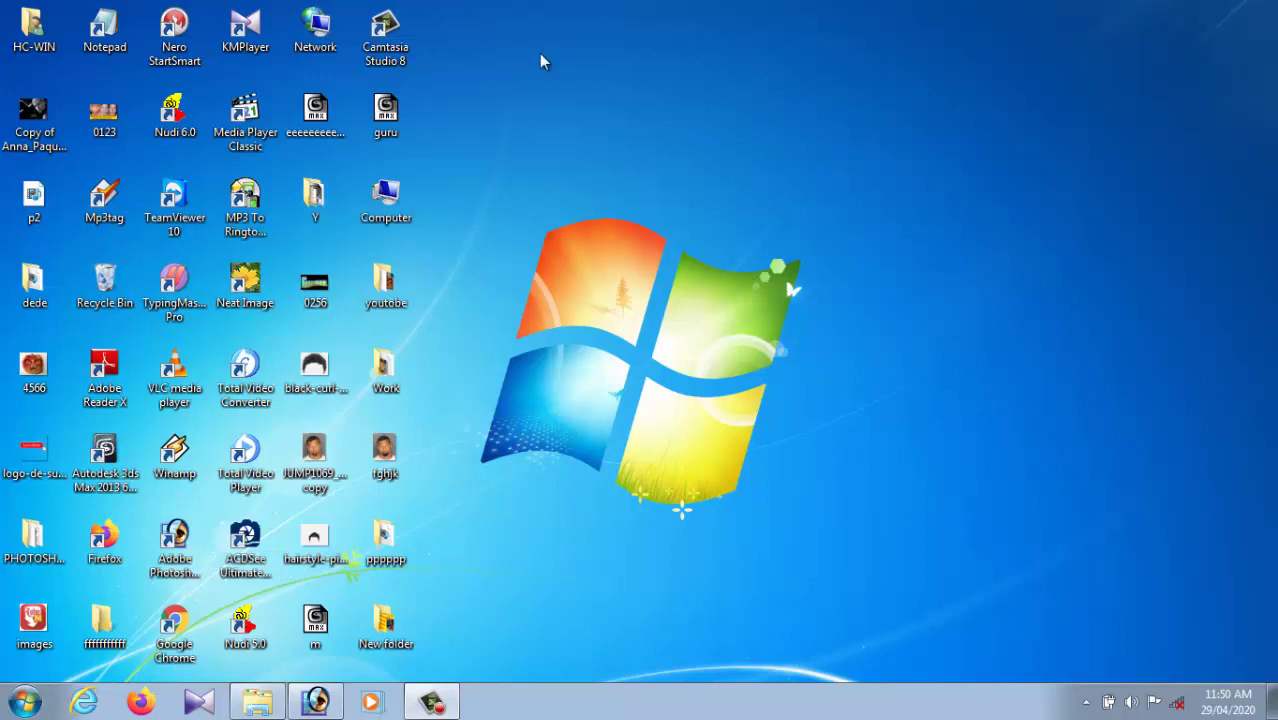
Launch Adobe Photoshop 7.0 from the Windows 7 Start menu's All Programs list.
click(22, 701)
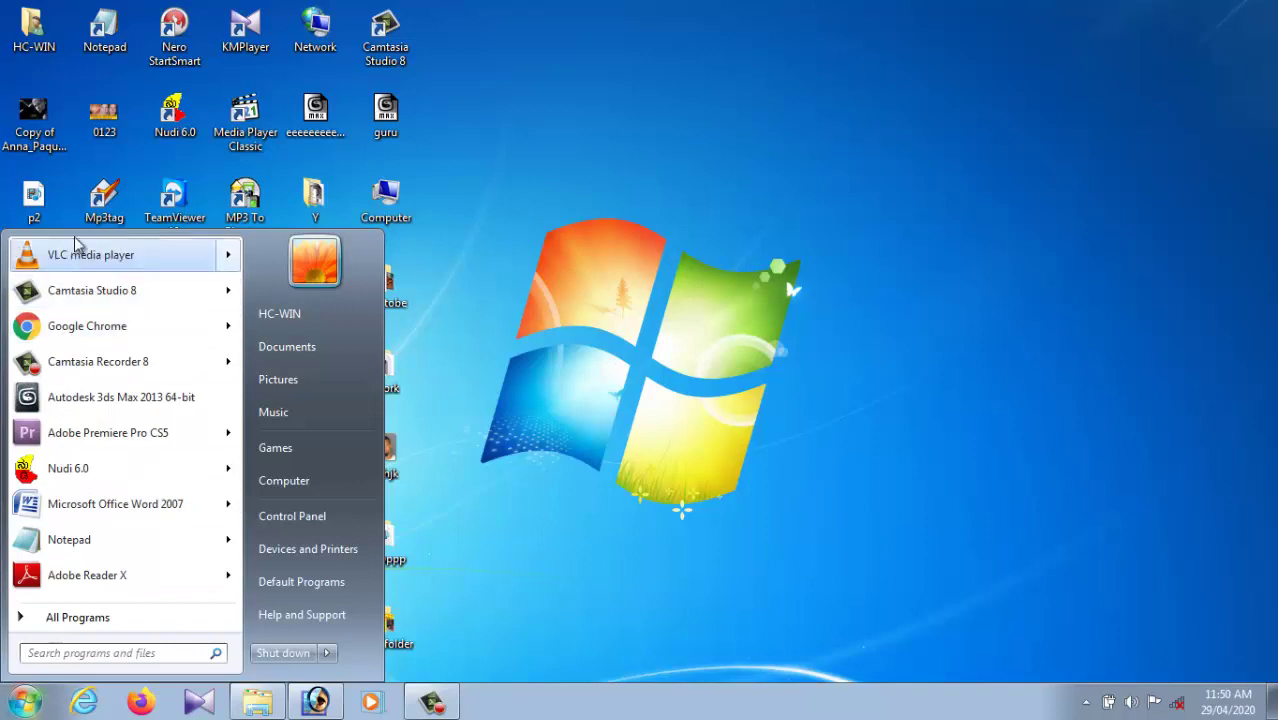
click(77, 630)
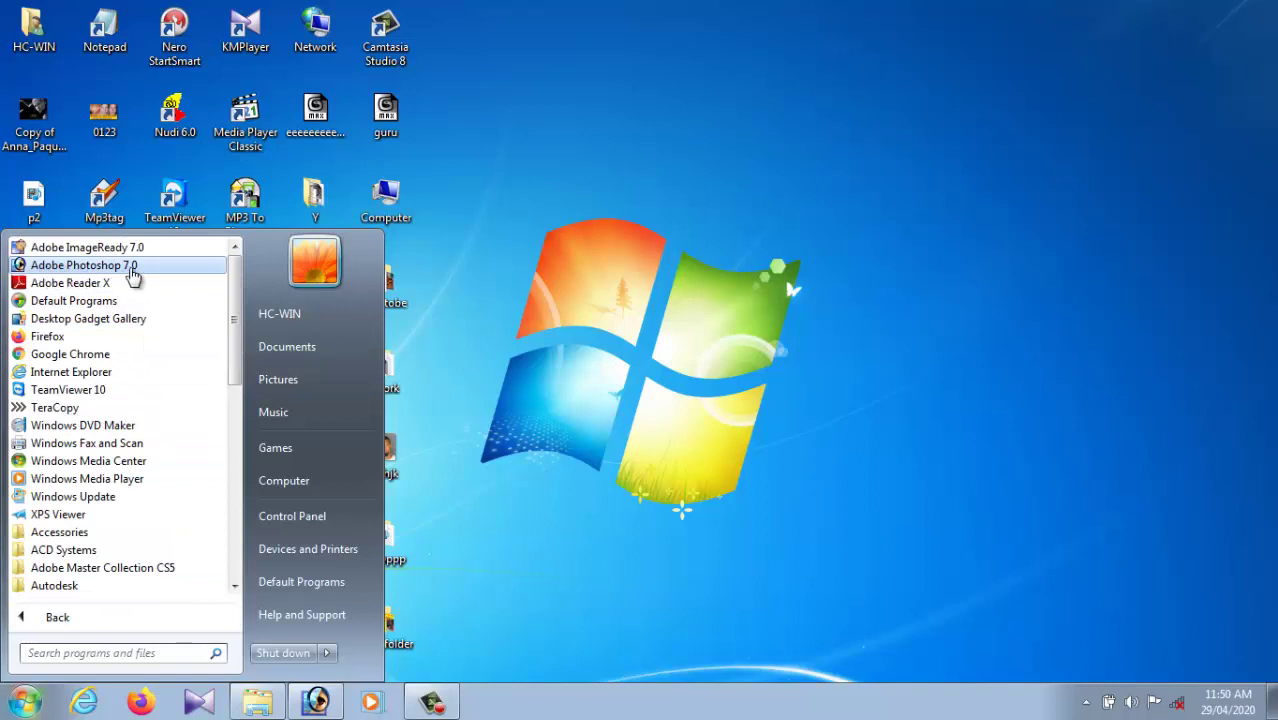
click(137, 268)
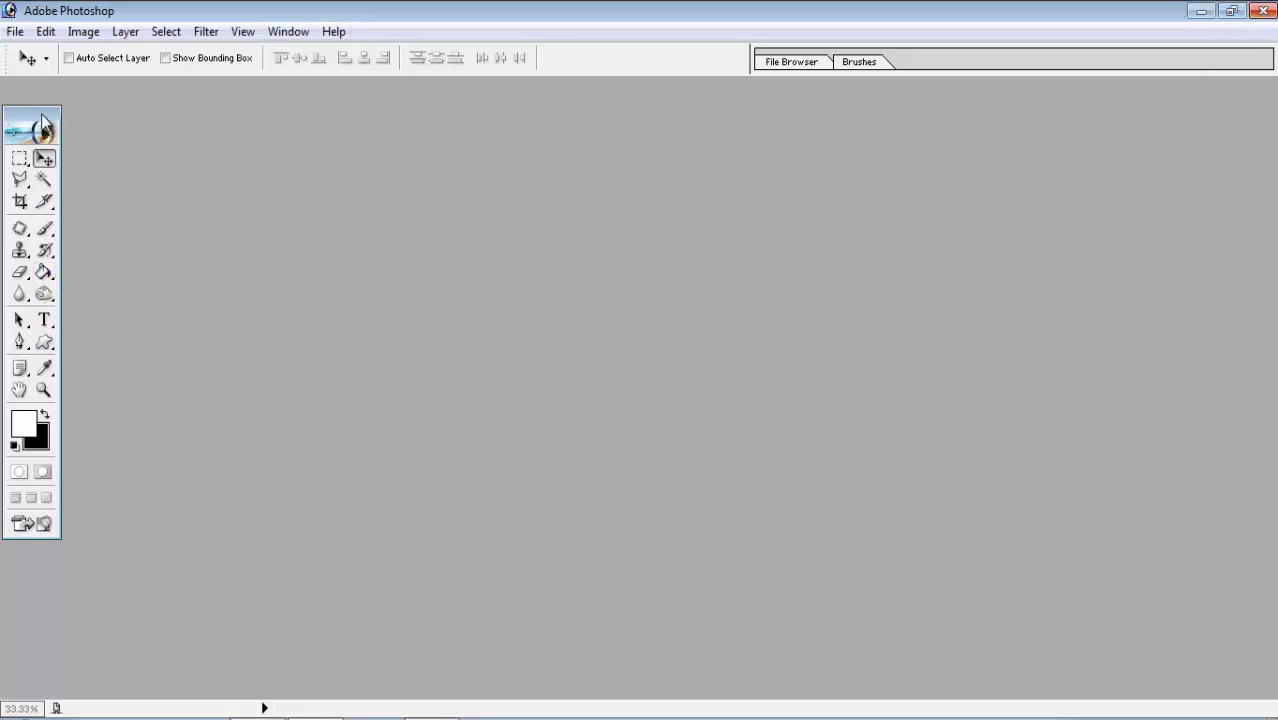
Open the black-and-white X-Men 3 wallpaper JPG saved on the Desktop.
drag(45, 111, 42, 84)
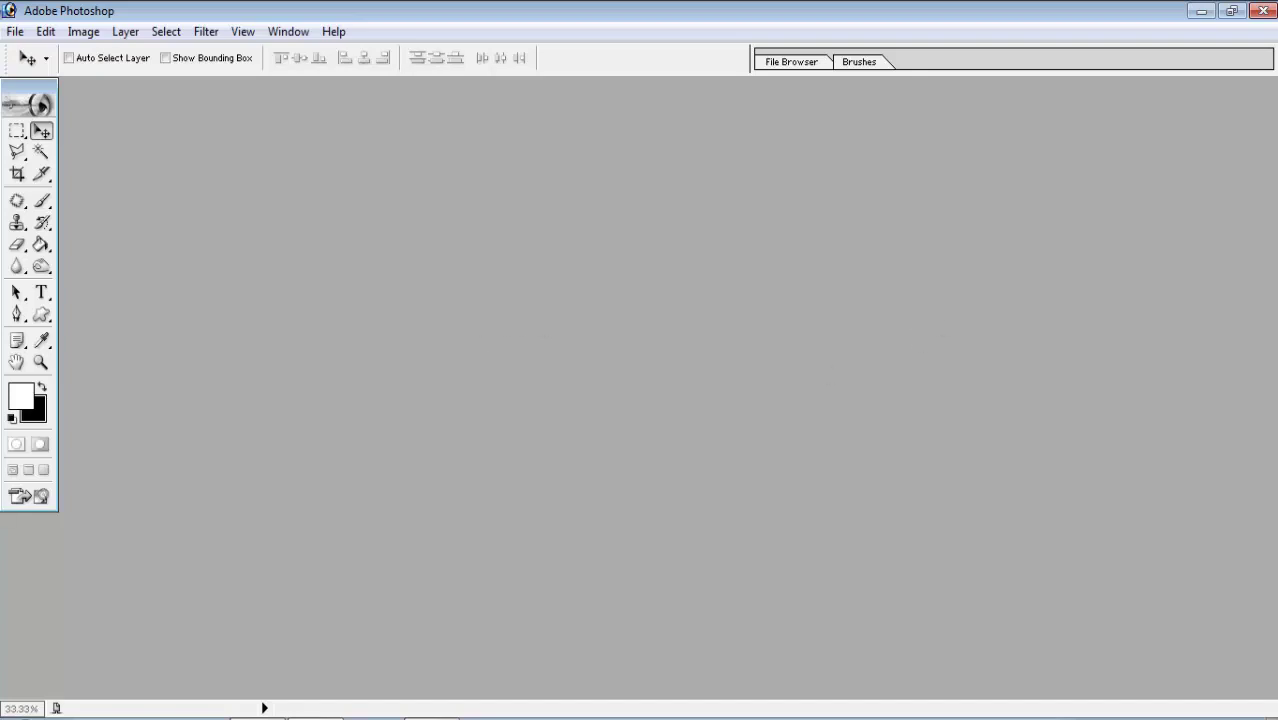
click(15, 31)
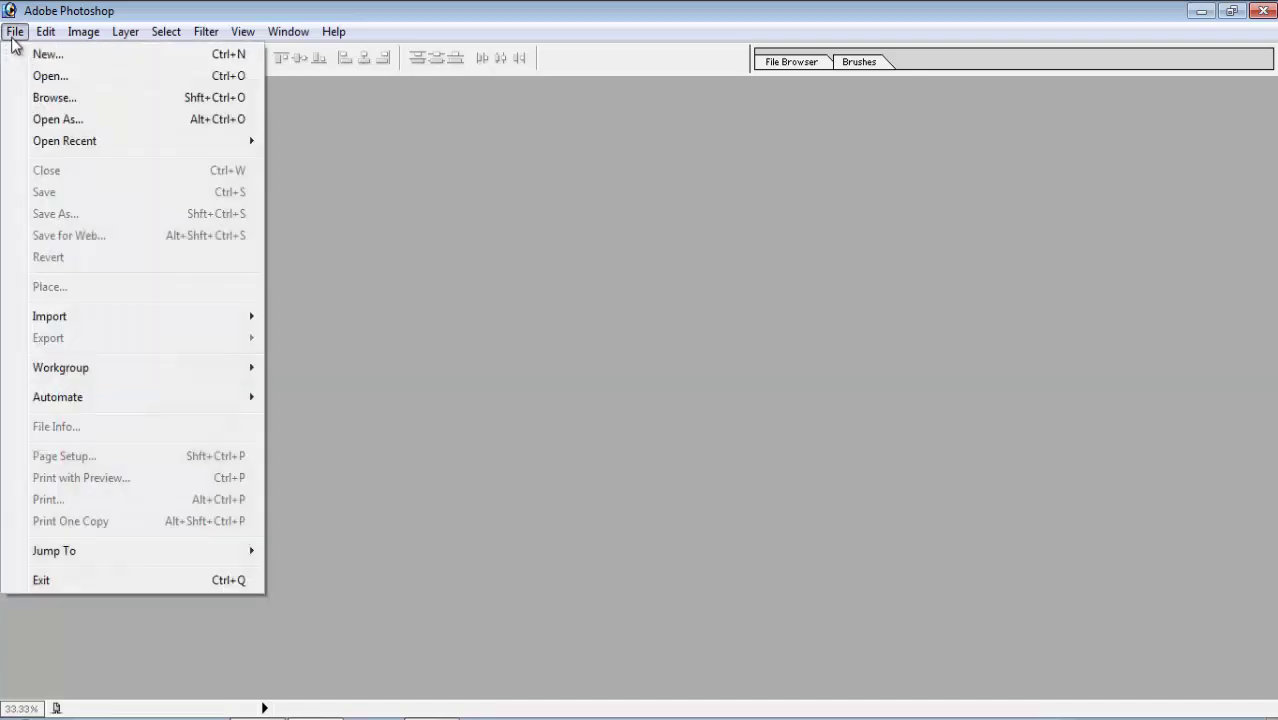
click(42, 77)
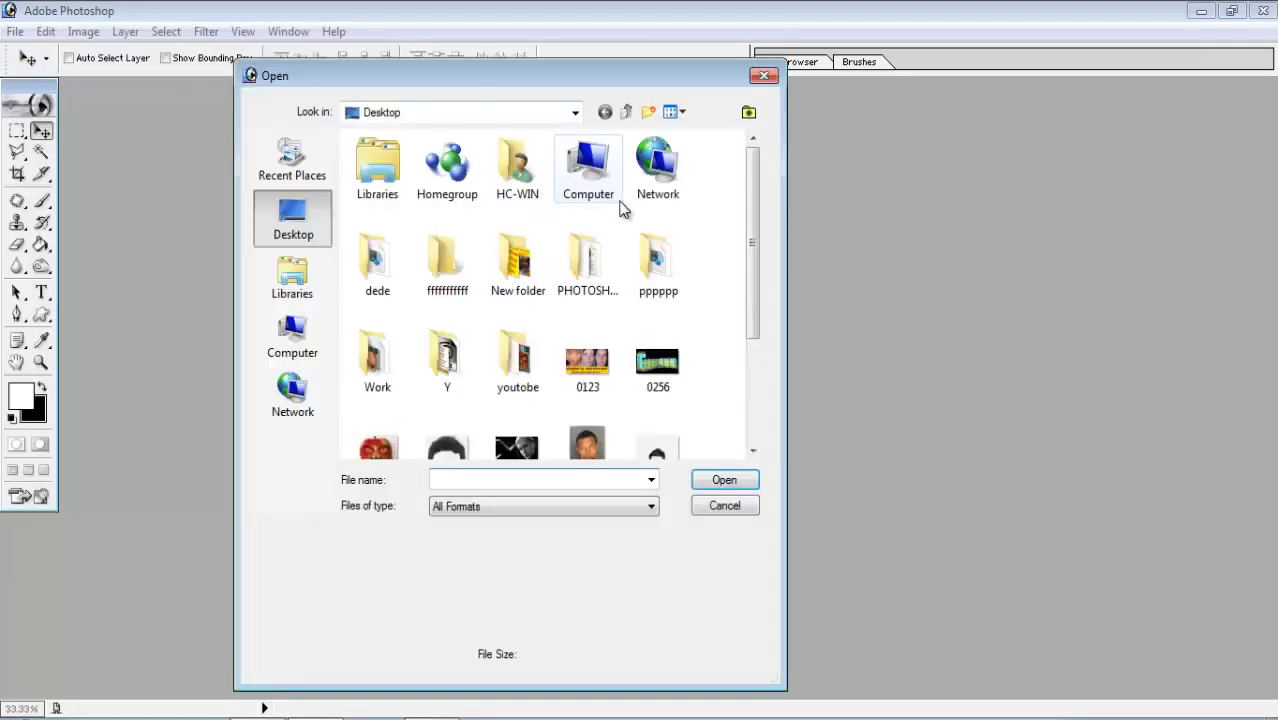
drag(759, 196, 756, 337)
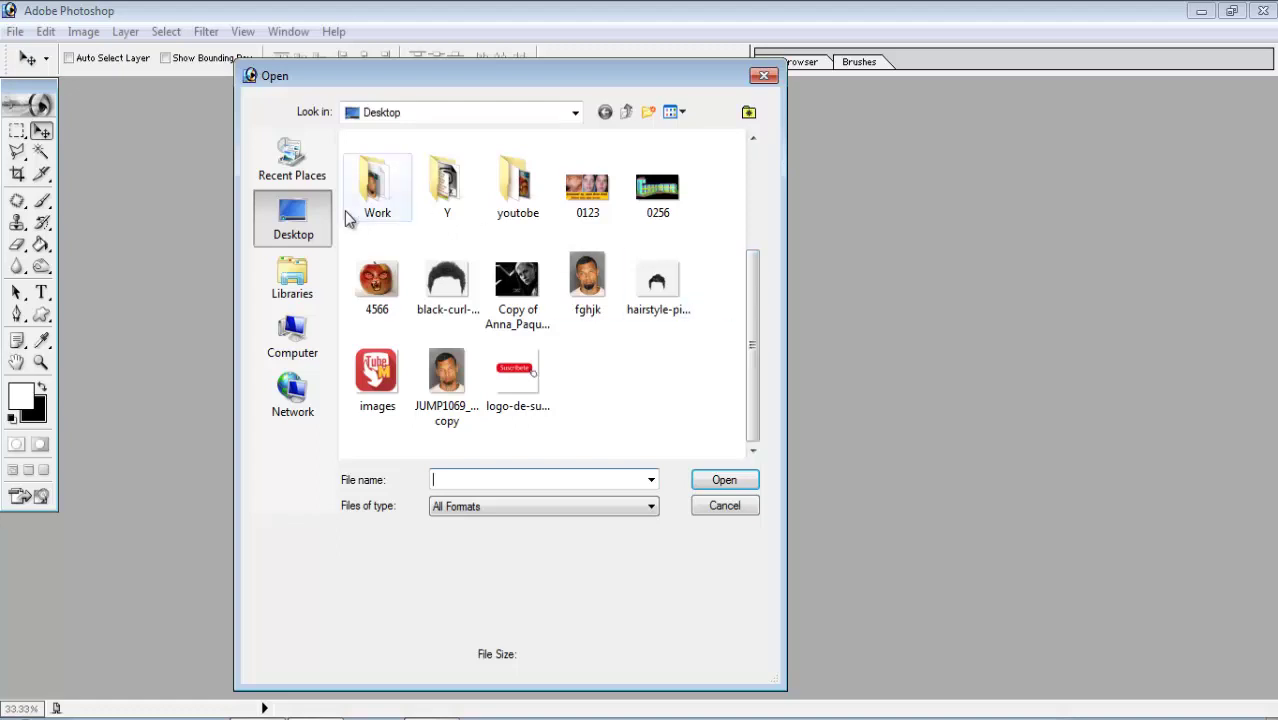
click(293, 222)
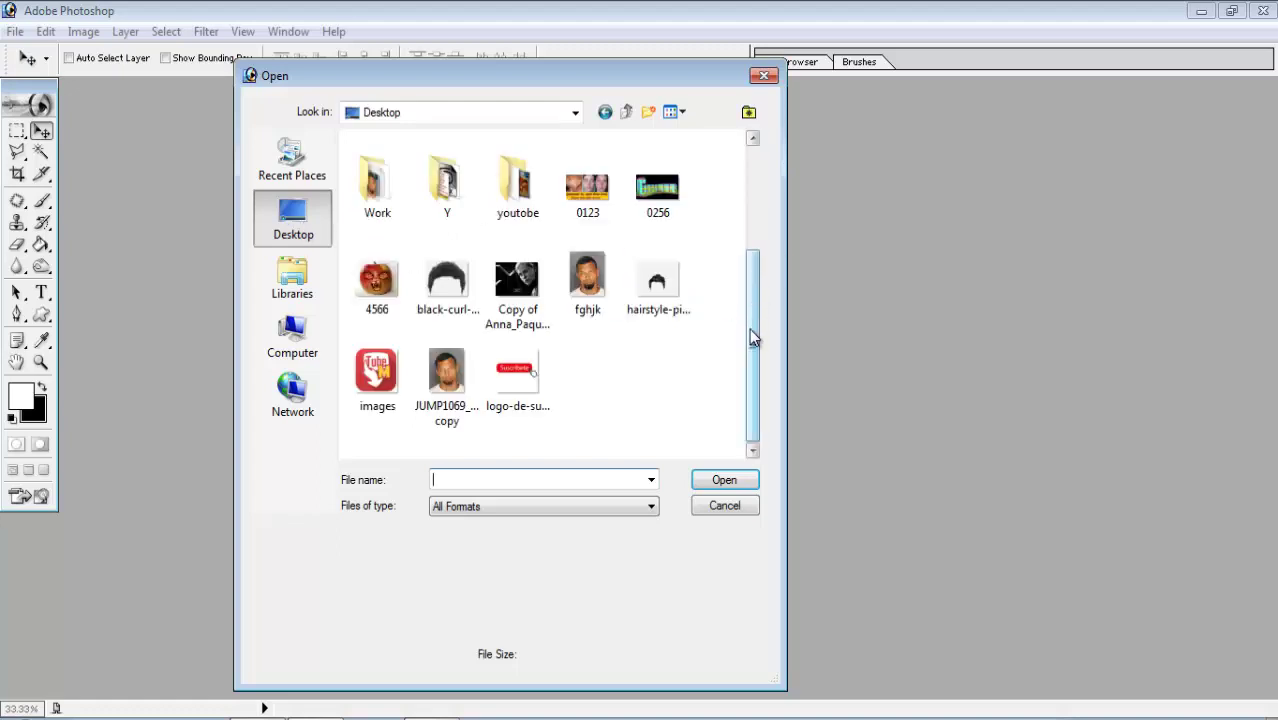
mouse_move(749, 337)
mouse_down()
mouse_move(762, 222)
mouse_move(761, 361)
mouse_up()
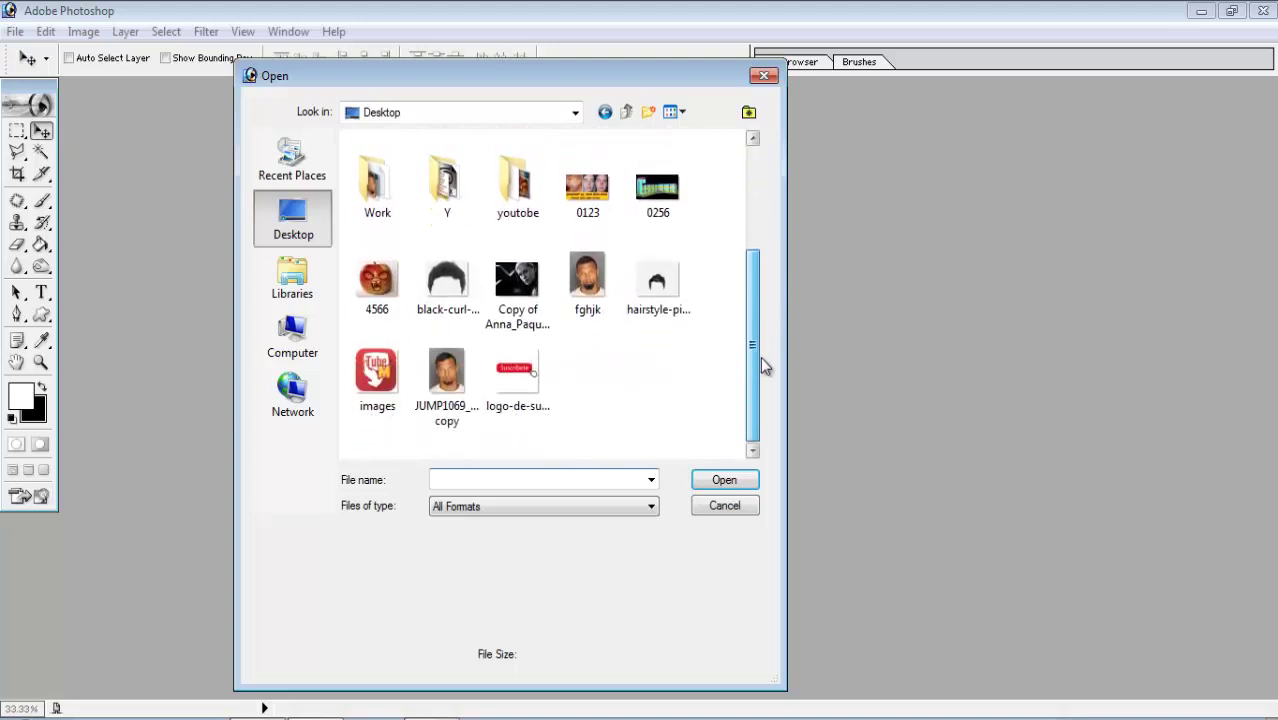
click(517, 285)
click(733, 487)
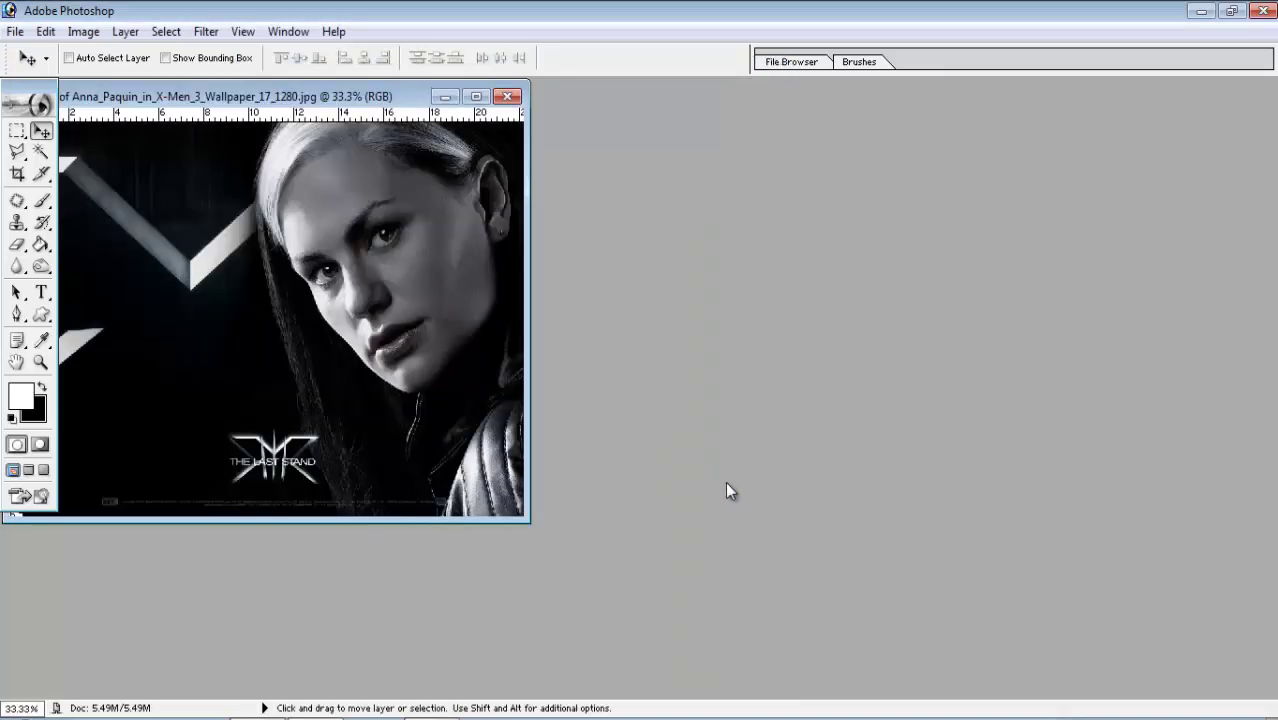
Maximize the poster window and zoom in and out to check the image.
click(476, 96)
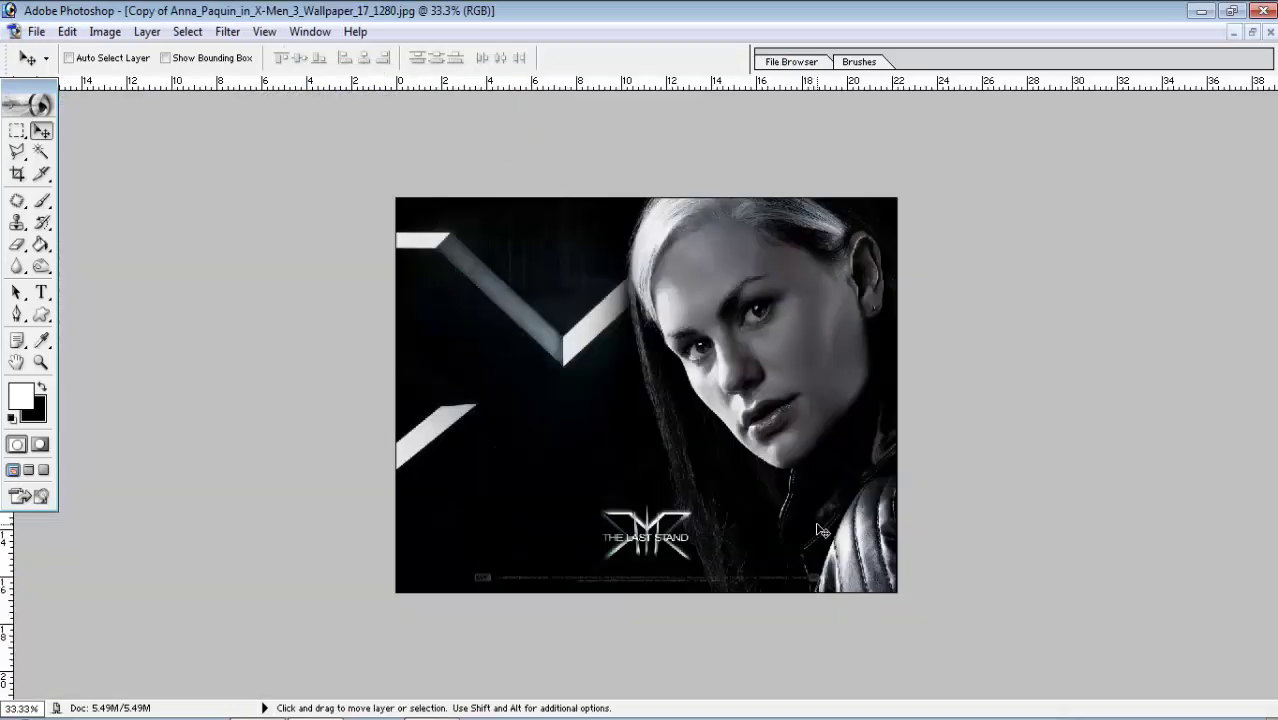
scroll(818, 530, up, 2)
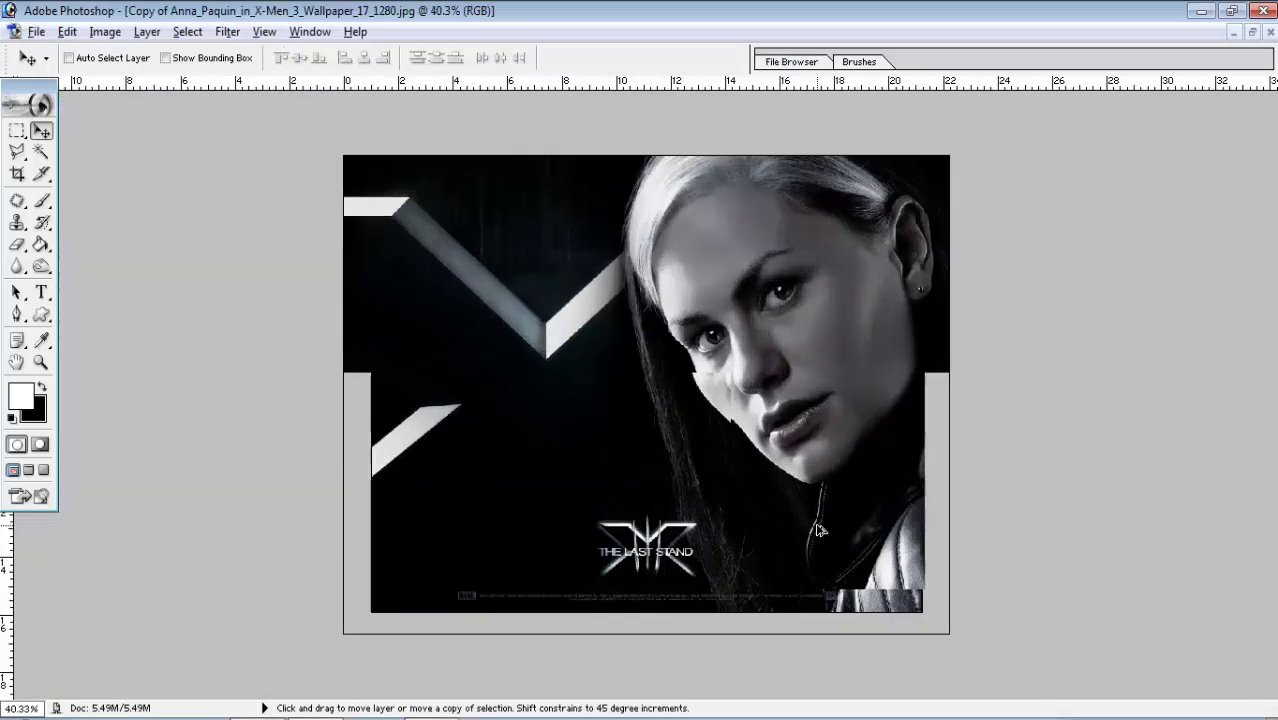
scroll(818, 530, up, 1)
scroll(818, 530, down, 1)
scroll(818, 530, down, 3)
scroll(818, 530, up, 4)
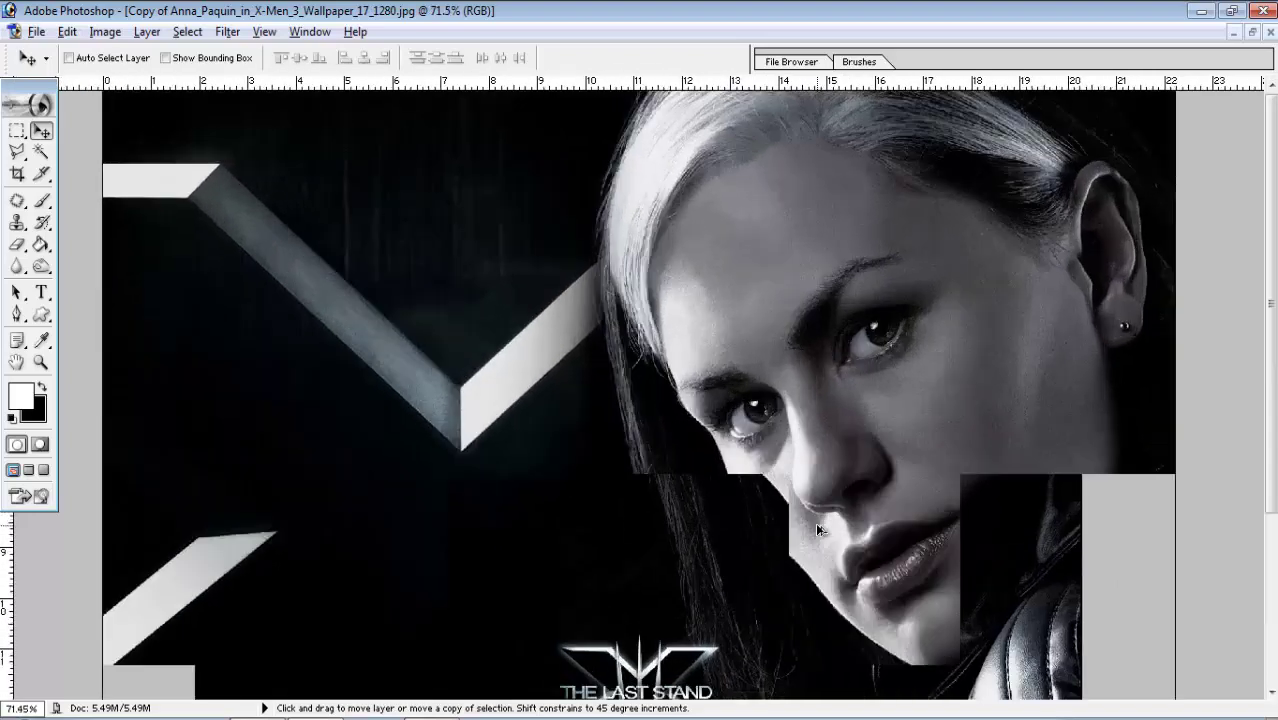
scroll(815, 522, up, 1)
scroll(1013, 395, down, 1)
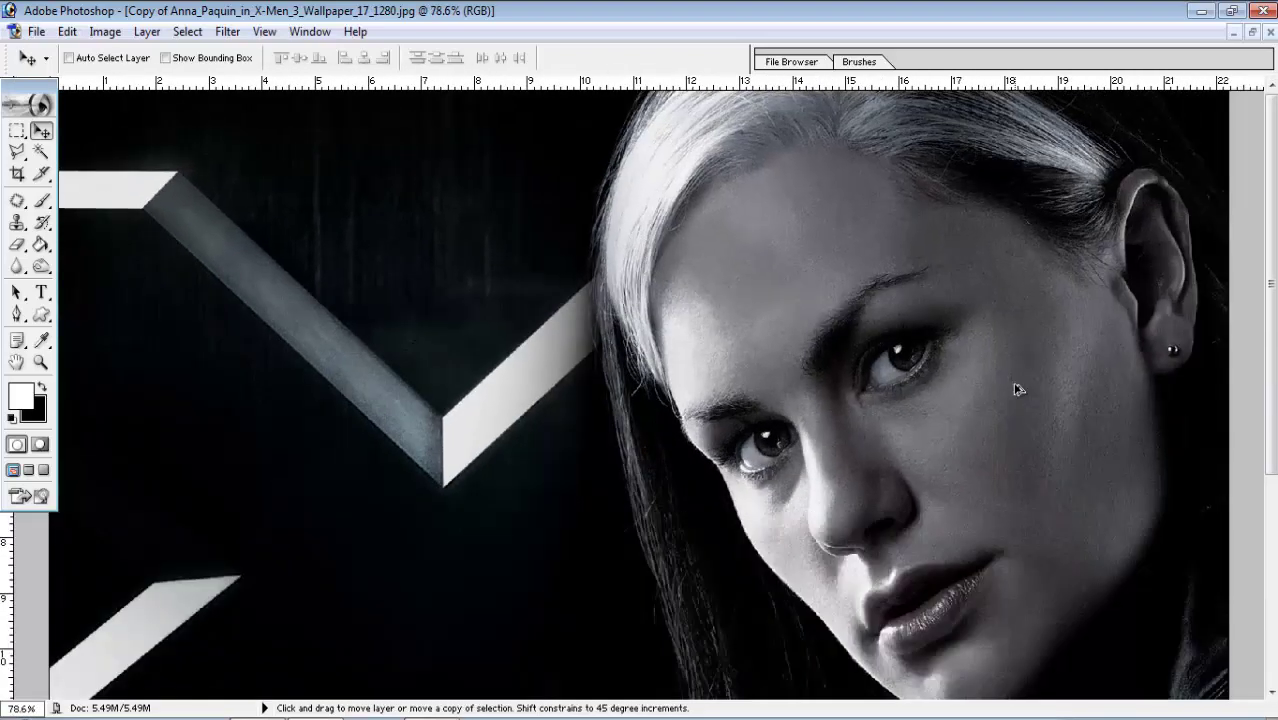
scroll(1013, 393, down, 1)
scroll(1012, 392, down, 1)
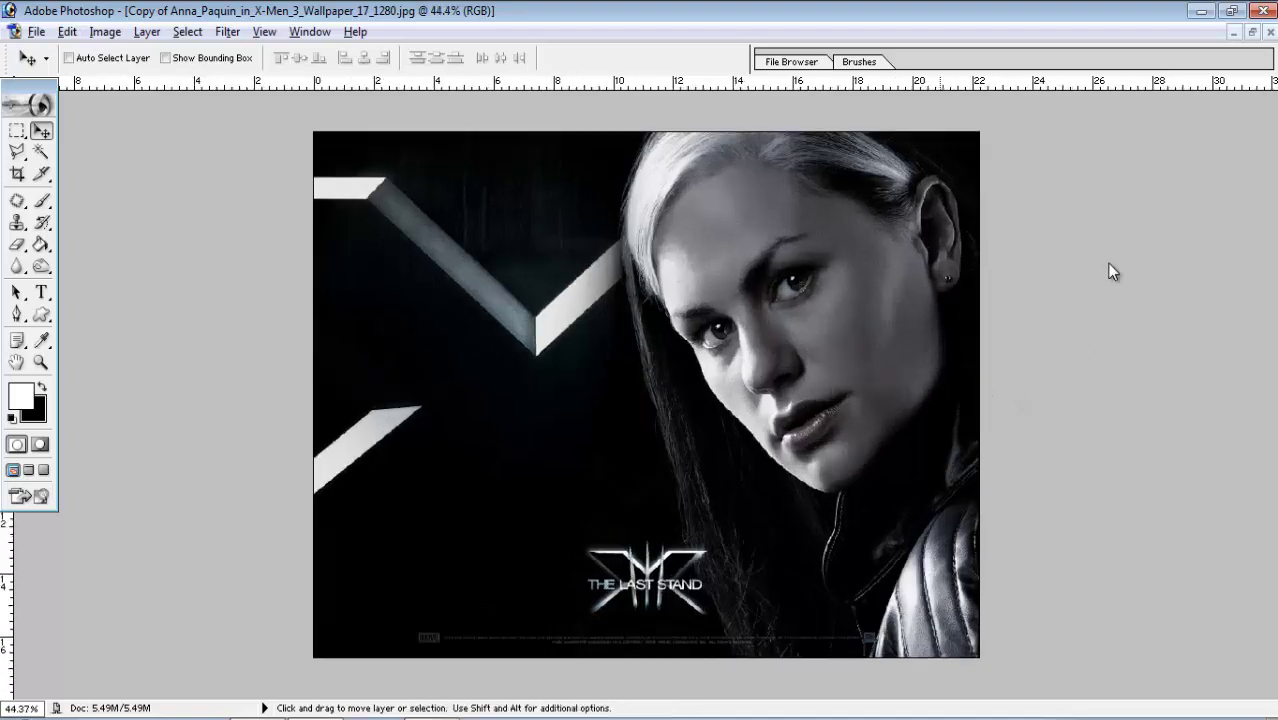
Show the Layers palette at the top right, expanded and resized taller.
click(318, 33)
click(344, 390)
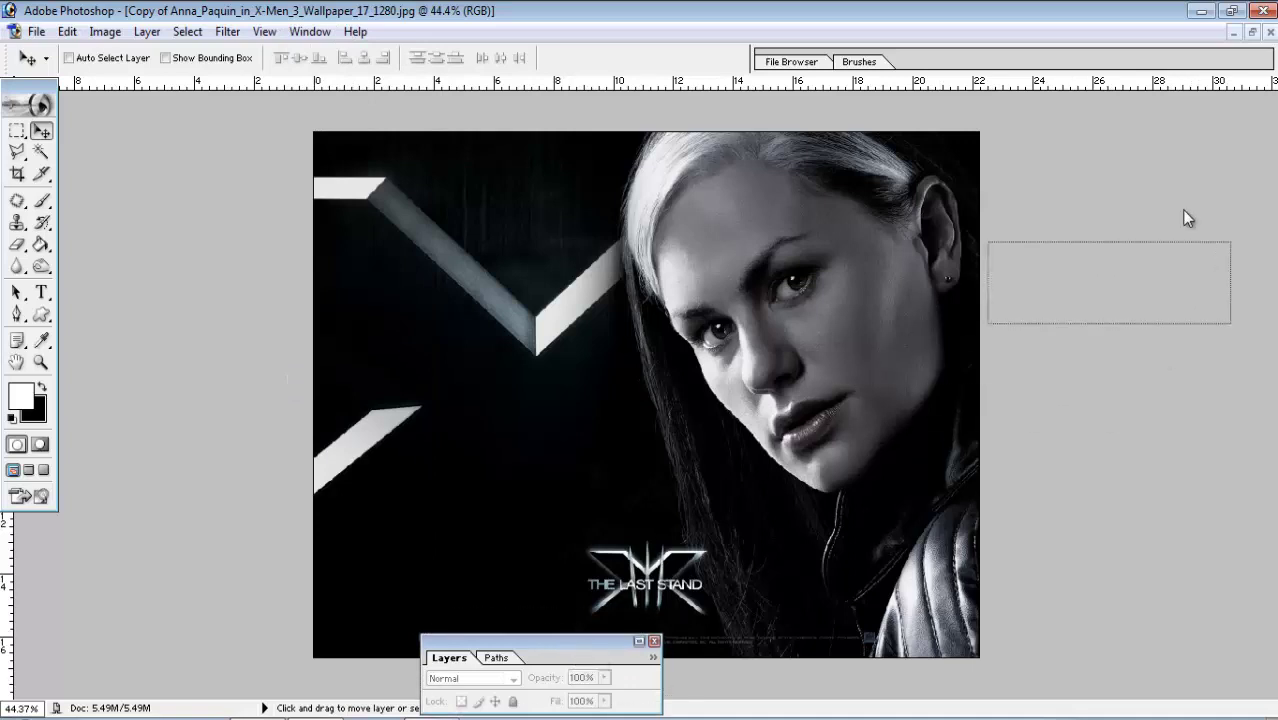
mouse_move(577, 651)
mouse_down()
mouse_move(1232, 167)
mouse_move(1191, 124)
mouse_up()
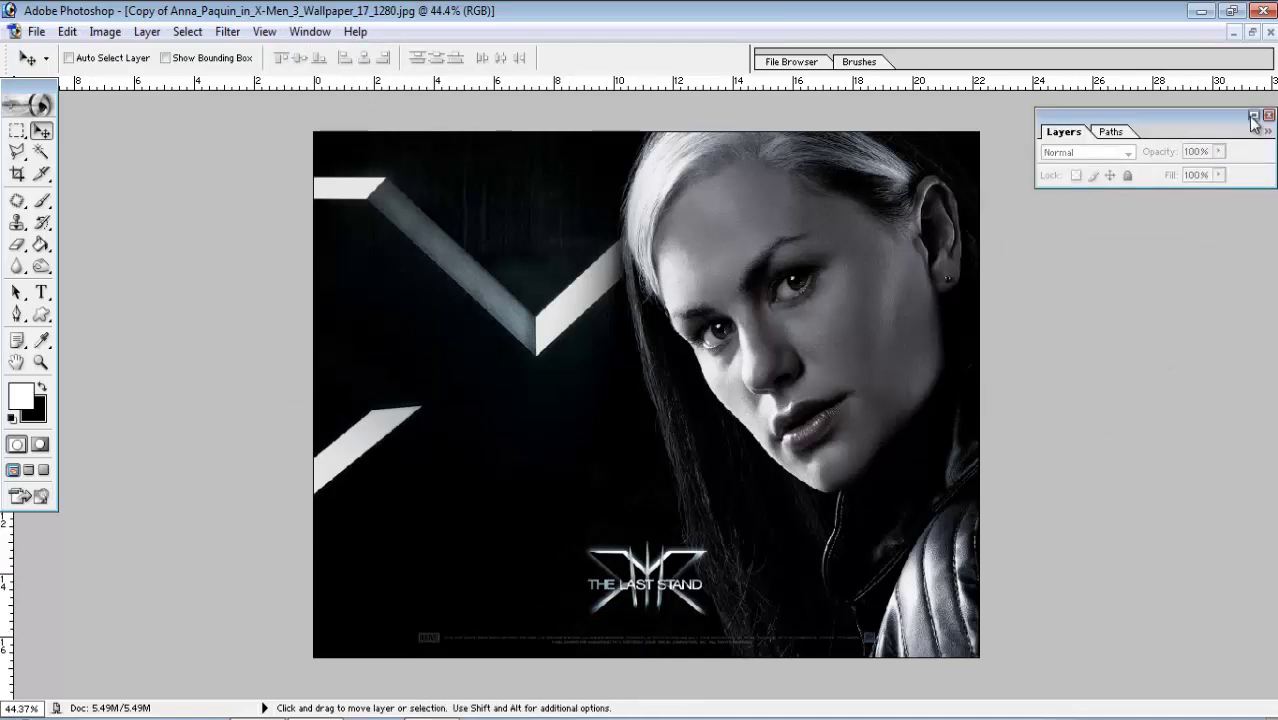
click(1253, 116)
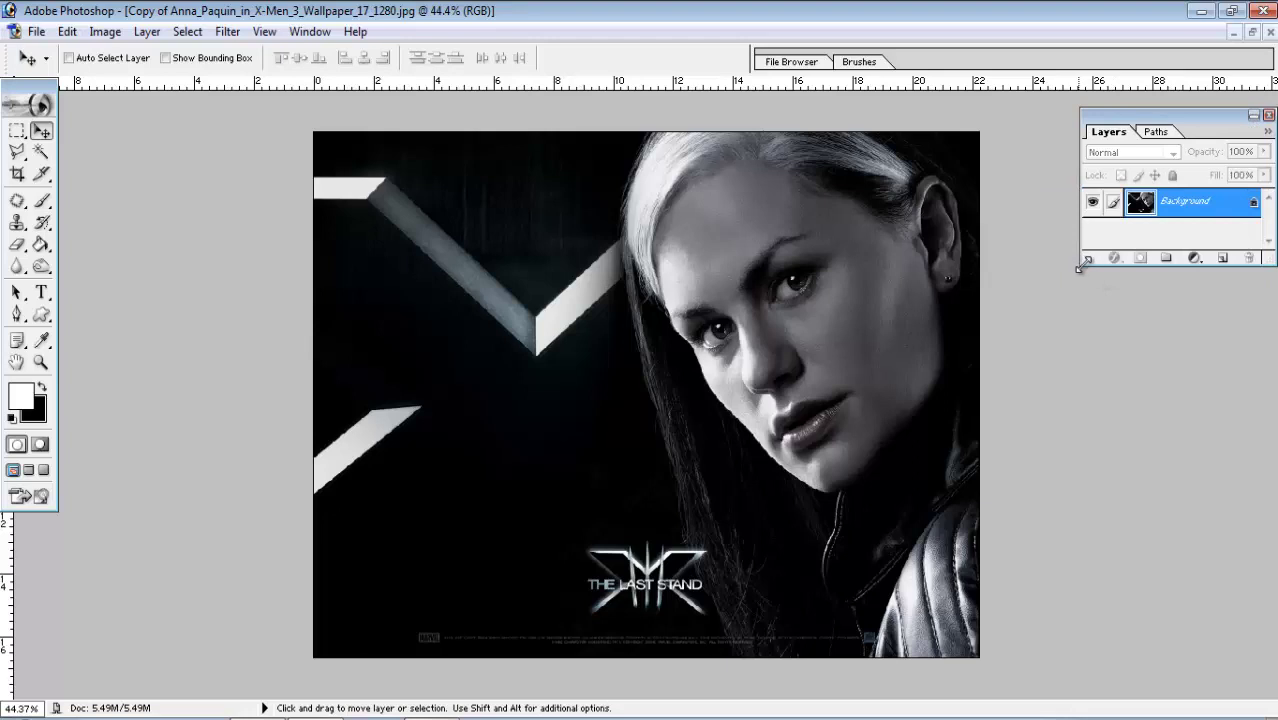
drag(1081, 263, 1085, 588)
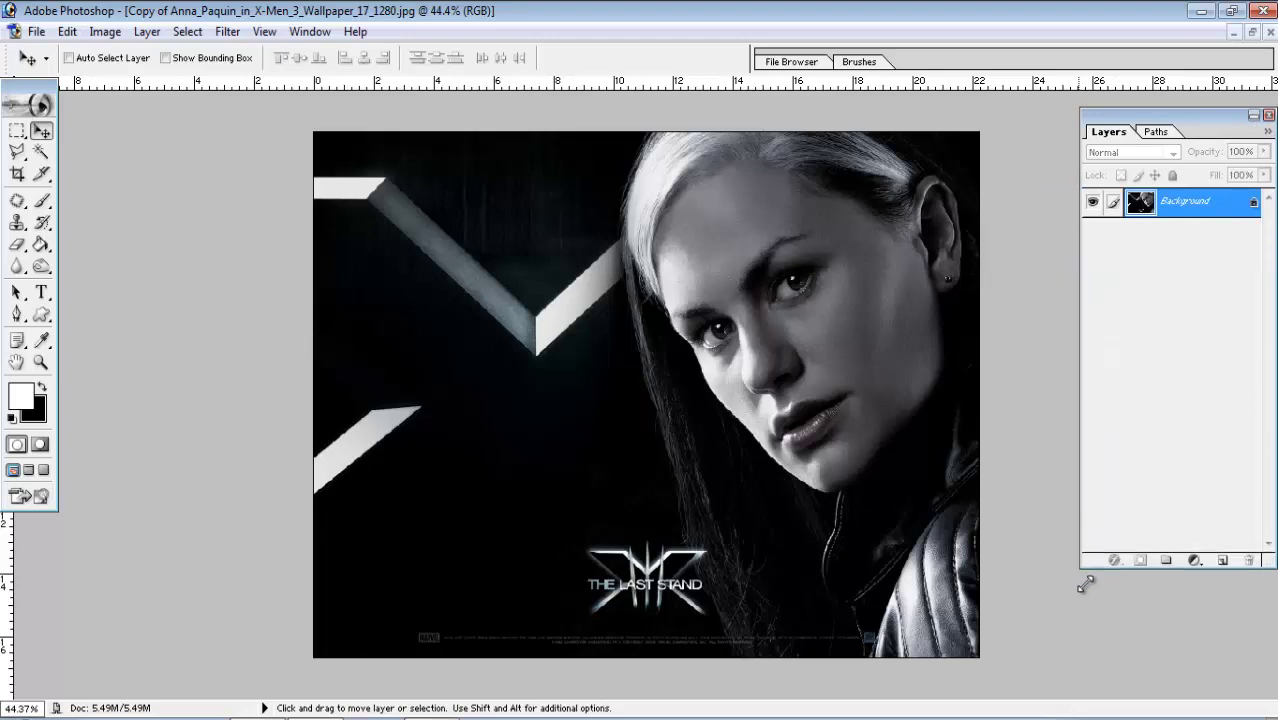
Convert the locked Background into an editable Layer 0.
double_click(1191, 206)
click(801, 307)
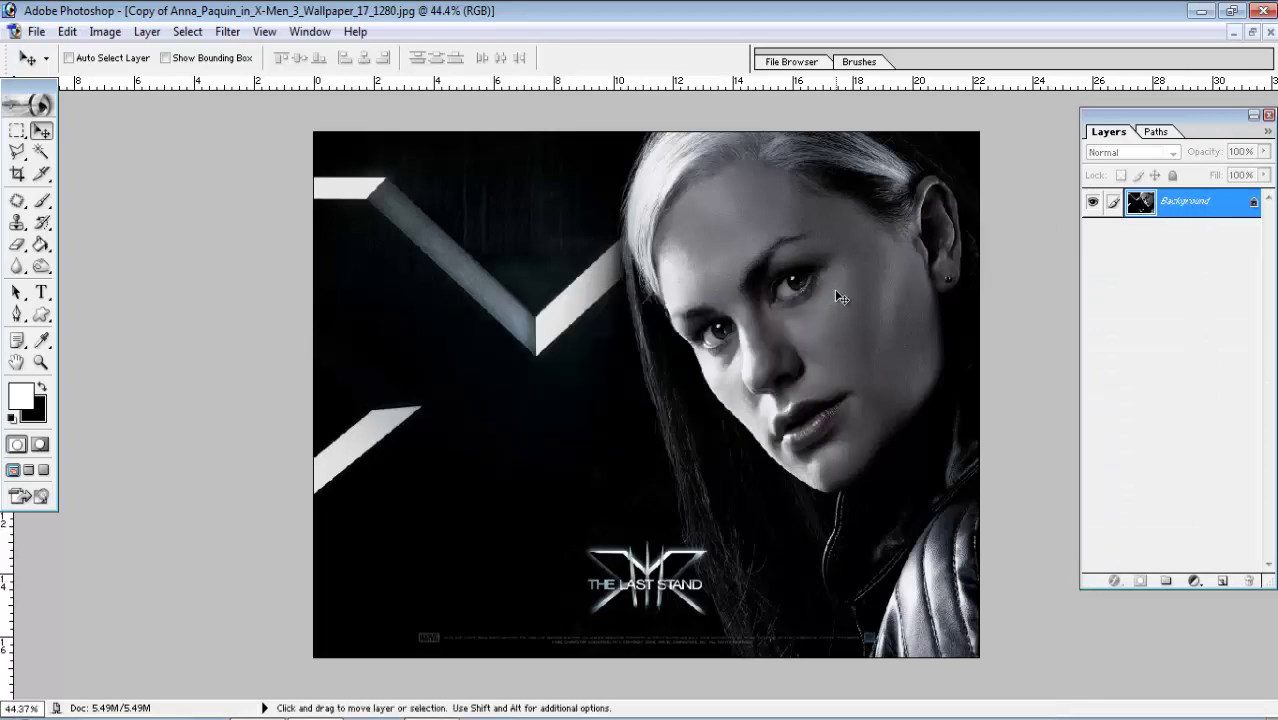
double_click(1184, 204)
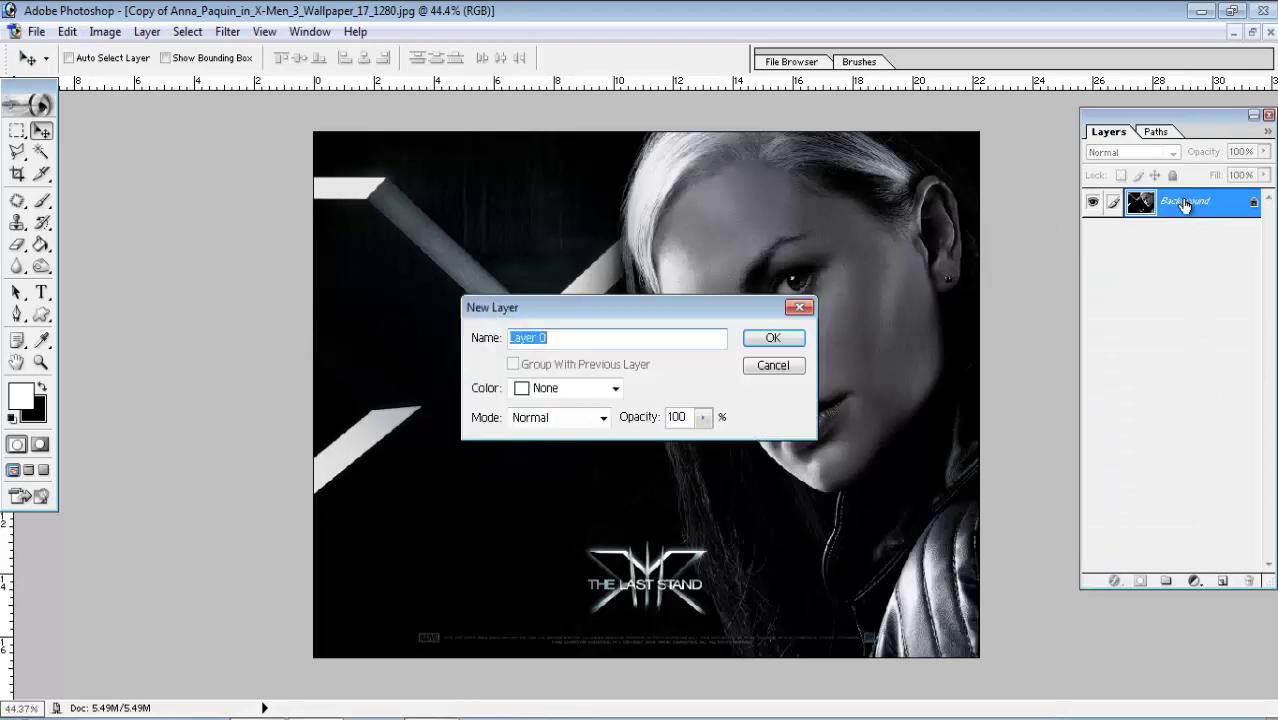
click(790, 344)
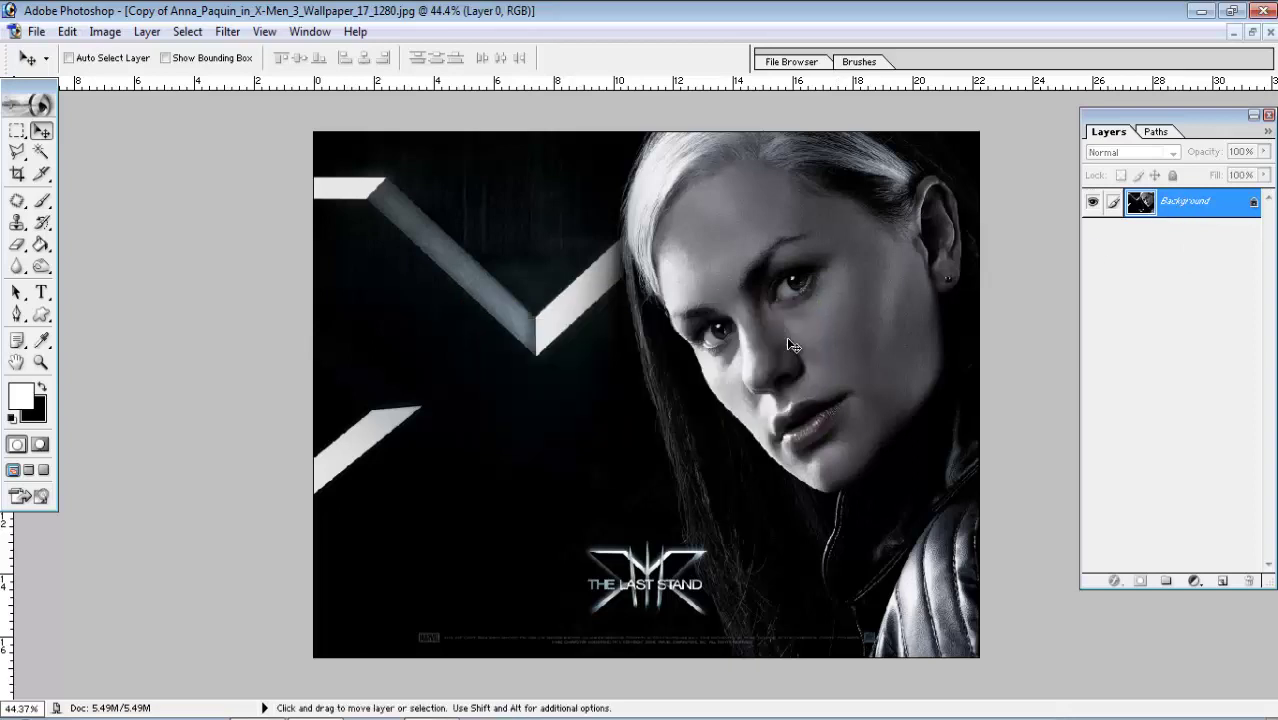
Duplicate Layer 0 as 'Layer 0 copy' and toggle its visibility to compare.
right_click(1199, 205)
click(1188, 266)
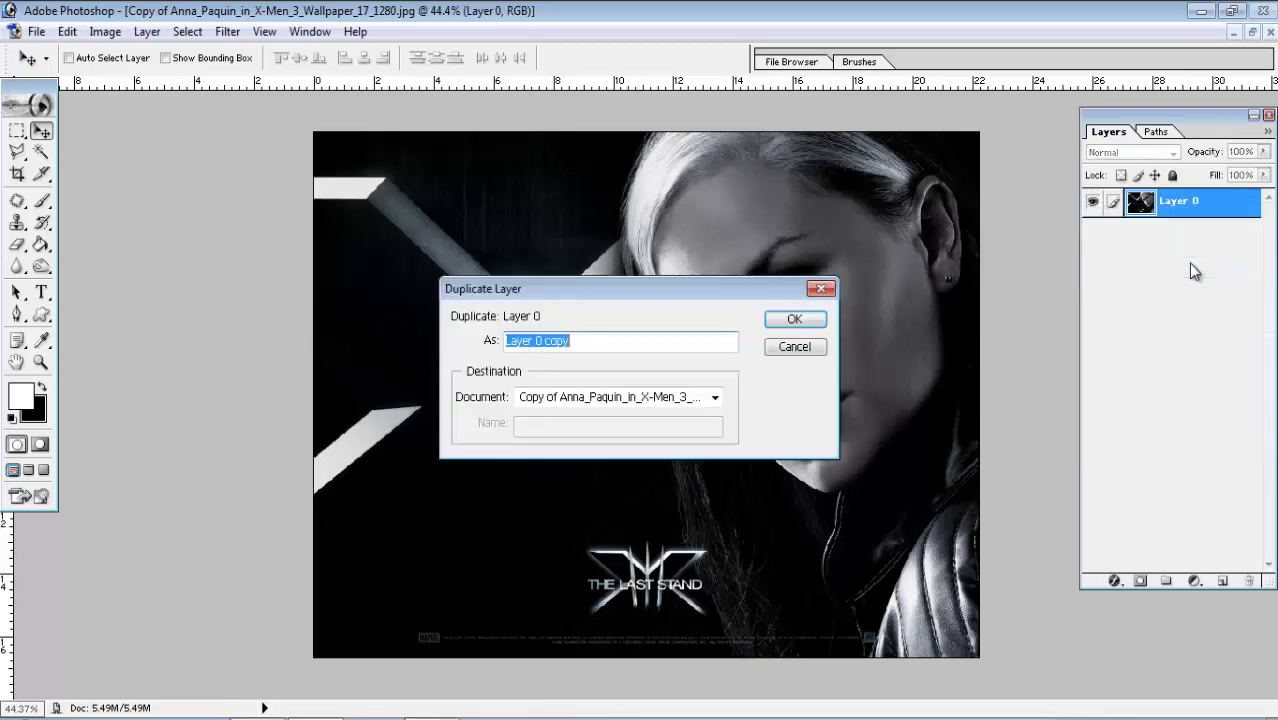
click(810, 320)
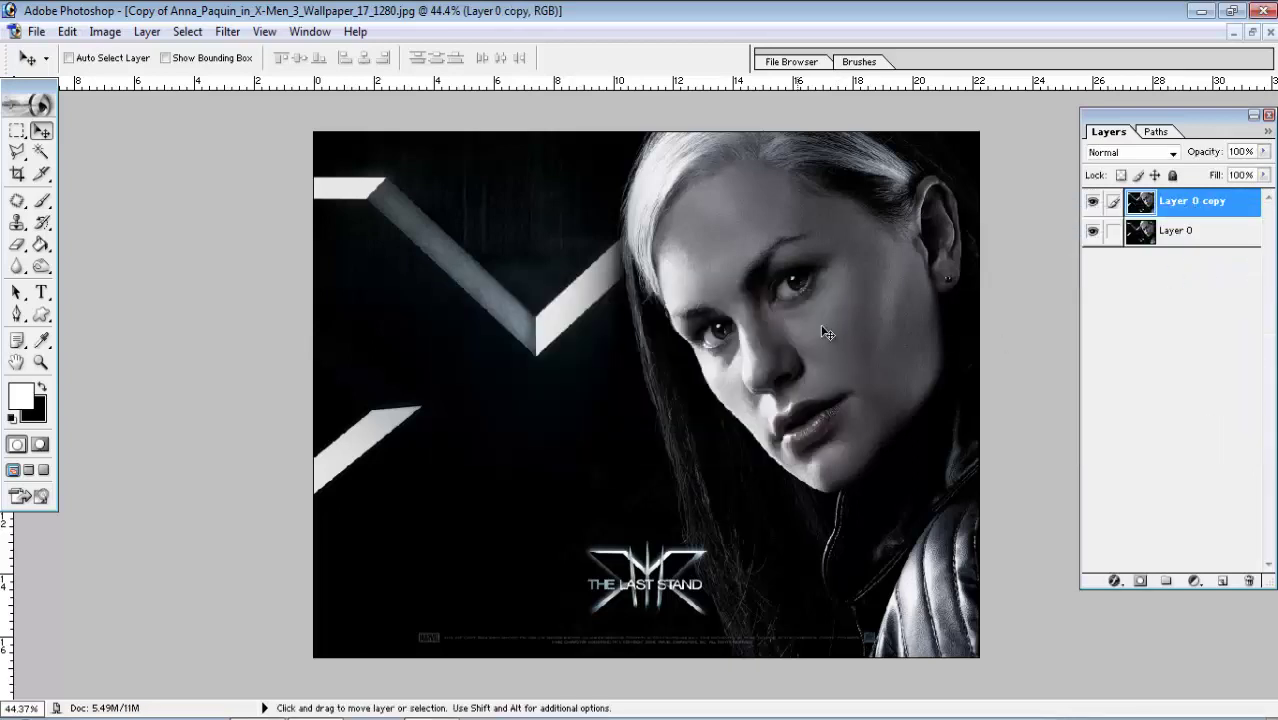
click(1092, 202)
click(1092, 202)
mouse_move(1092, 202)
mouse_down()
mouse_move(1095, 236)
mouse_move(1095, 214)
mouse_up()
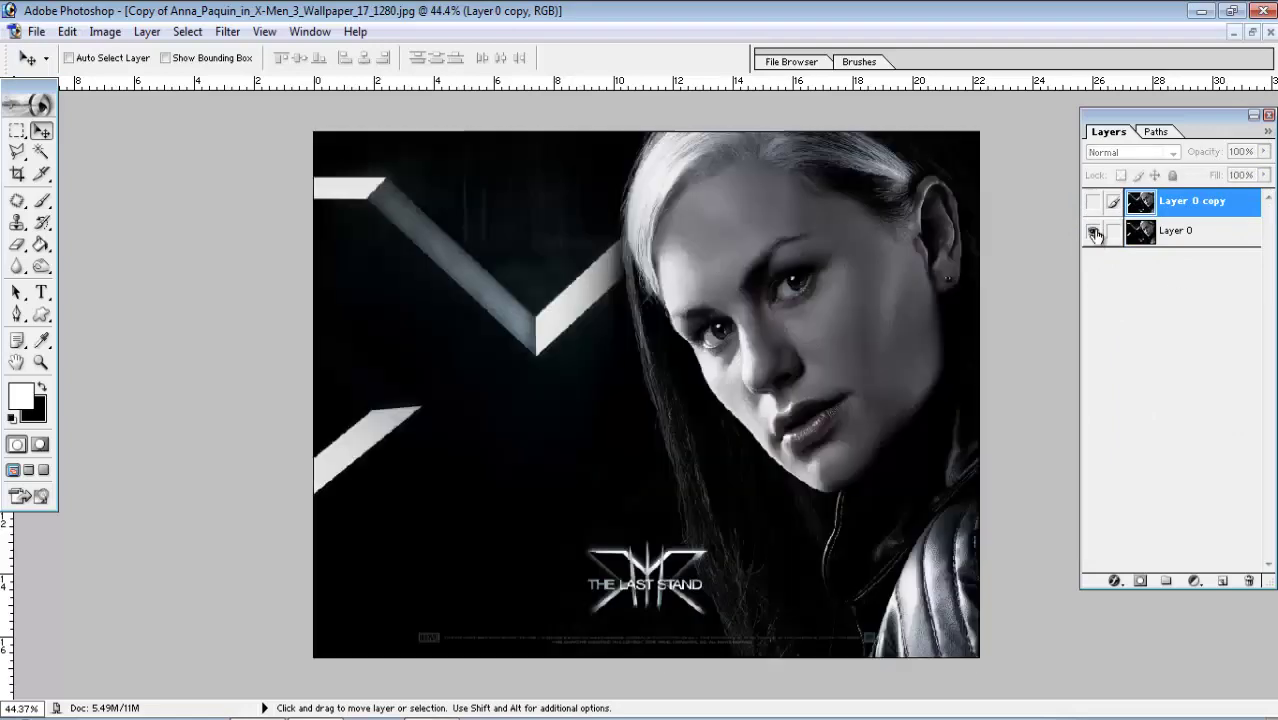
Move the Layers palette to the left and scroll up to the forehead.
scroll(821, 337, up, 5)
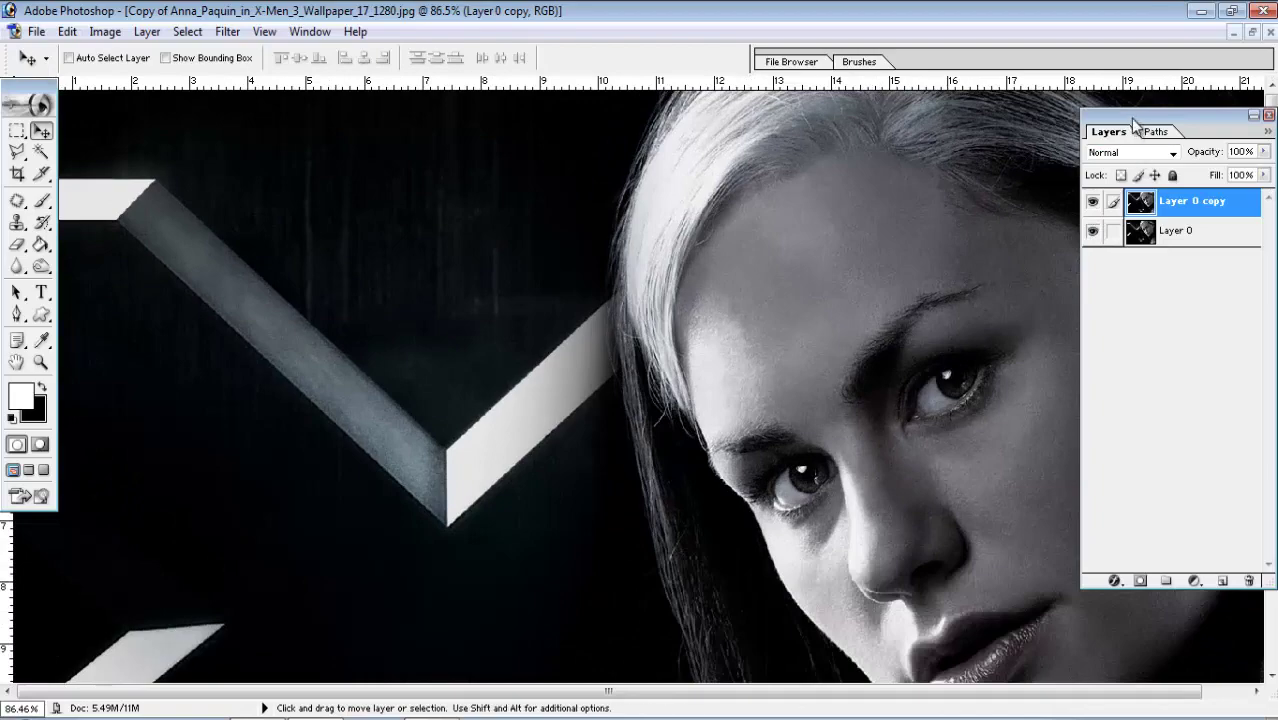
drag(1138, 116, 441, 118)
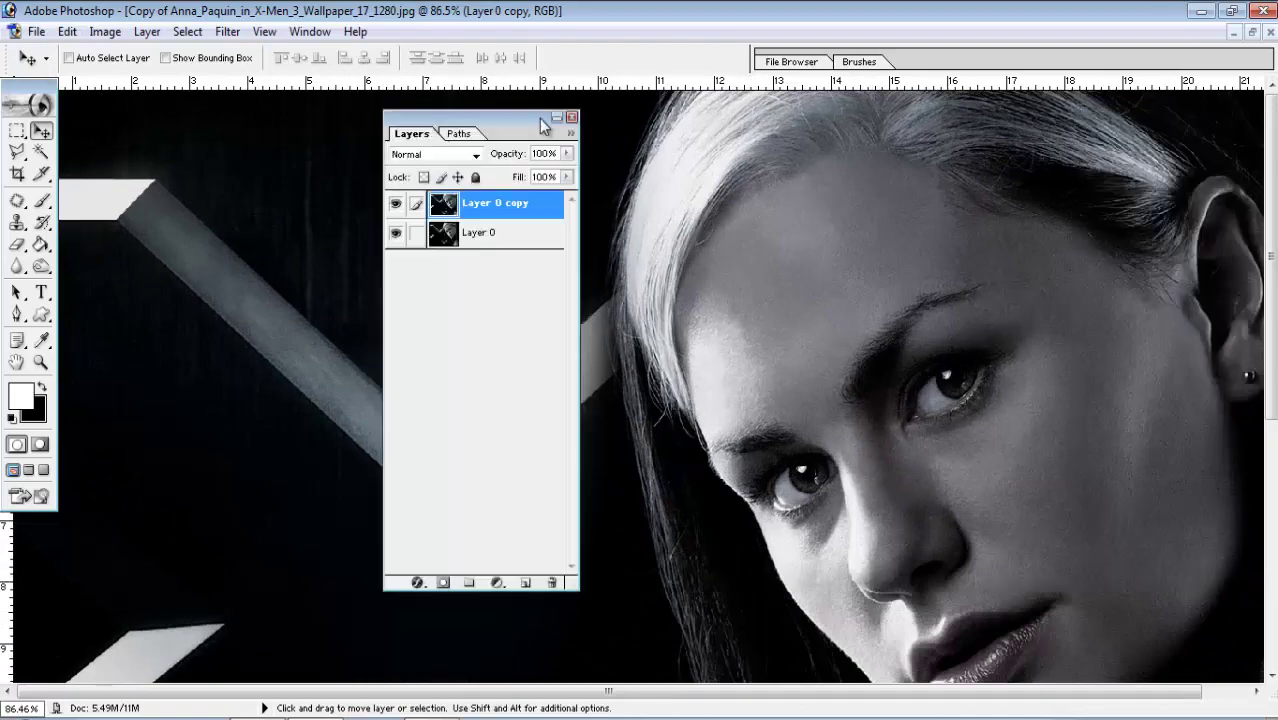
drag(517, 128, 249, 125)
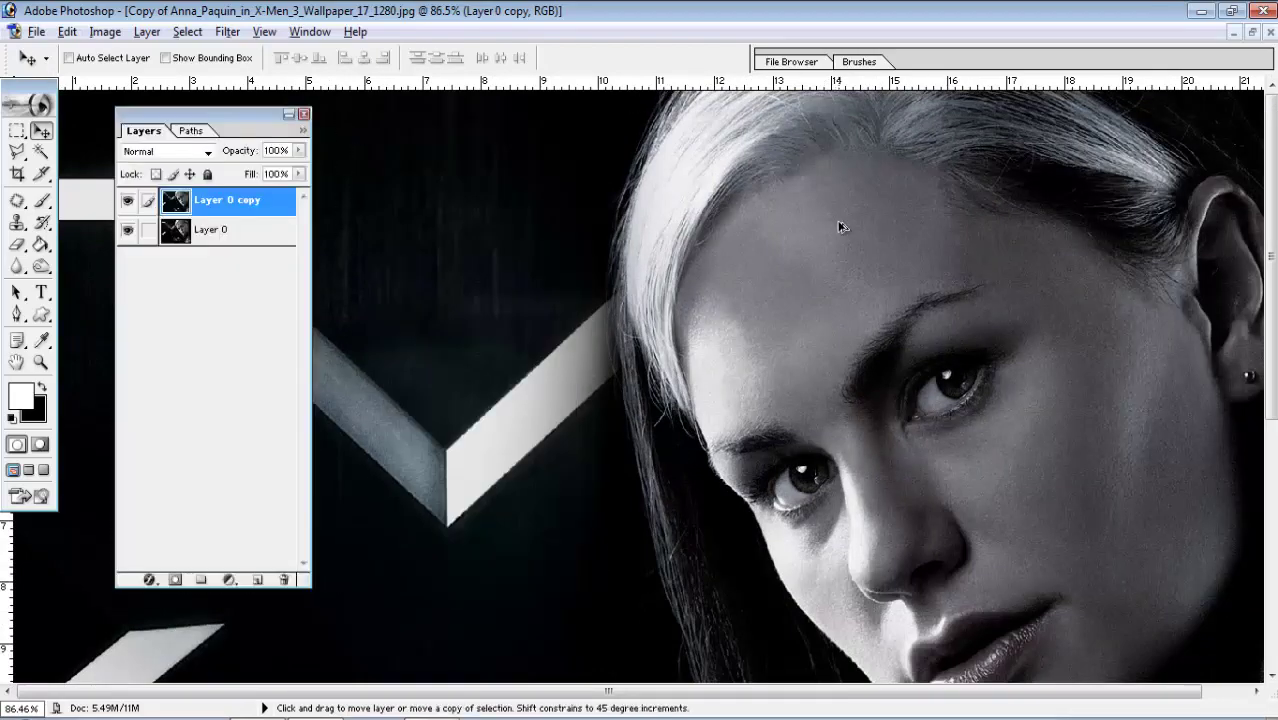
scroll(838, 220, up, 2)
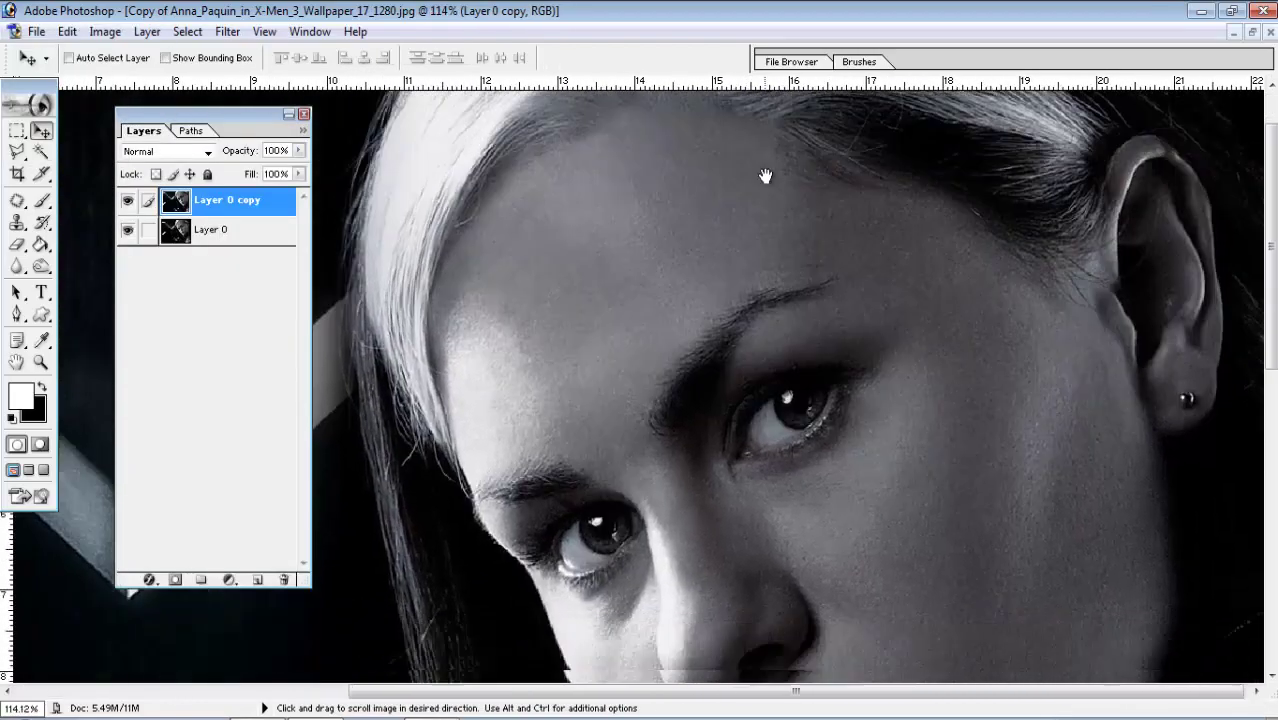
scroll(765, 177, down, 5)
scroll(874, 244, up, 5)
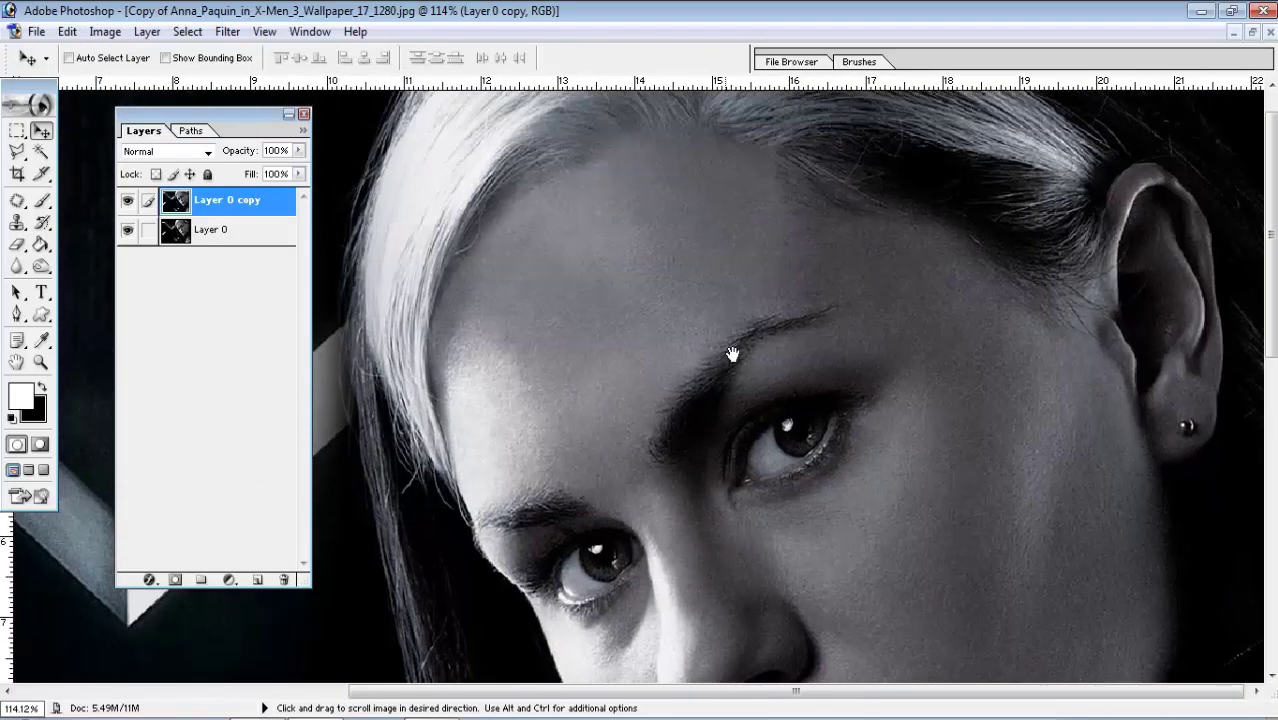
Switch to Polygonal Lasso, dismiss the empty-selection warning, then select the Pen Tool.
drag(17, 152, 100, 180)
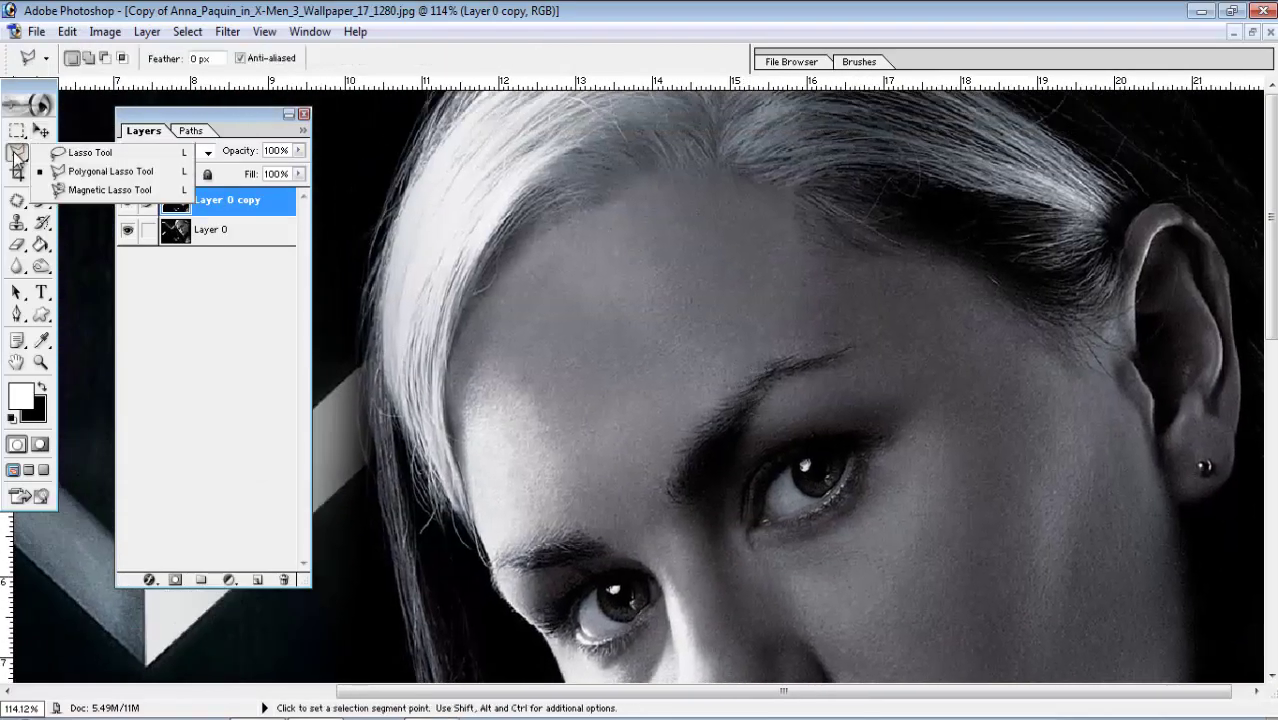
click(95, 173)
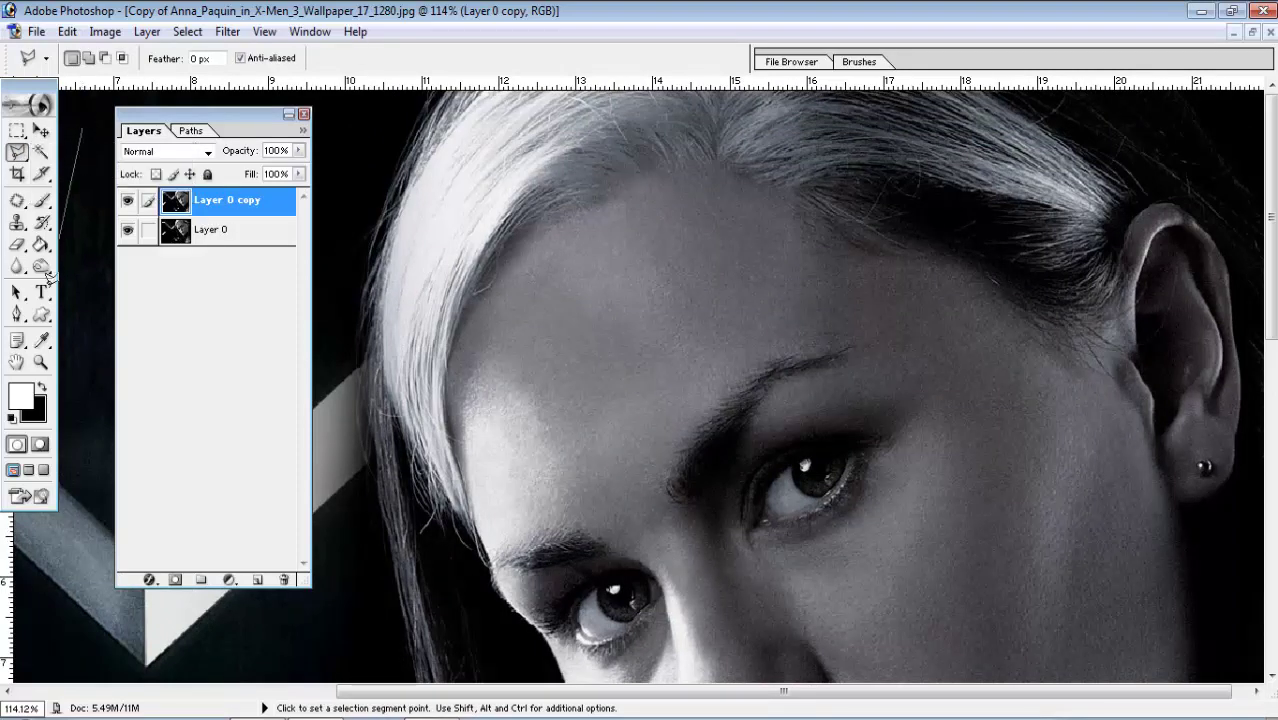
double_click(88, 195)
click(594, 287)
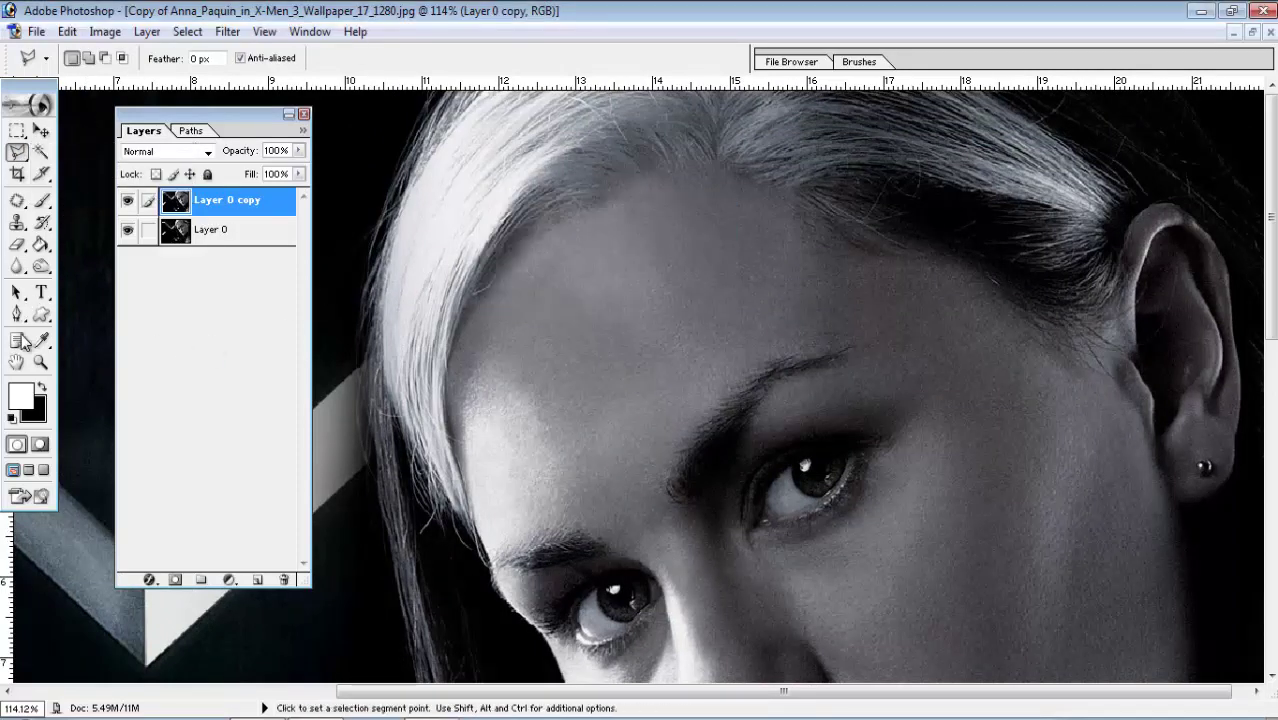
click(16, 314)
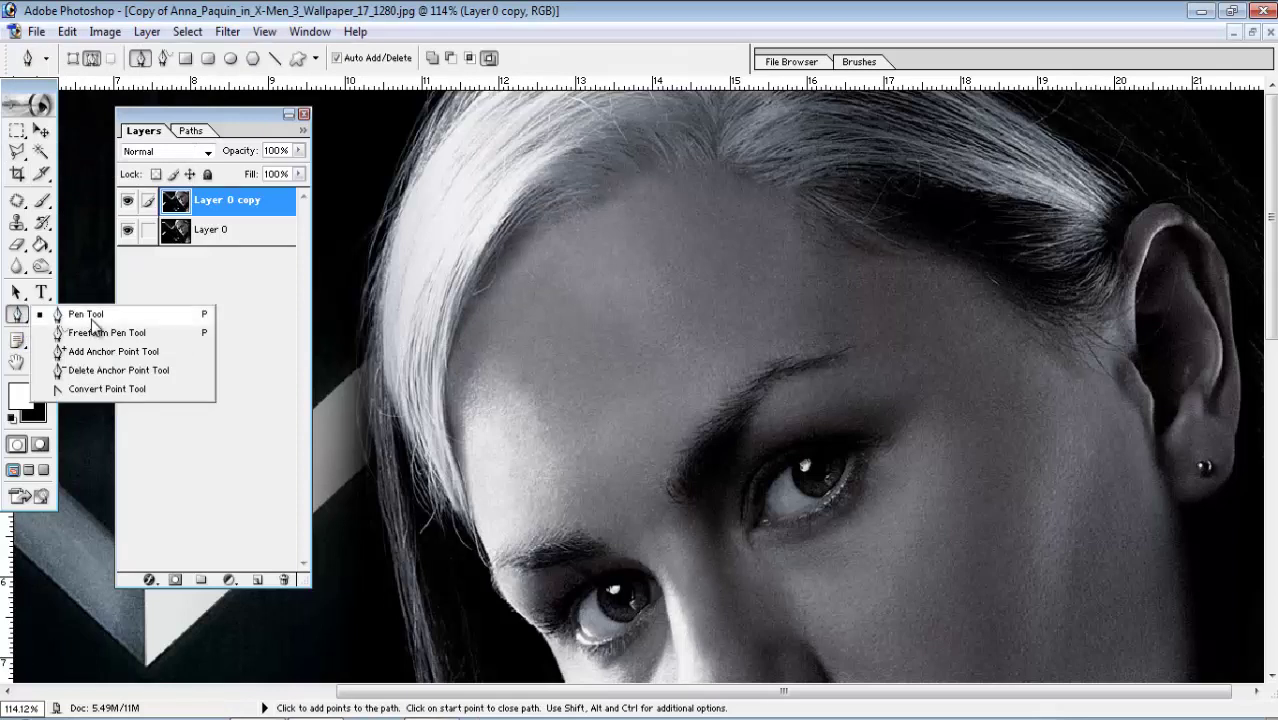
click(16, 152)
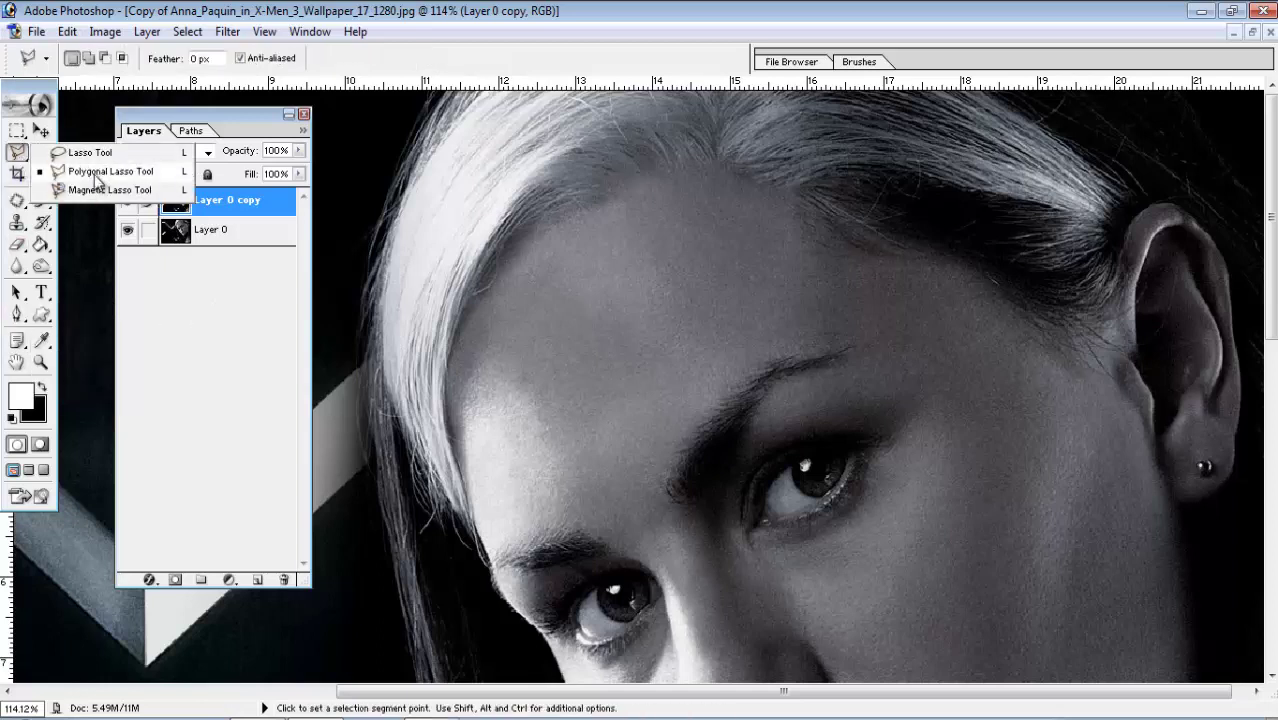
click(19, 156)
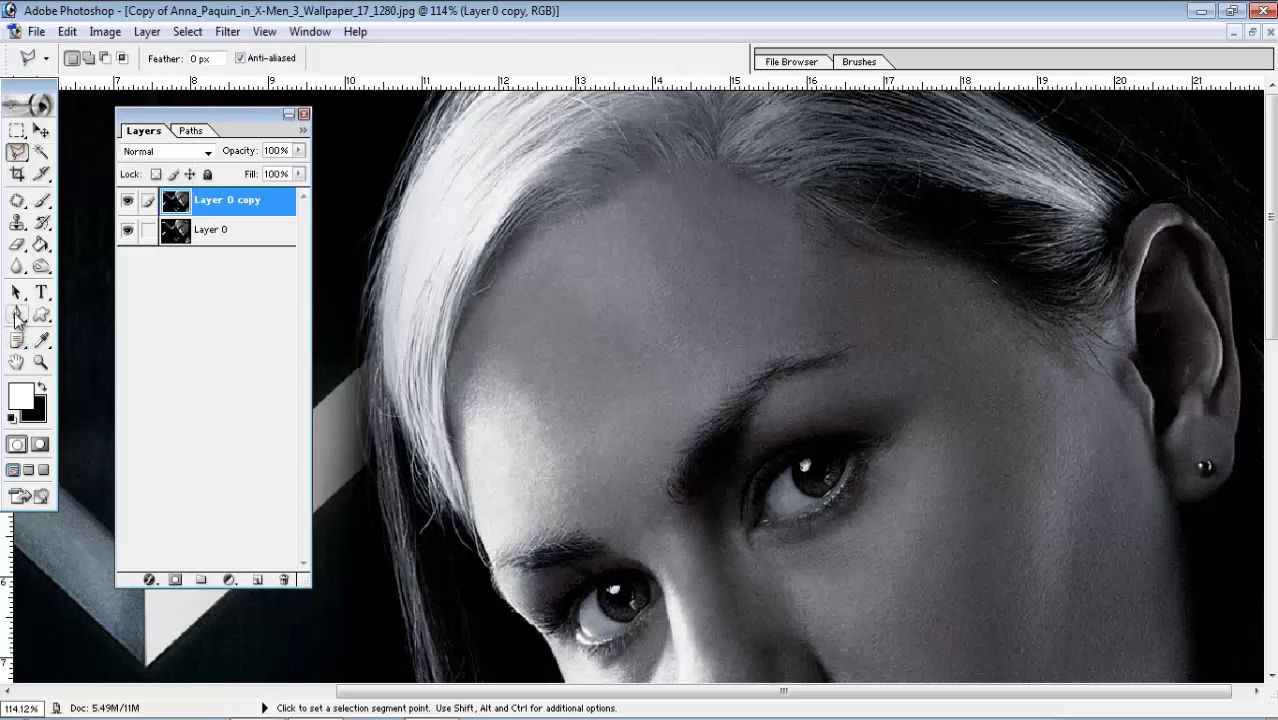
click(16, 315)
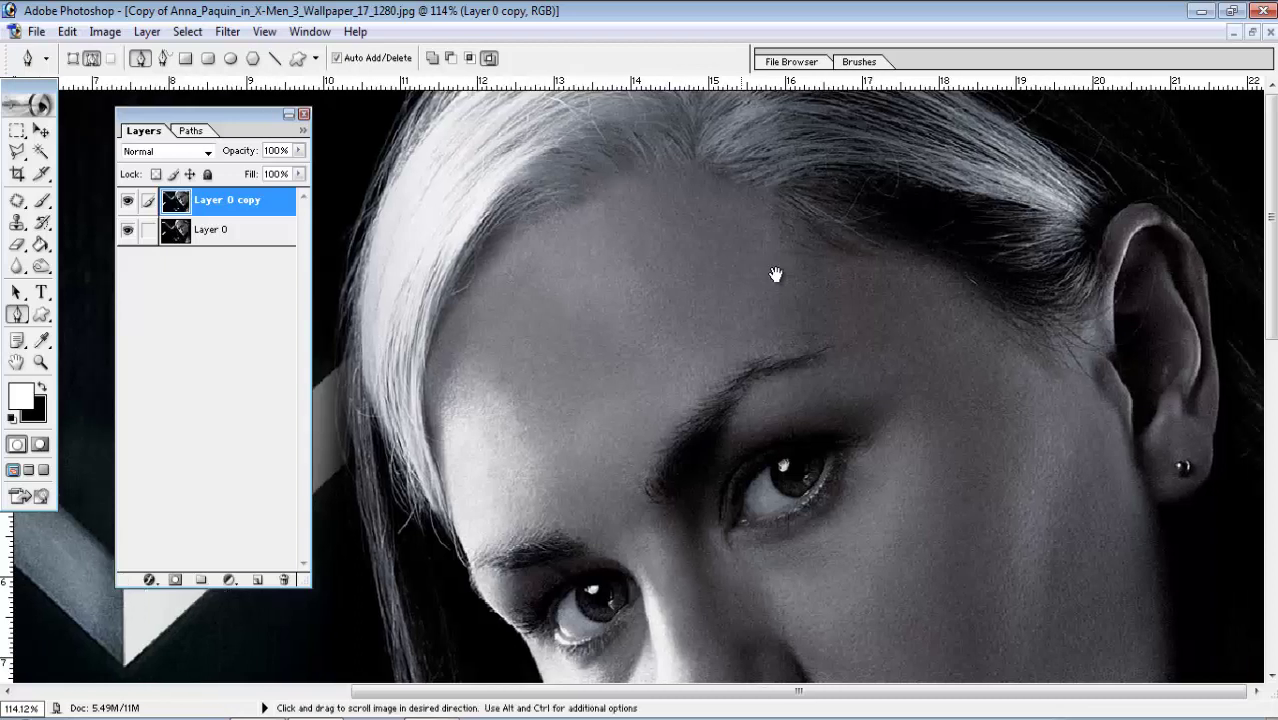
Start a pen path at the forehead hairline and curve it down the left temple.
drag(706, 270, 790, 277)
click(803, 163)
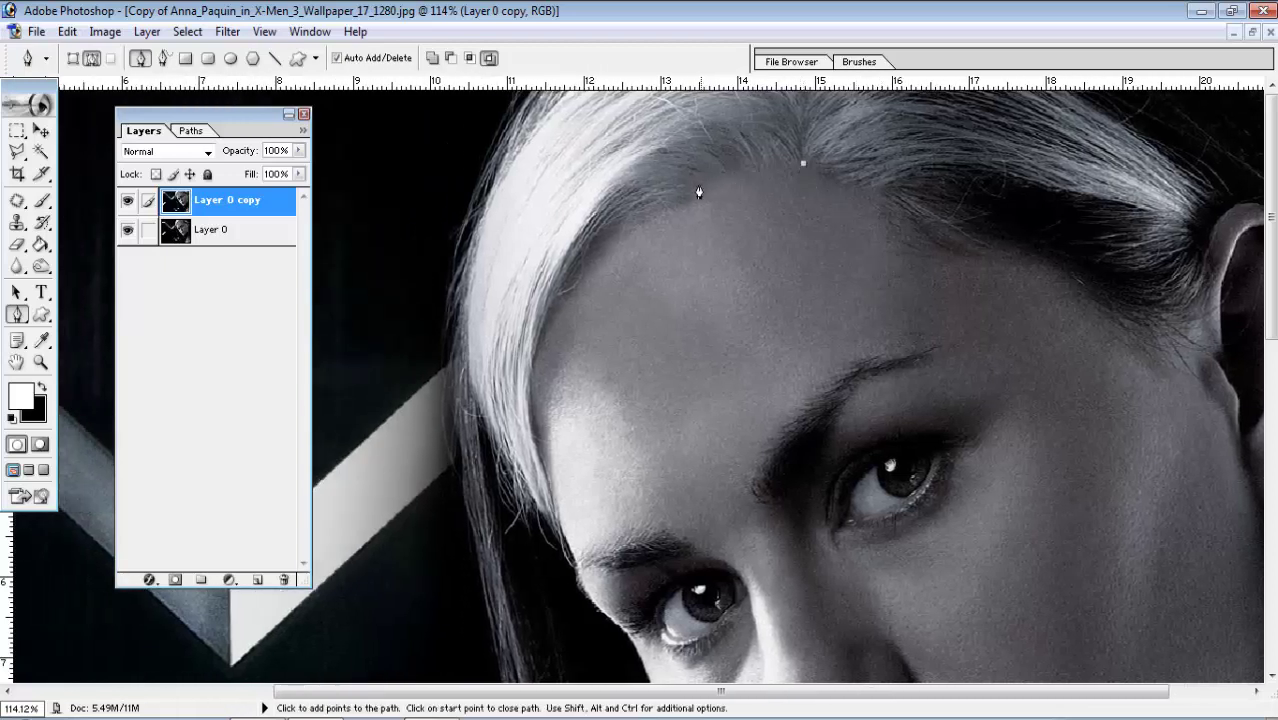
drag(695, 187, 670, 204)
drag(577, 272, 549, 322)
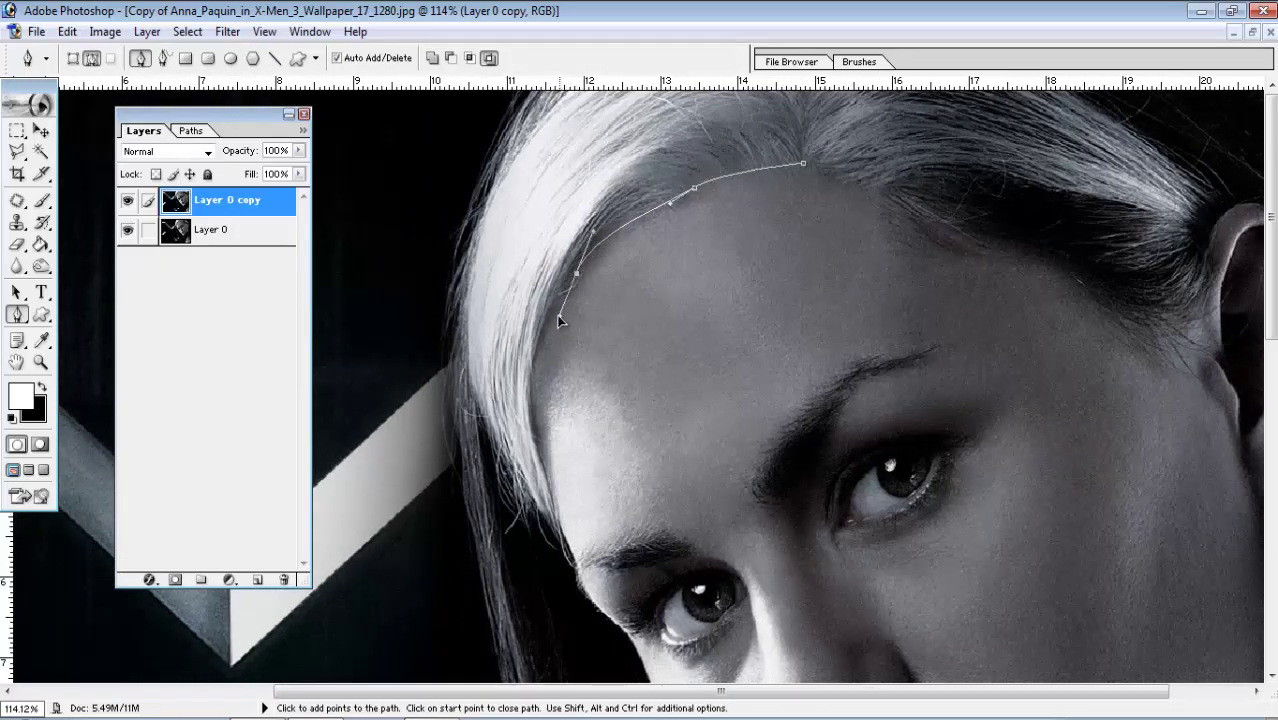
key(space)
drag(597, 387, 603, 217)
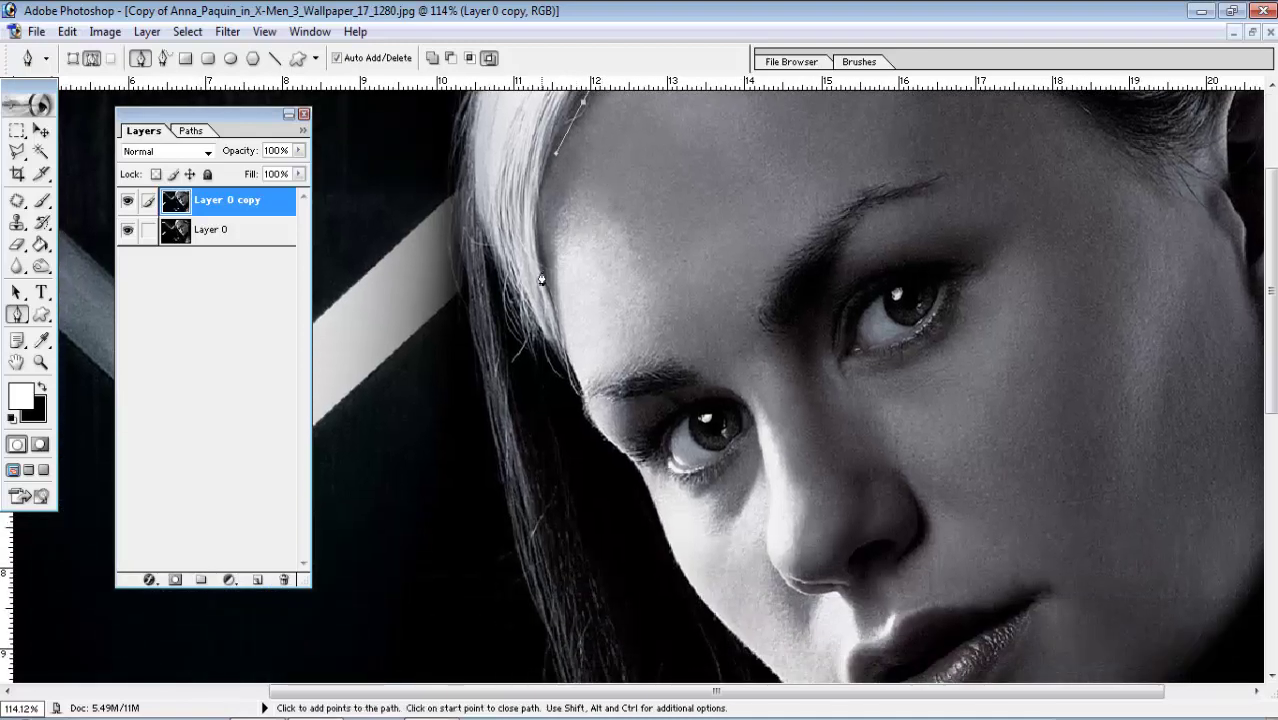
mouse_move(541, 276)
mouse_down()
mouse_move(563, 358)
mouse_move(547, 241)
mouse_move(551, 311)
mouse_up()
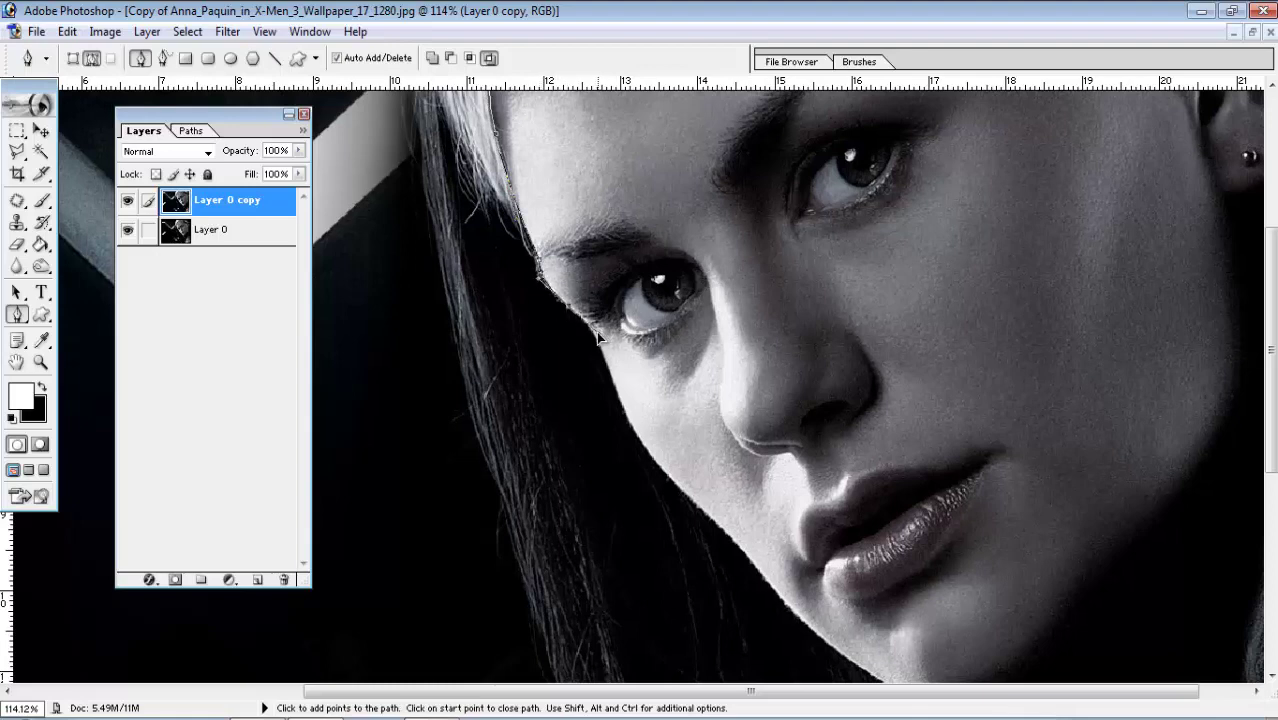
Continue the path down the edge of the cheek with curved points.
drag(630, 339, 613, 224)
click(605, 260)
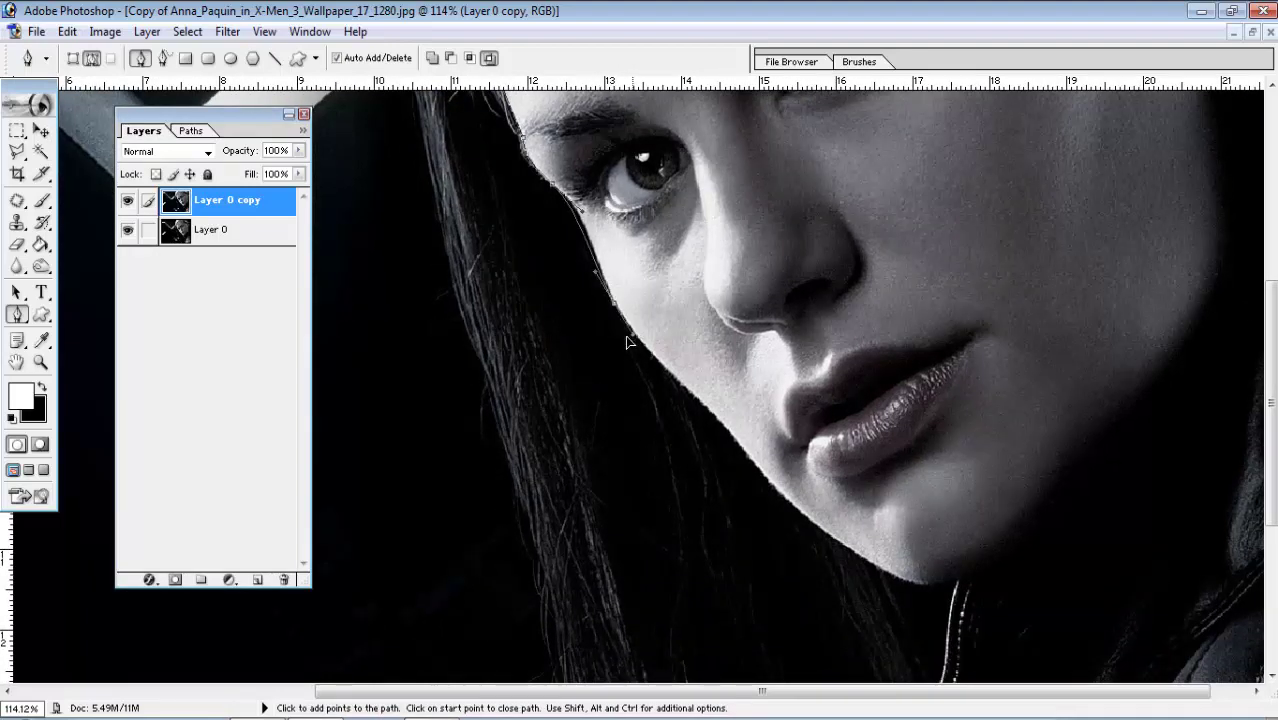
click(622, 349)
drag(622, 350, 640, 386)
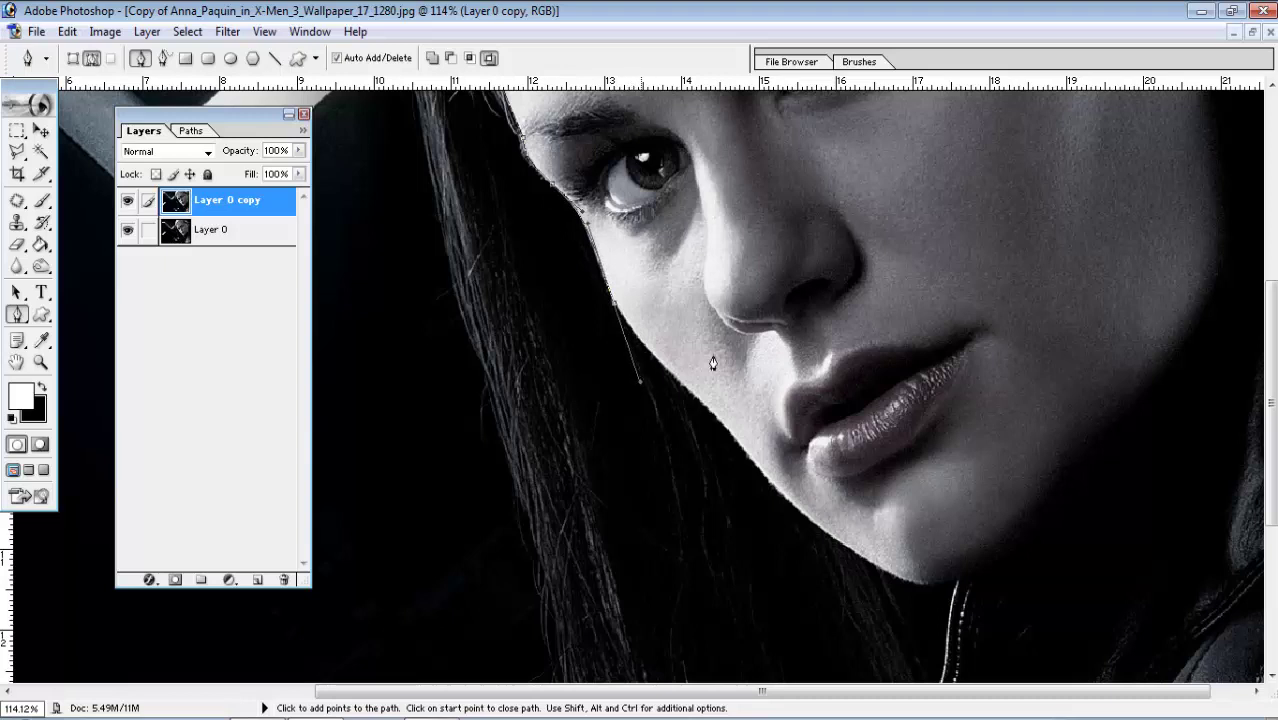
drag(713, 363, 676, 286)
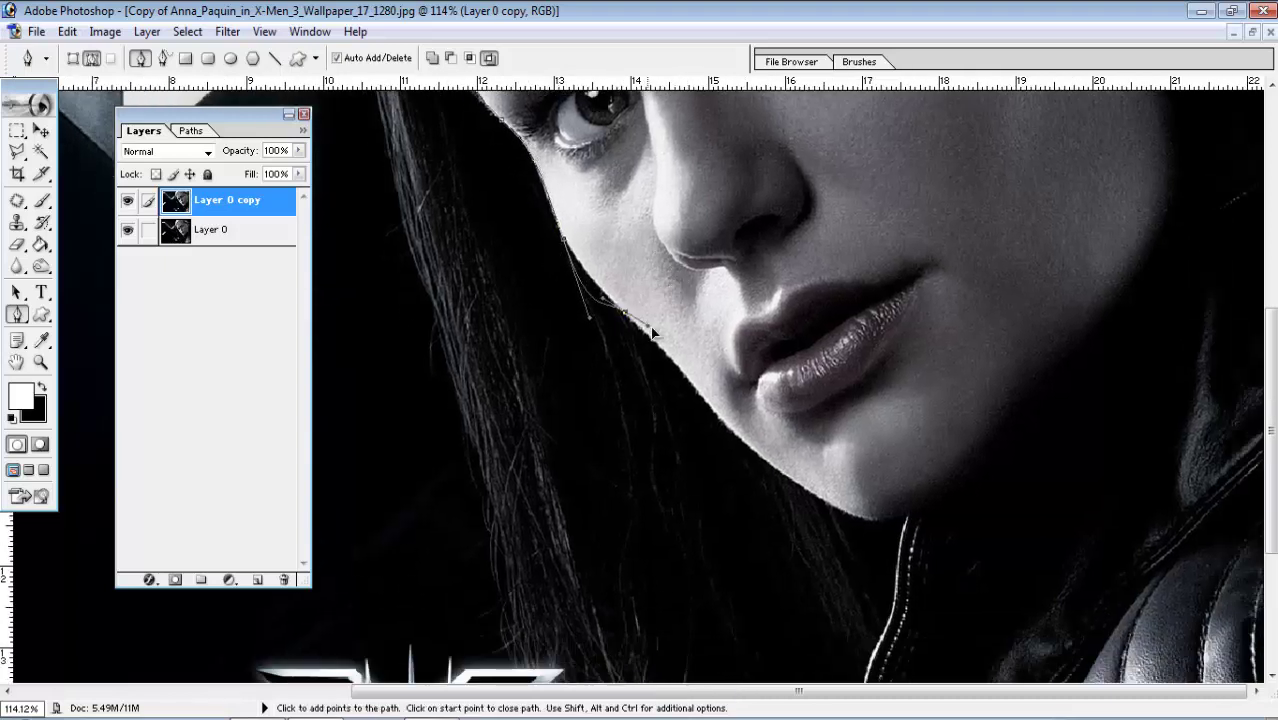
alt+click(589, 312)
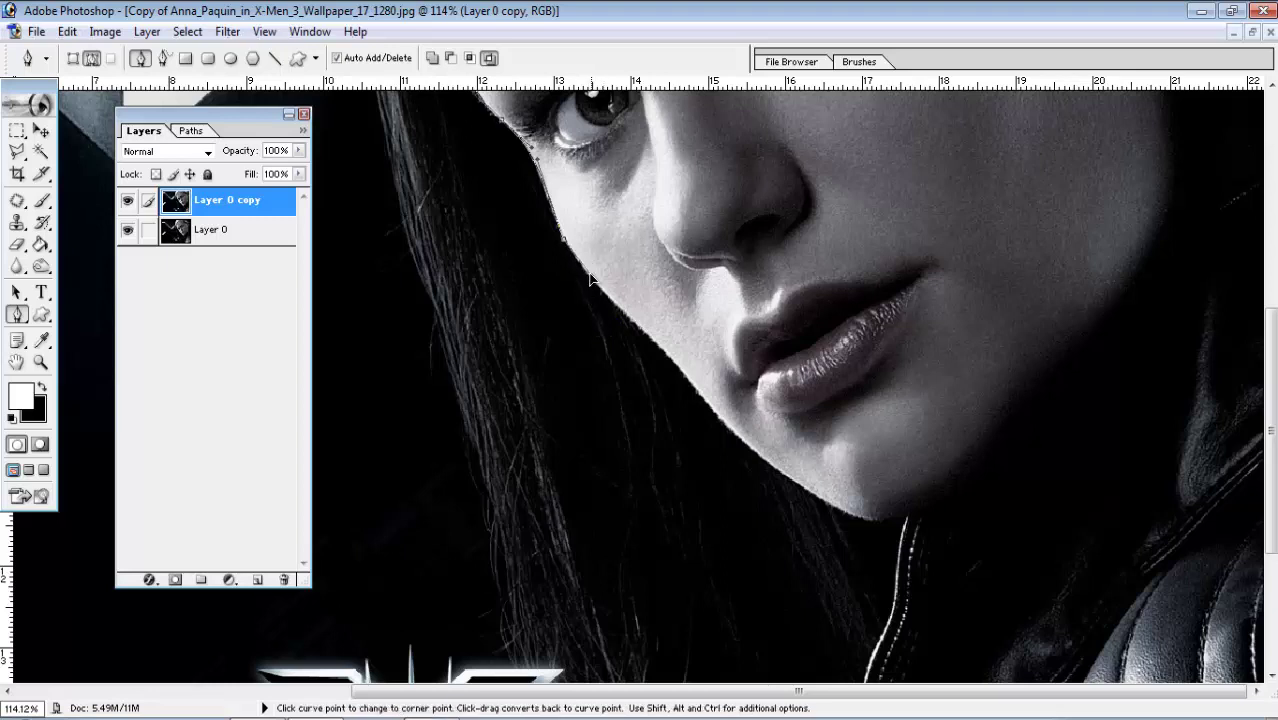
Extend the path along the jawline, redoing one misplaced point.
click(665, 351)
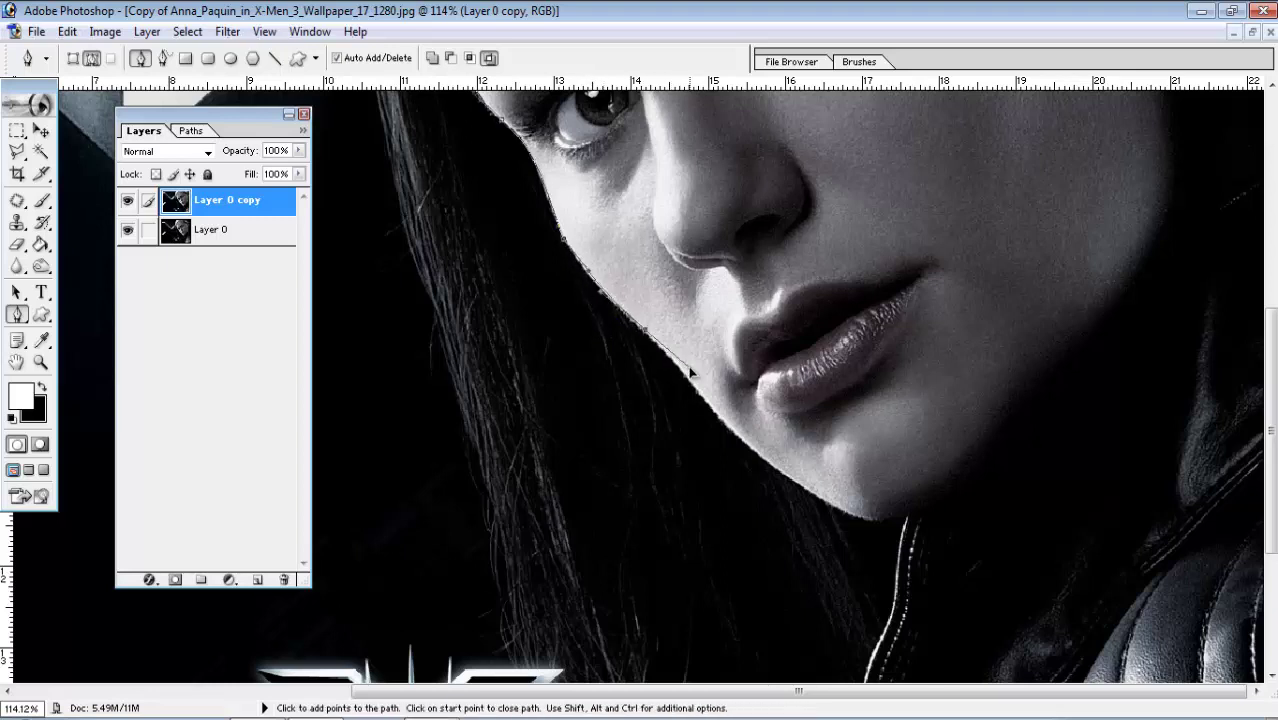
key(ctrl+z)
click(630, 326)
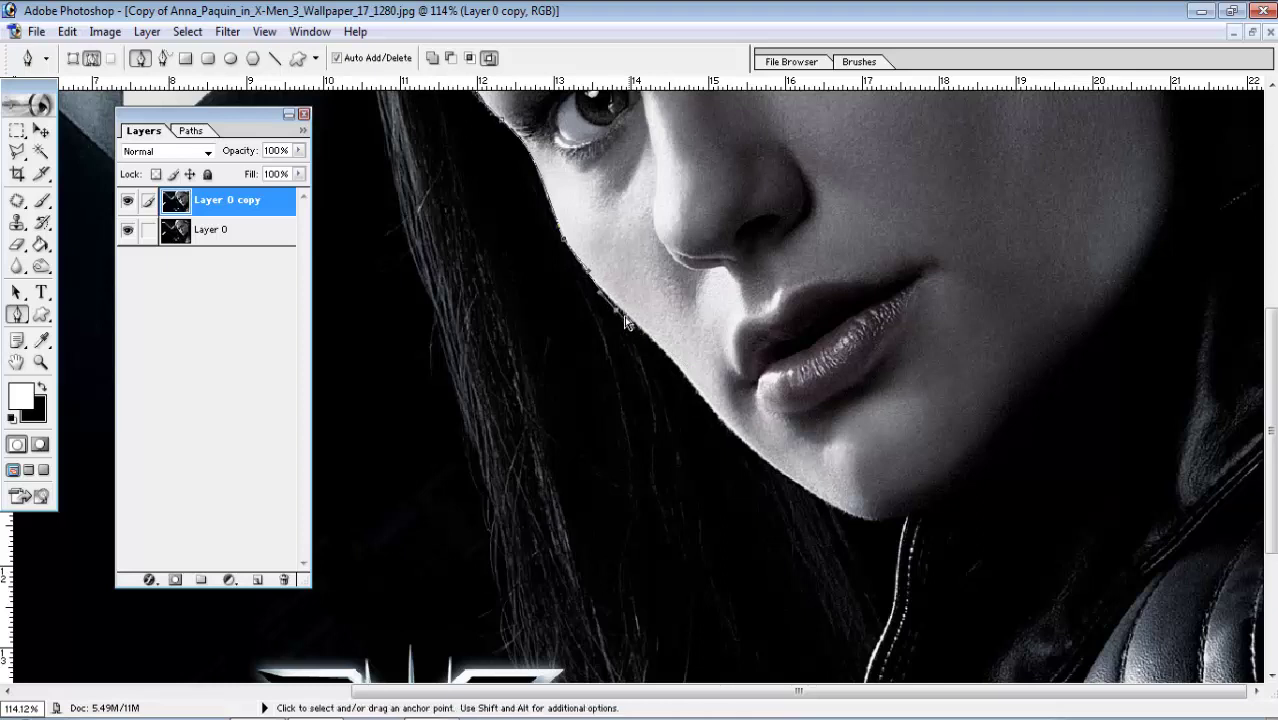
key(space)
drag(690, 359, 688, 285)
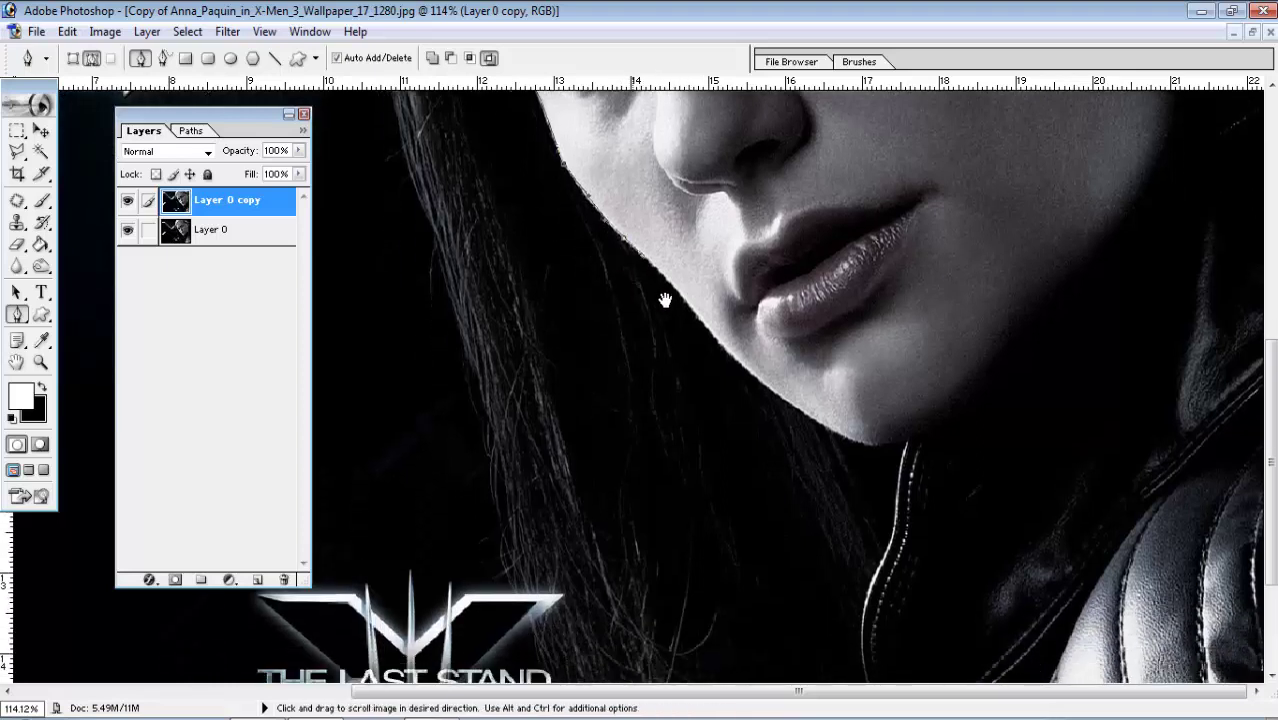
click(697, 316)
click(731, 370)
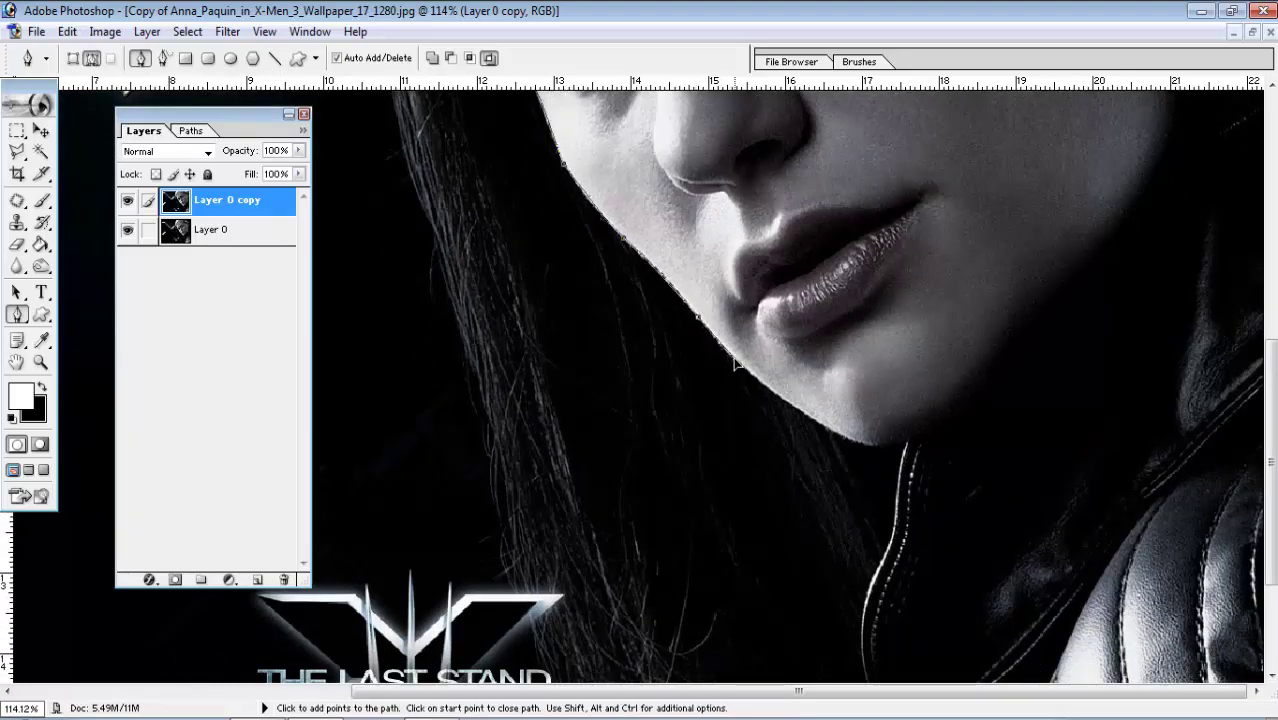
Curve the path under the chin and up the right jaw to the earlobe.
key(space)
drag(731, 370, 708, 278)
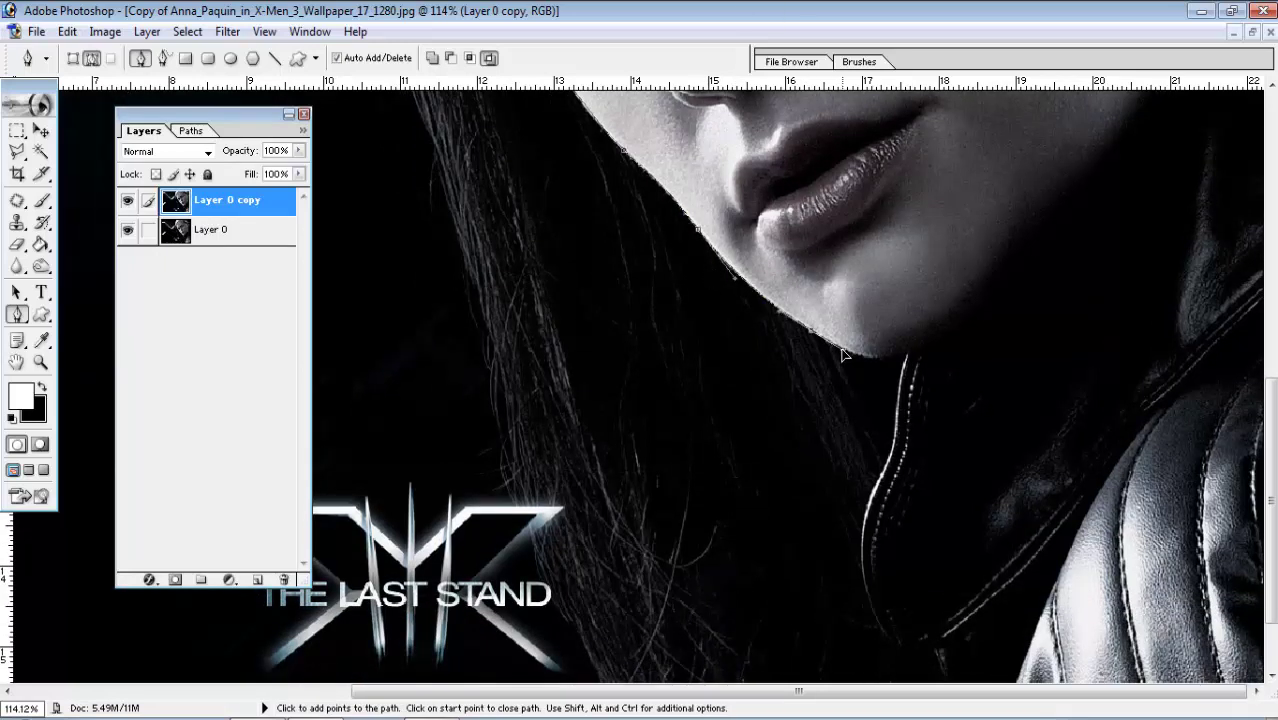
drag(916, 349, 975, 328)
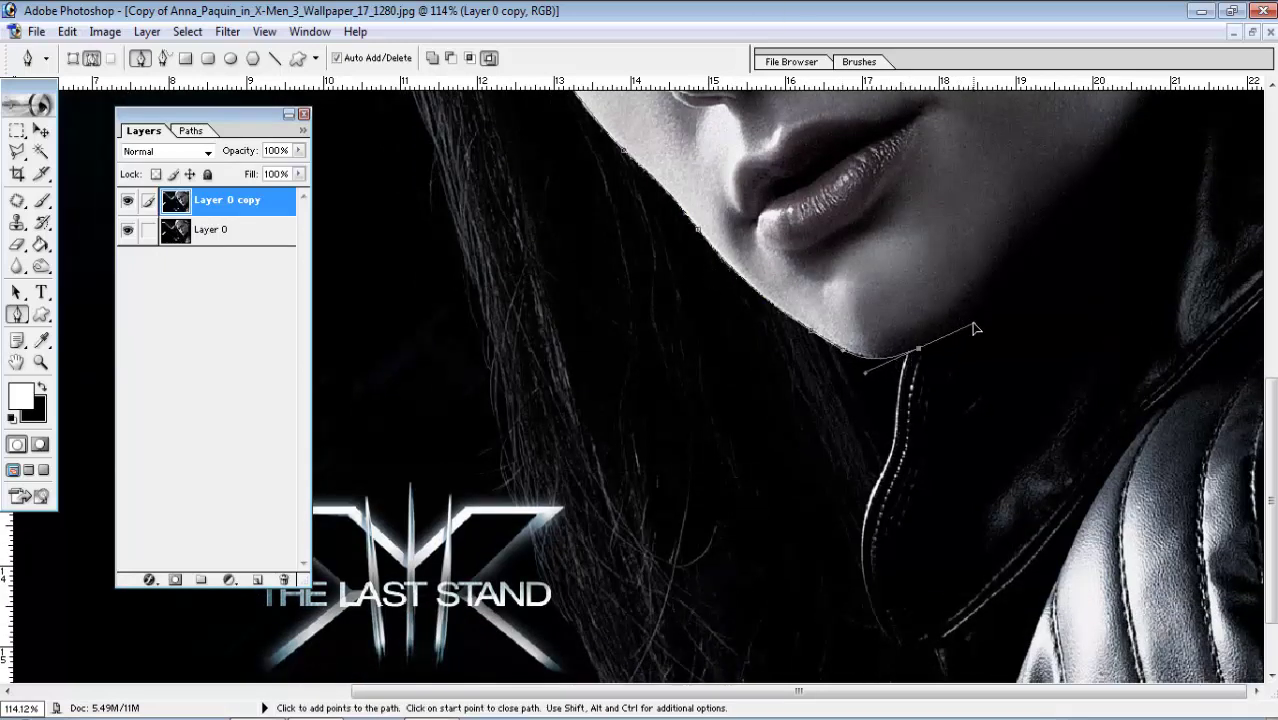
drag(1030, 279, 1018, 369)
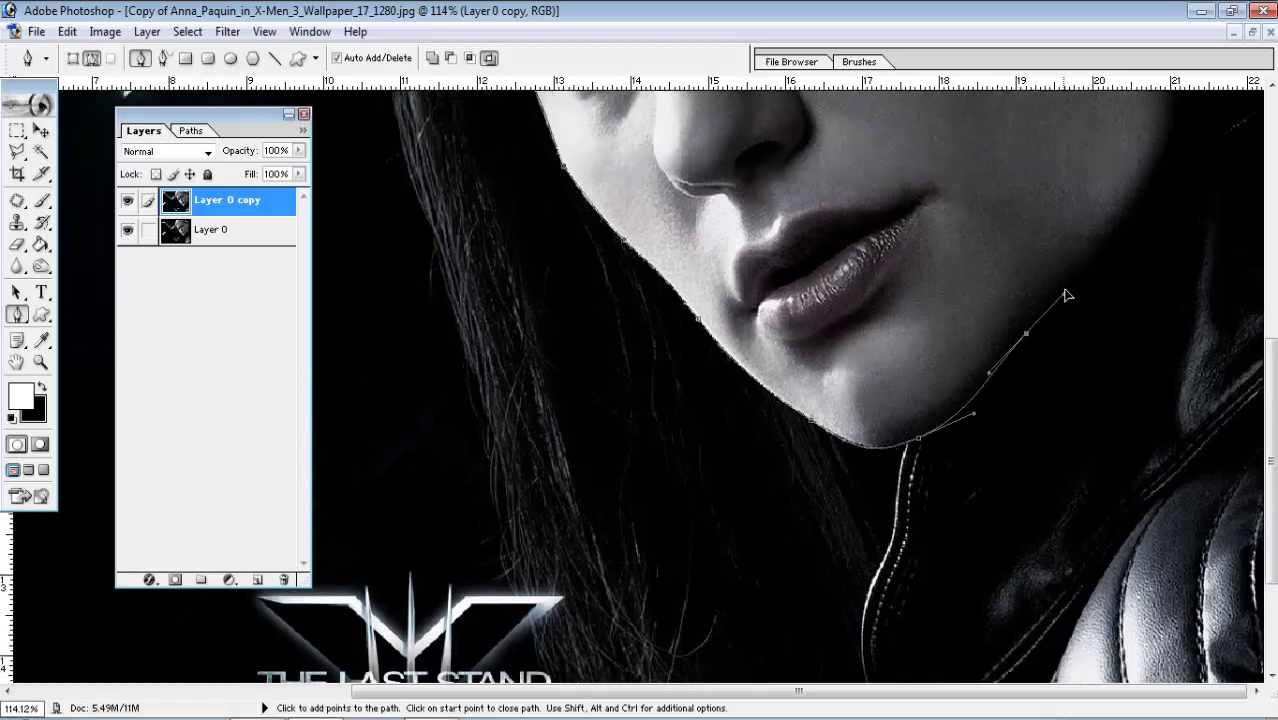
drag(1118, 248, 1098, 422)
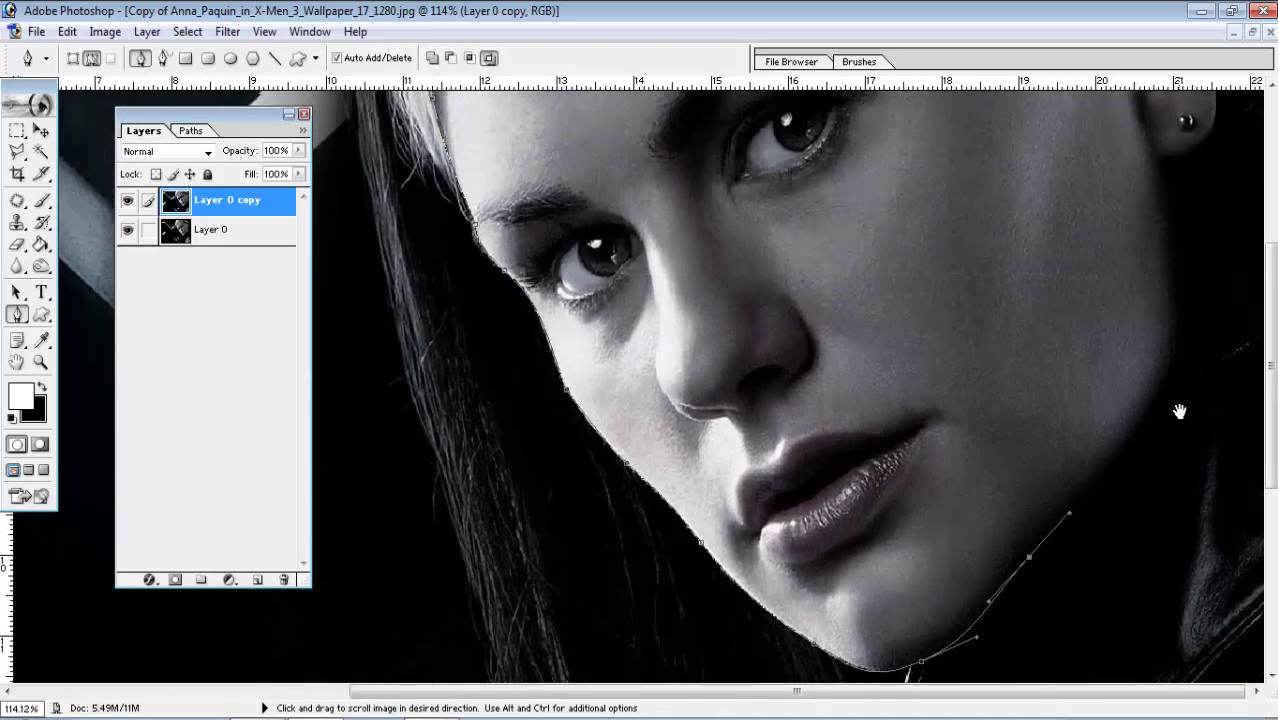
mouse_move(1175, 390)
mouse_down()
mouse_move(1178, 457)
mouse_move(1161, 272)
mouse_move(1152, 465)
mouse_up()
scroll(1161, 272, down, 5)
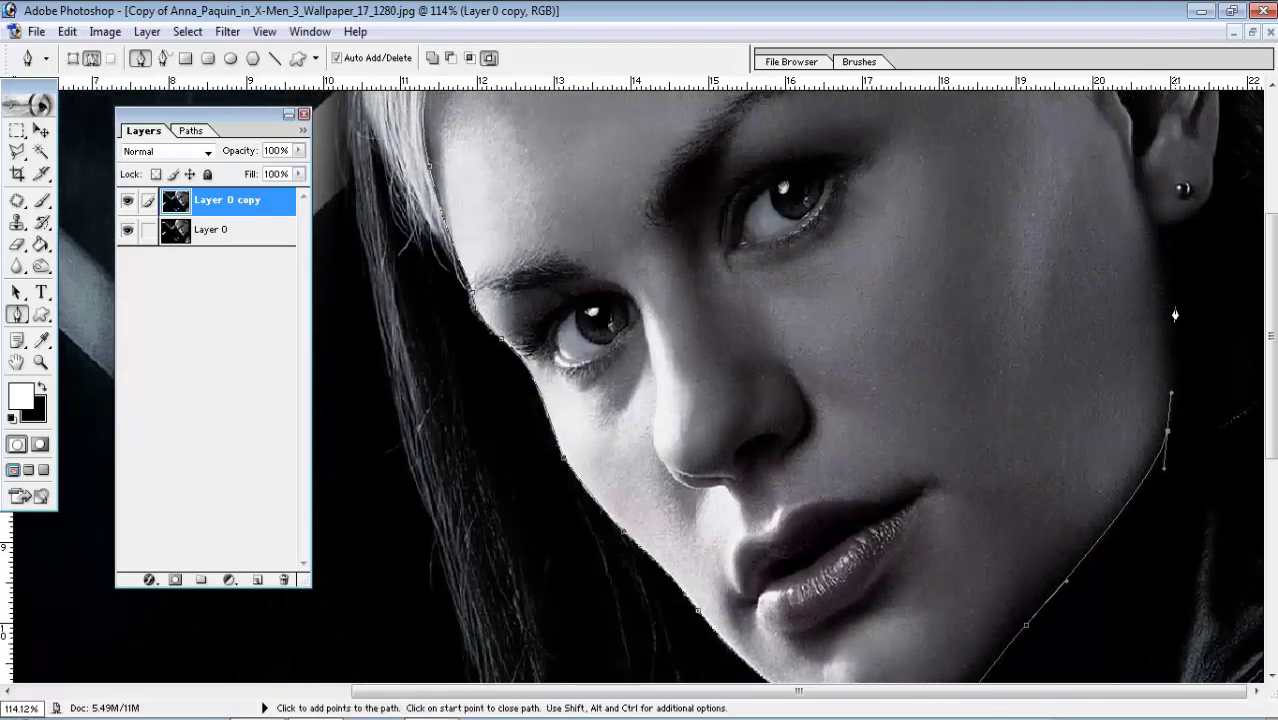
mouse_move(1168, 288)
mouse_down()
mouse_move(1152, 228)
mouse_move(1146, 385)
mouse_up()
drag(1211, 320, 1219, 285)
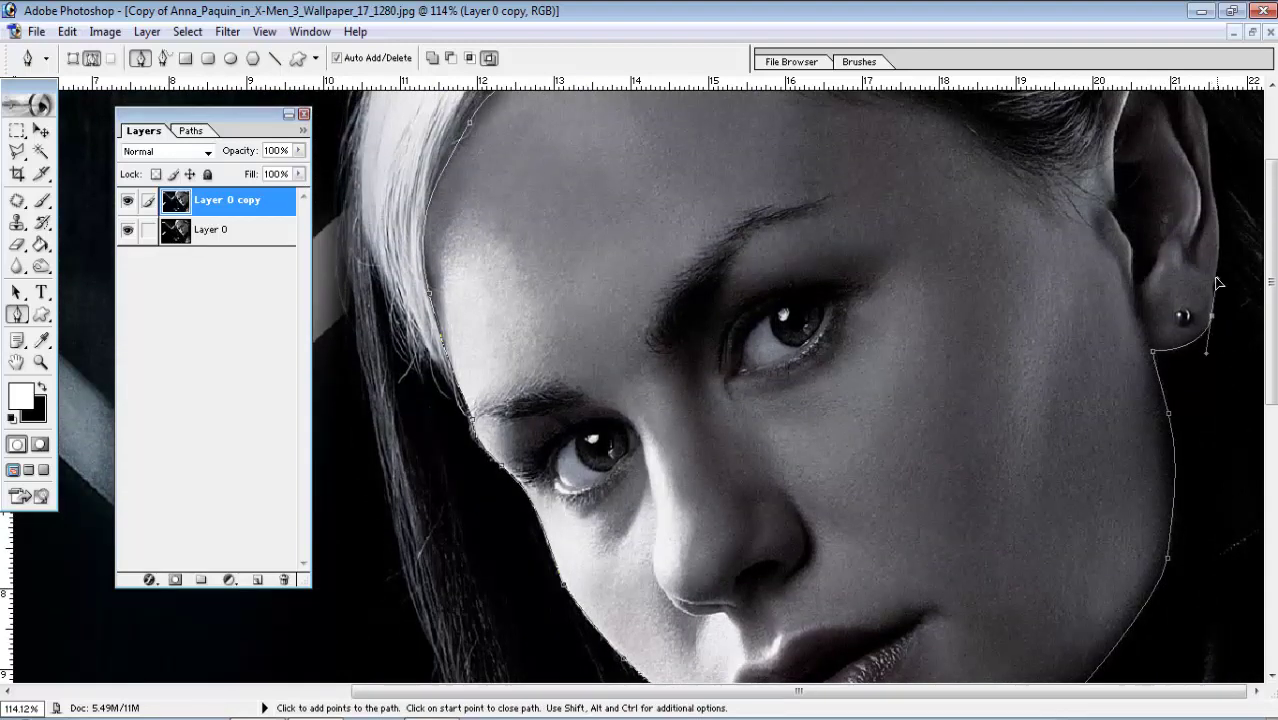
Carry the path over the ear and along the hairline, closing it at the start point.
drag(1218, 204, 1220, 324)
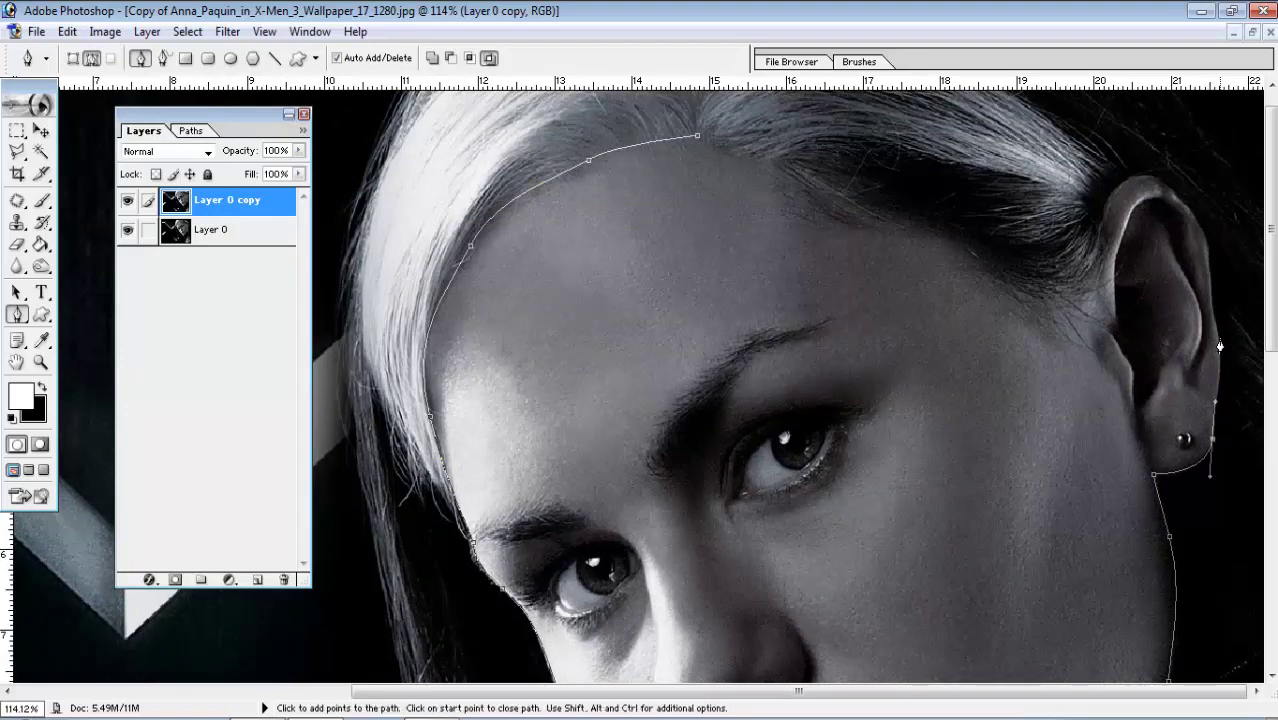
drag(1211, 288, 1215, 316)
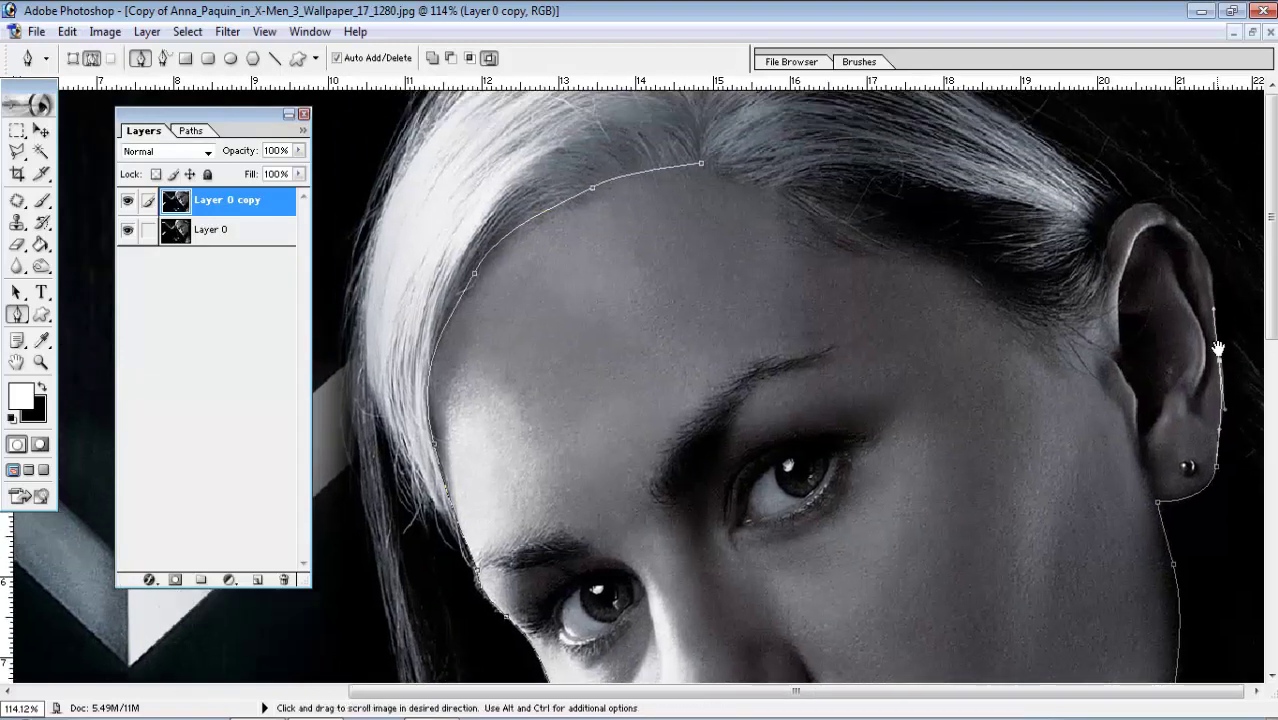
mouse_move(1200, 249)
mouse_down()
mouse_move(1177, 221)
mouse_move(1127, 215)
mouse_up()
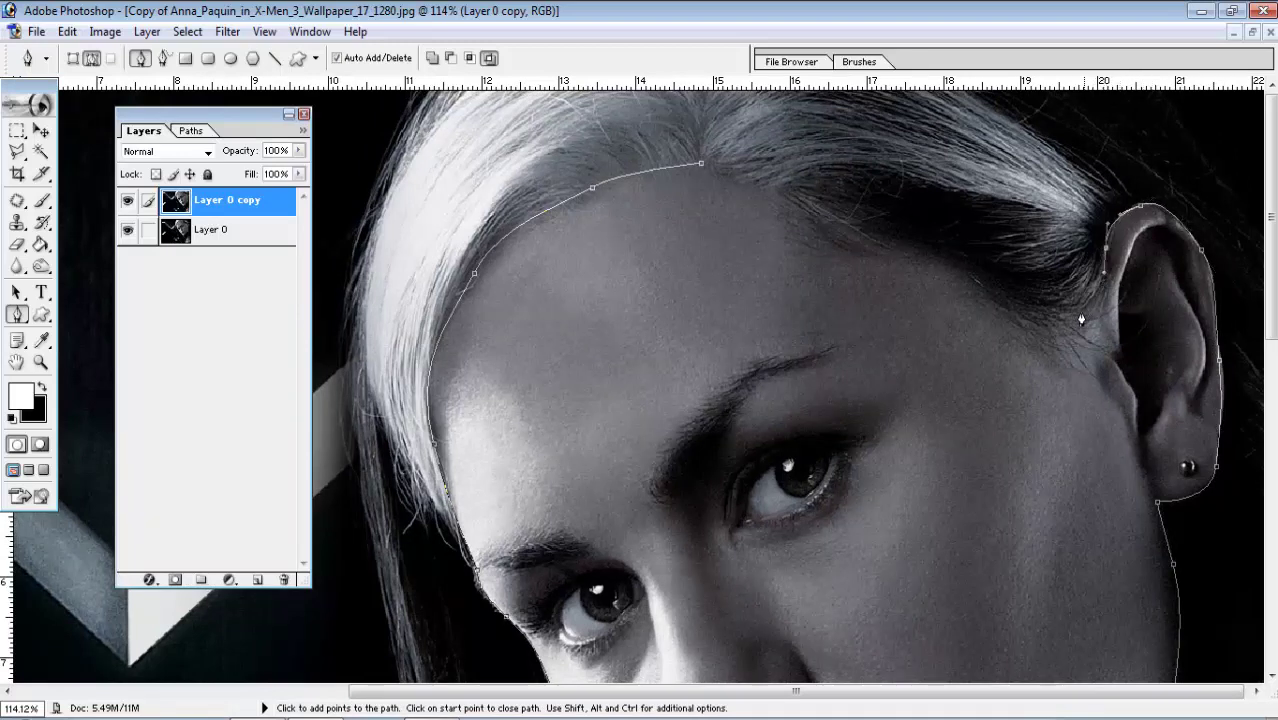
mouse_move(1082, 312)
mouse_down()
mouse_move(1065, 329)
mouse_move(989, 284)
mouse_up()
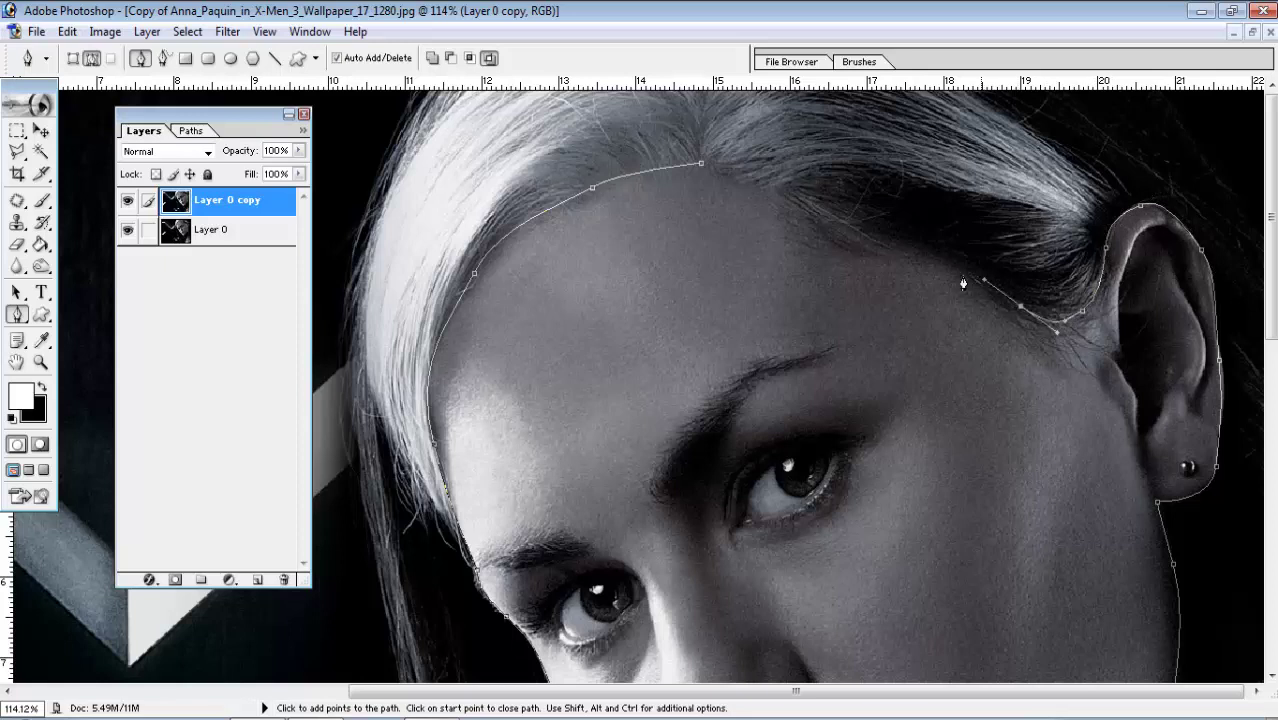
drag(891, 250, 862, 248)
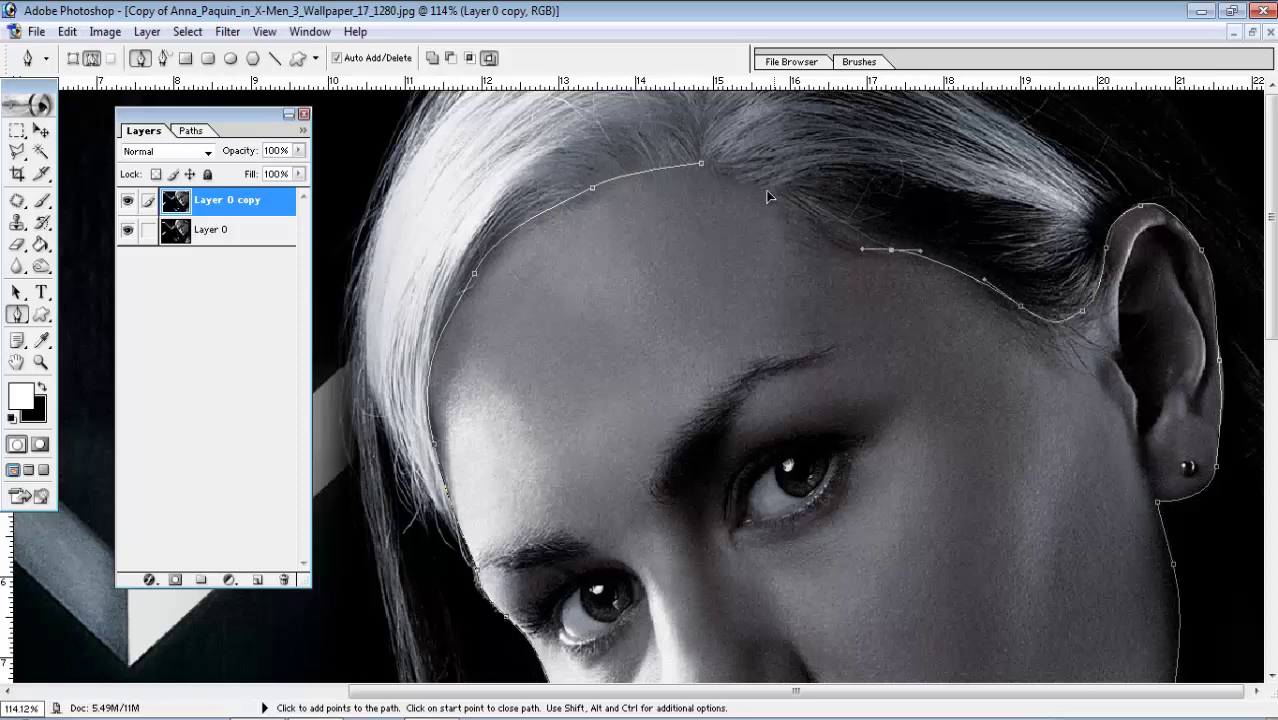
click(702, 165)
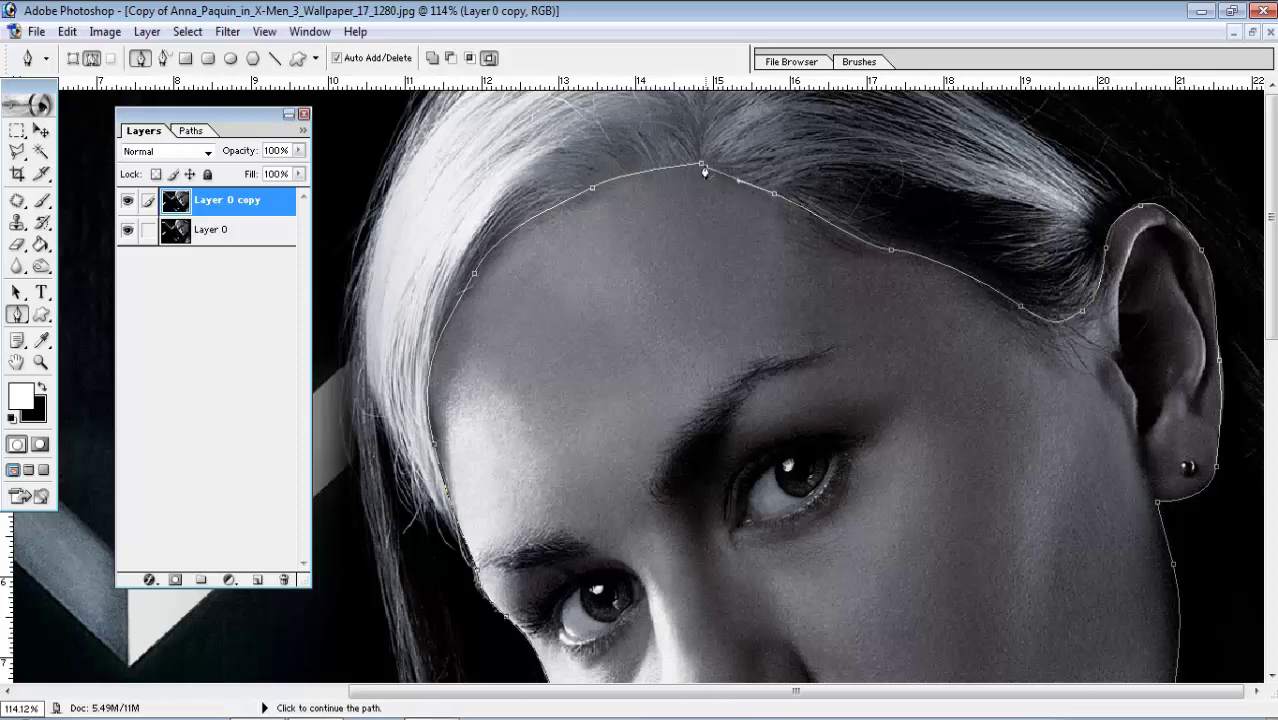
Load the closed face path as a selection, fit the image, and feather its edge.
key(ctrl+shift+h)
key(ctrl+Return)
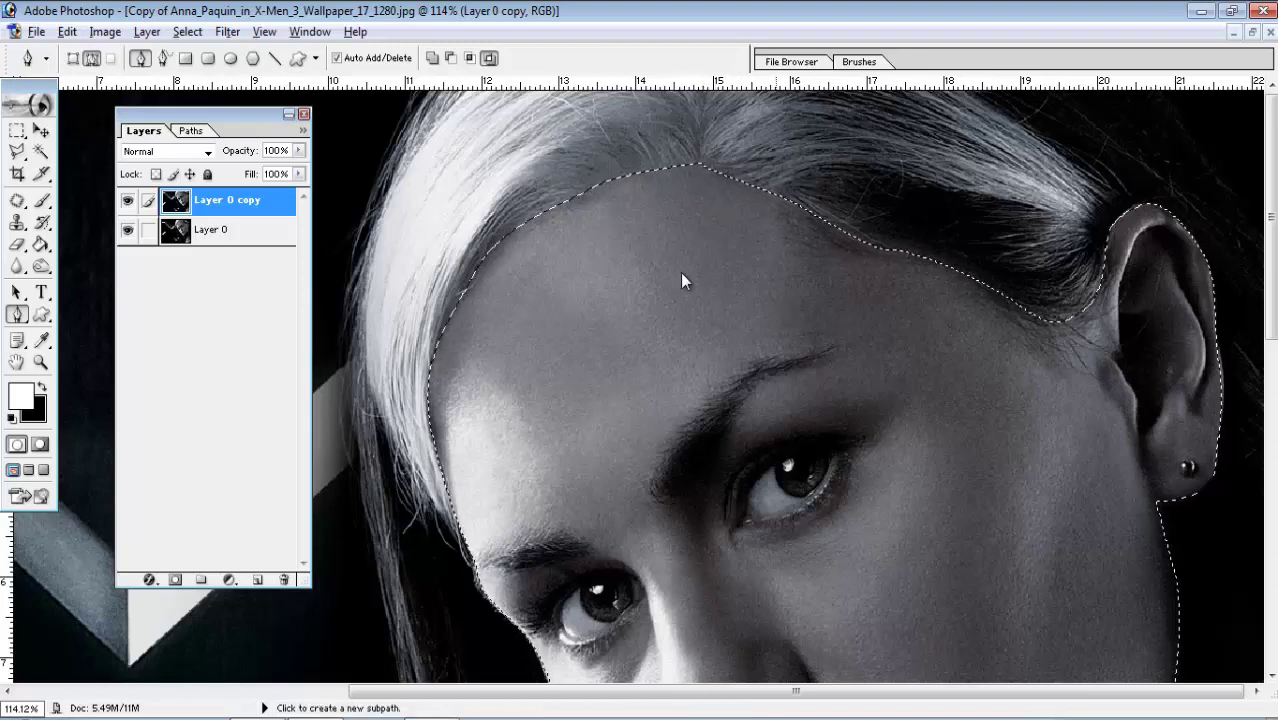
key(ctrl+0)
key(ctrl+0)
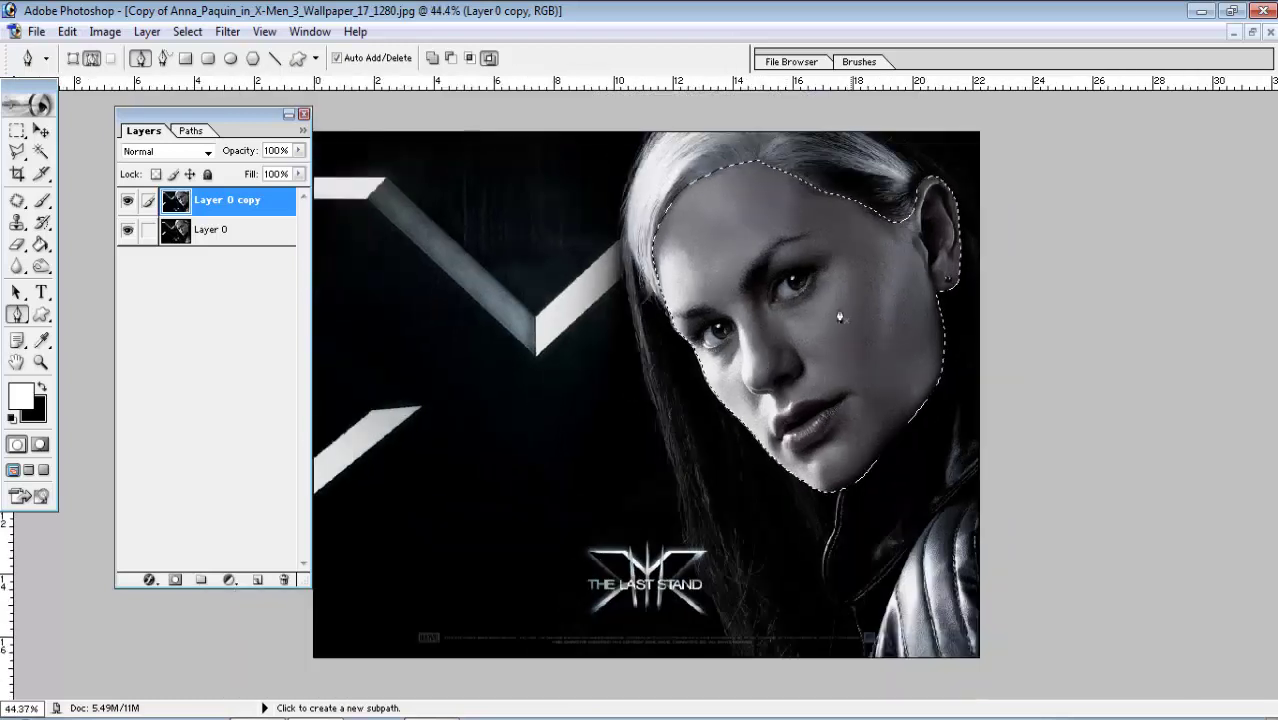
click(189, 32)
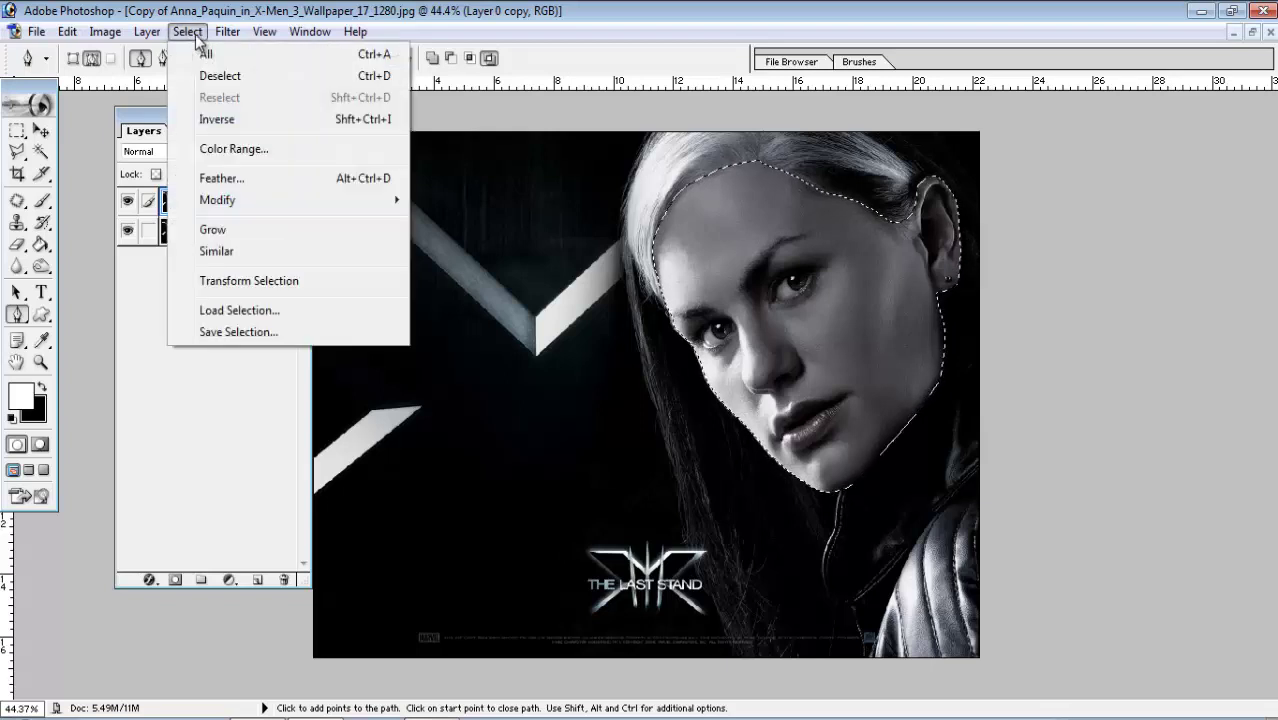
click(244, 179)
text(1)
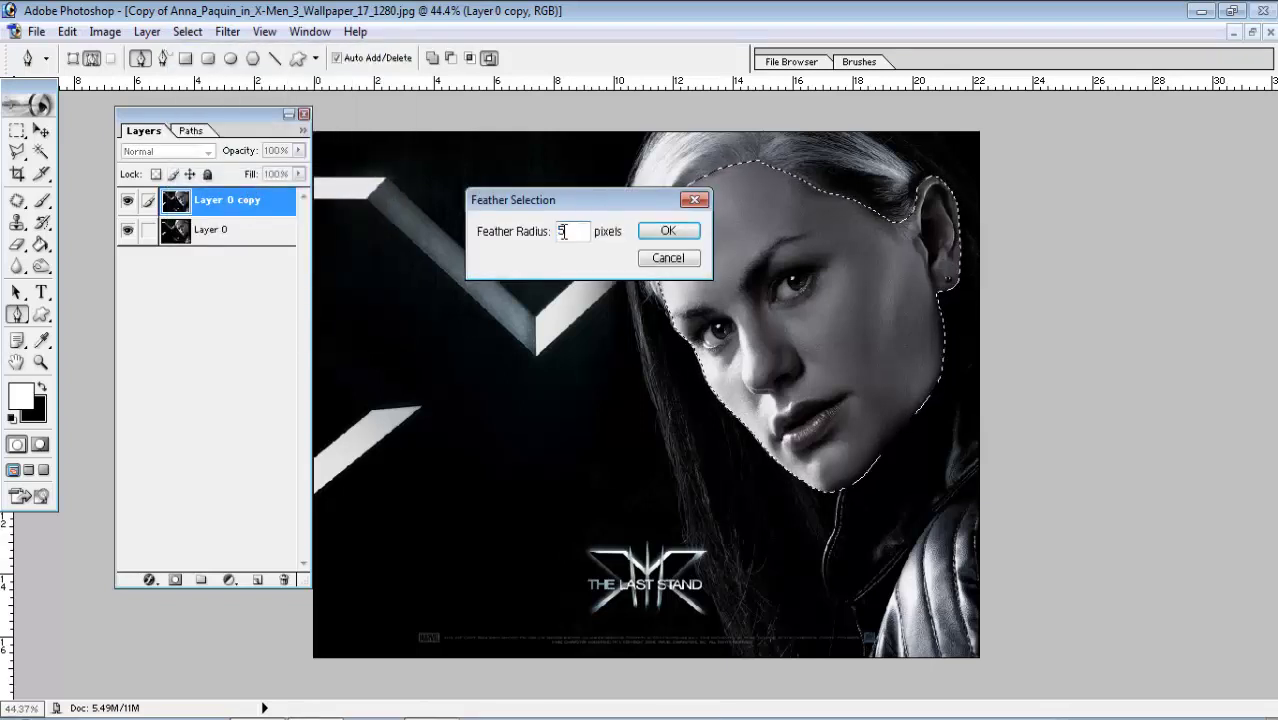
click(668, 231)
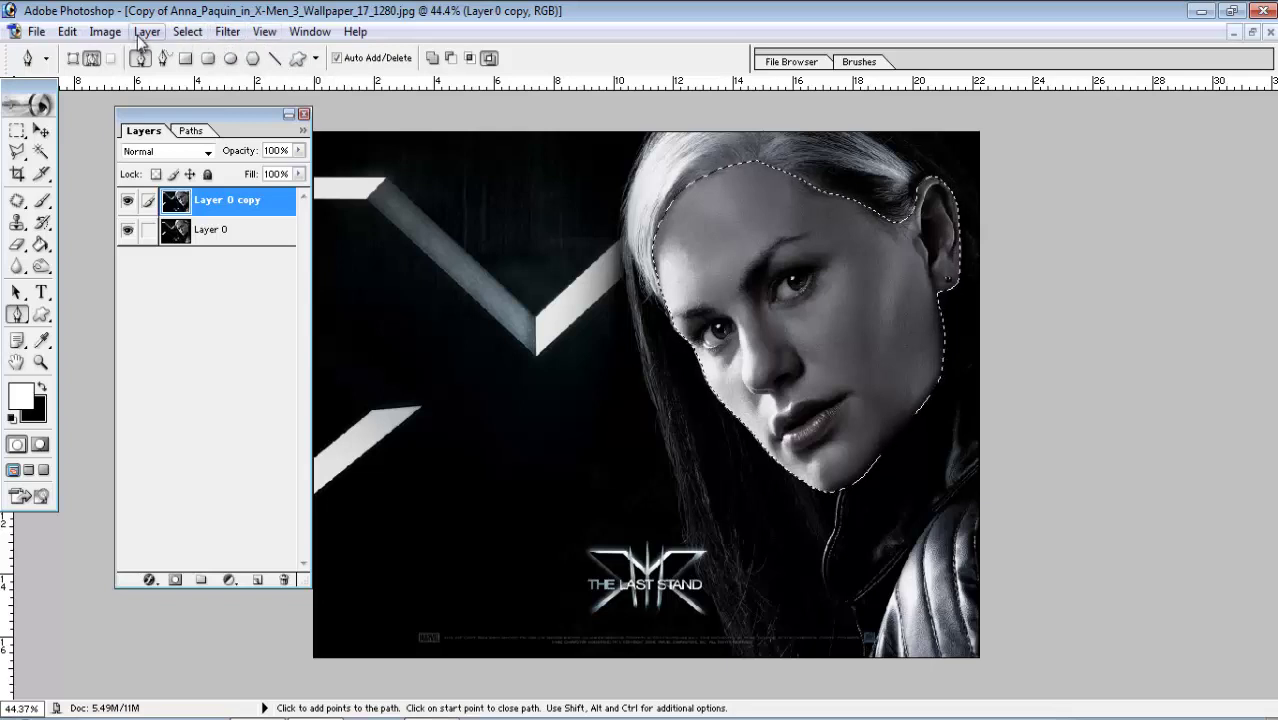
Preview More Yellow, More Red and Lighter variations on the face, then reset to Original.
click(105, 31)
mouse_move(147, 84)
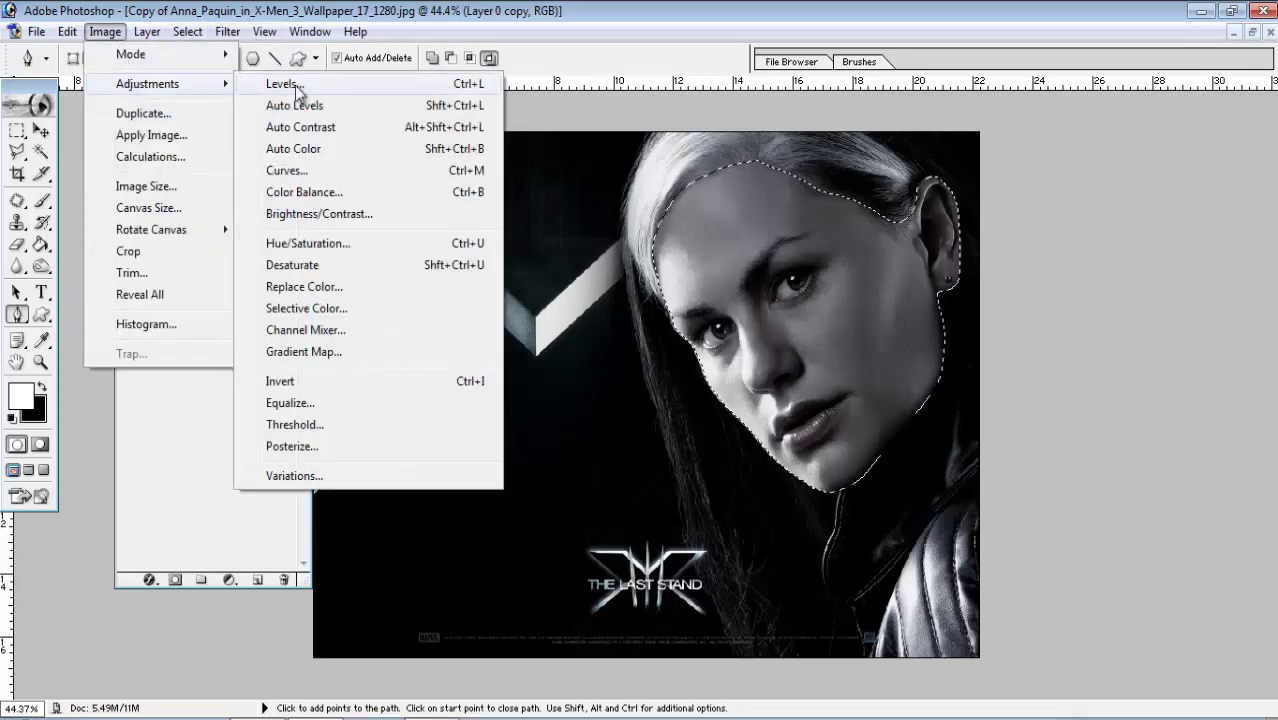
click(314, 477)
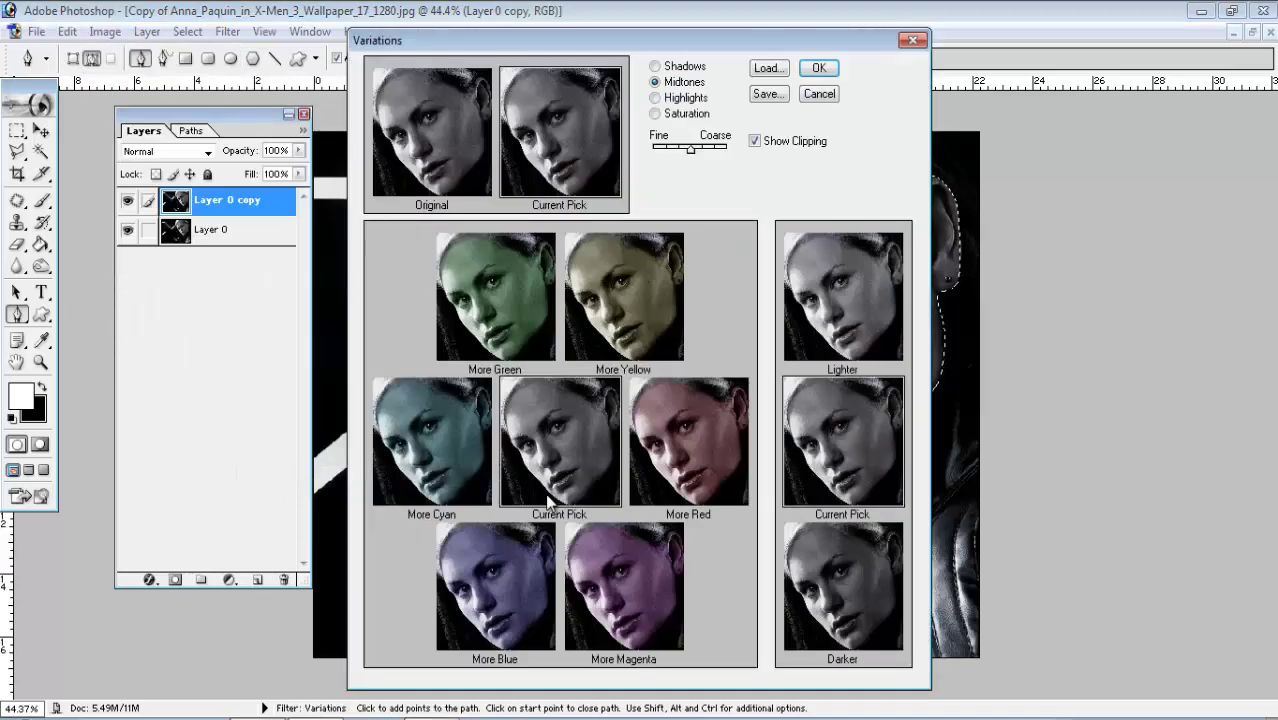
click(633, 318)
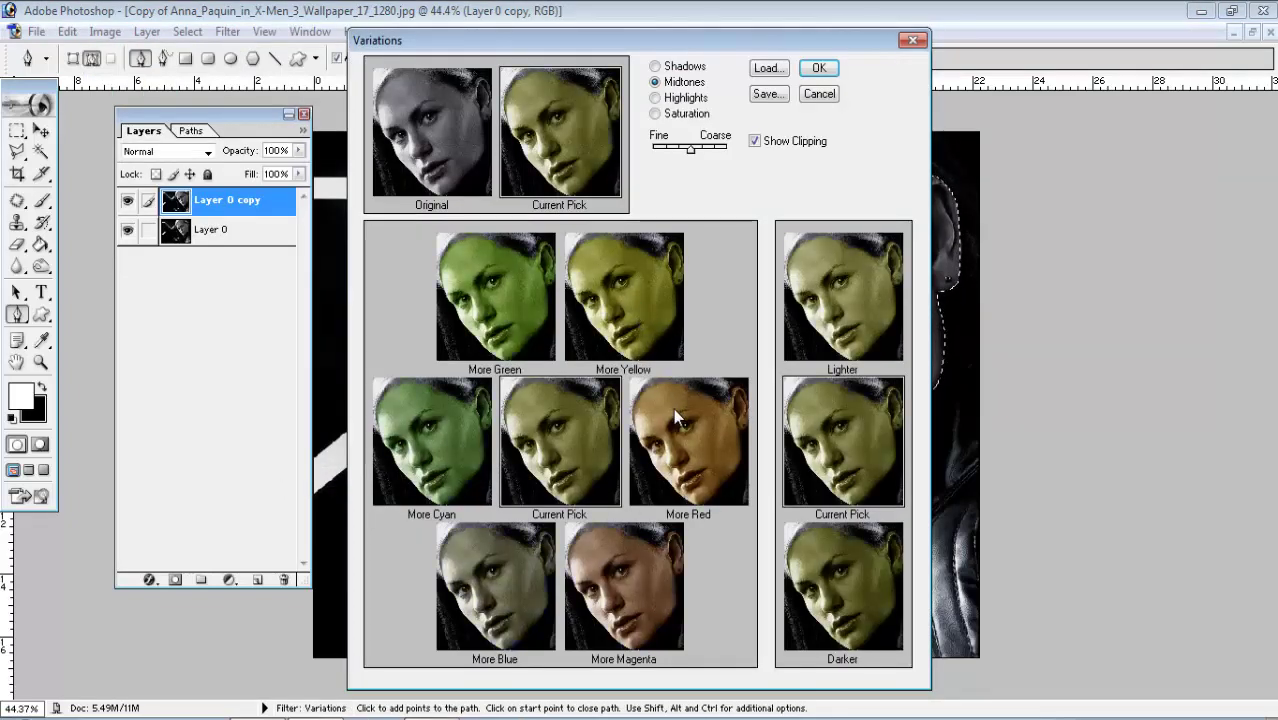
click(867, 337)
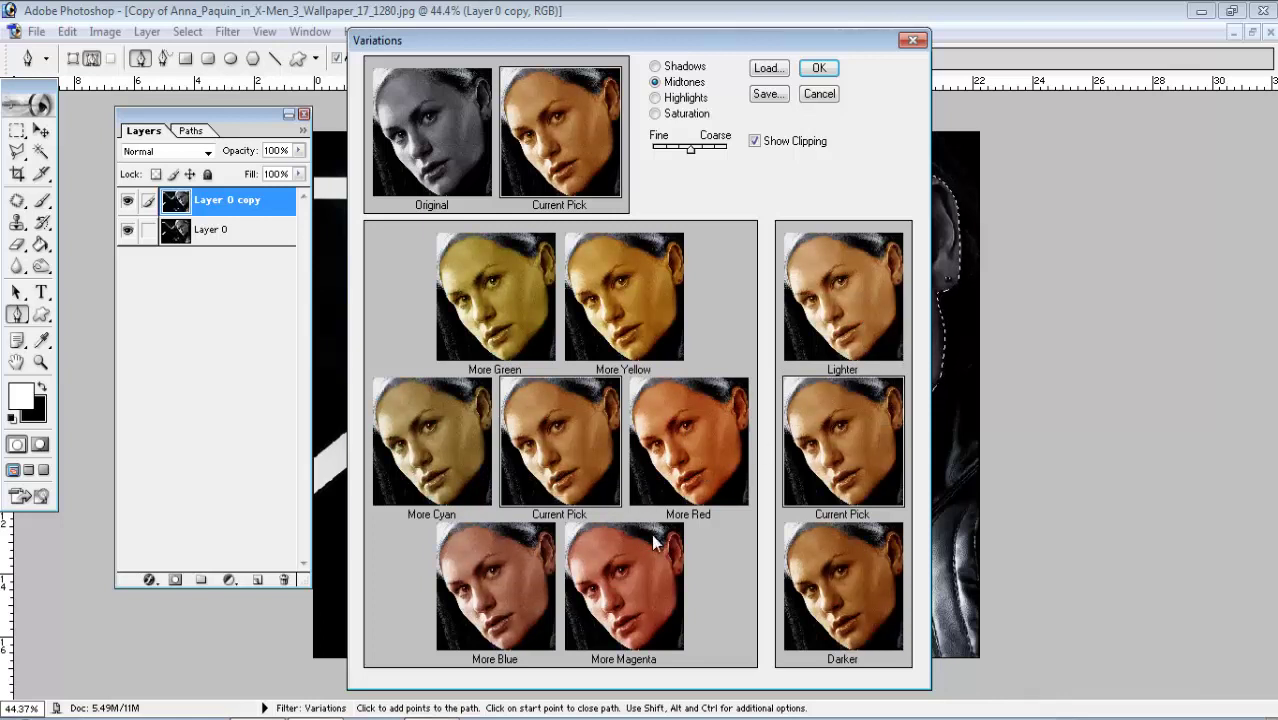
click(495, 309)
click(620, 318)
click(607, 602)
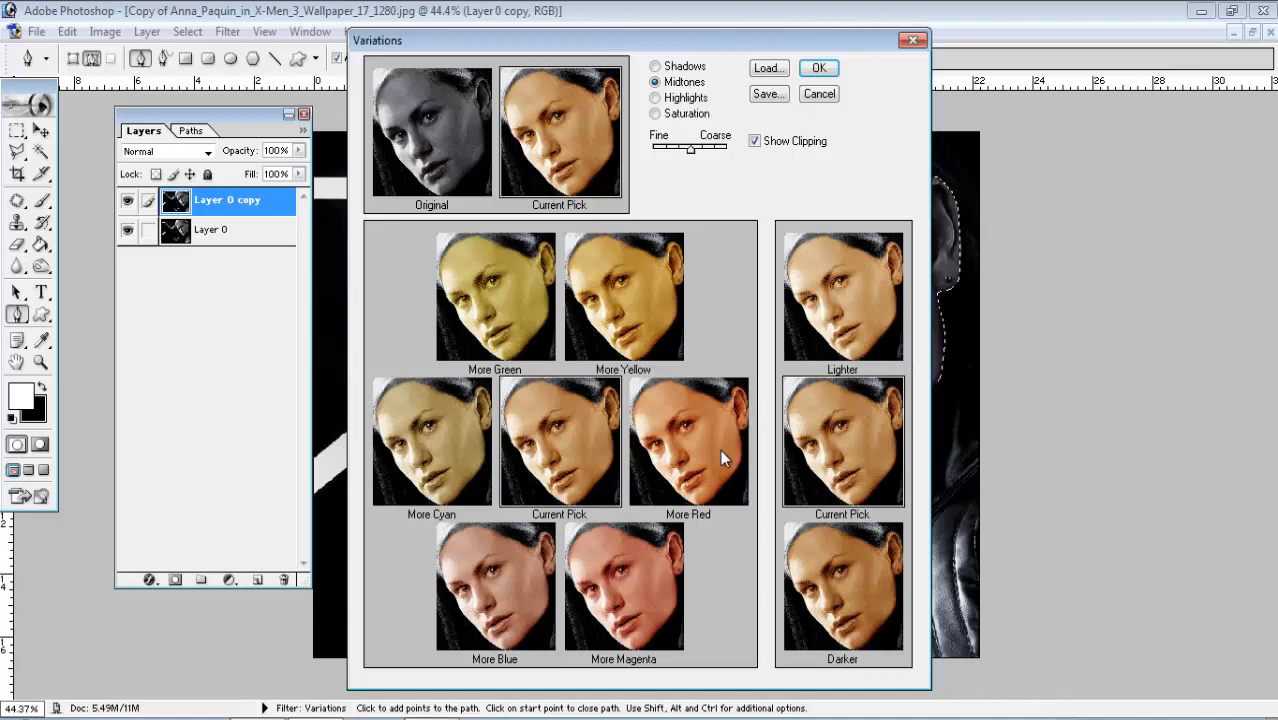
click(858, 255)
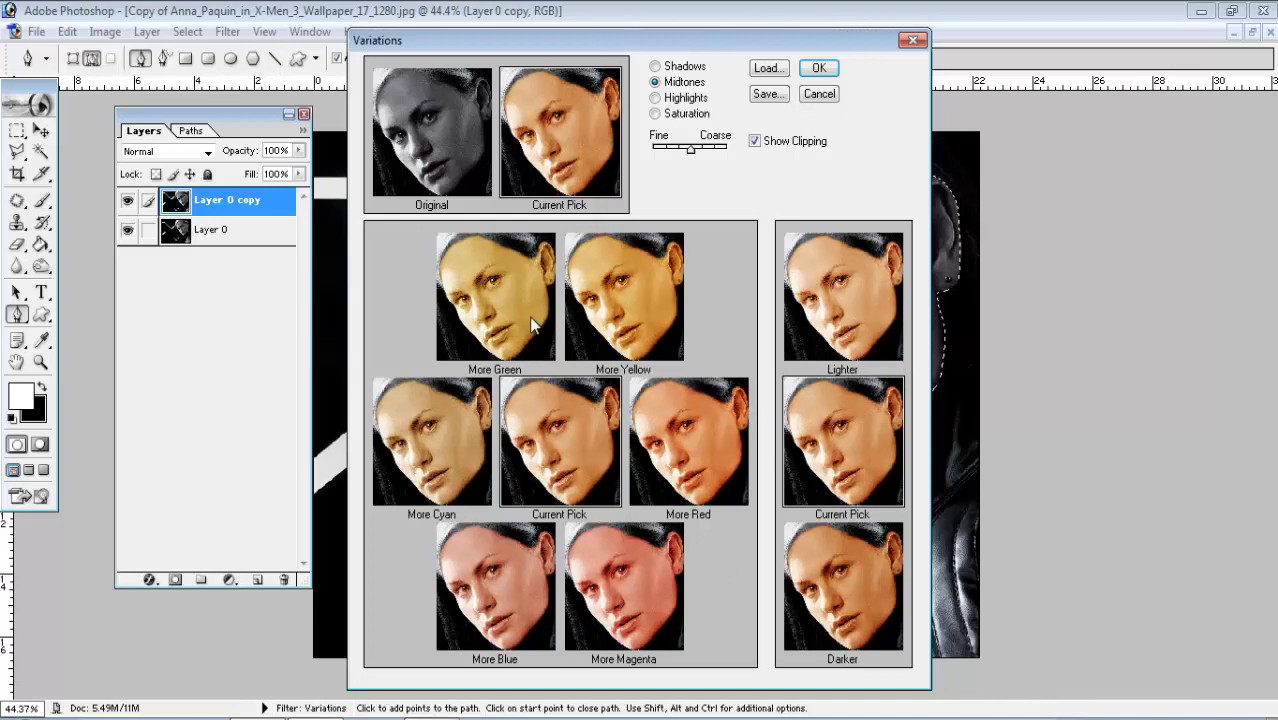
click(608, 308)
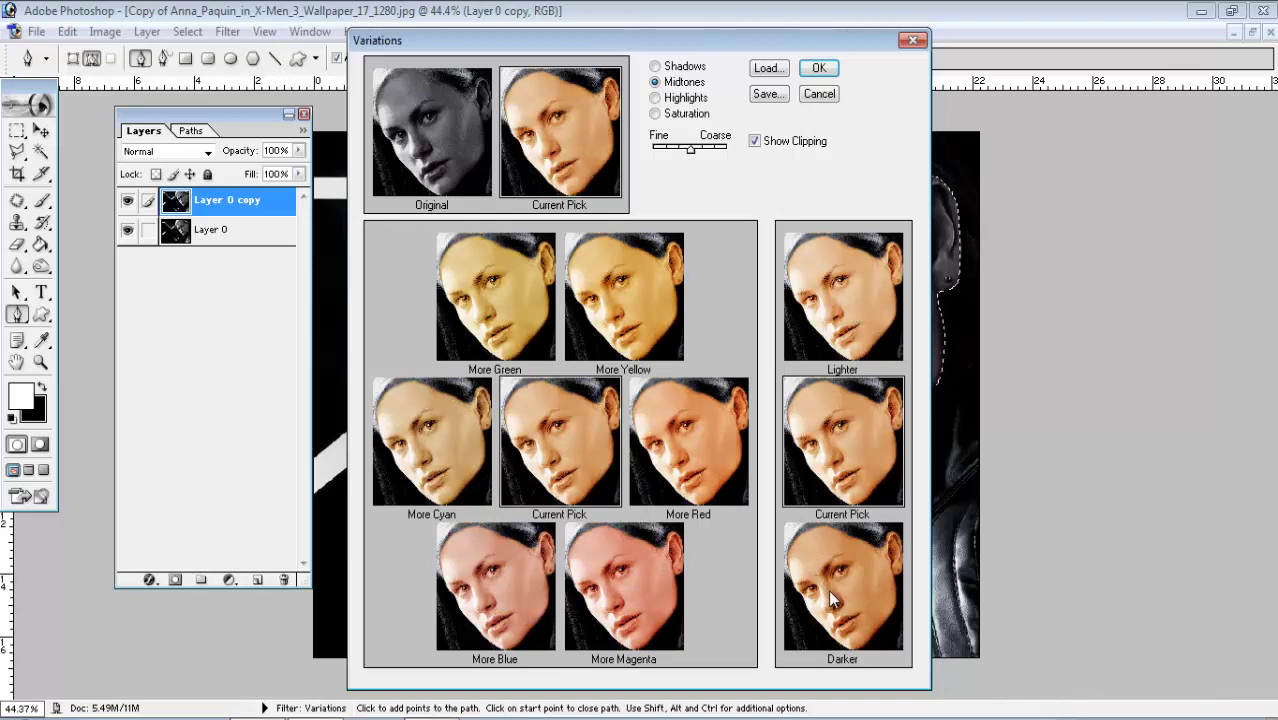
click(645, 311)
click(430, 160)
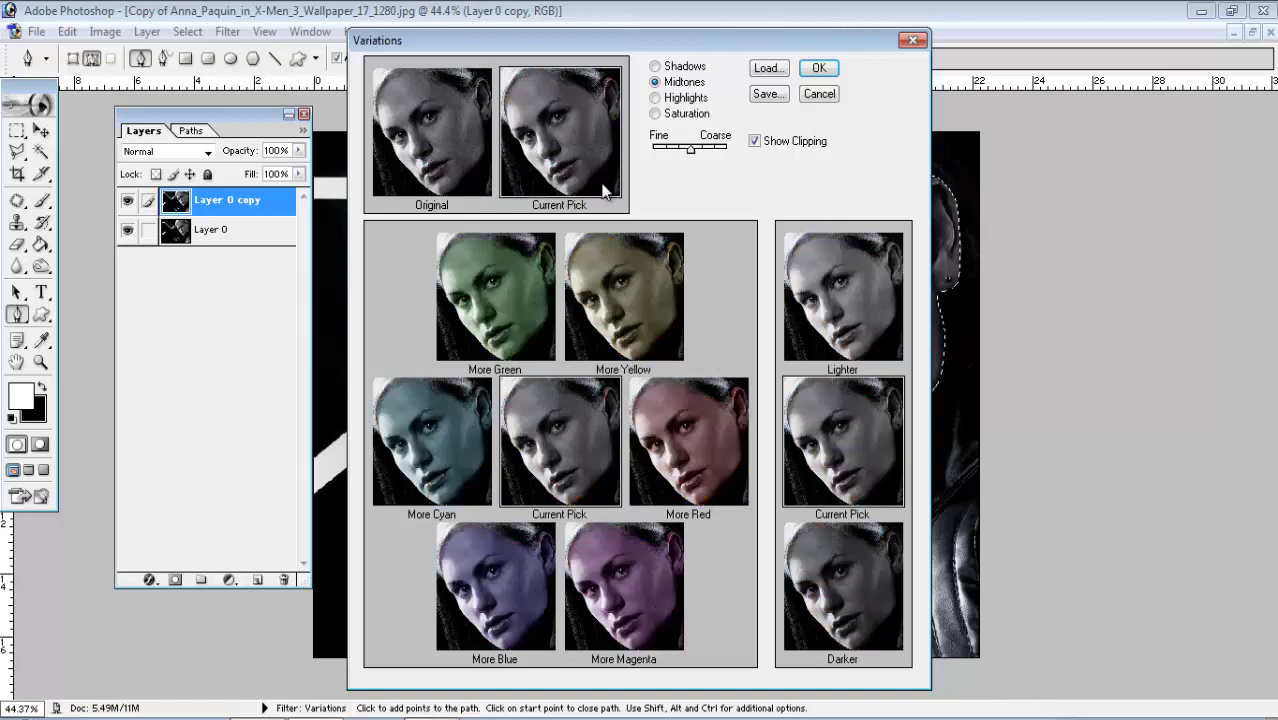
Tint the face warm with red, yellow and magenta variations, adjust lightness, and apply.
click(695, 450)
click(688, 466)
click(470, 305)
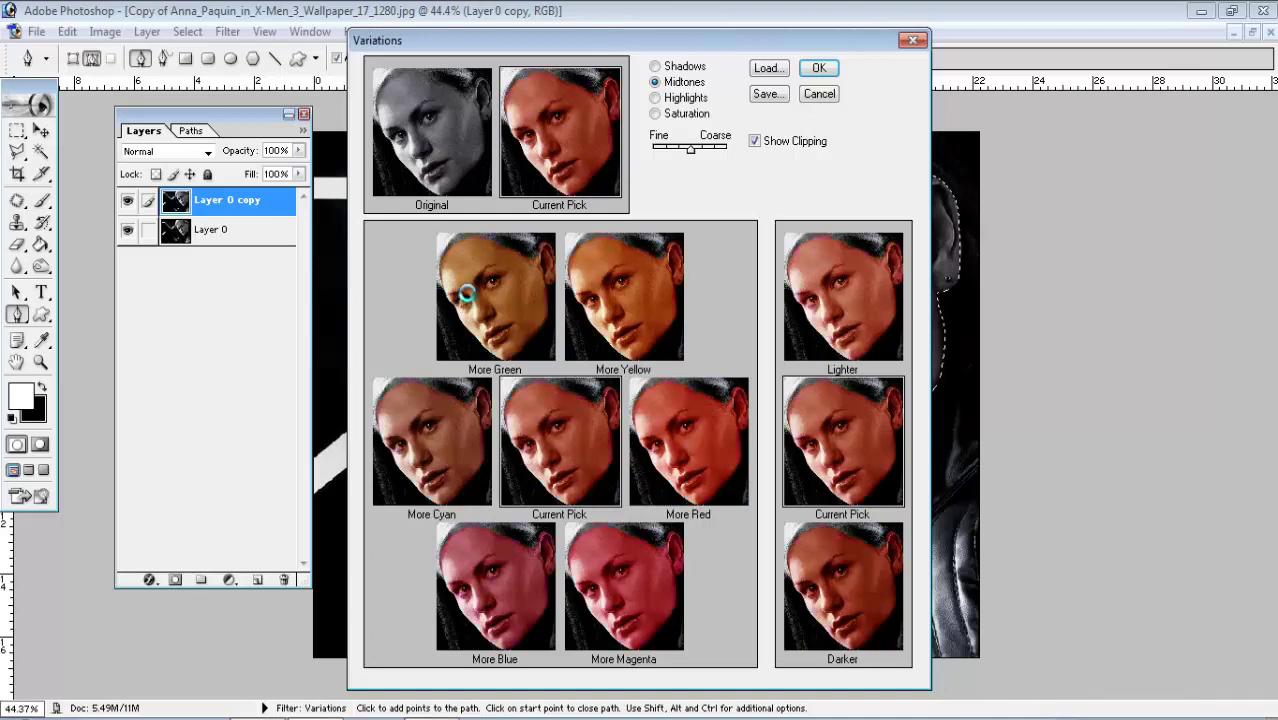
click(449, 432)
click(522, 588)
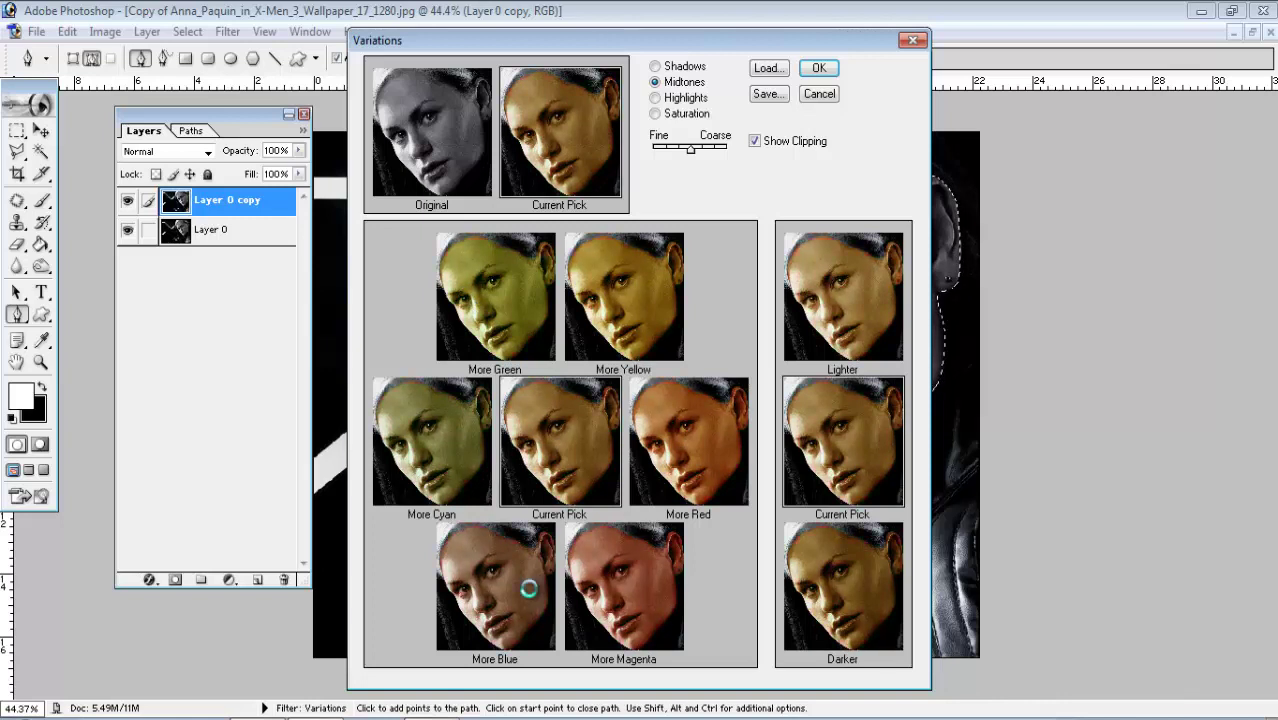
click(620, 590)
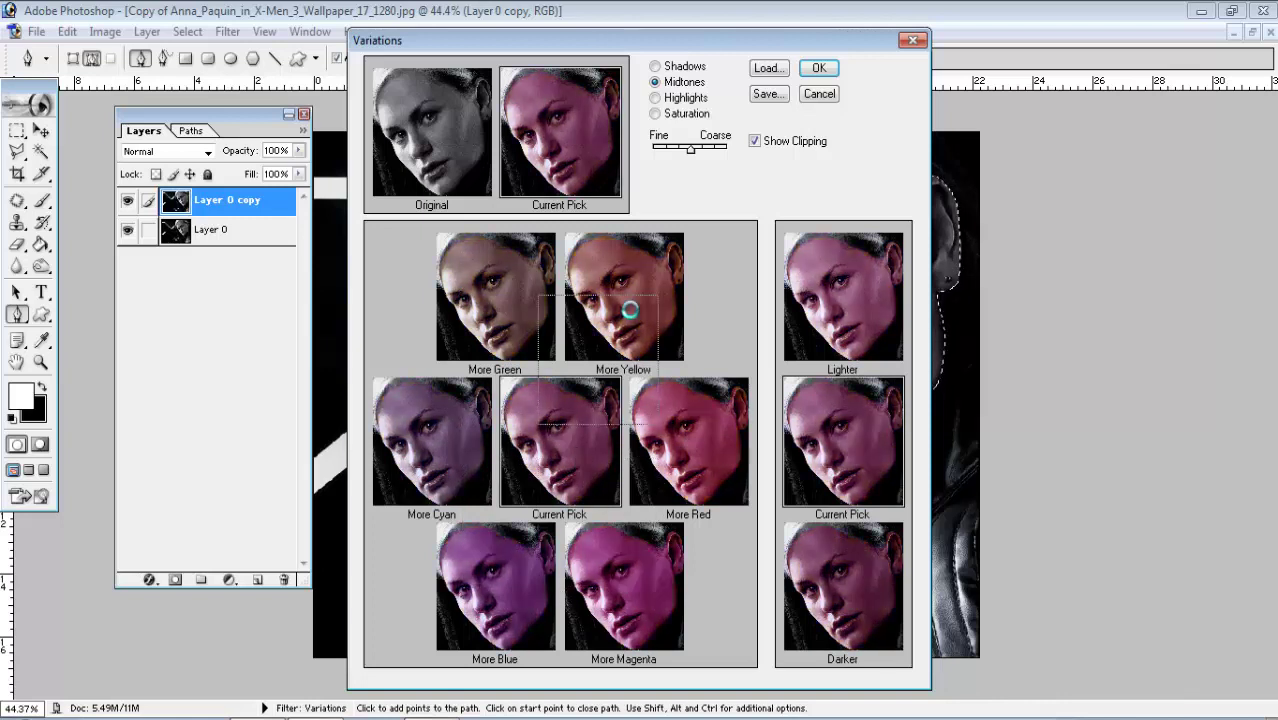
click(513, 297)
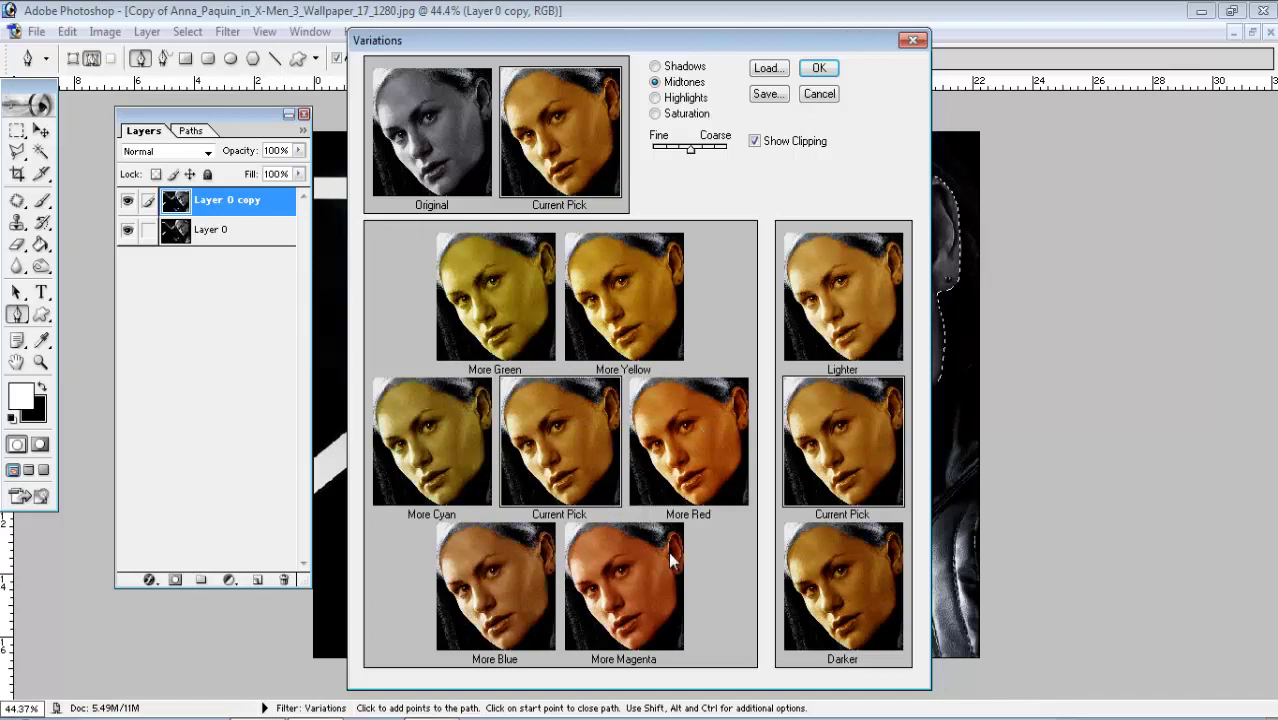
click(650, 625)
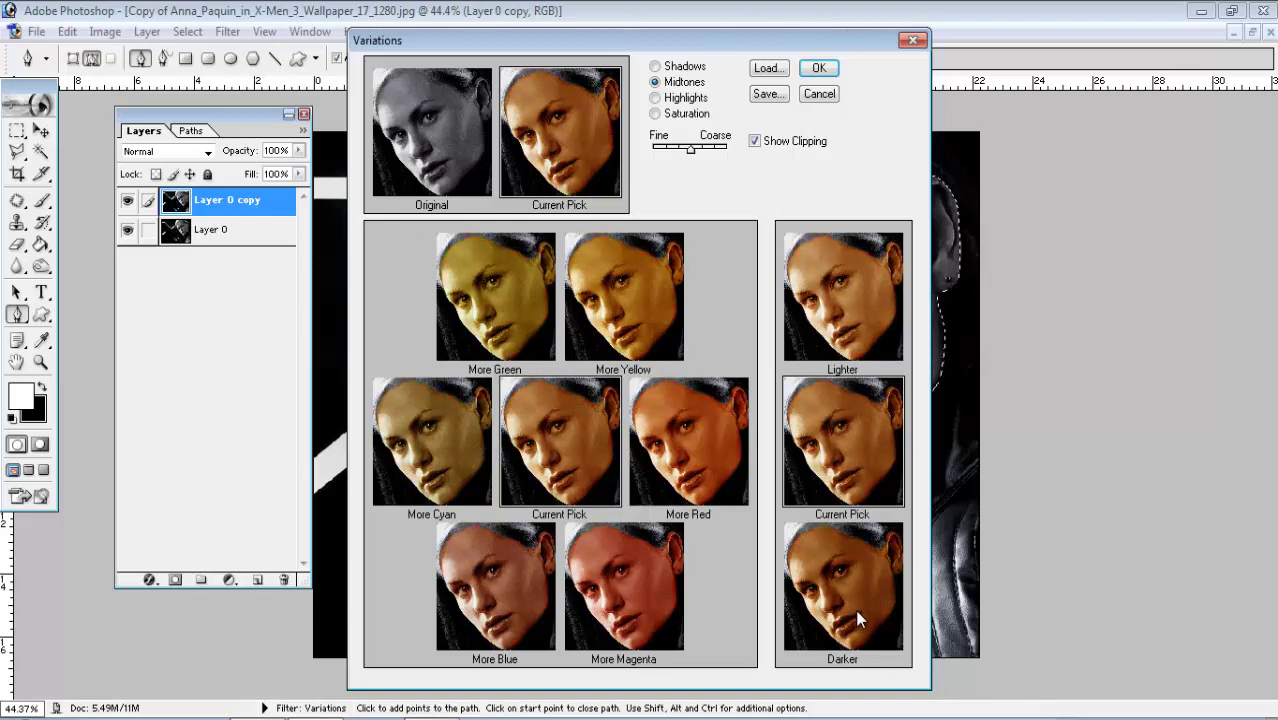
click(856, 285)
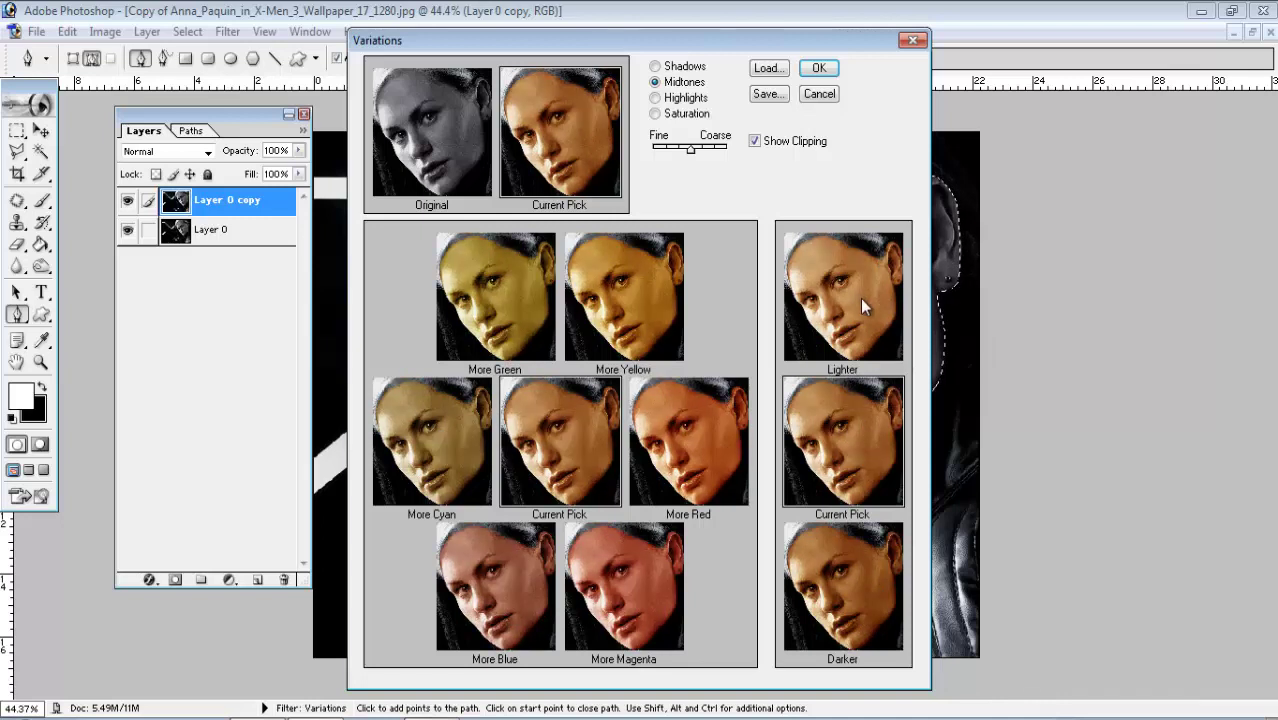
click(868, 313)
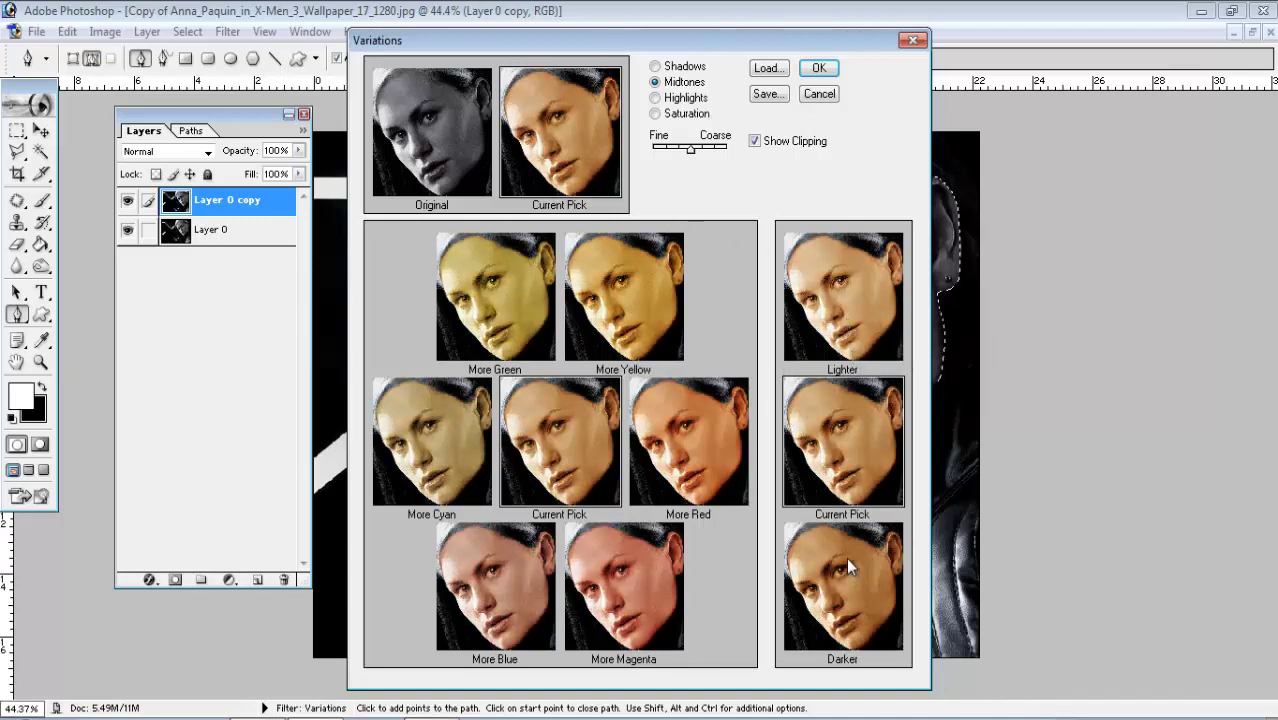
click(846, 565)
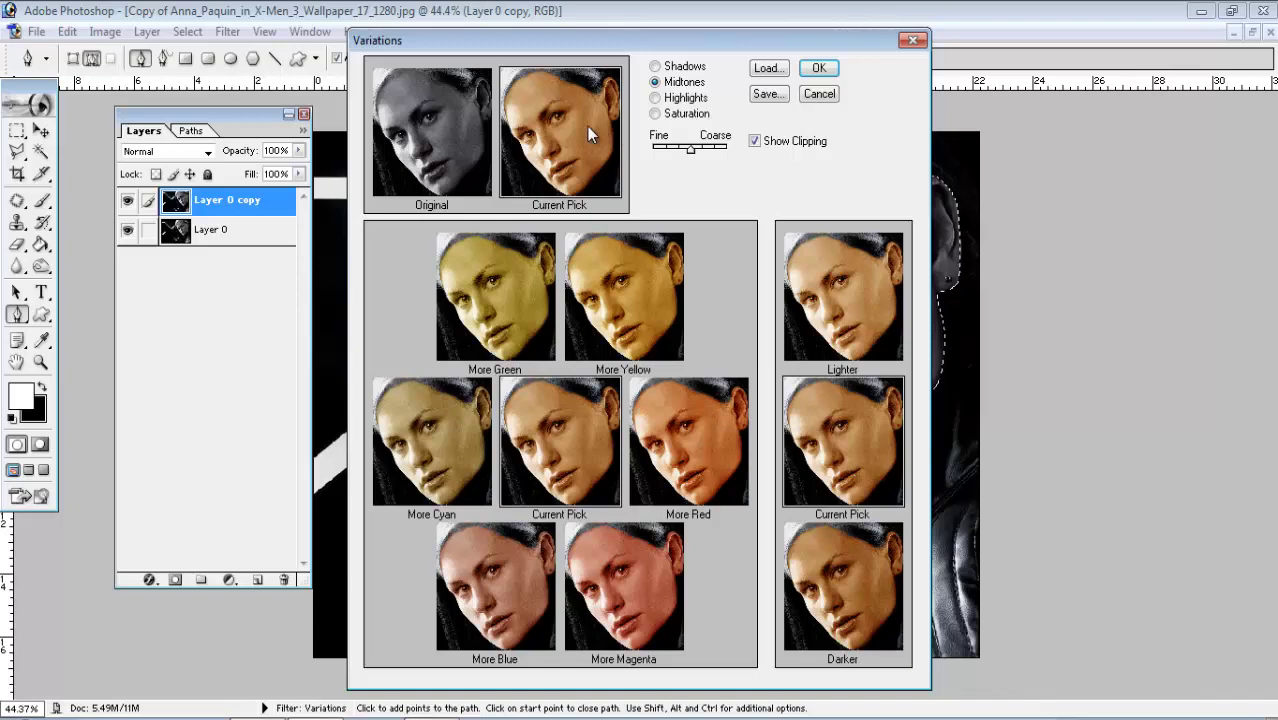
click(820, 70)
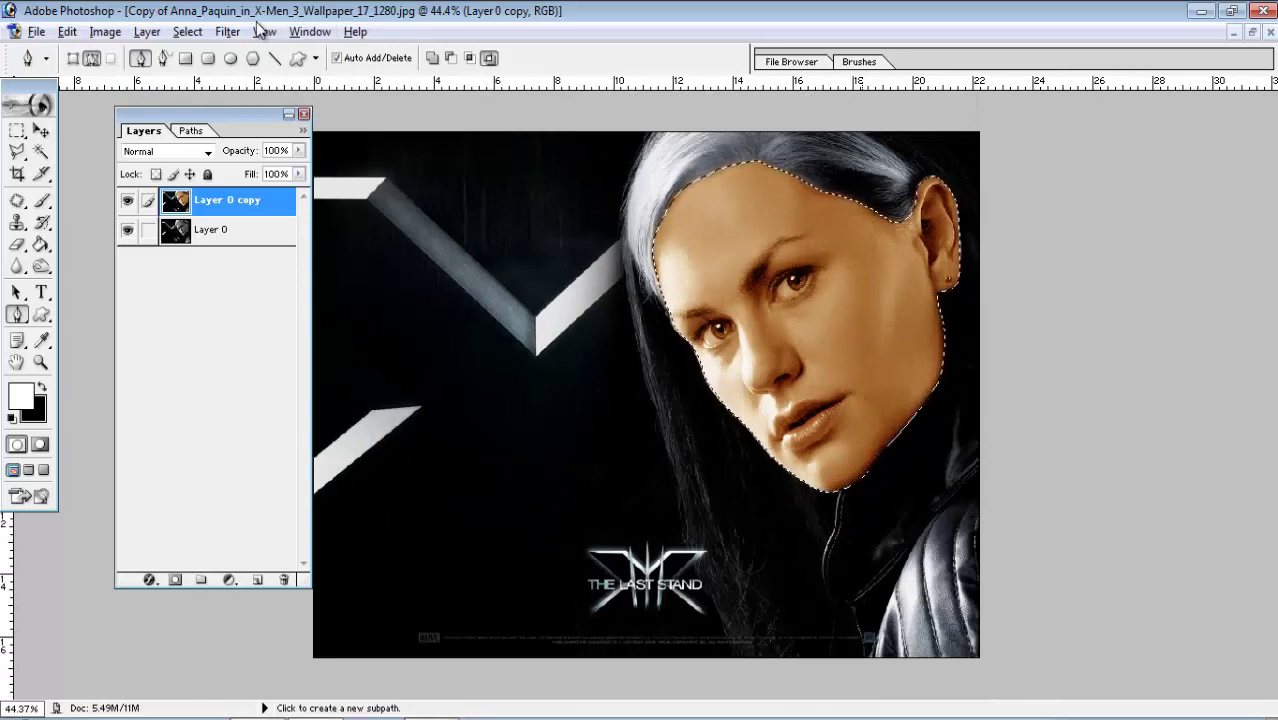
Open Hue/Saturation for the face and nudge hue and saturation slightly.
click(105, 36)
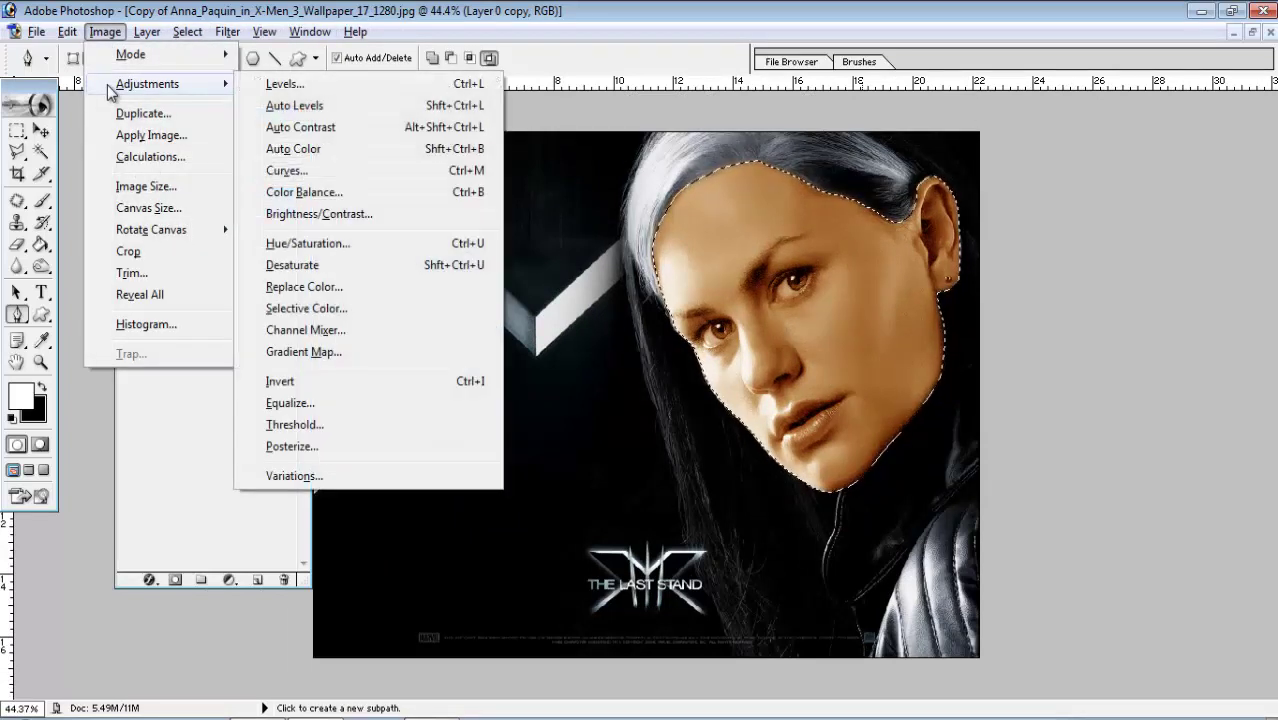
mouse_move(147, 84)
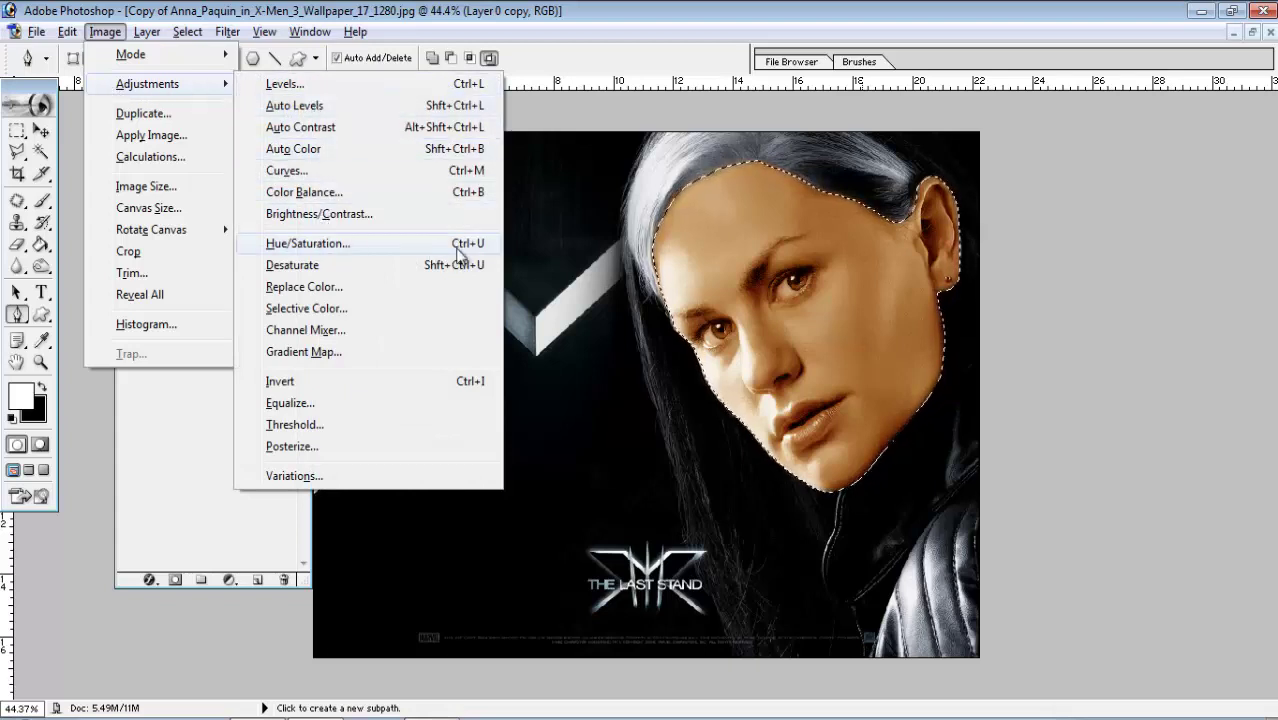
click(418, 250)
drag(1009, 57, 1106, 56)
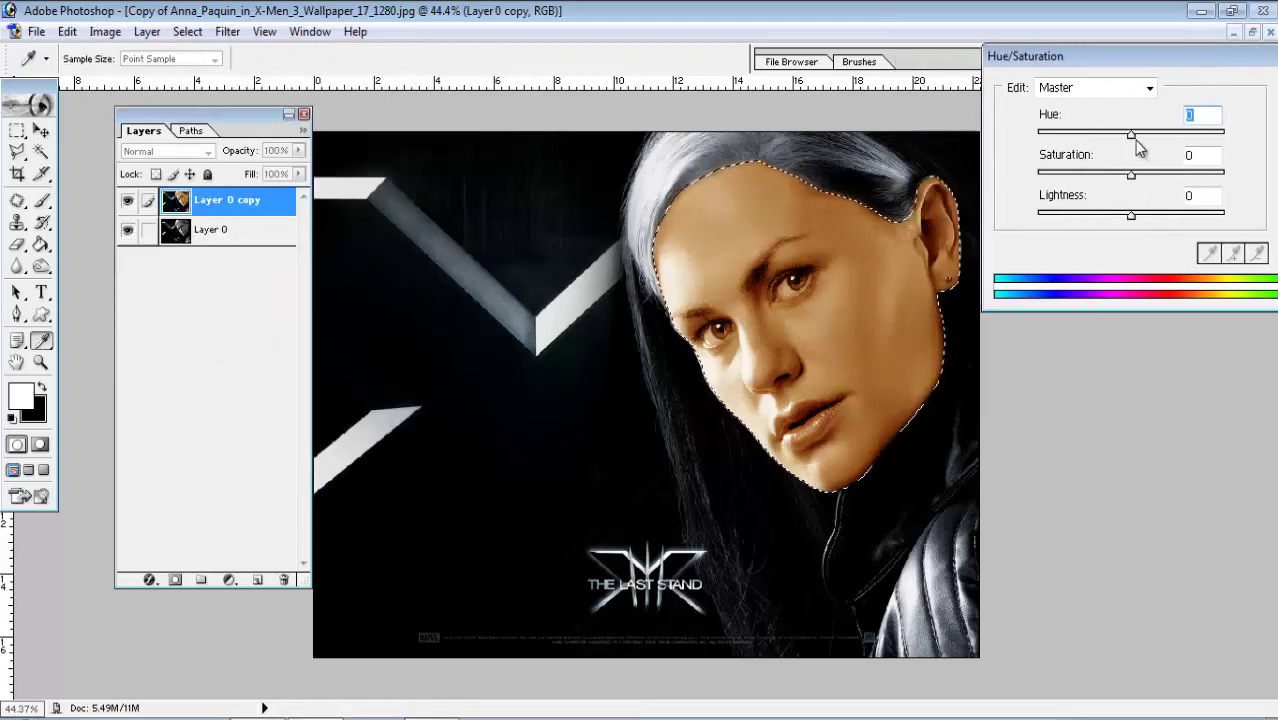
drag(1131, 135, 1131, 134)
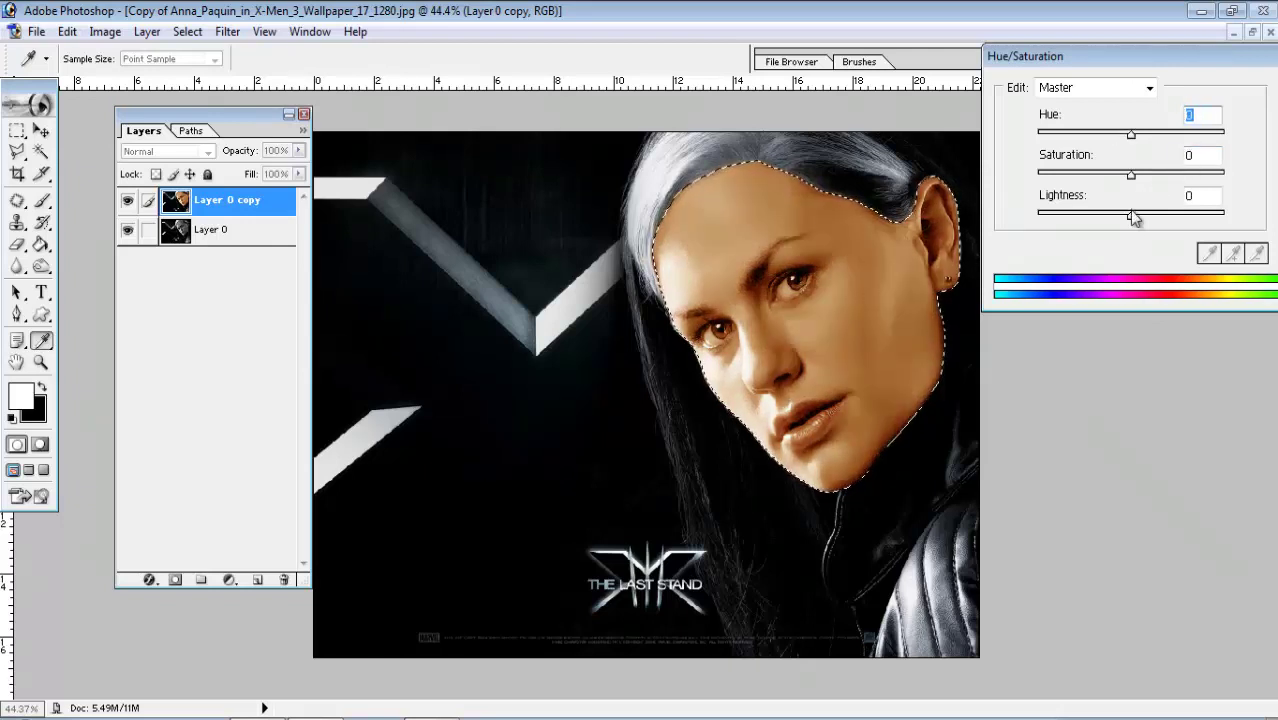
click(1132, 215)
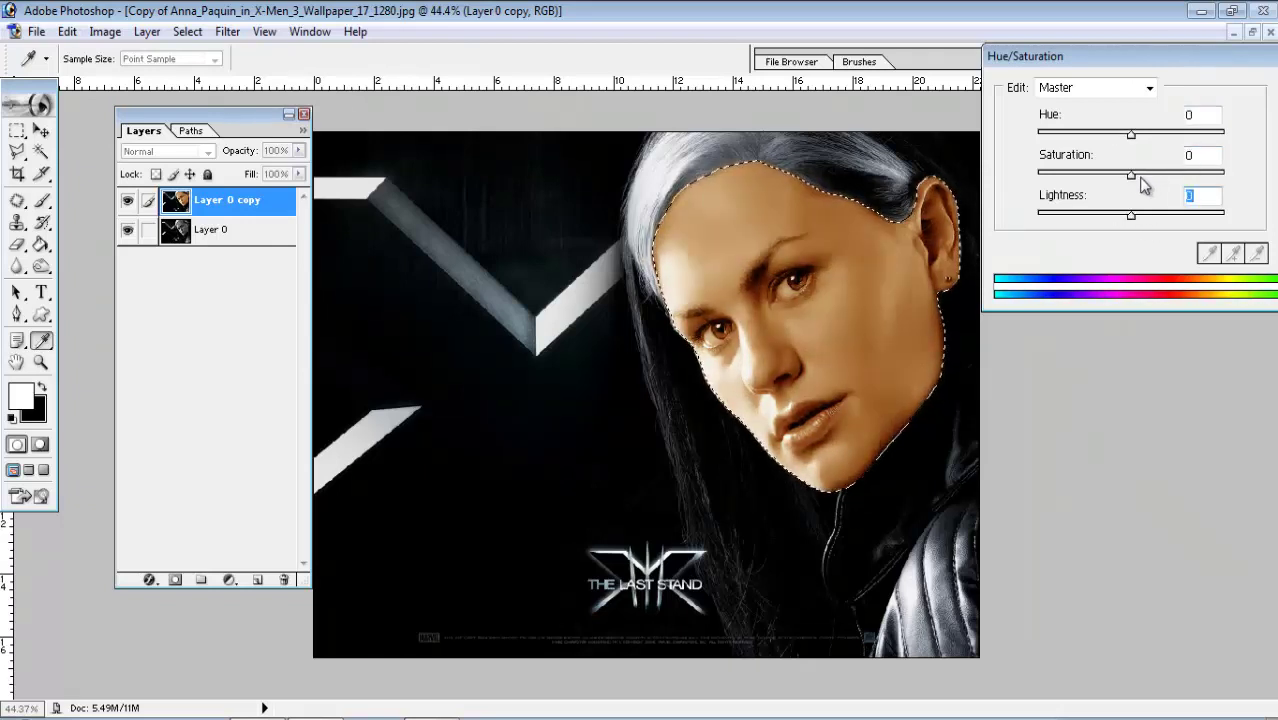
drag(1131, 176, 1136, 187)
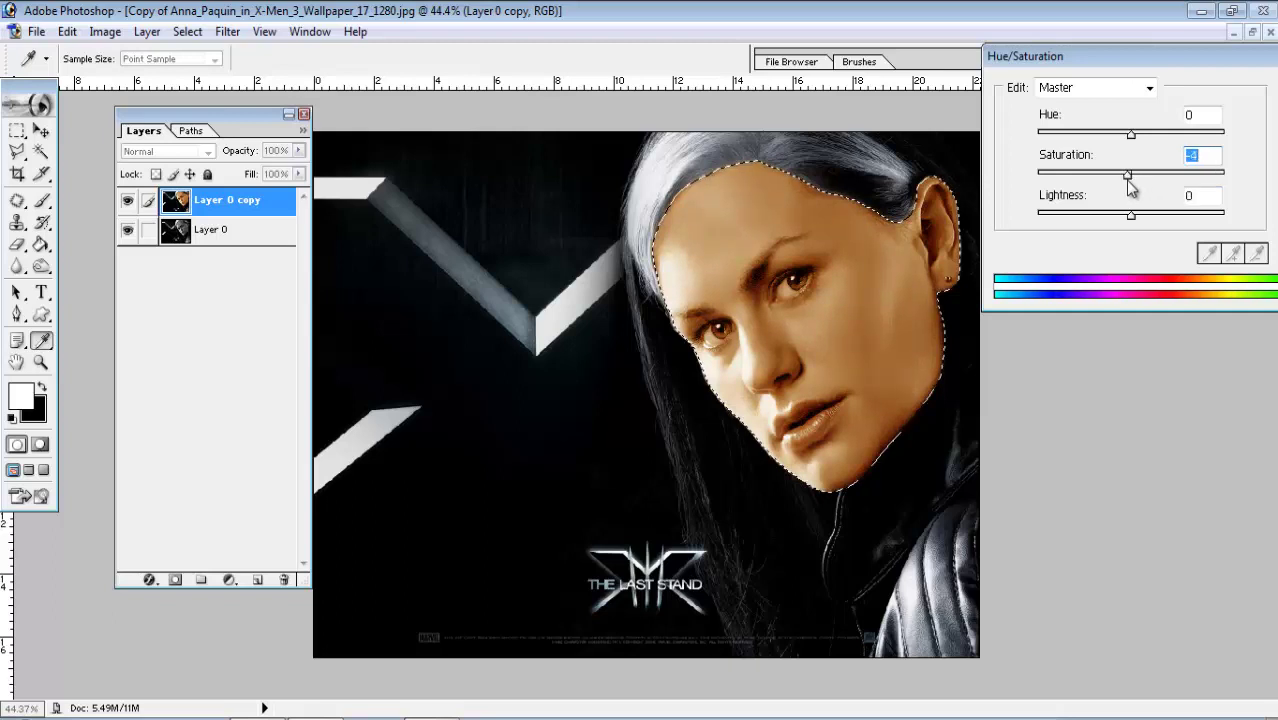
mouse_move(1132, 140)
mouse_down()
mouse_move(1120, 138)
mouse_move(1131, 135)
mouse_up()
Settle the face at Saturation -15 and Hue about +2, then commit.
mouse_move(1099, 58)
mouse_down()
mouse_move(295, 62)
mouse_move(219, 93)
mouse_up()
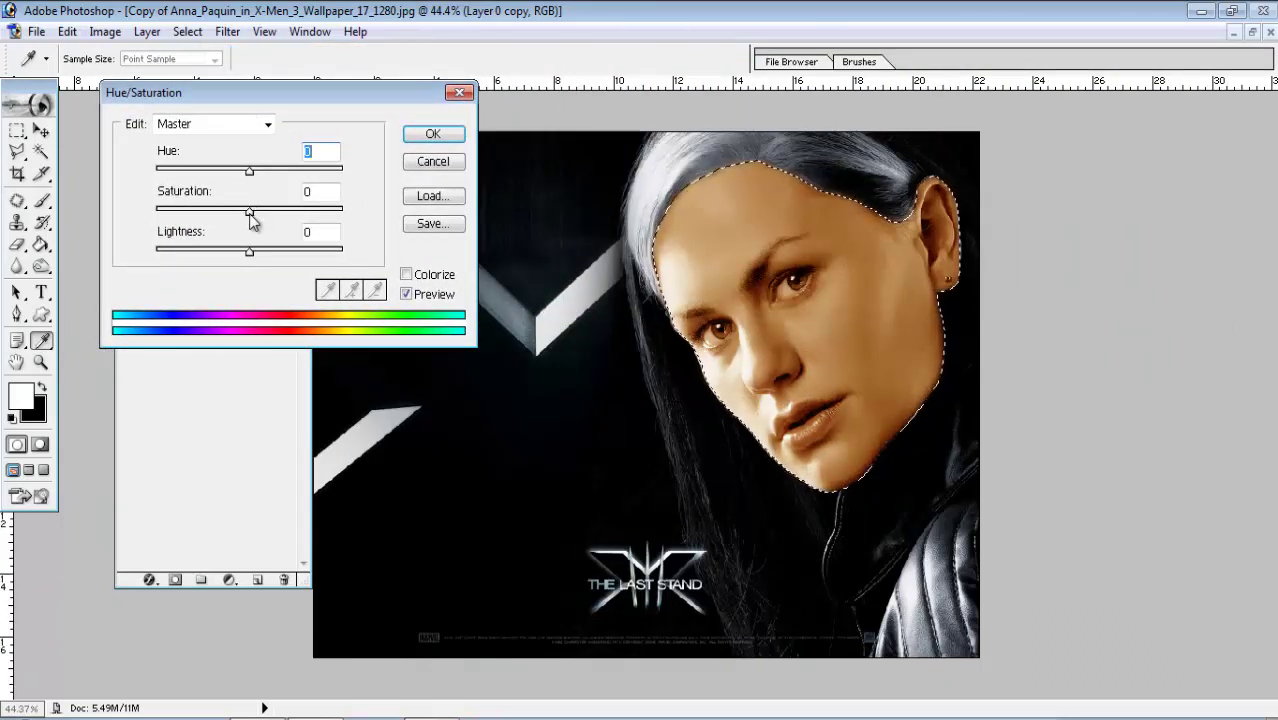
drag(250, 212, 259, 212)
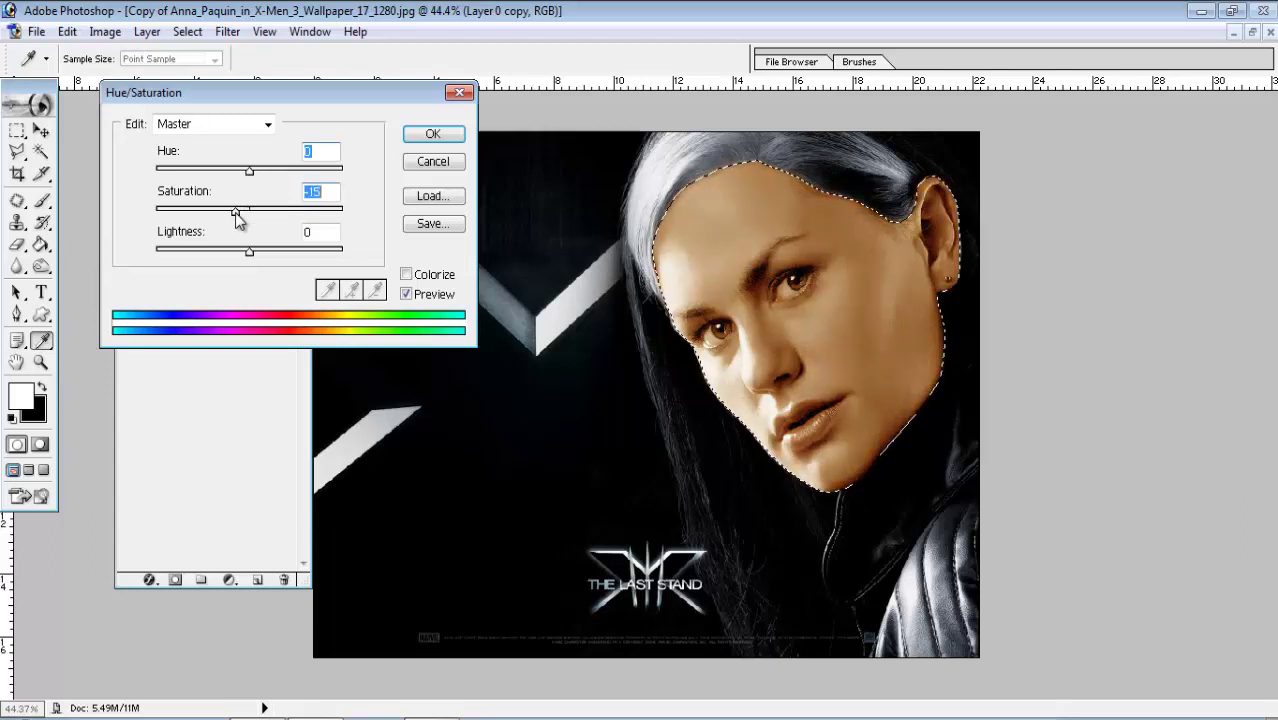
drag(249, 172, 254, 179)
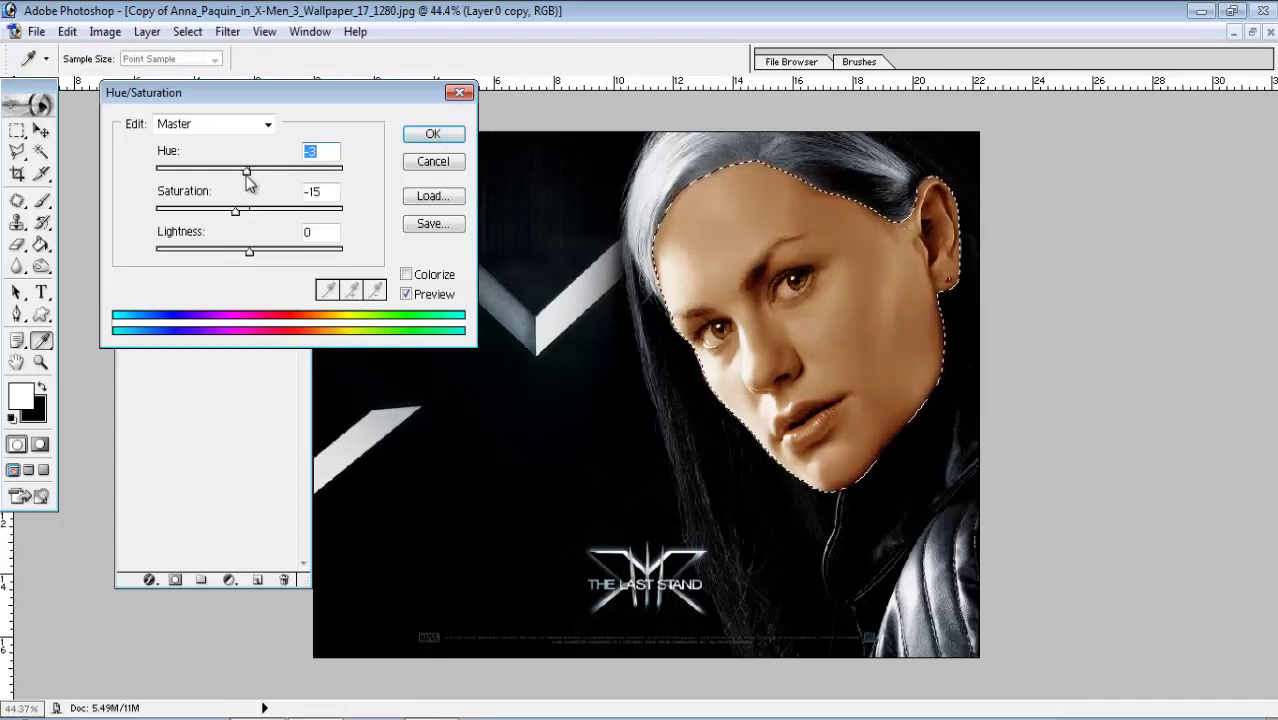
drag(246, 174, 243, 174)
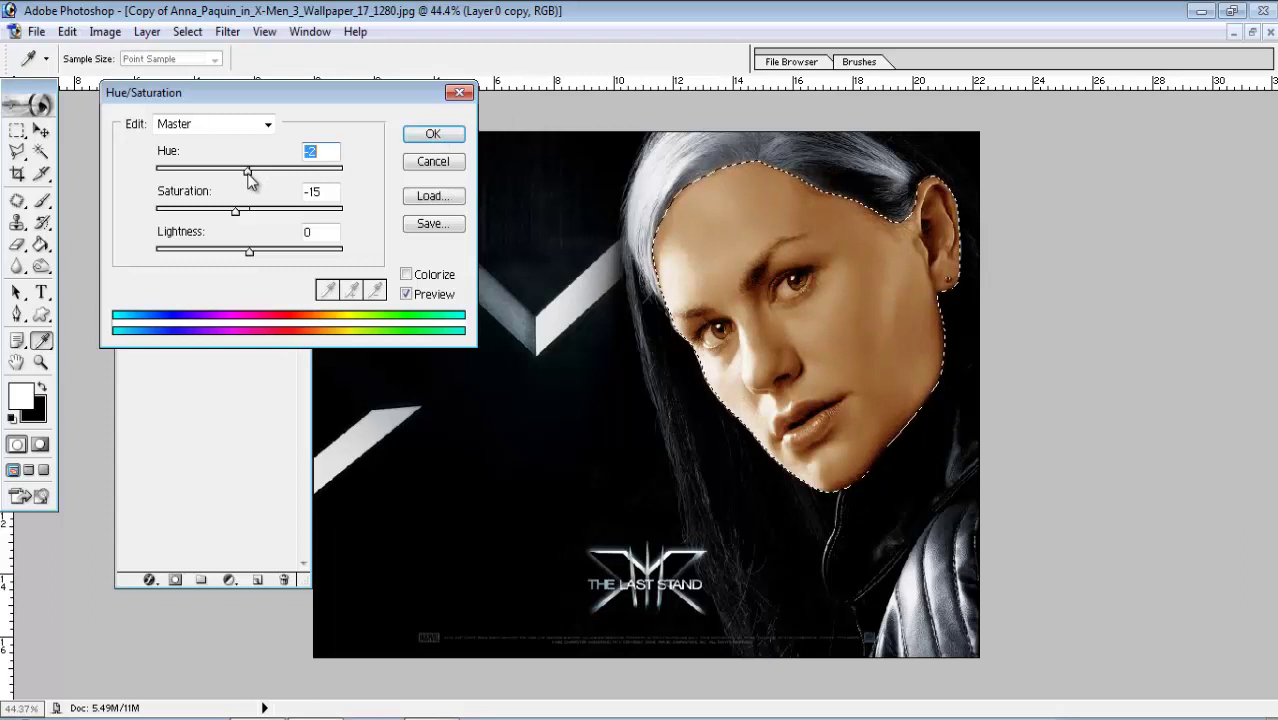
mouse_move(247, 178)
mouse_down()
mouse_move(295, 177)
mouse_move(250, 177)
mouse_up()
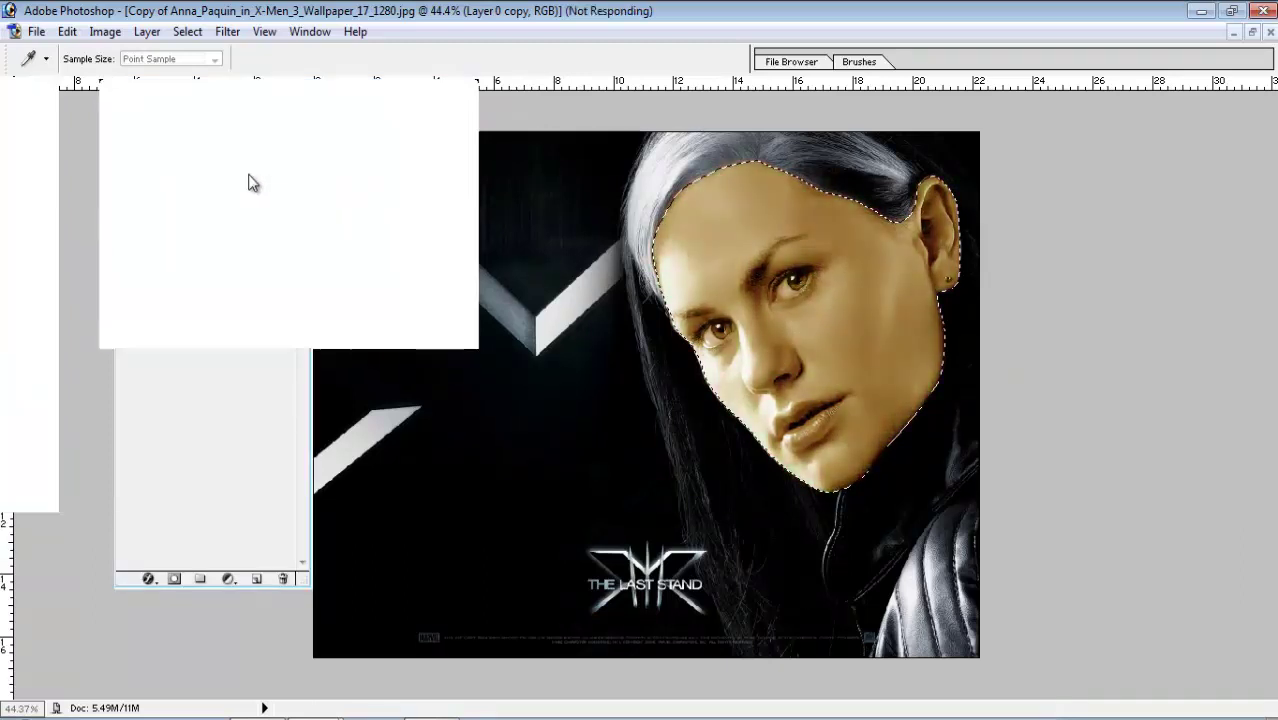
key(Return)
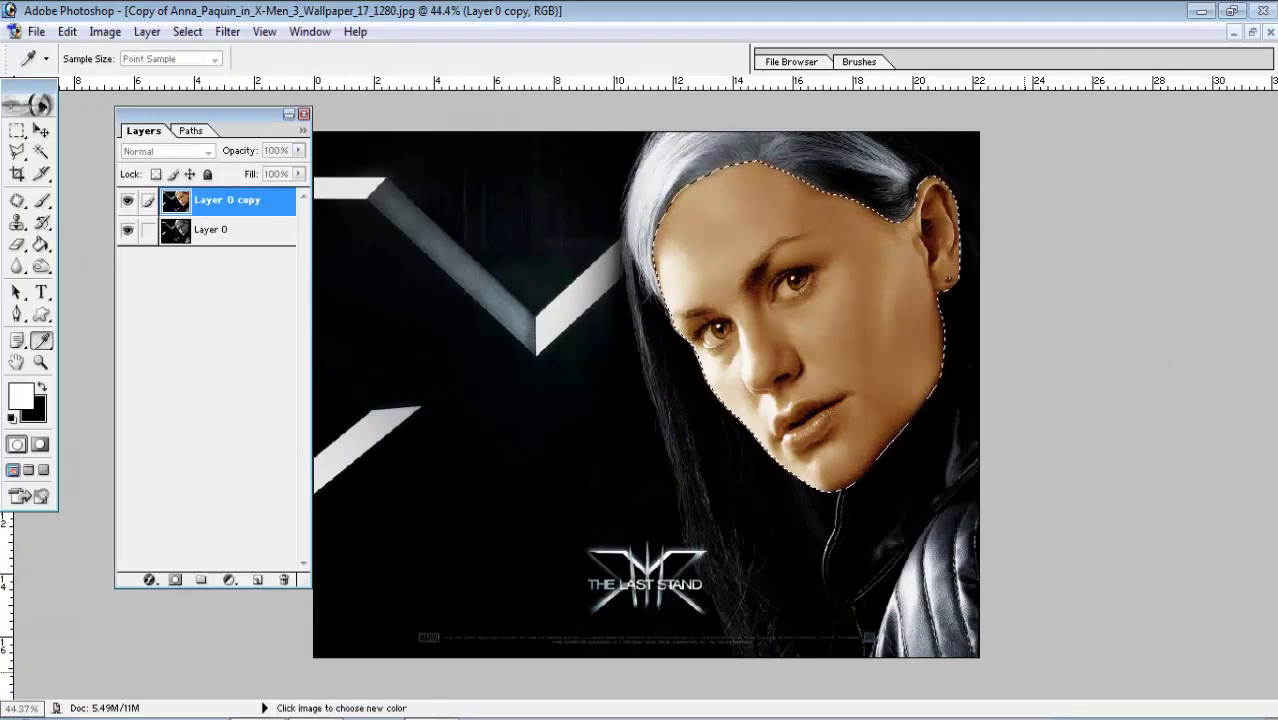
key(ctrl+alt+u)
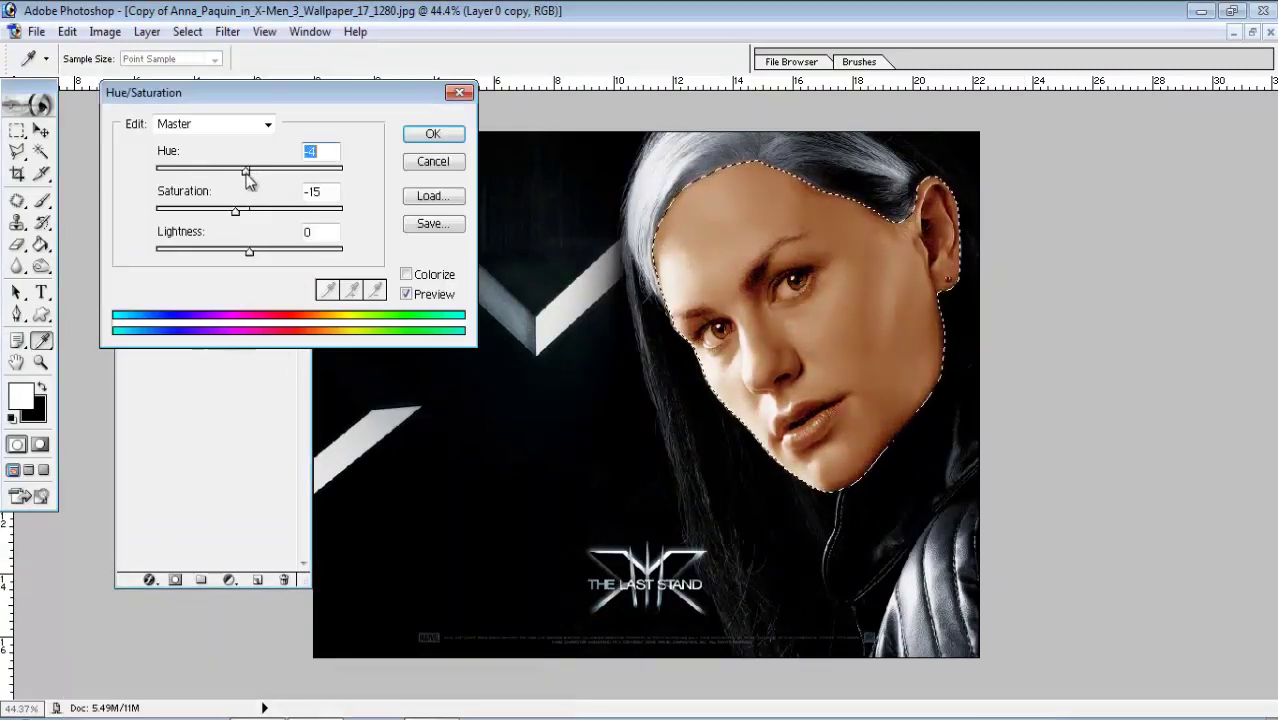
drag(248, 173, 250, 174)
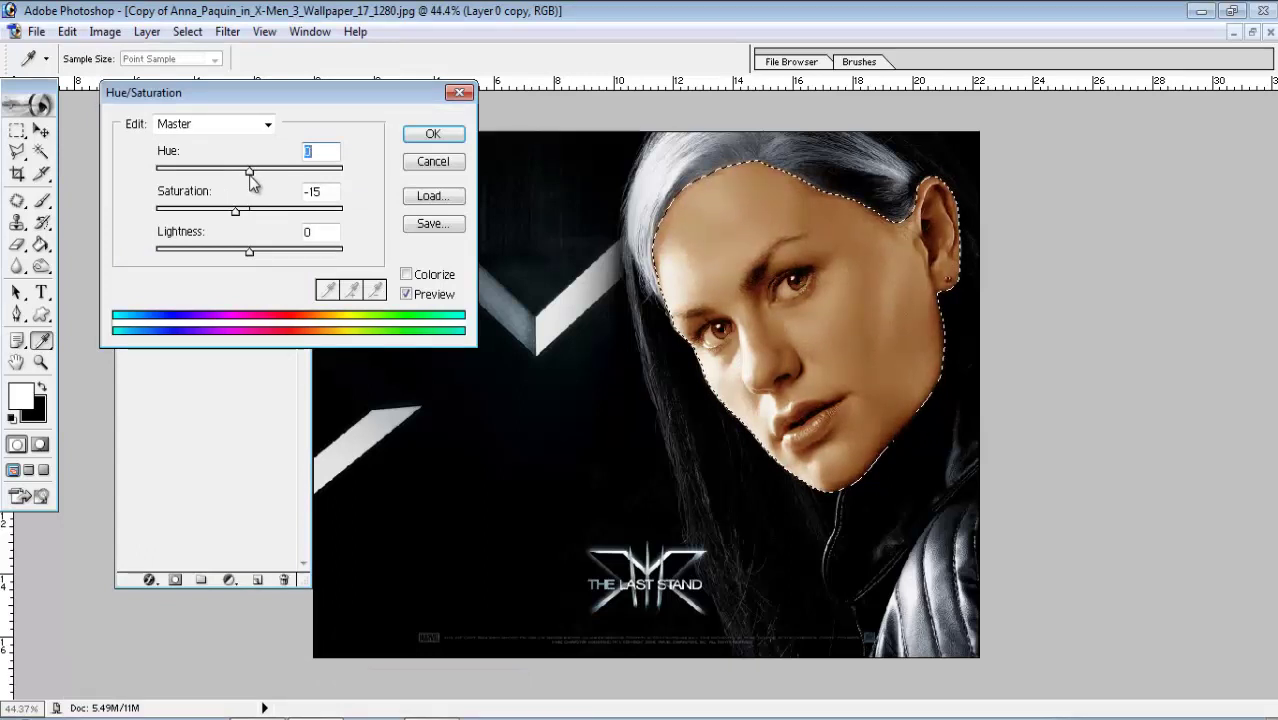
key(Return)
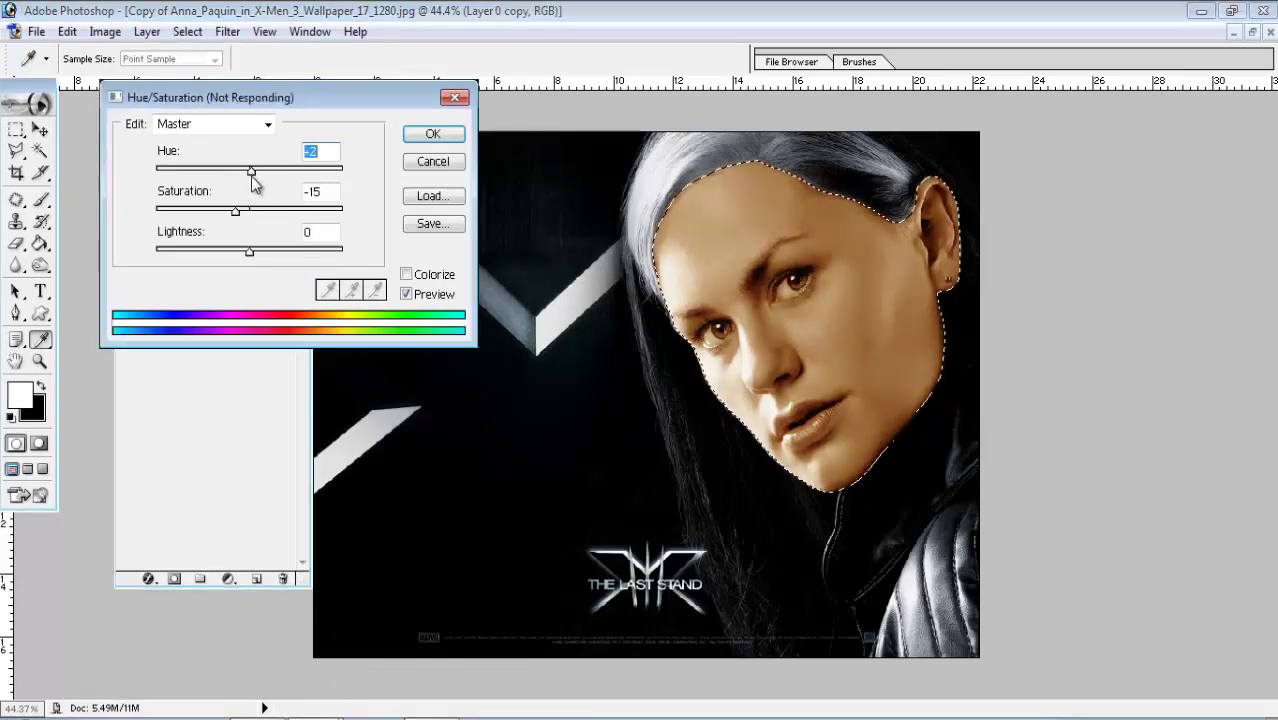
key(ctrl+alt+u)
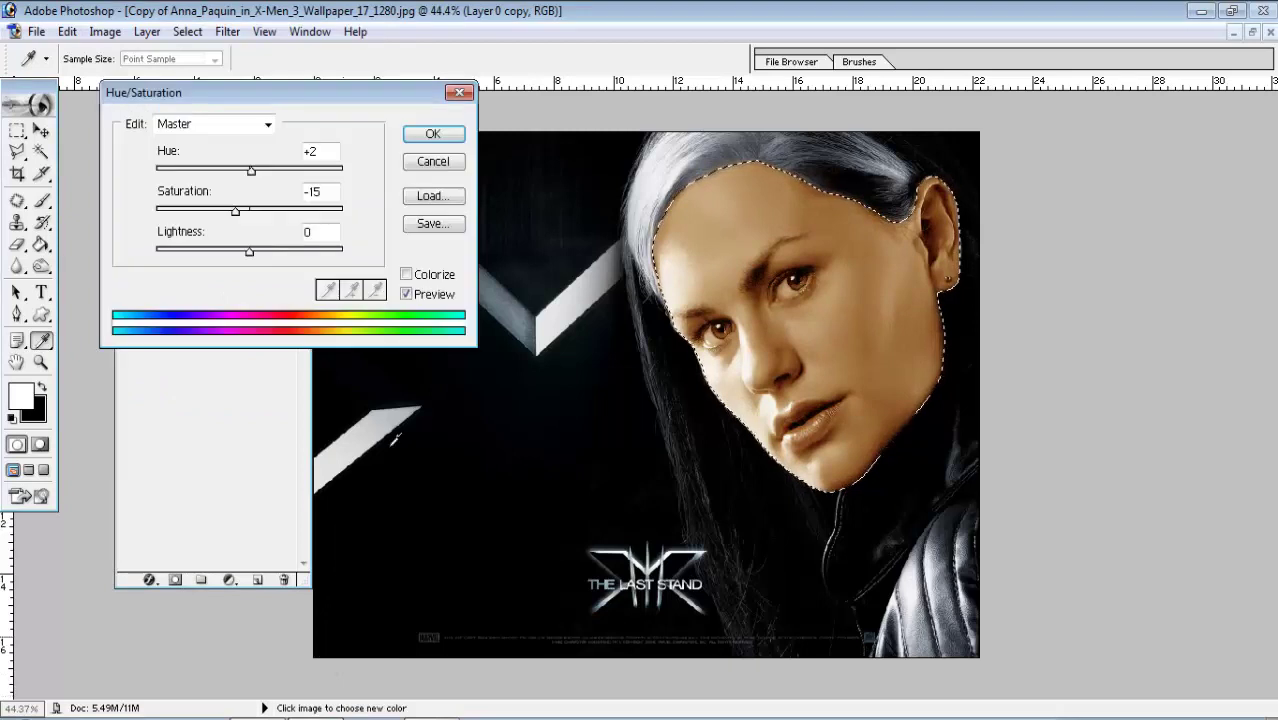
Apply the softer tan Hue/Saturation colour to the face.
click(428, 131)
key(p)
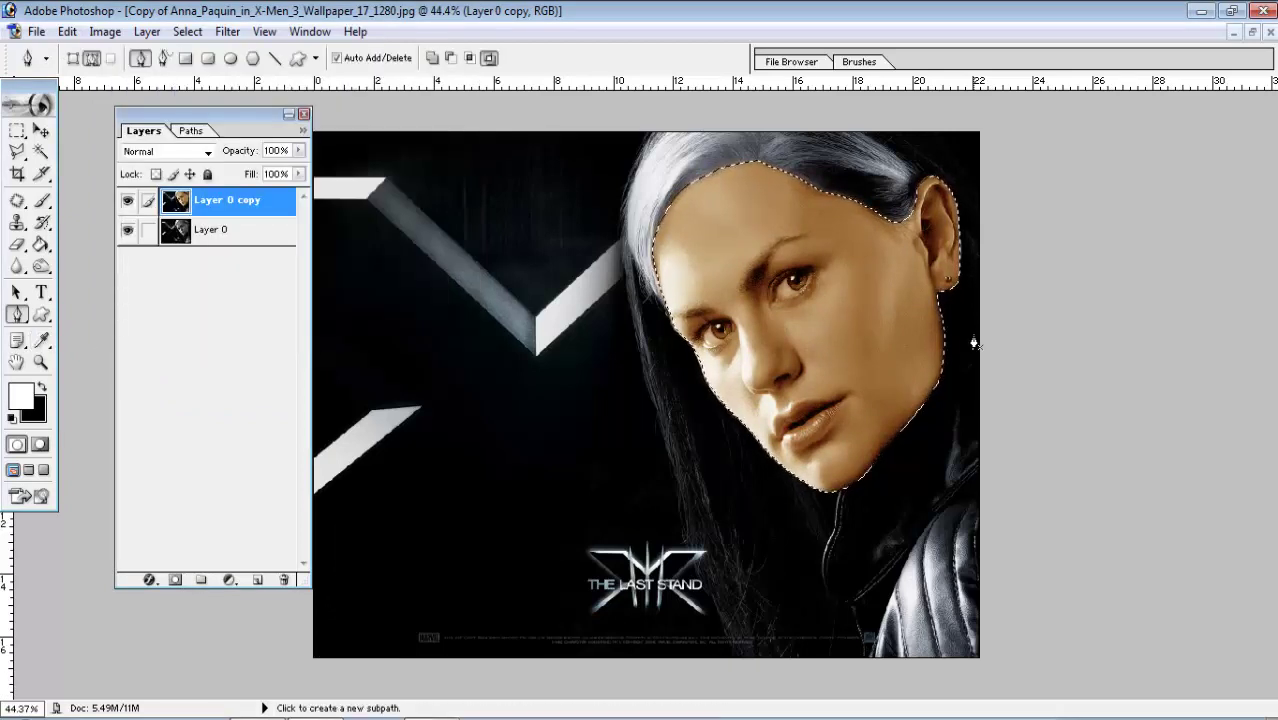
click(897, 180)
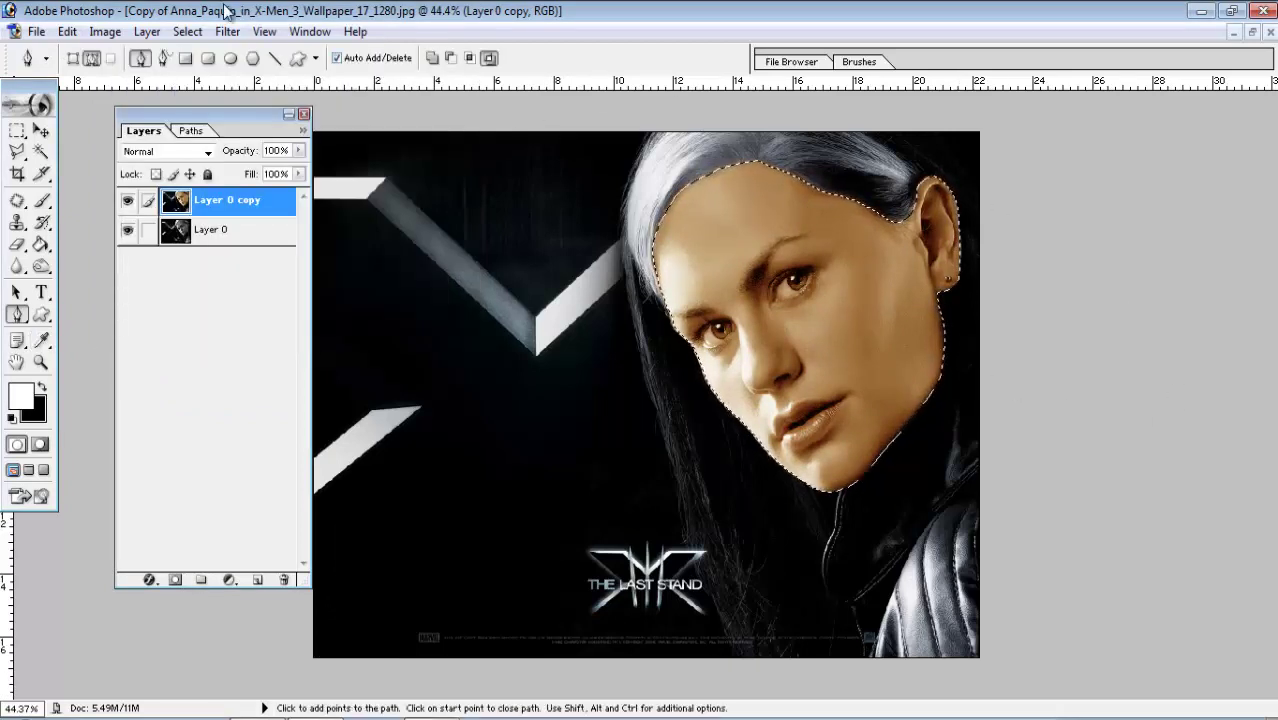
Deselect the face selection and switch to the Move tool.
click(190, 32)
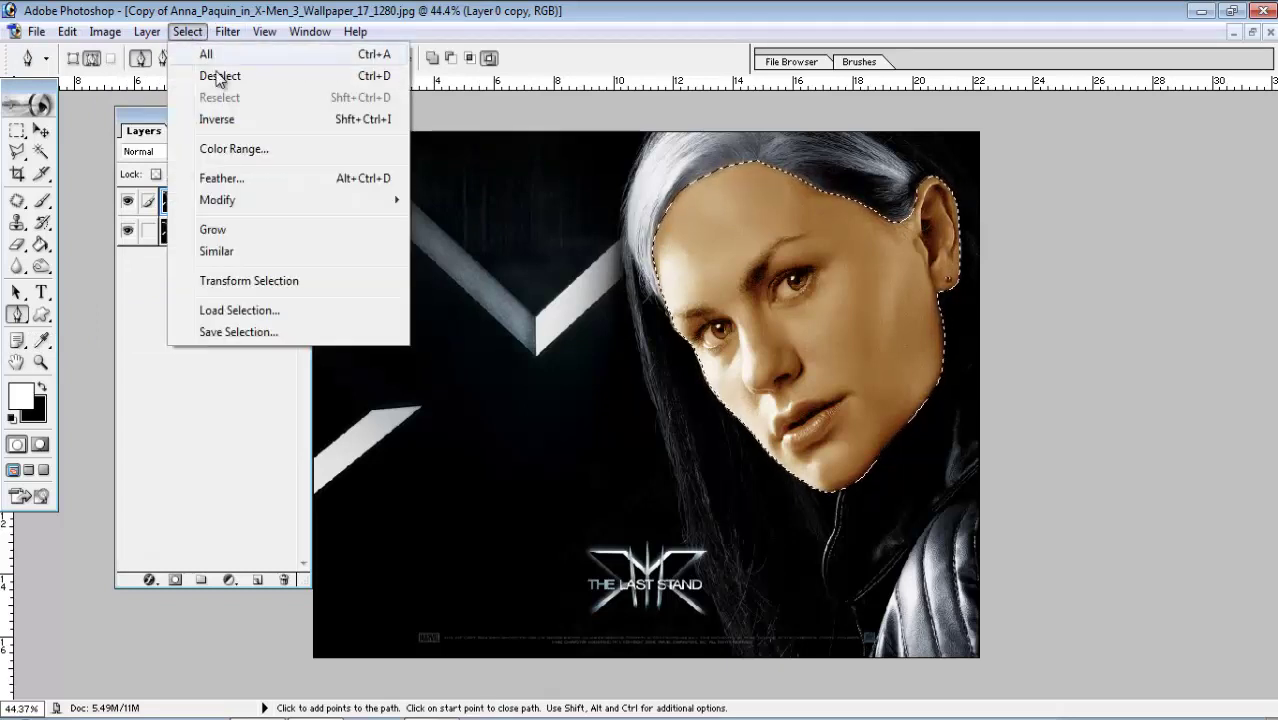
click(368, 80)
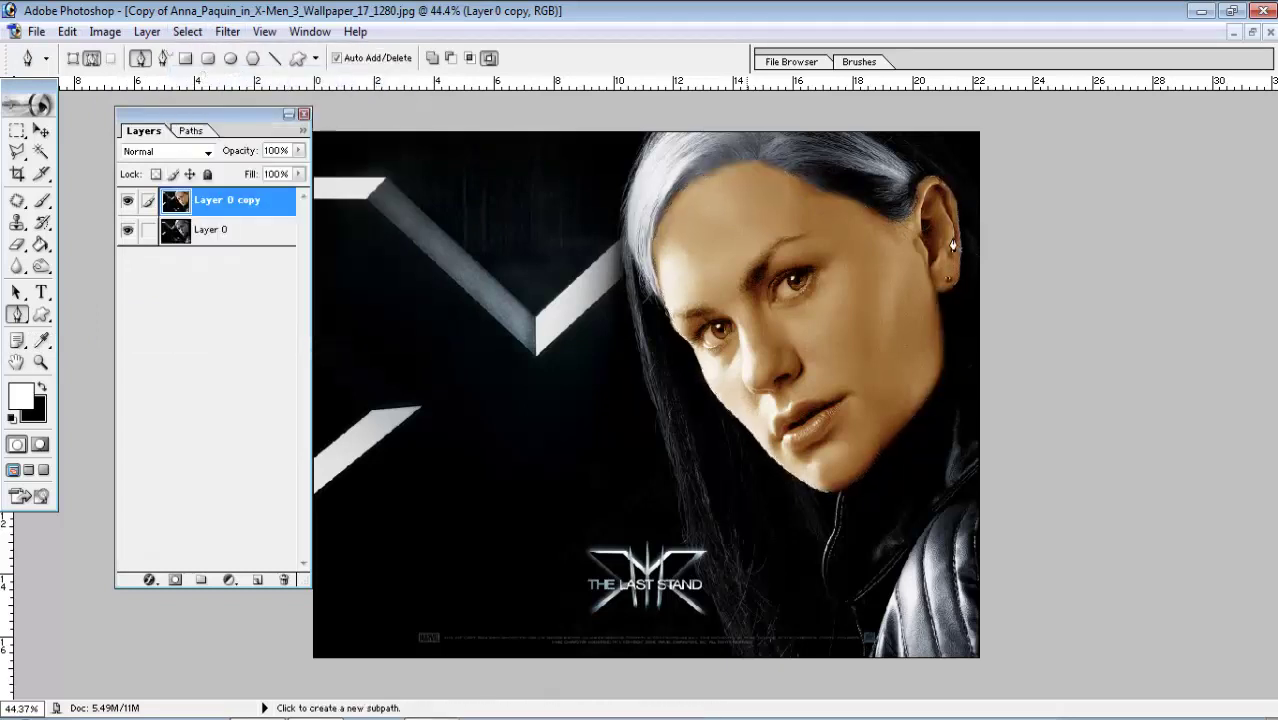
click(45, 131)
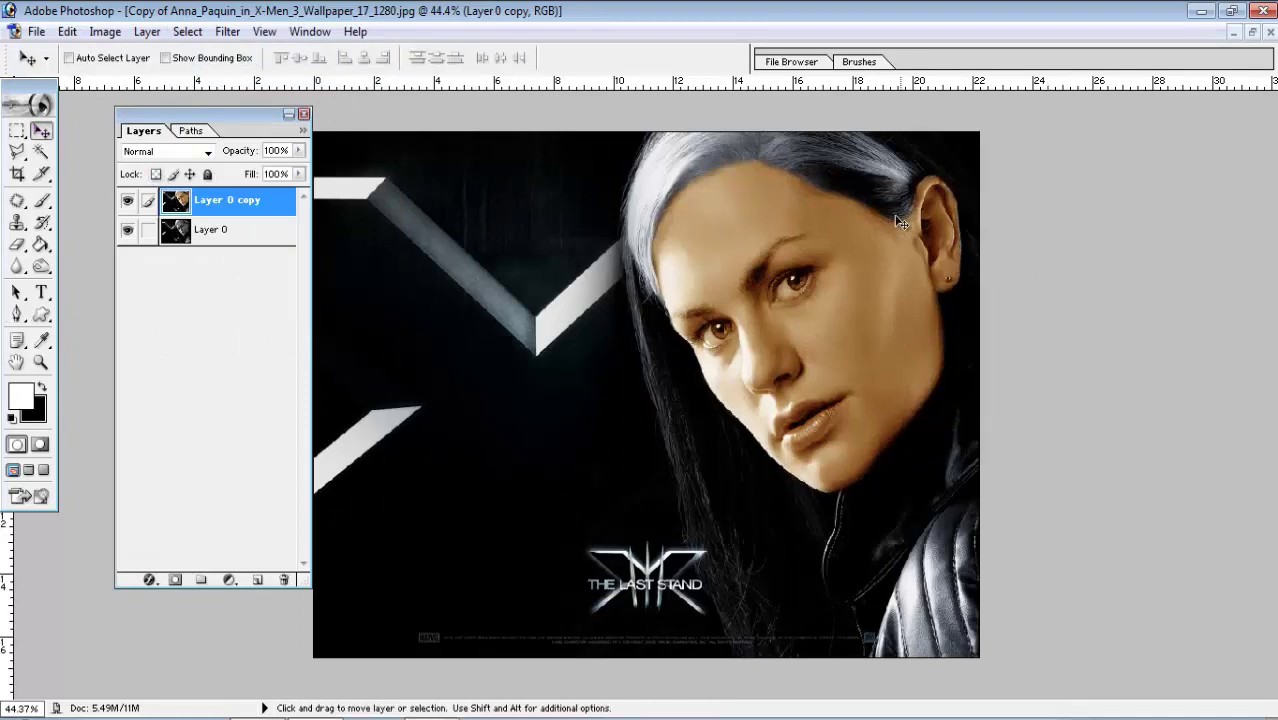
scroll(888, 292, up, 3)
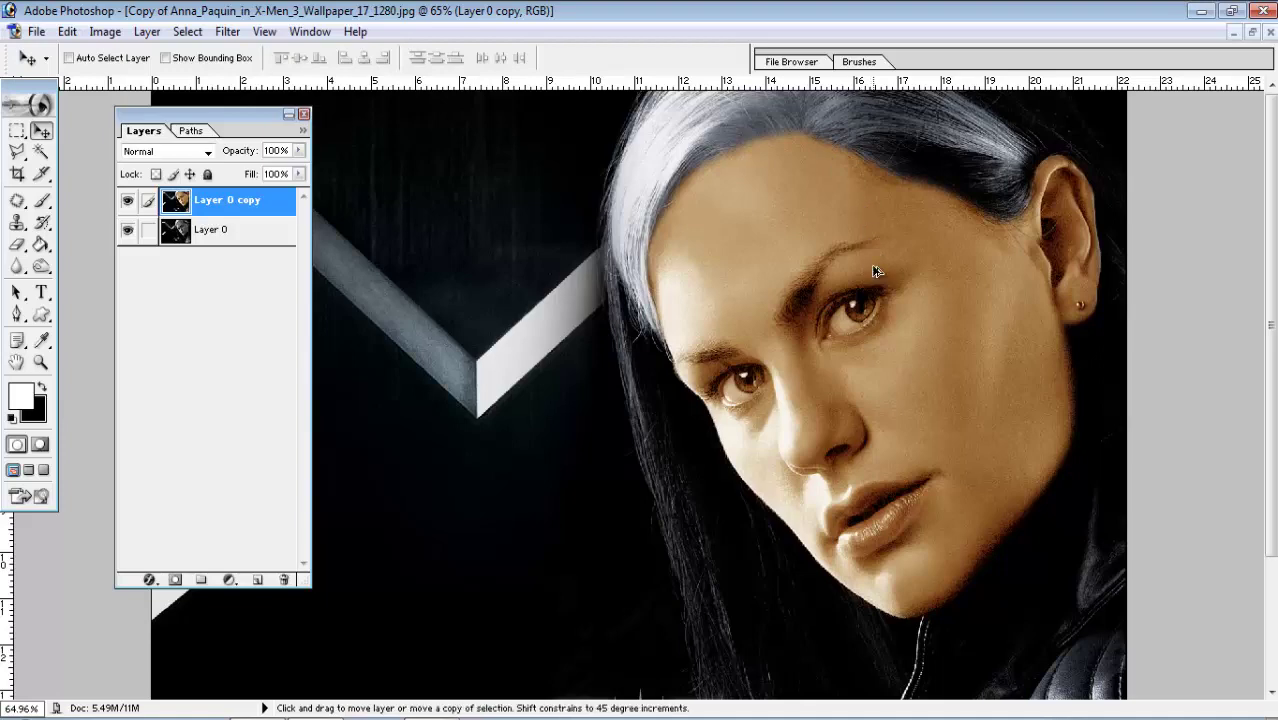
scroll(873, 266, down, 2)
scroll(878, 266, up, 1)
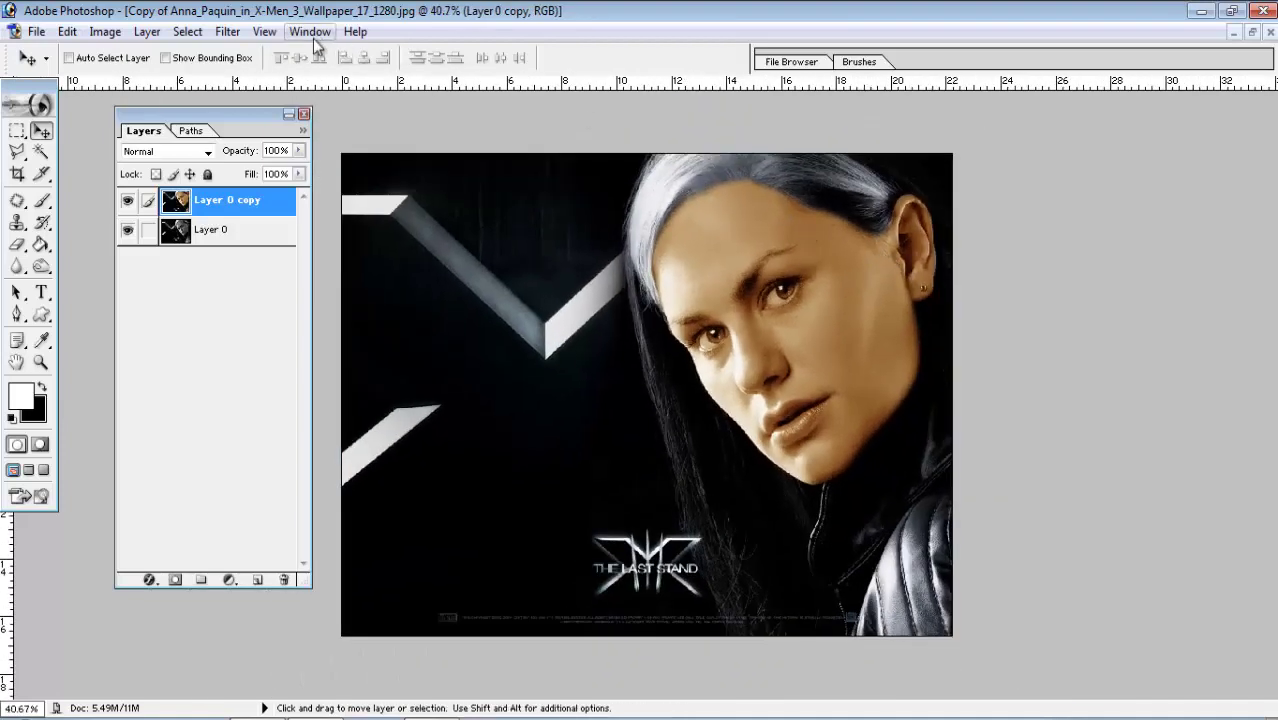
Add a new Layer 1 and ready the Brush tool with bright red as foreground colour.
click(257, 579)
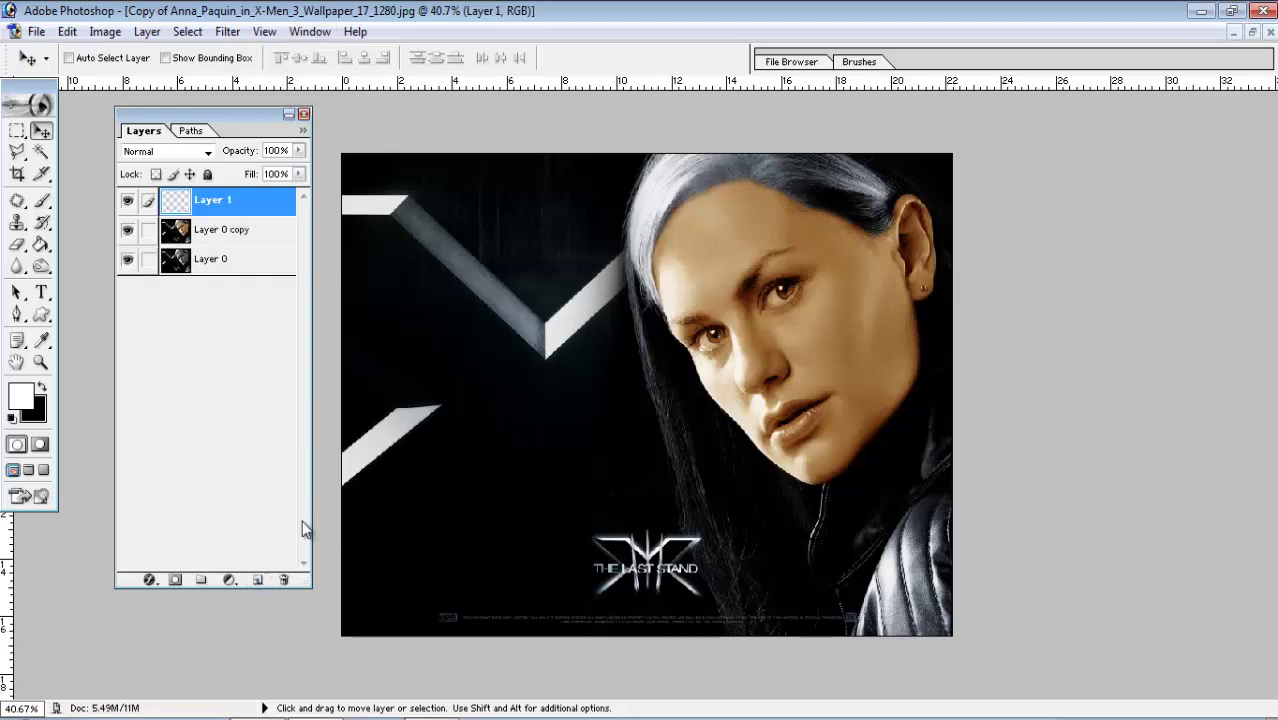
click(41, 202)
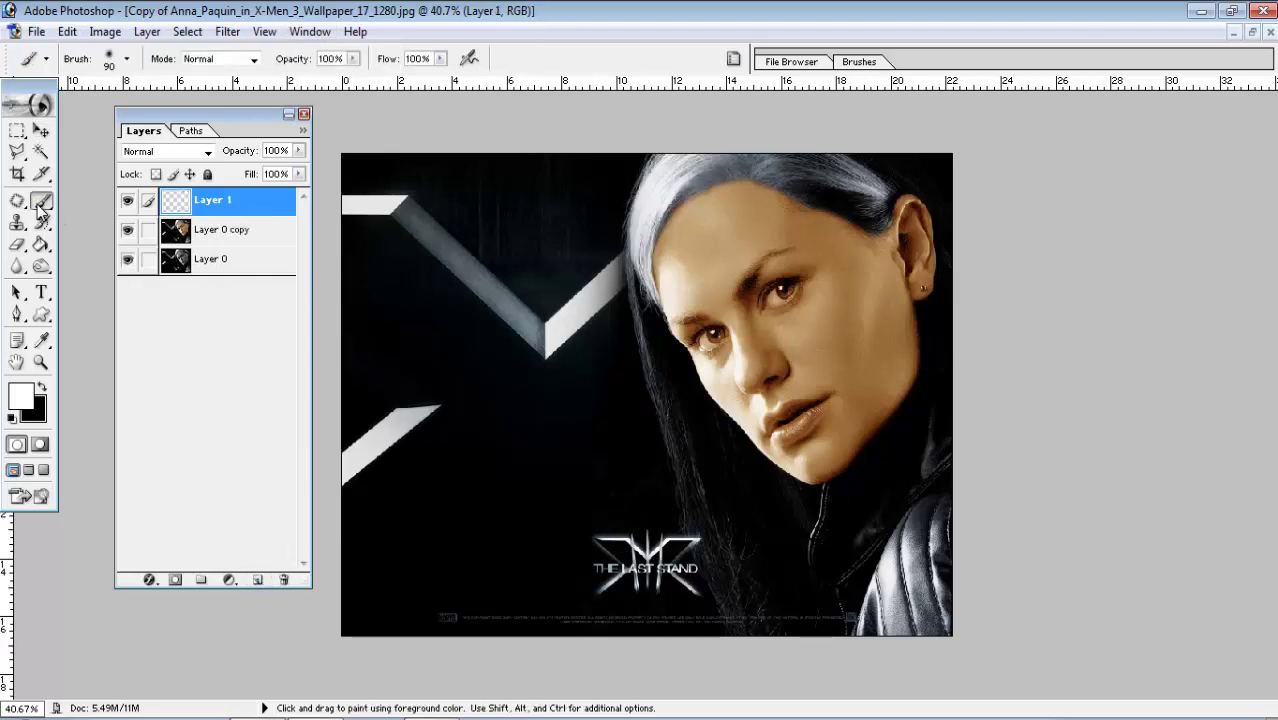
click(20, 397)
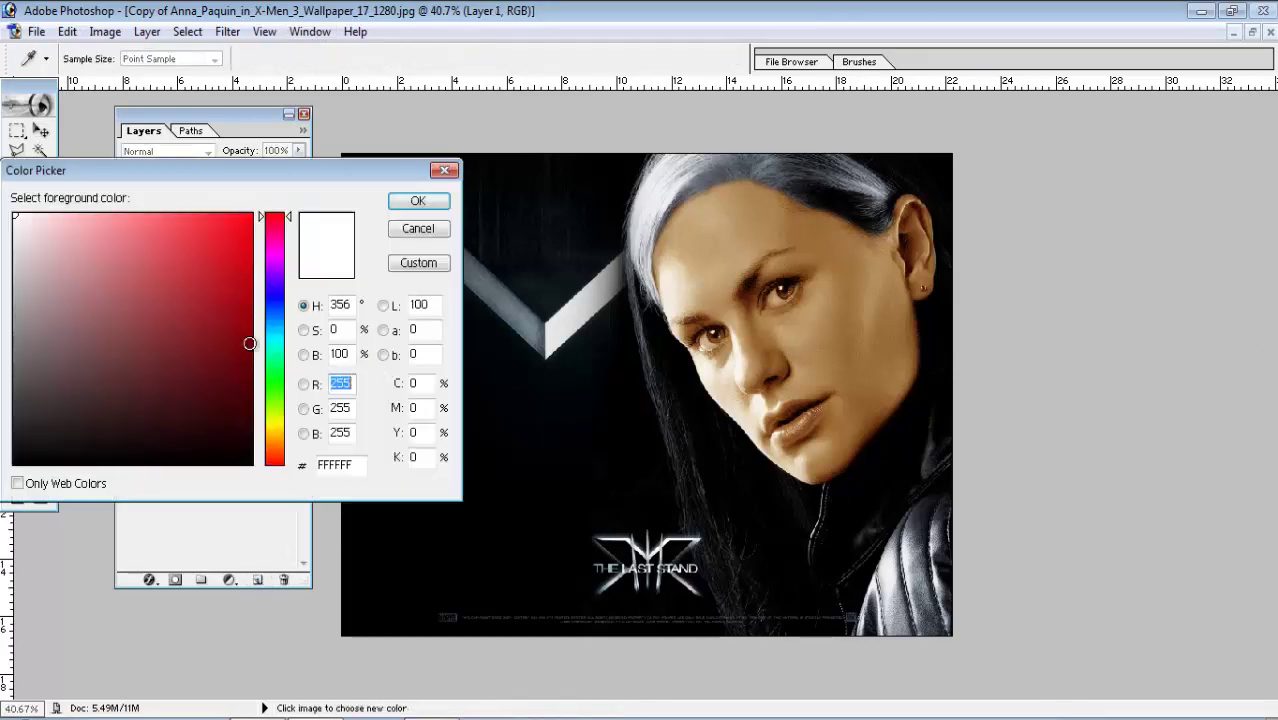
drag(230, 259, 366, 170)
click(418, 201)
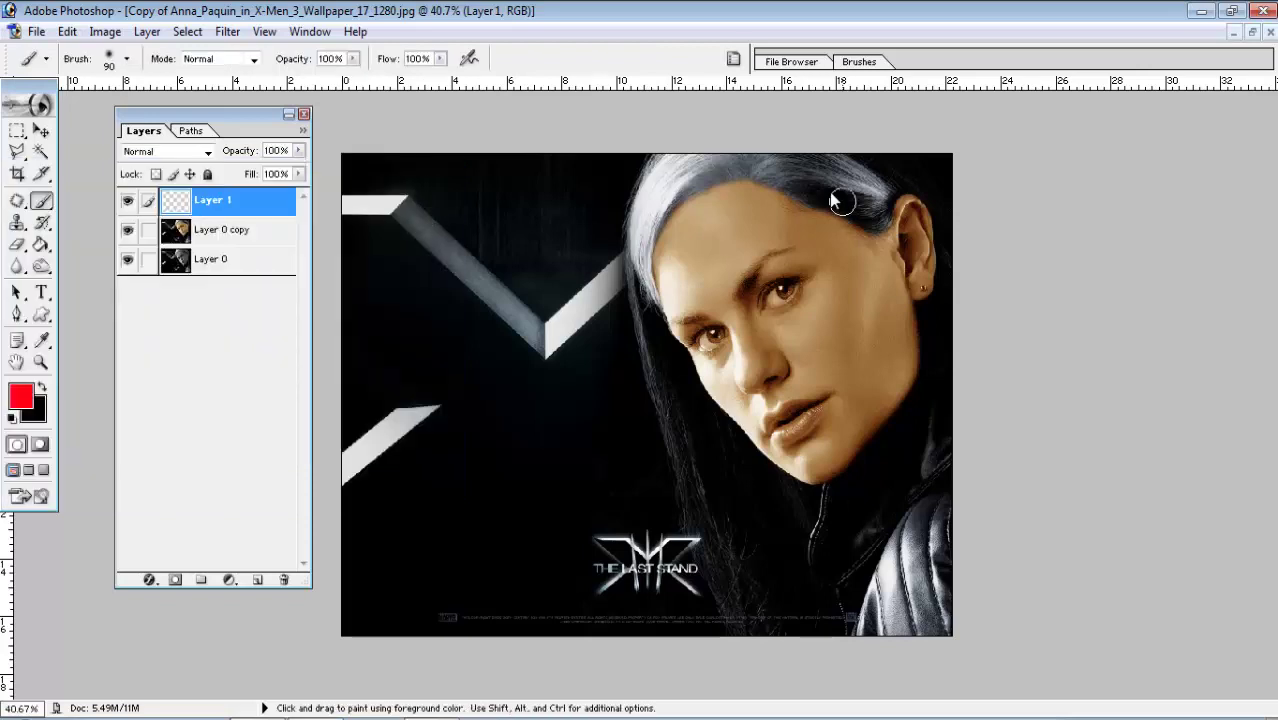
Paint solid red over the top, strands, left edge and behind-ear hair.
mouse_move(724, 170)
mouse_down()
mouse_move(702, 178)
mouse_move(825, 197)
mouse_move(875, 226)
mouse_move(835, 190)
mouse_move(921, 177)
mouse_move(907, 180)
mouse_up()
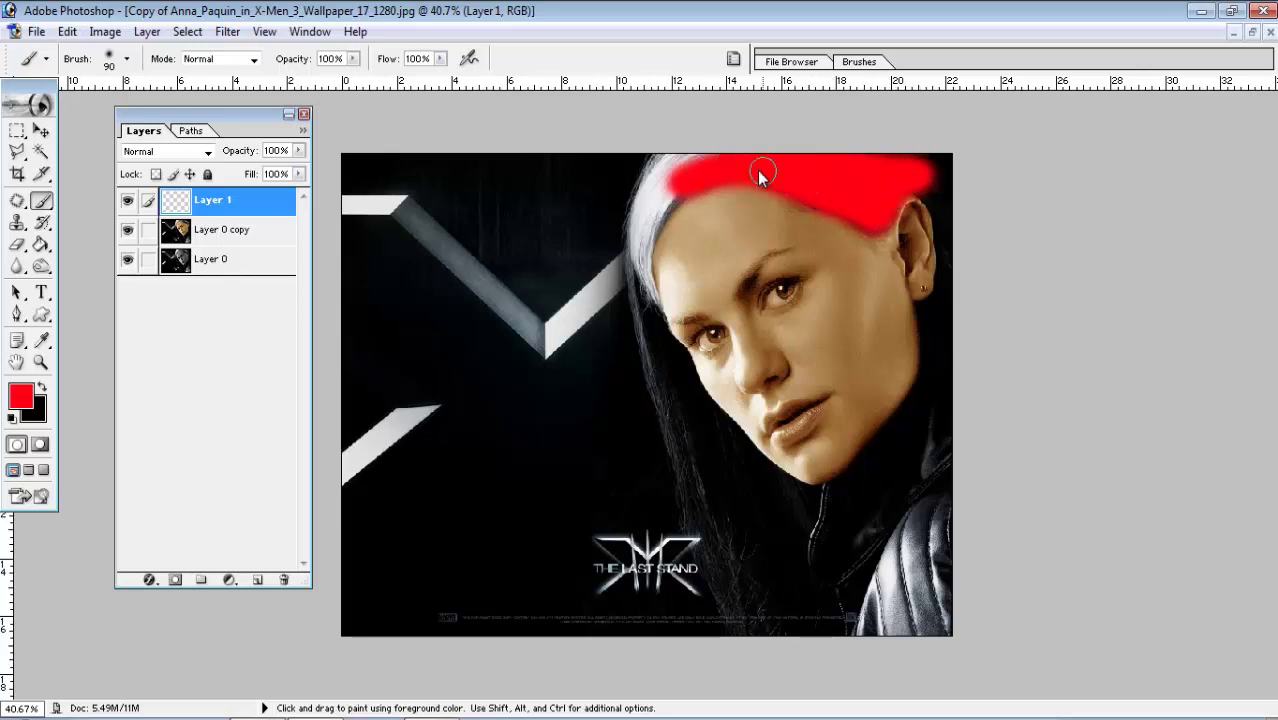
drag(765, 177, 659, 169)
mouse_move(641, 214)
mouse_down()
mouse_move(657, 414)
mouse_move(705, 545)
mouse_move(765, 625)
mouse_up()
drag(685, 450, 725, 510)
mouse_move(755, 598)
mouse_down()
mouse_move(785, 624)
mouse_move(815, 565)
mouse_move(785, 500)
mouse_move(762, 500)
mouse_move(745, 465)
mouse_up()
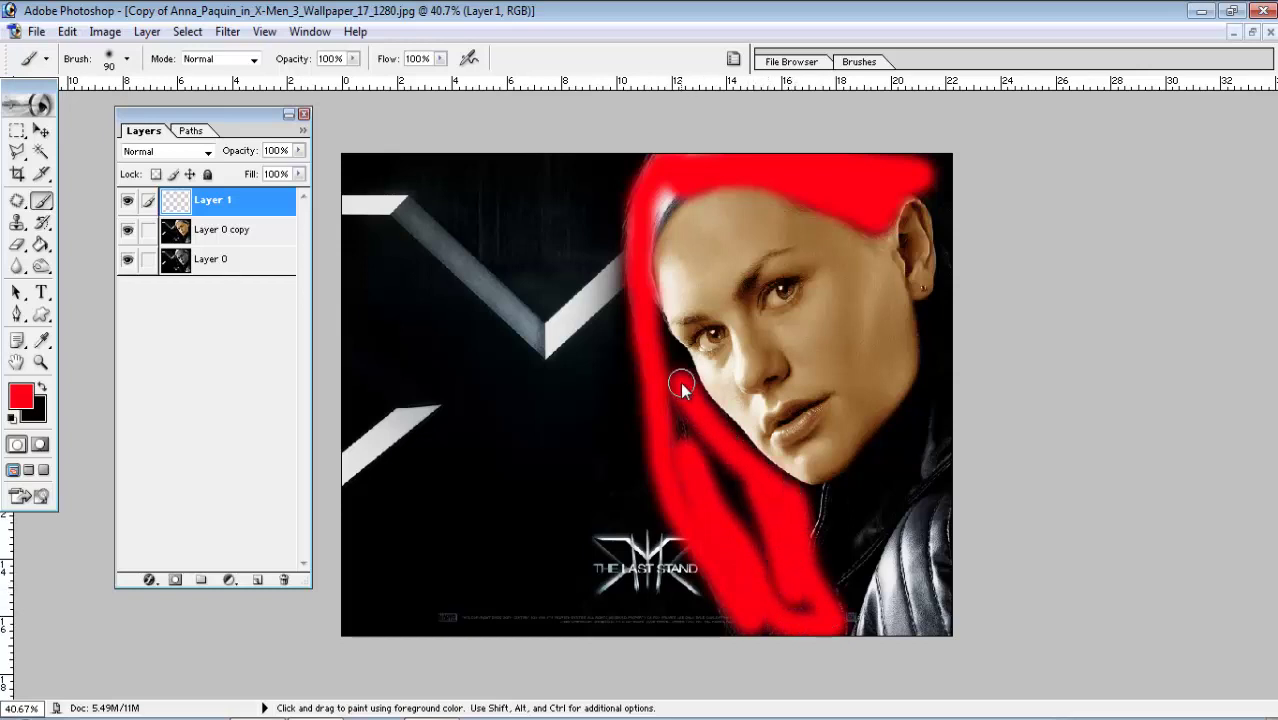
drag(665, 340, 797, 611)
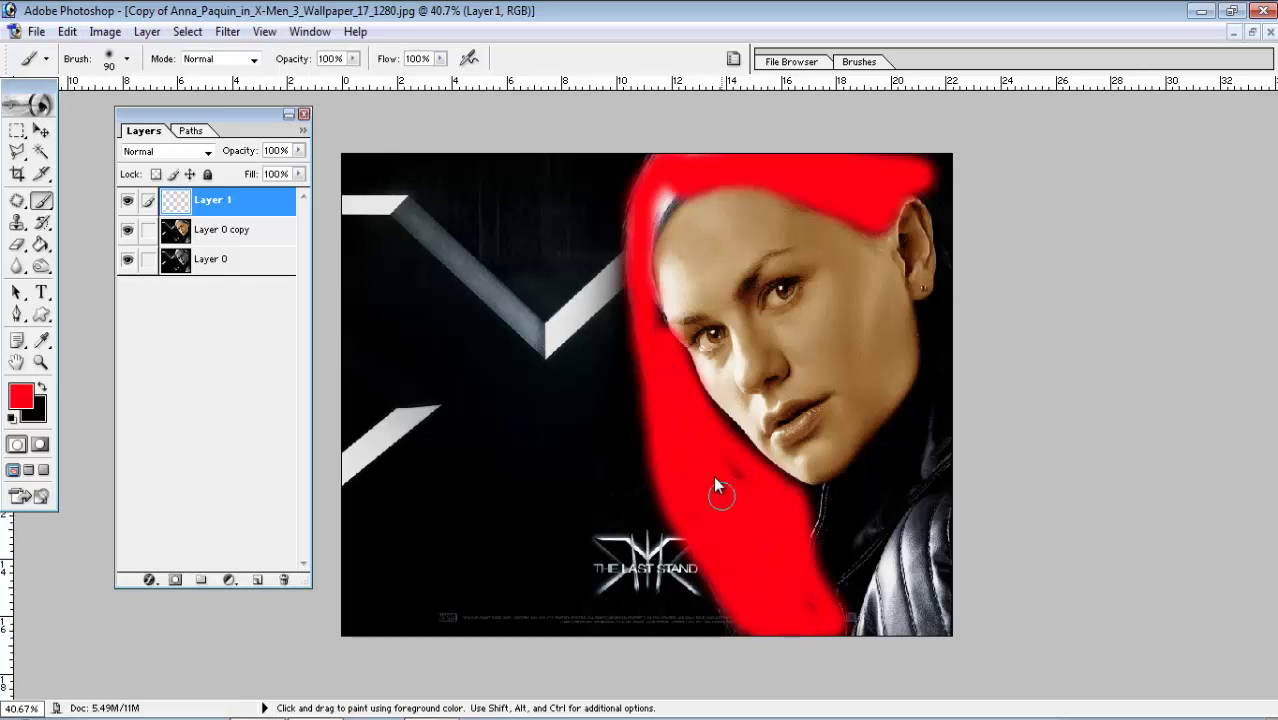
drag(660, 365, 650, 285)
drag(640, 236, 686, 178)
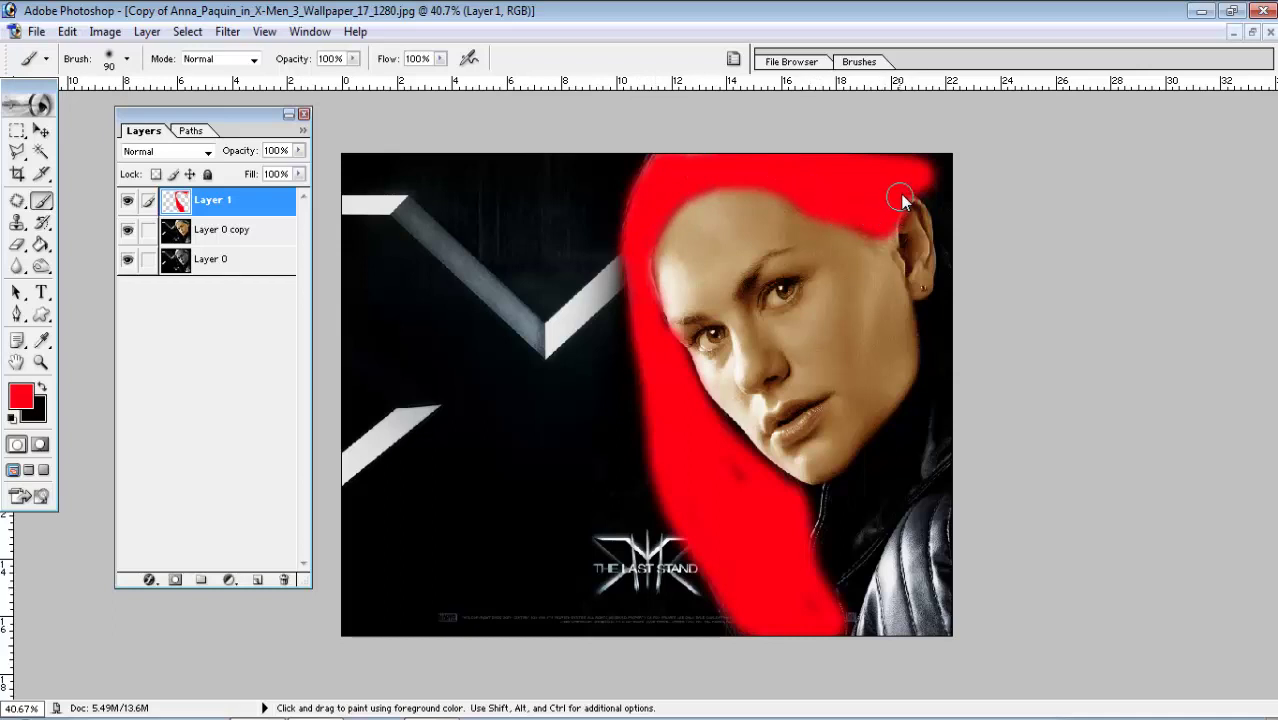
mouse_move(902, 200)
mouse_down()
mouse_move(919, 177)
mouse_move(950, 271)
mouse_move(942, 328)
mouse_move(974, 398)
mouse_up()
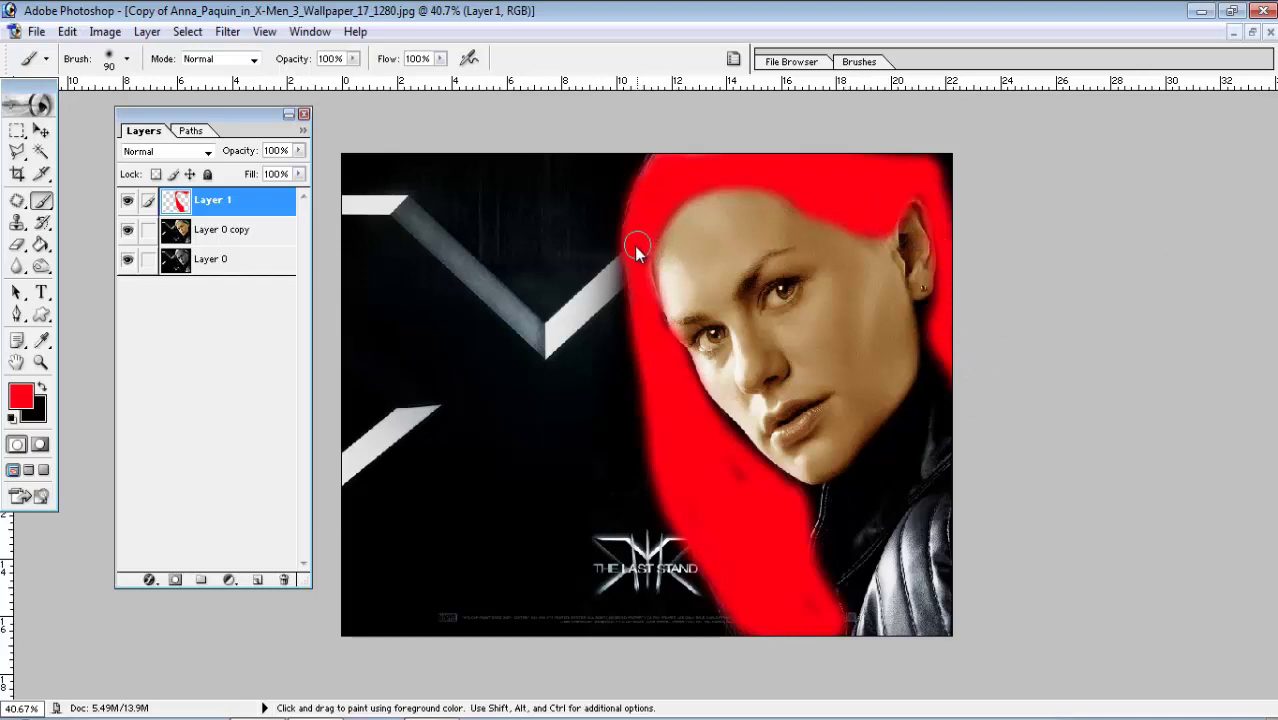
drag(636, 248, 632, 286)
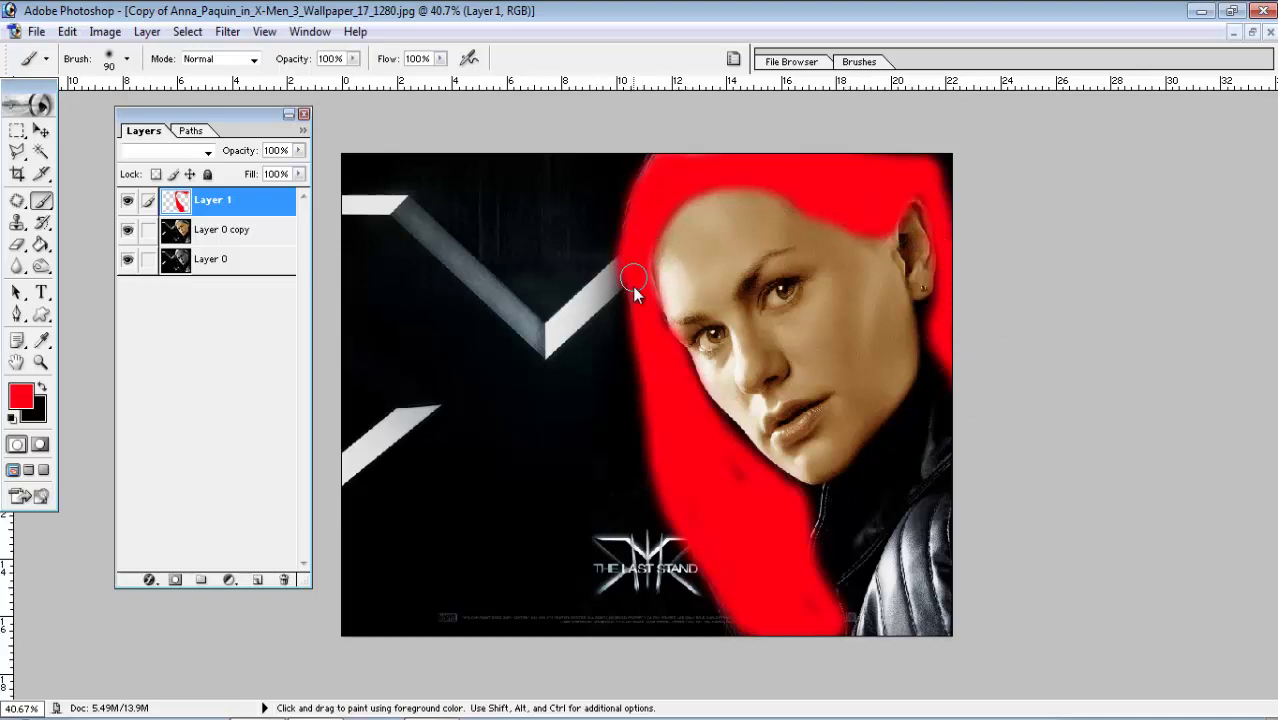
Cycle Layer 1's blend modes and settle on Soft Light for a reddish hair tint.
click(160, 158)
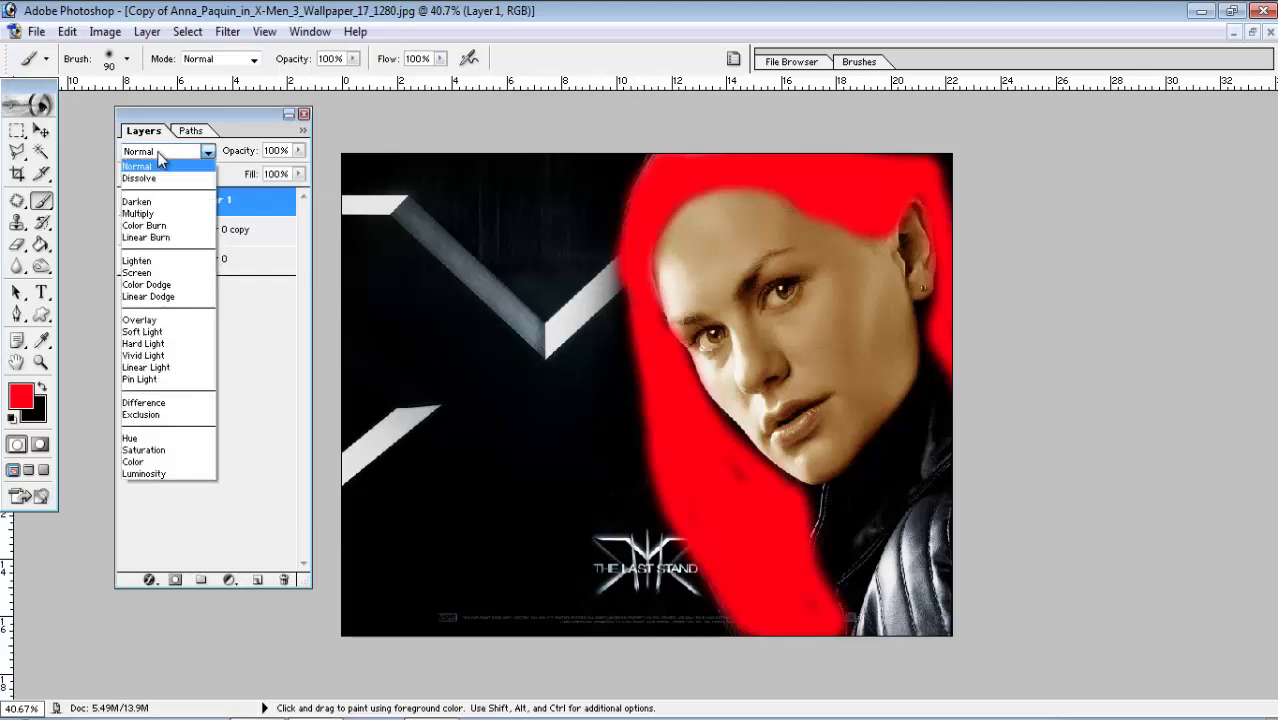
click(158, 160)
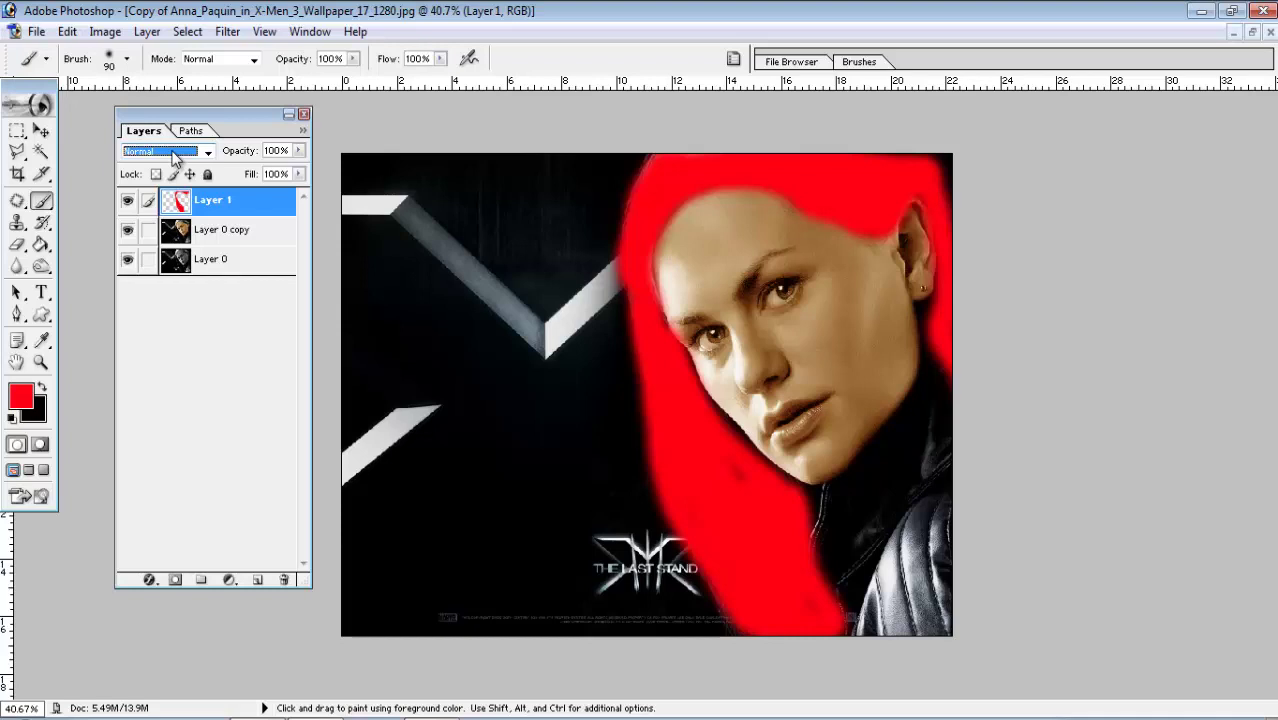
key(Down)
key(Down)
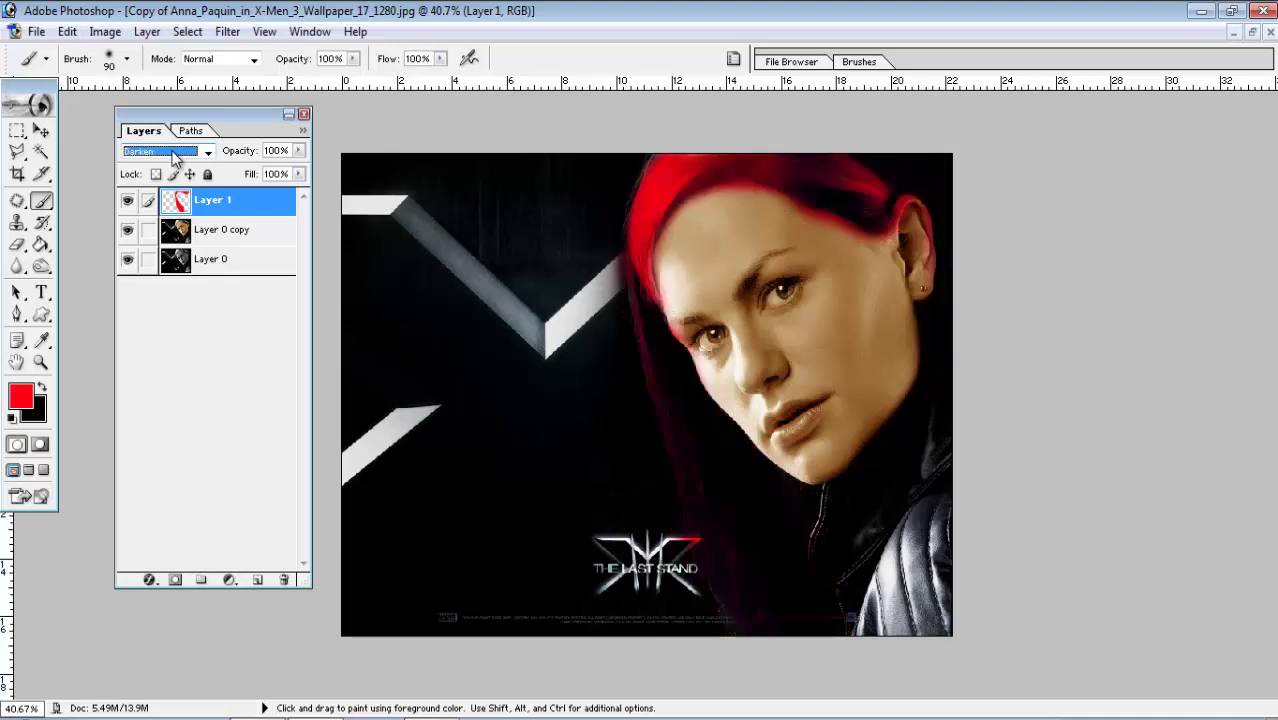
key(Down)
key(Down)
key(Down)
key(Down)
key(Down)
key(Down)
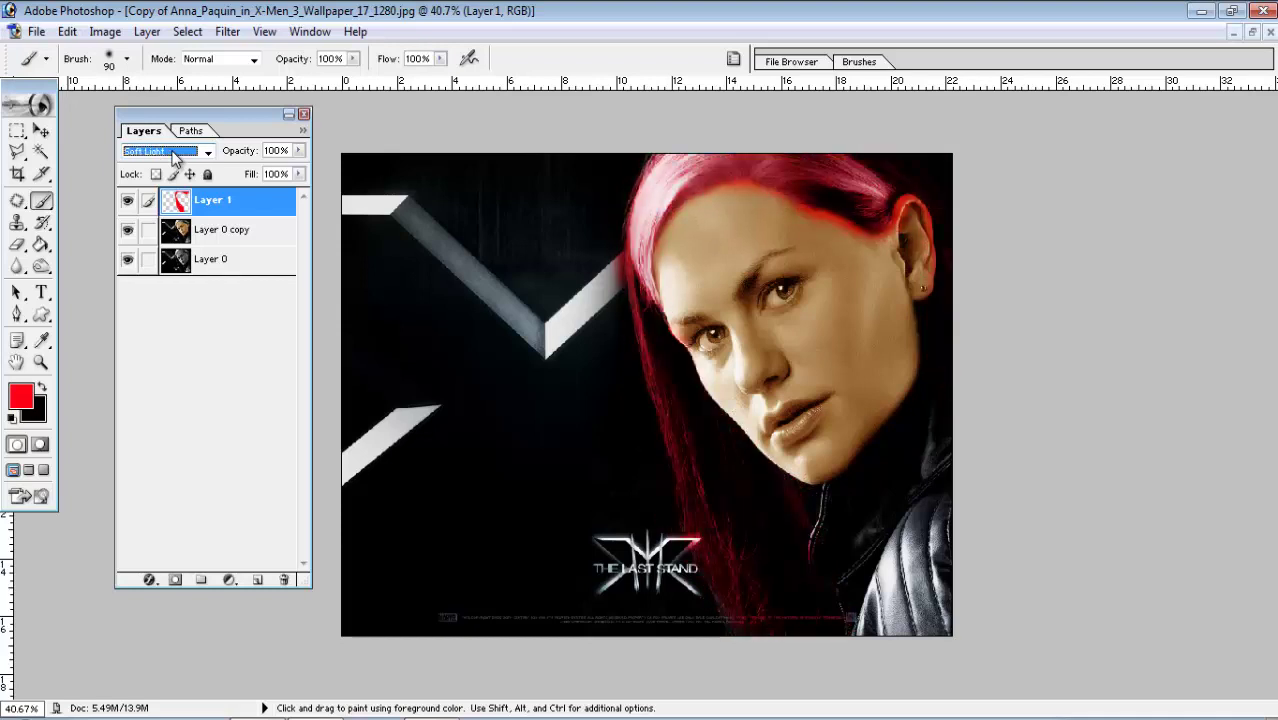
key(Down)
key(Down)
key(Down)
key(Down)
key(Down)
key(Down)
key(Down)
key(Down)
key(Down)
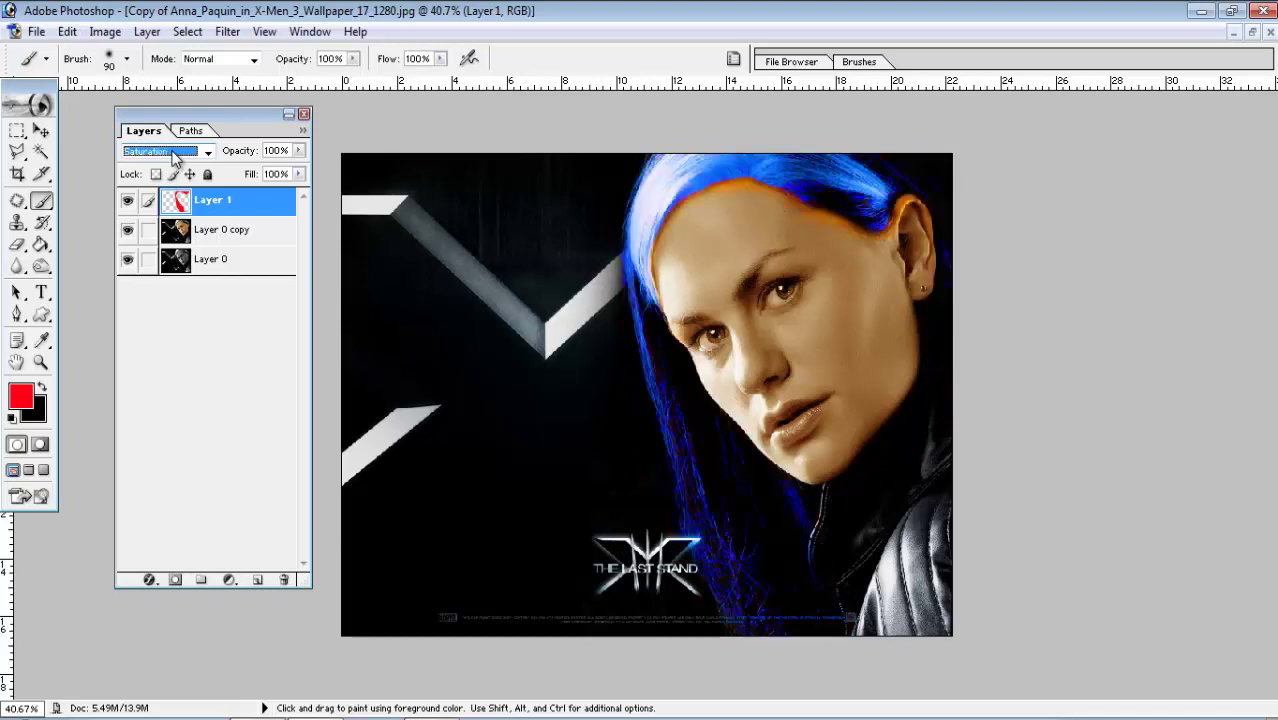
key(Down)
key(Up)
key(Down)
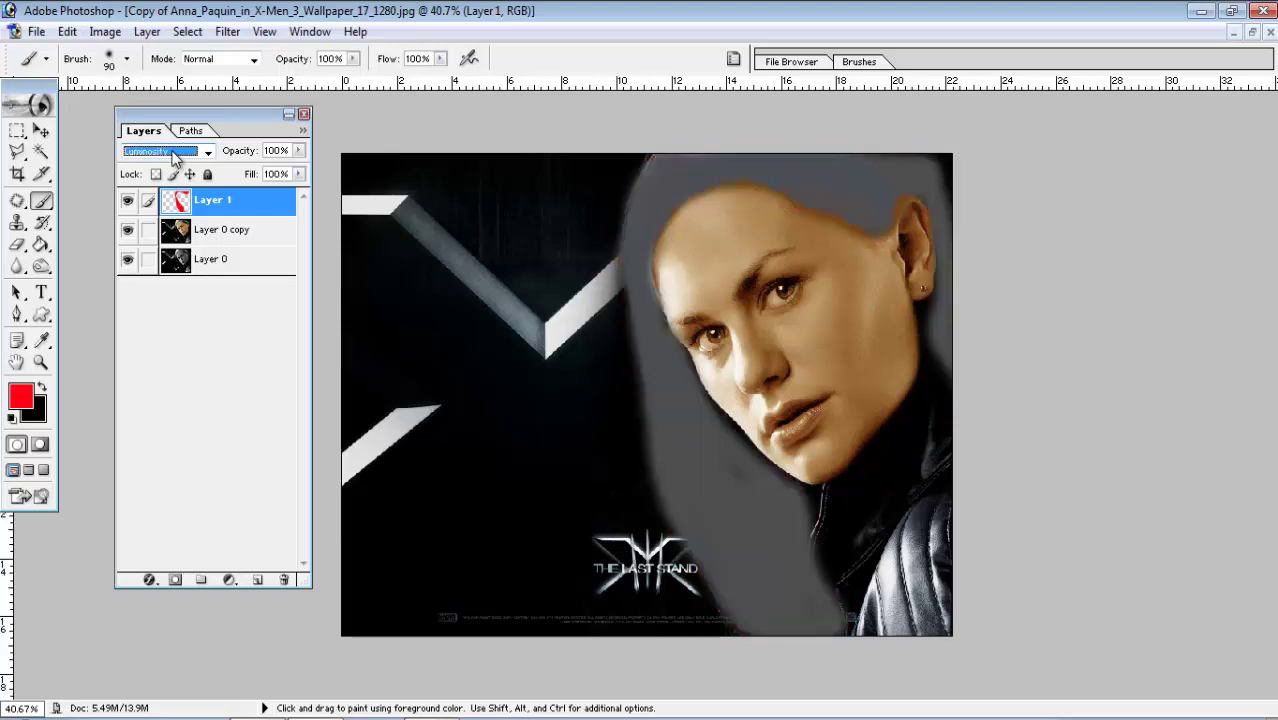
key(Up)
key(Up)
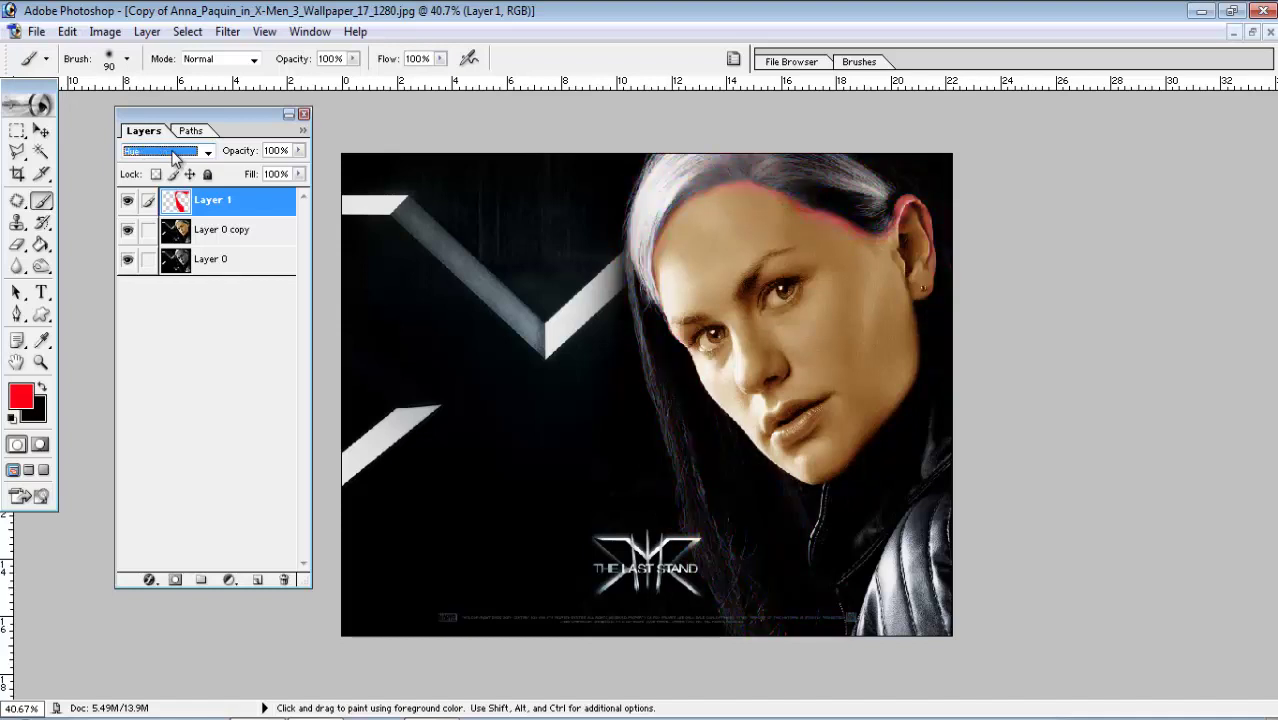
key(Up)
key(Up)
key(Up)
key(Up)
key(Up)
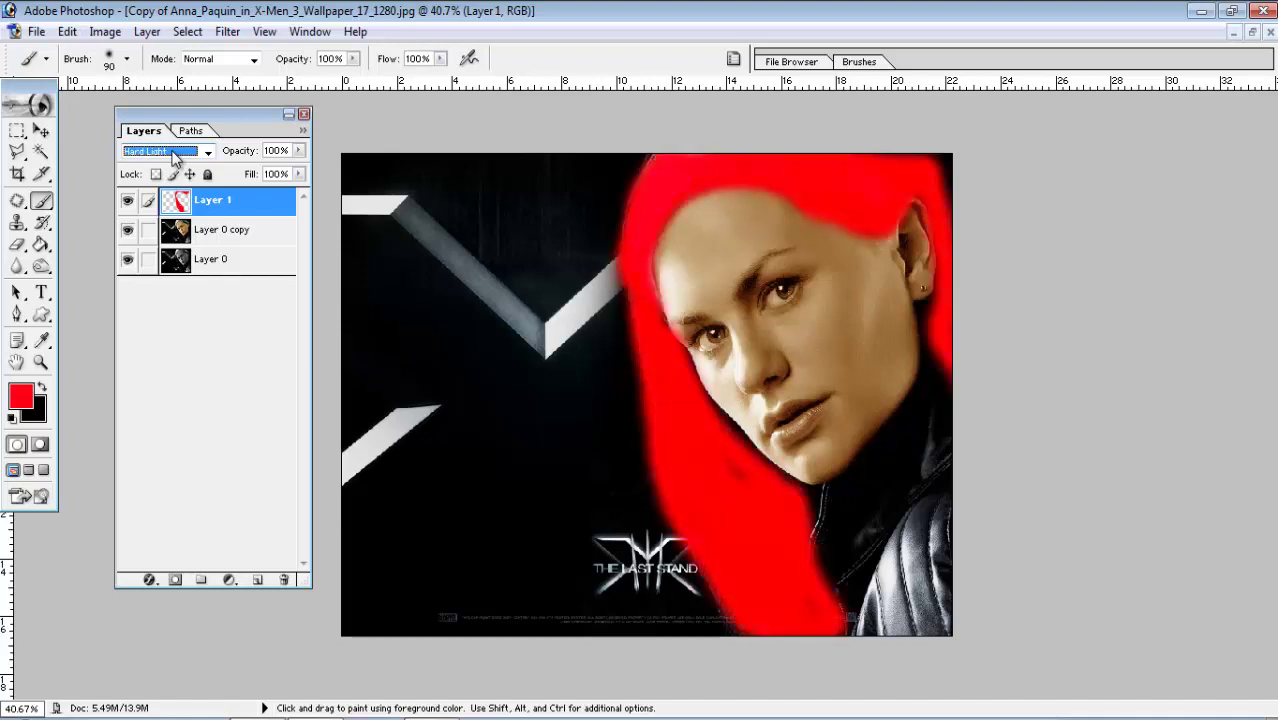
key(Up)
key(Up)
key(Down)
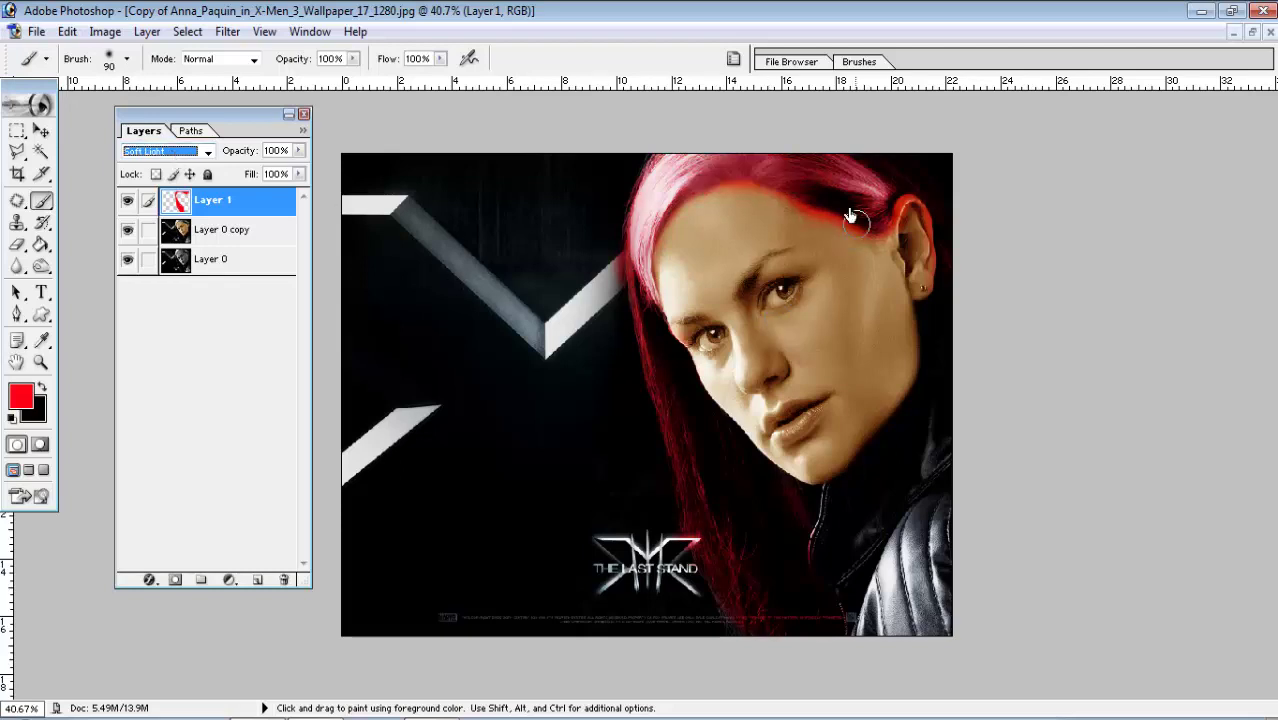
Select the Eraser, trim some red above the forehead, and set a 90 px brush.
click(18, 246)
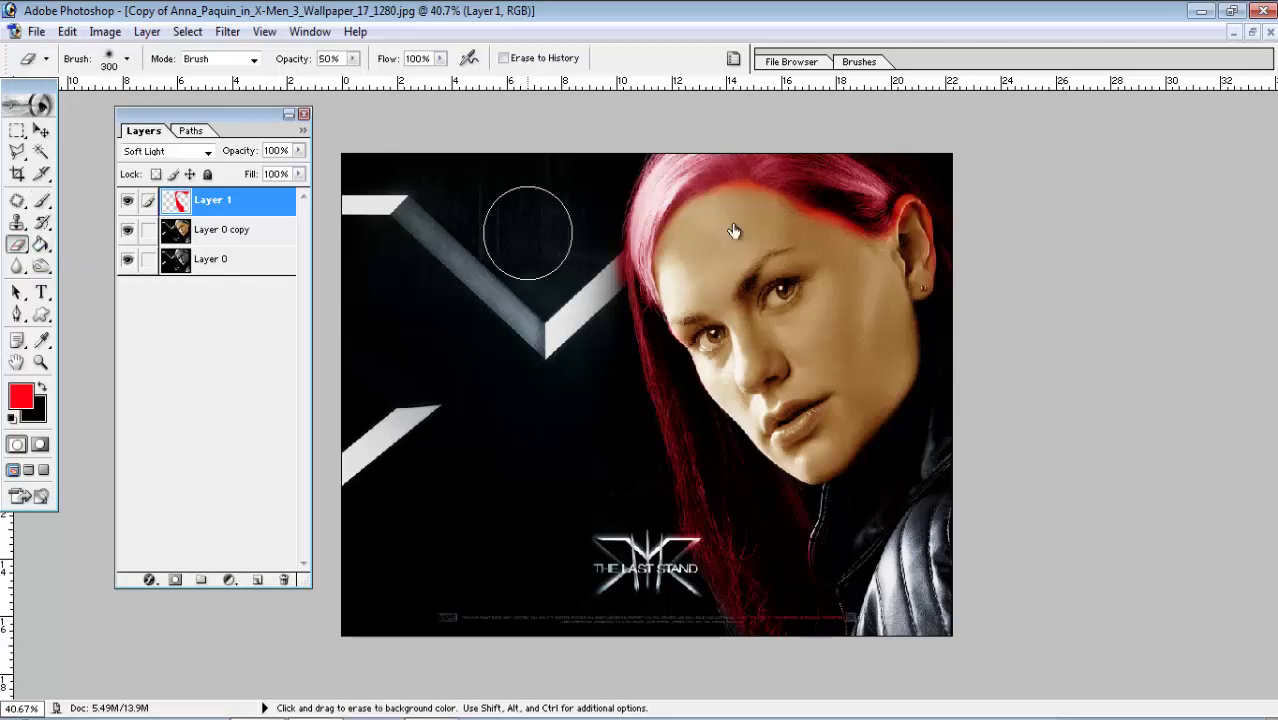
mouse_move(736, 220)
mouse_down()
mouse_move(807, 220)
mouse_move(821, 237)
mouse_move(819, 265)
mouse_move(770, 251)
mouse_move(745, 291)
mouse_up()
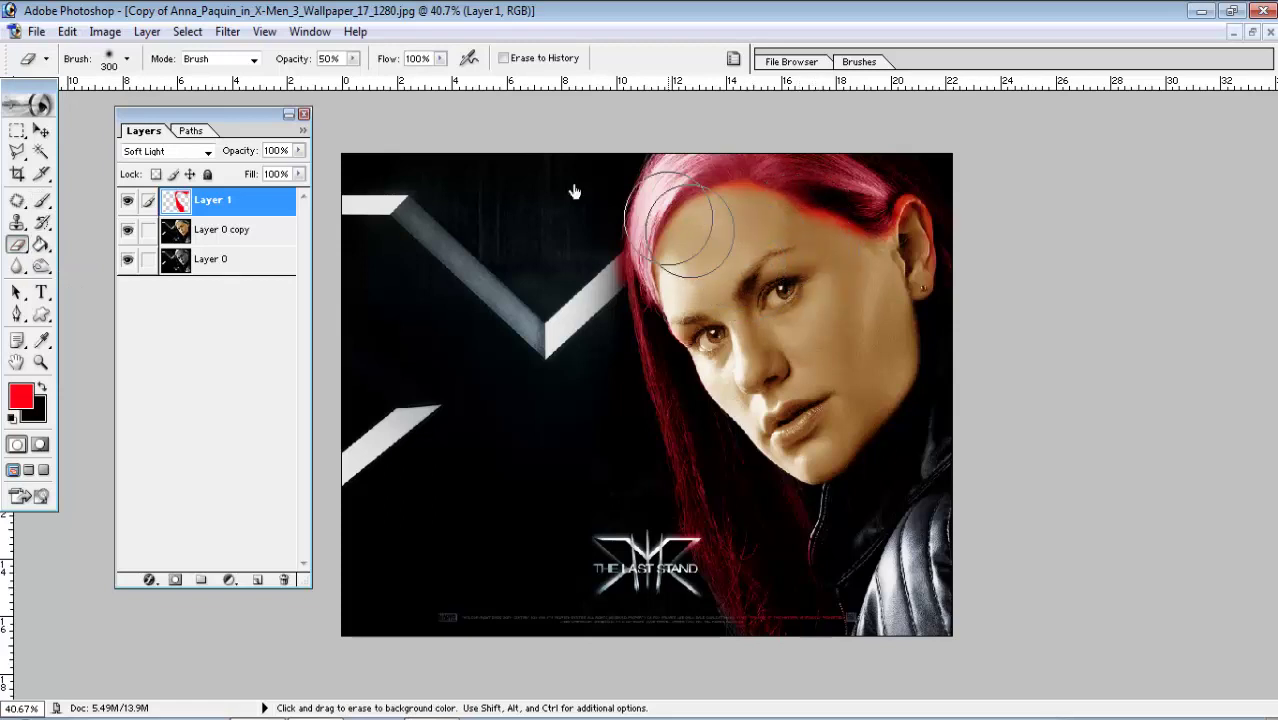
click(127, 59)
click(60, 109)
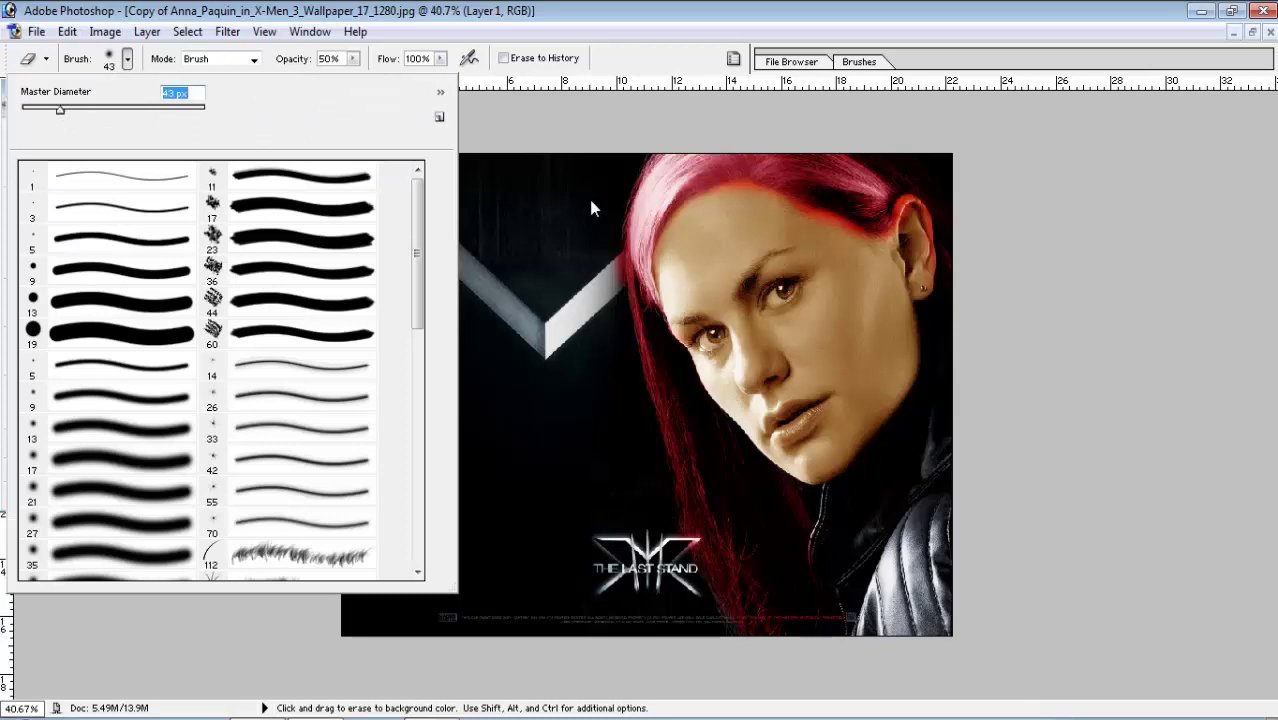
click(106, 111)
click(860, 244)
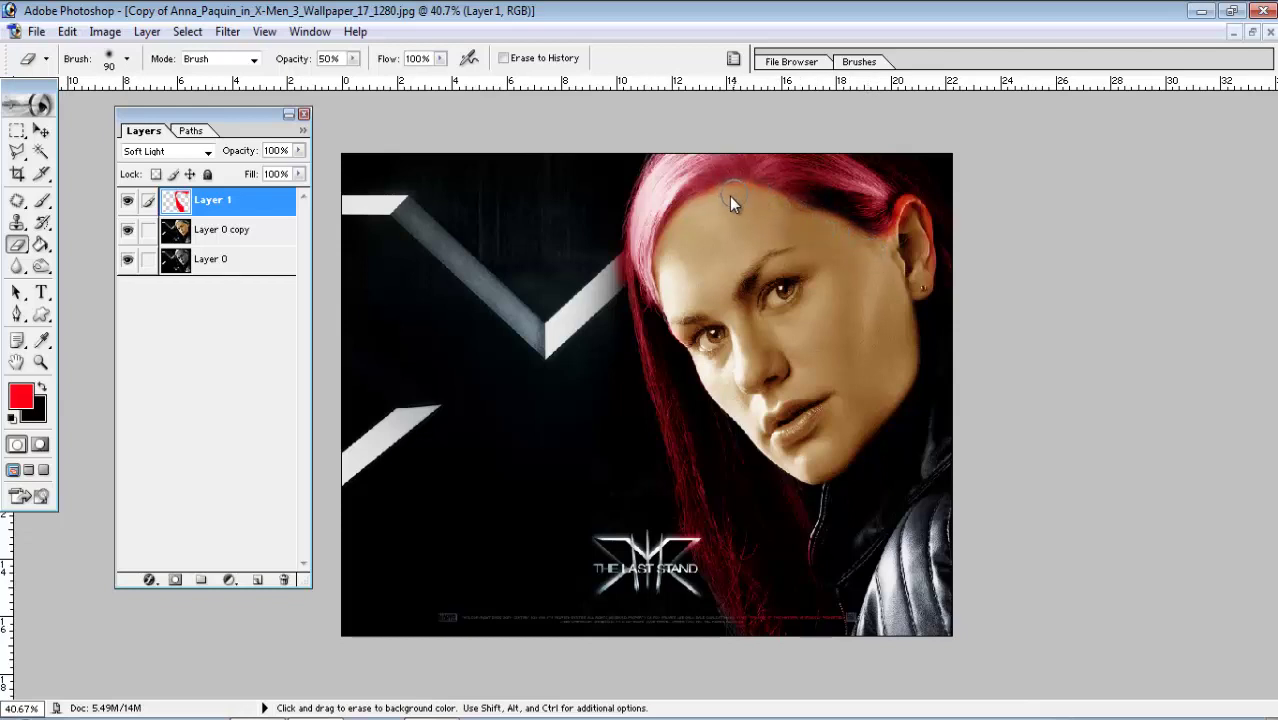
Erase the red tint along the forehead hairline and over the ear.
drag(691, 212, 684, 224)
drag(673, 253, 668, 275)
mouse_move(918, 232)
mouse_down()
mouse_move(920, 274)
mouse_move(909, 221)
mouse_move(908, 243)
mouse_up()
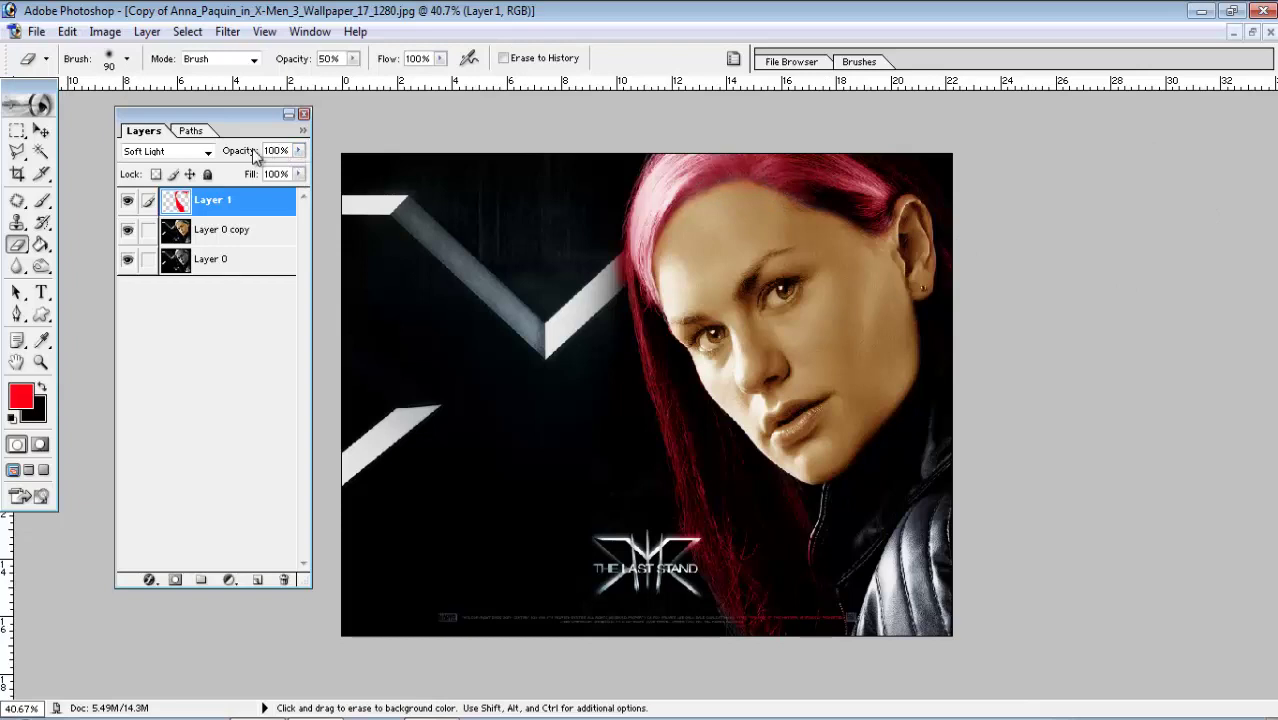
Try several opacities for Layer 1 and settle it at 77%.
click(299, 152)
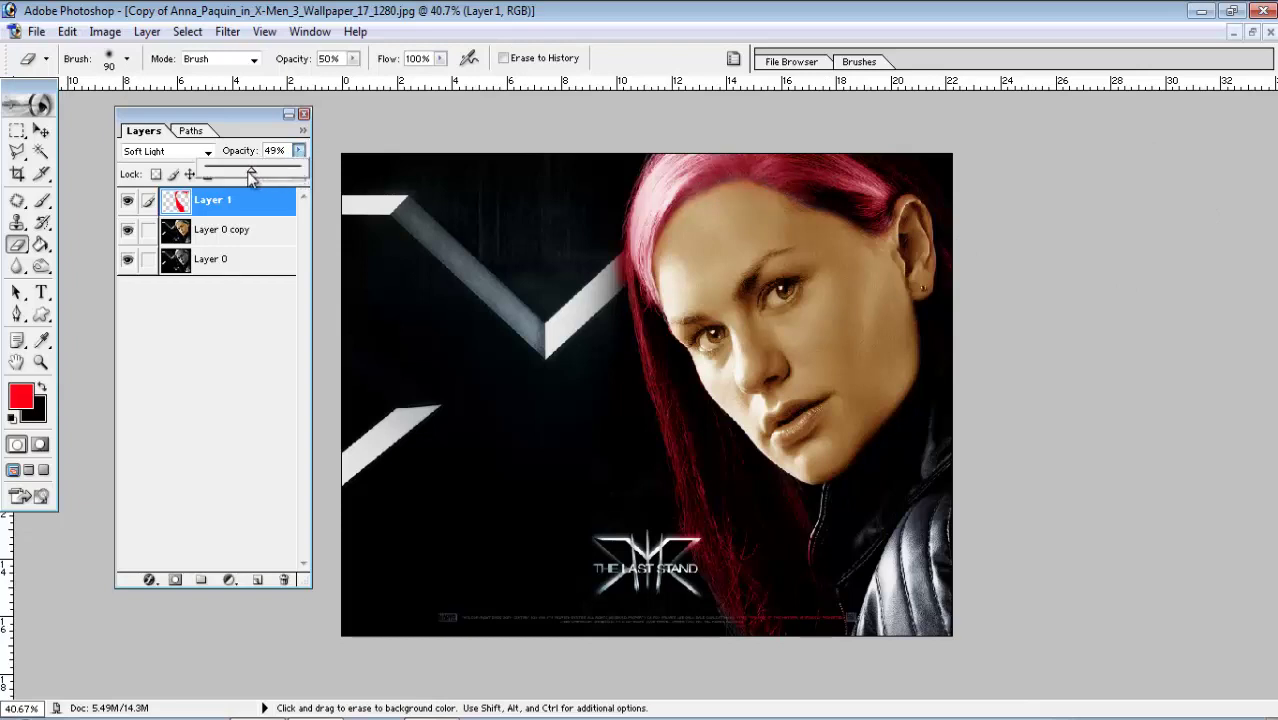
drag(300, 172, 238, 172)
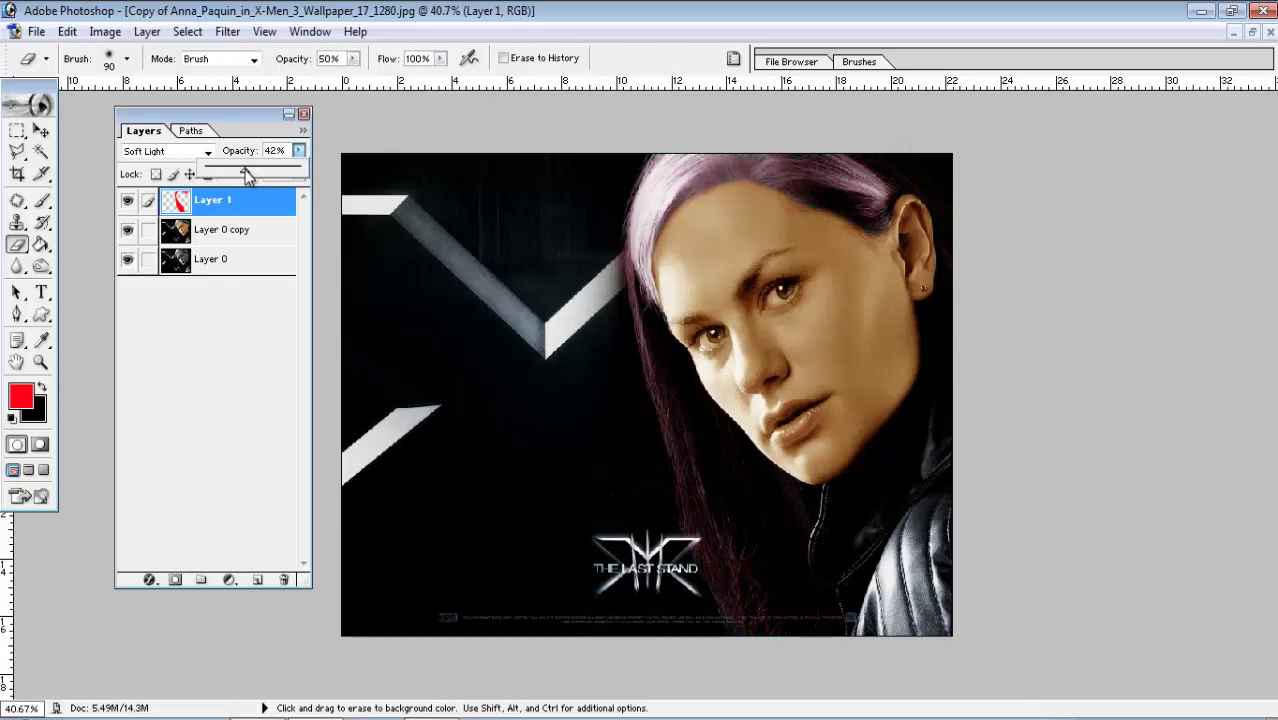
mouse_move(240, 176)
mouse_down()
mouse_move(177, 174)
mouse_move(210, 175)
mouse_up()
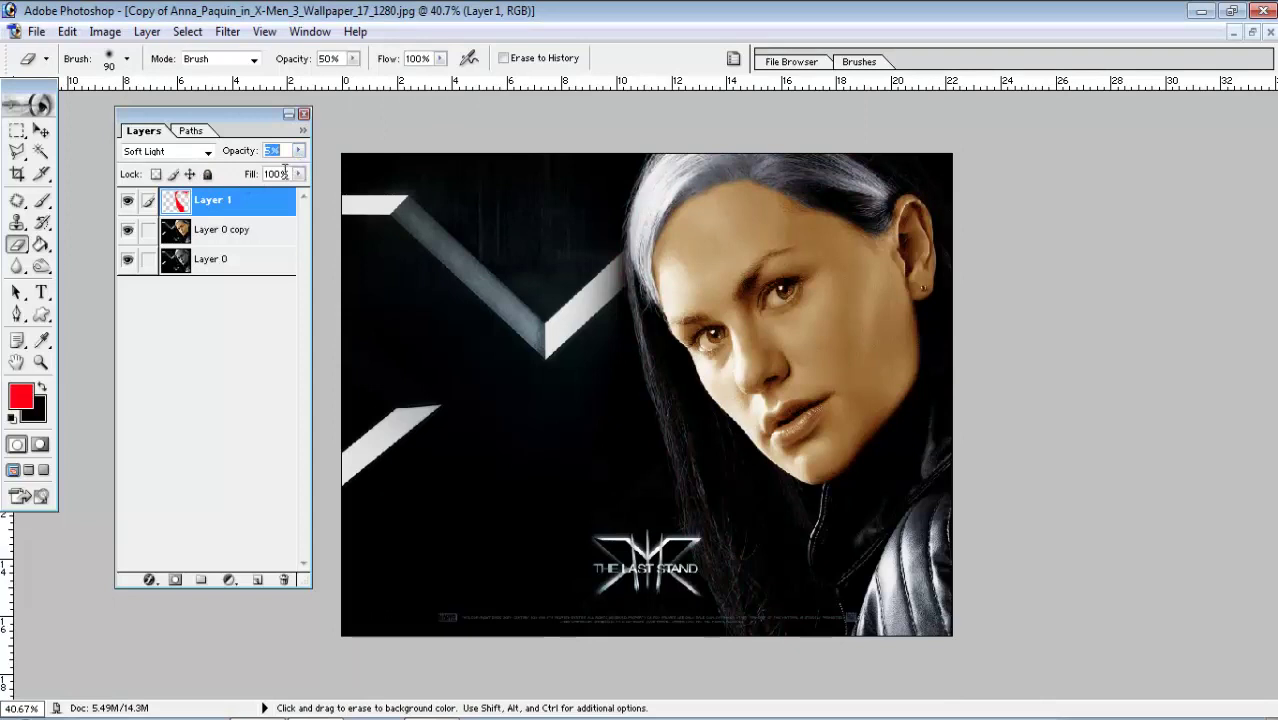
click(298, 152)
click(298, 151)
drag(220, 177, 305, 181)
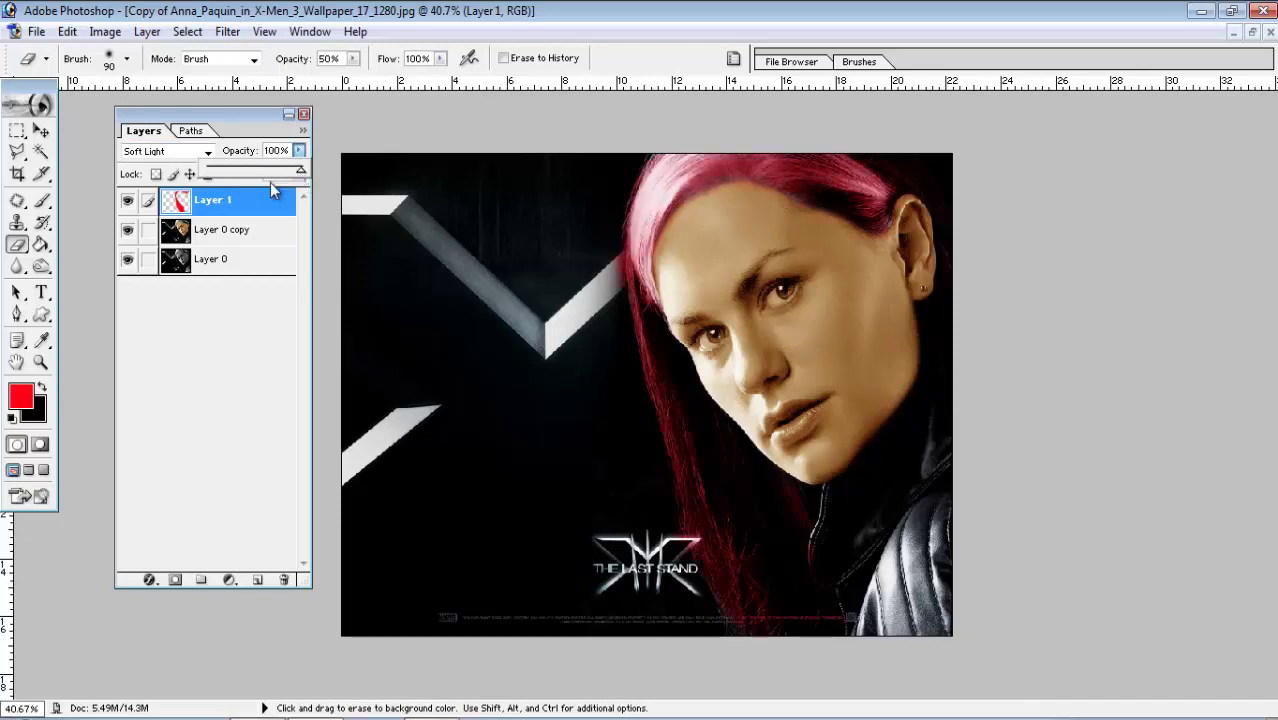
drag(302, 178, 282, 176)
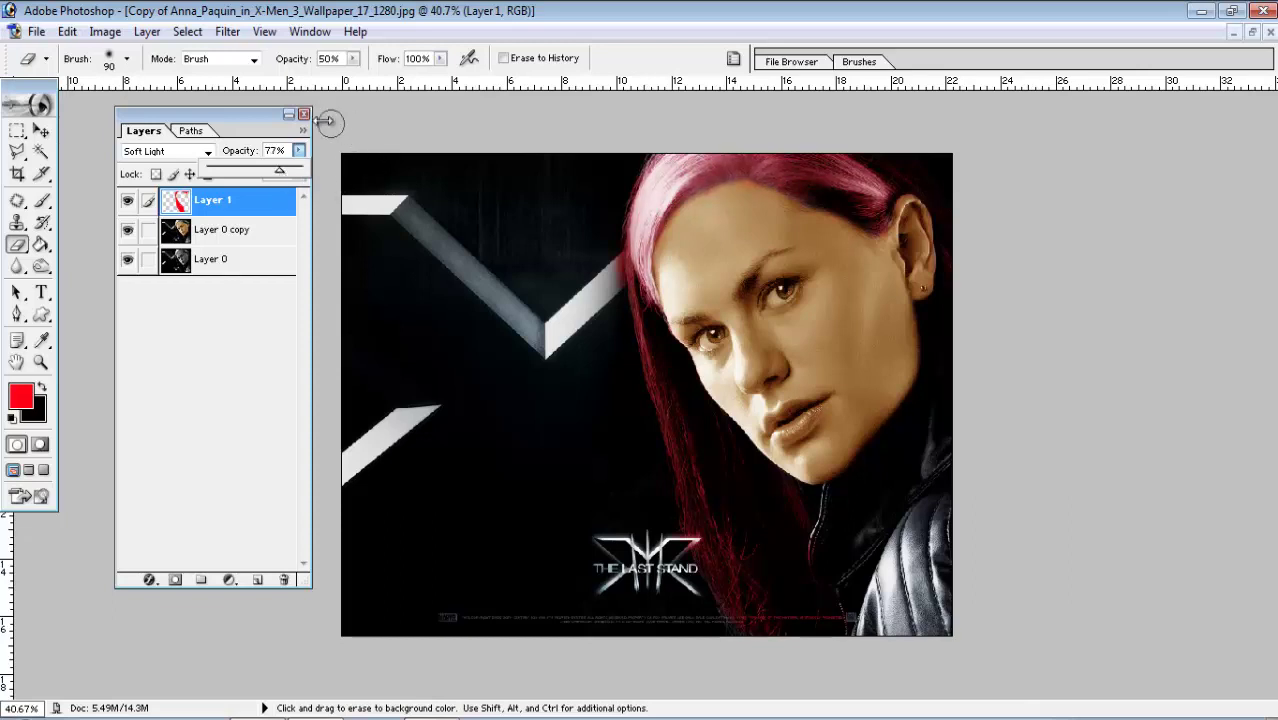
click(40, 130)
Cycle Layer 1's blend modes again and adjust its opacity, entering 54.
click(180, 152)
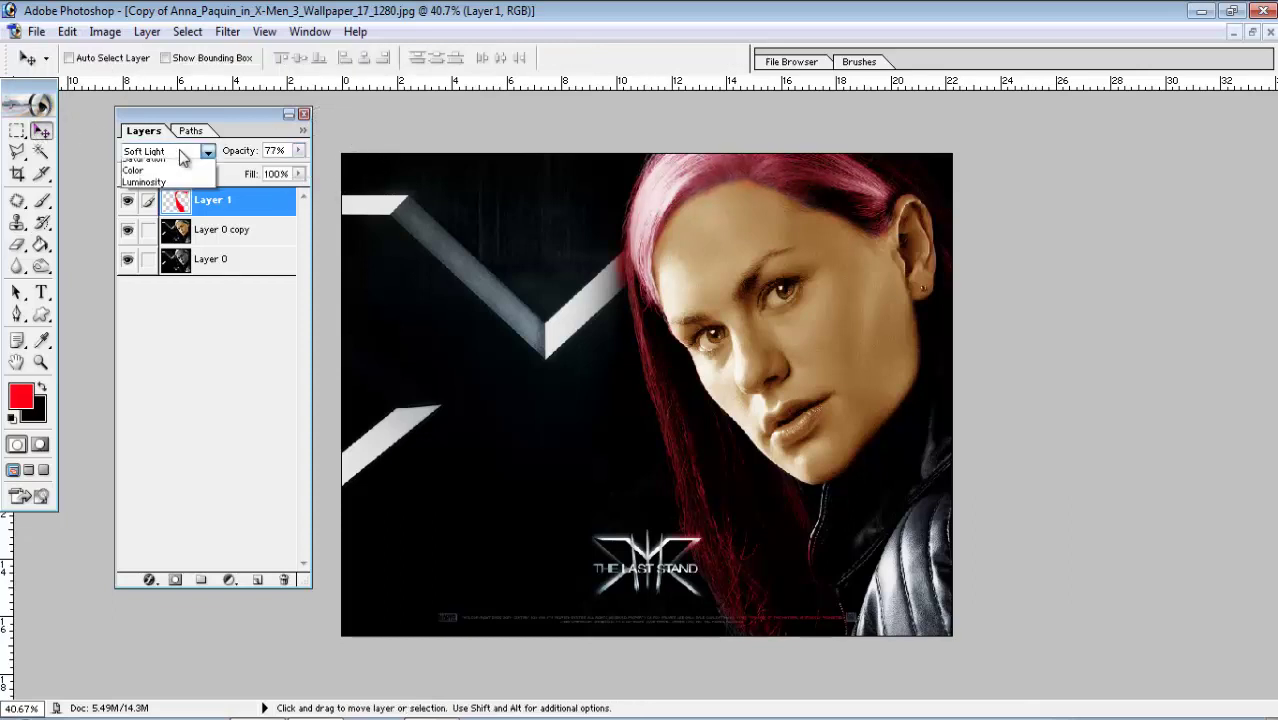
click(183, 155)
key(Up)
key(Up)
key(Up)
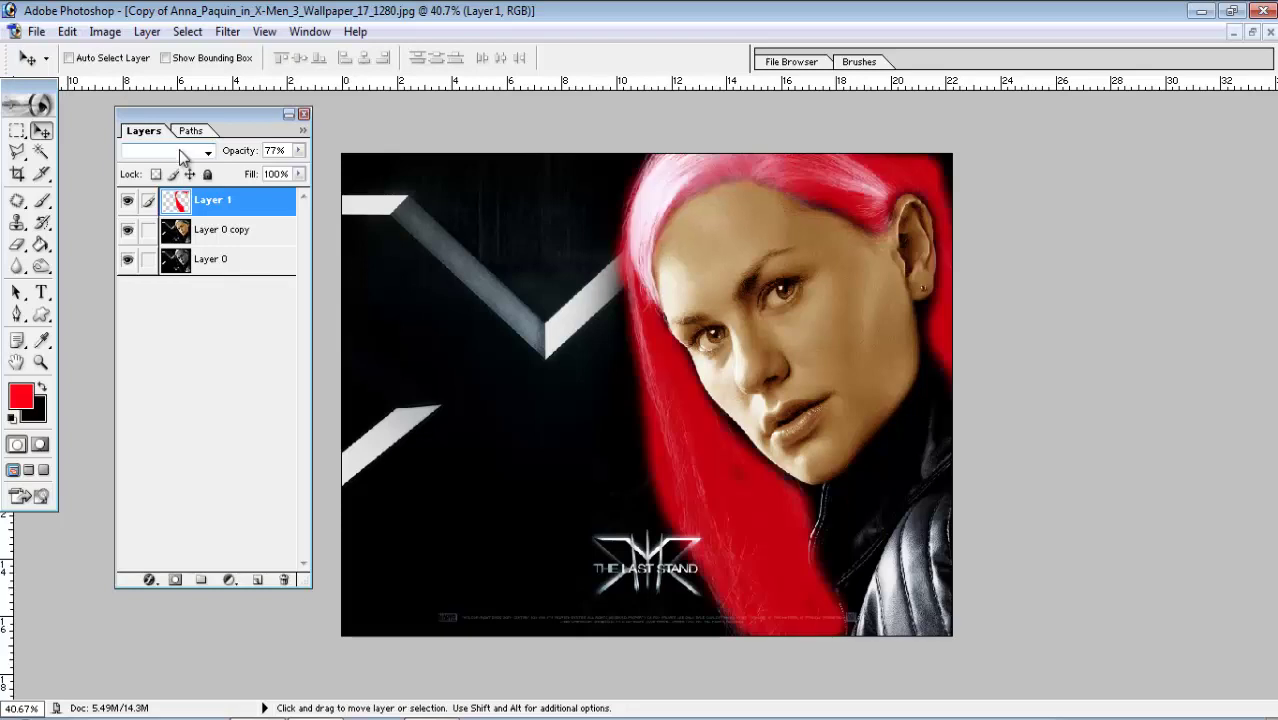
key(Up)
key(Up)
key(Up)
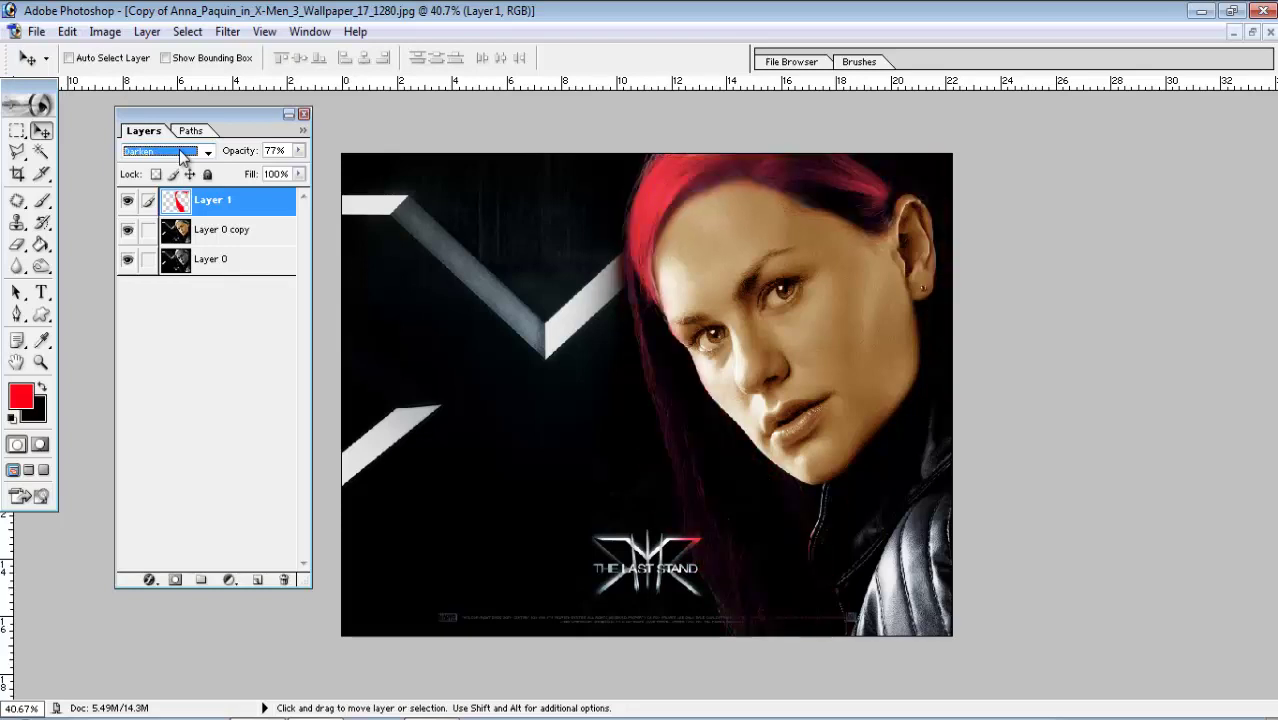
key(Up)
key(Down)
key(Down)
mouse_move(299, 150)
mouse_down()
mouse_move(229, 177)
mouse_move(264, 177)
mouse_up()
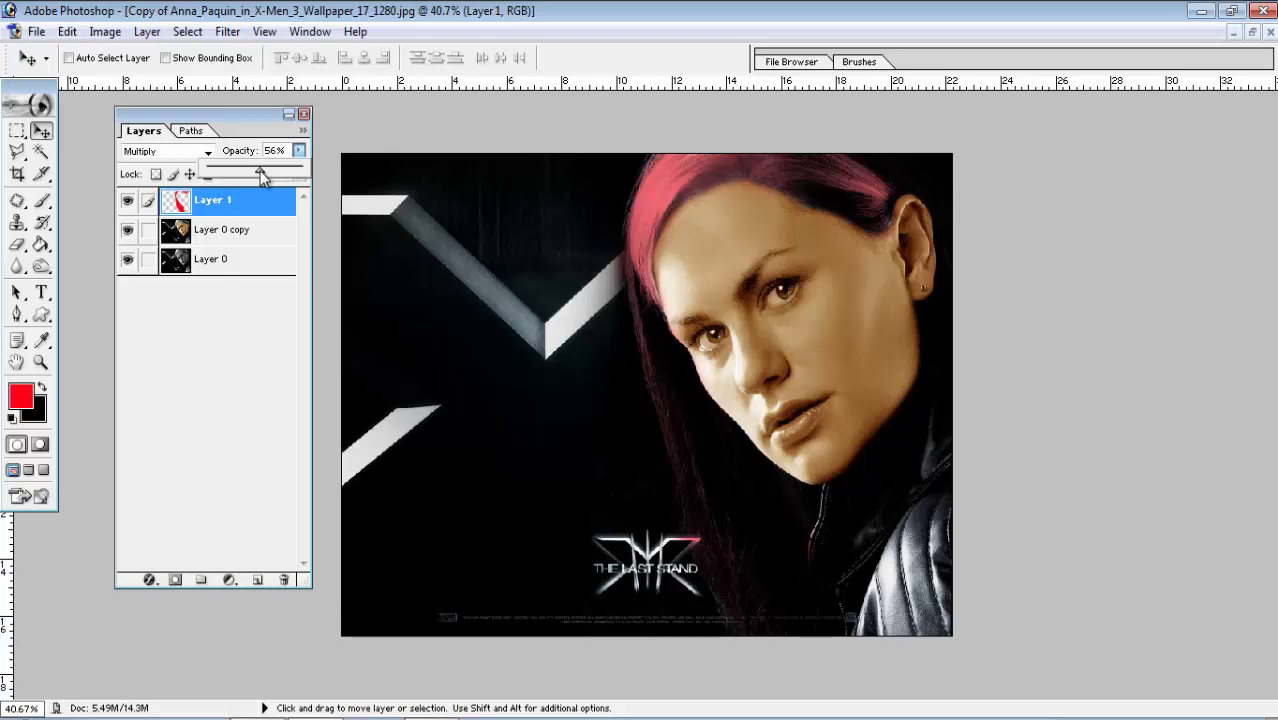
click(251, 393)
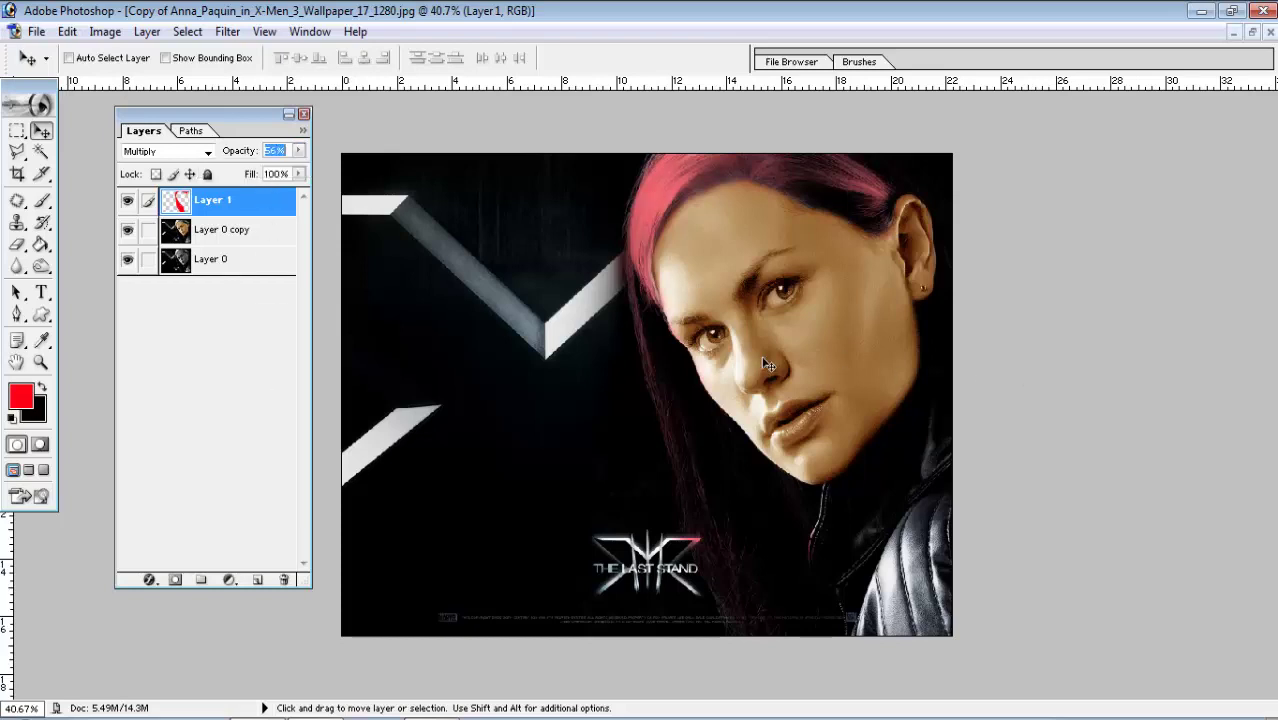
text(54)
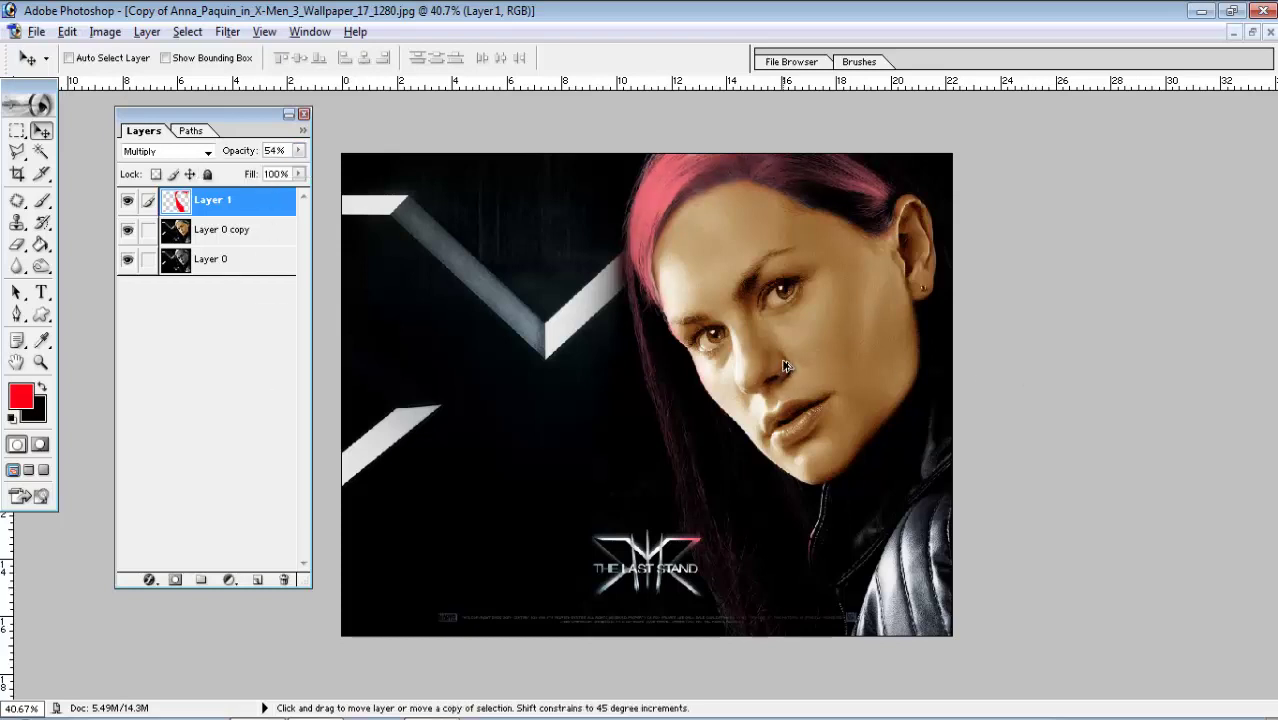
scroll(785, 366, up, 2)
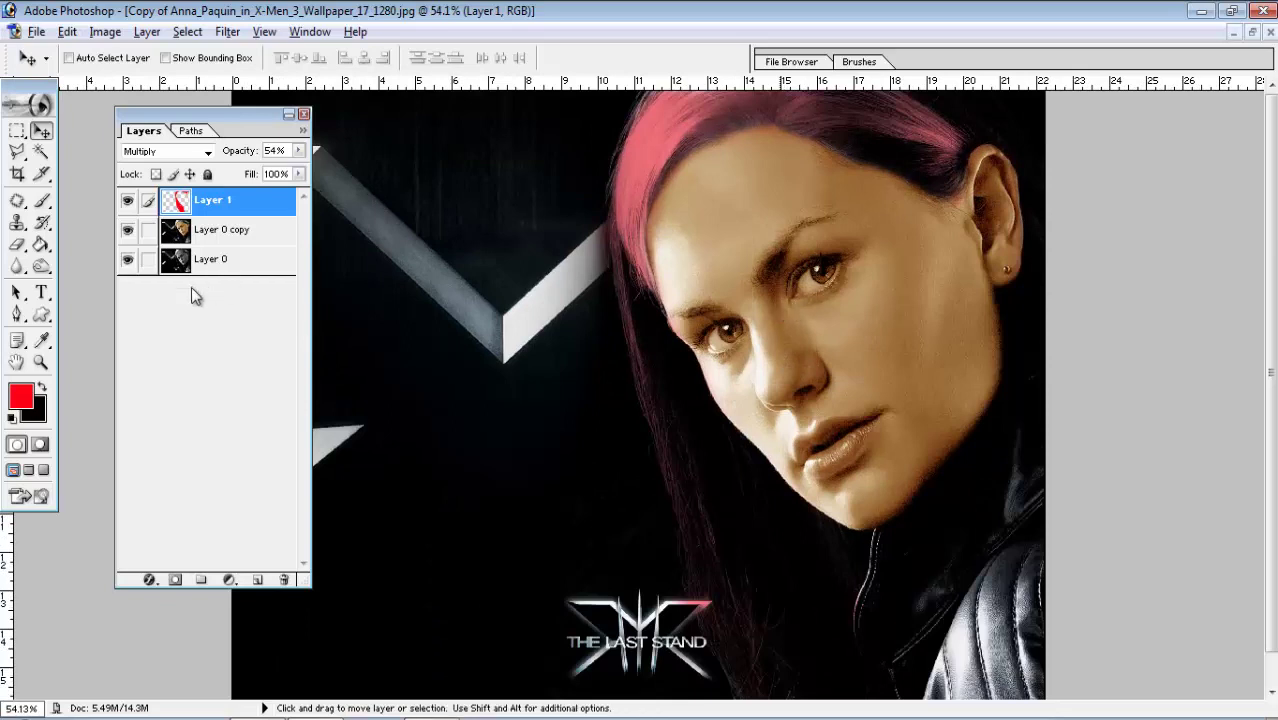
Fit the image to the window, then zoom and pan in to inspect the red-tinted hair.
click(17, 244)
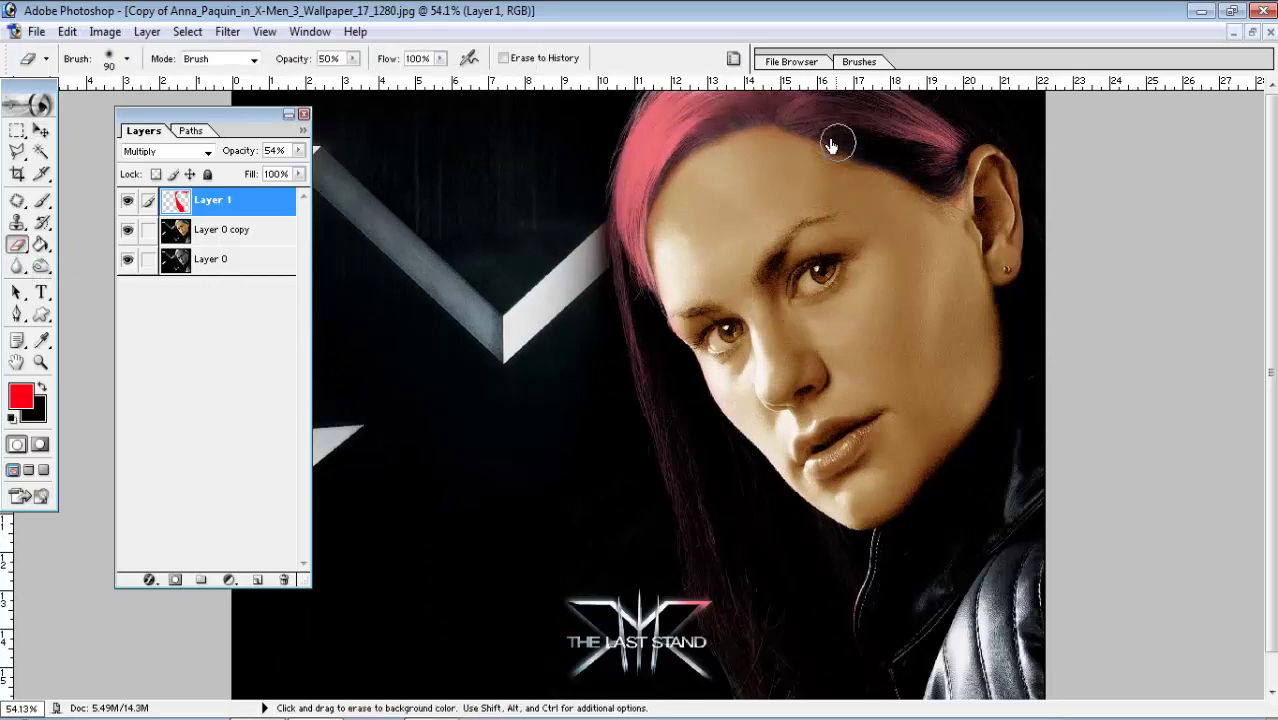
click(41, 200)
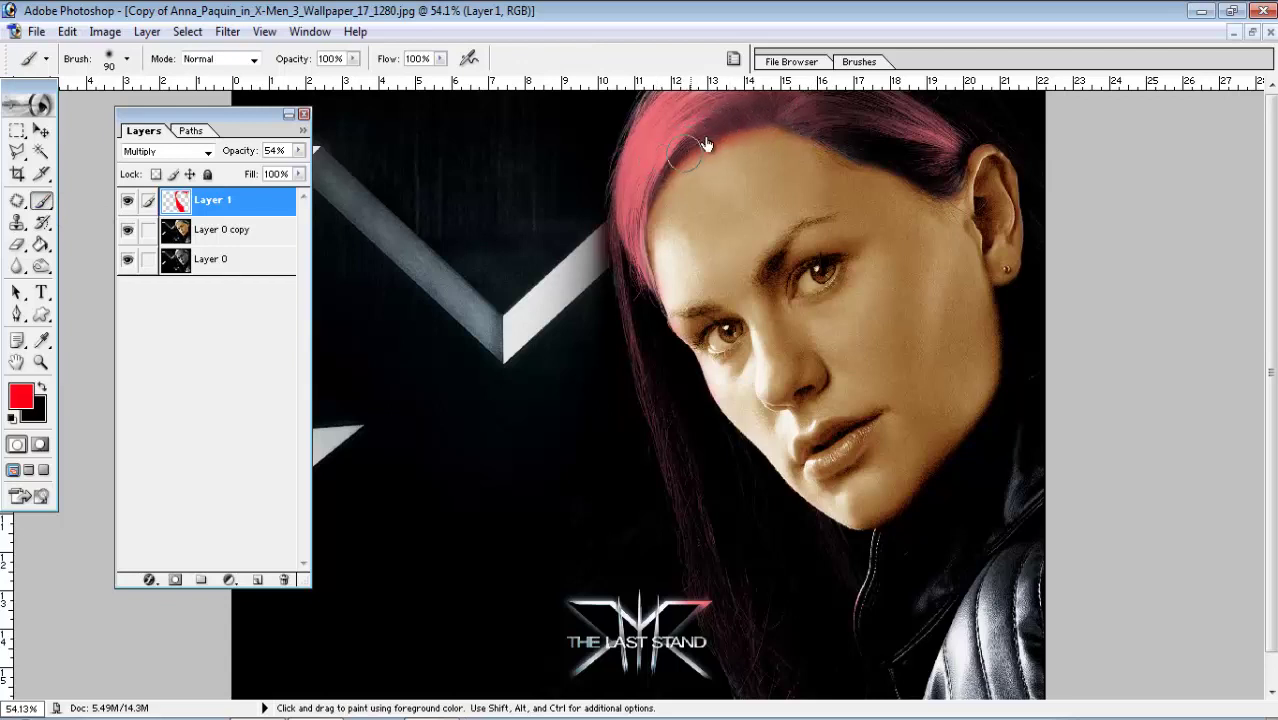
key(ctrl)
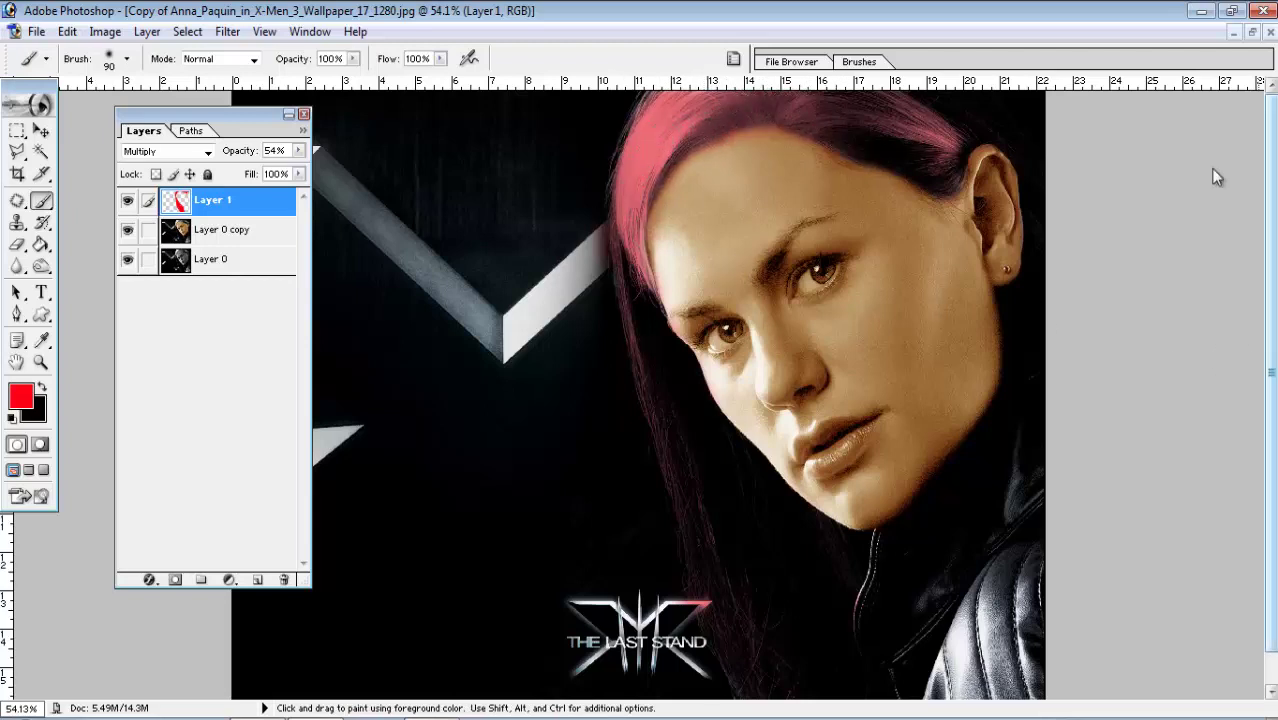
click(41, 131)
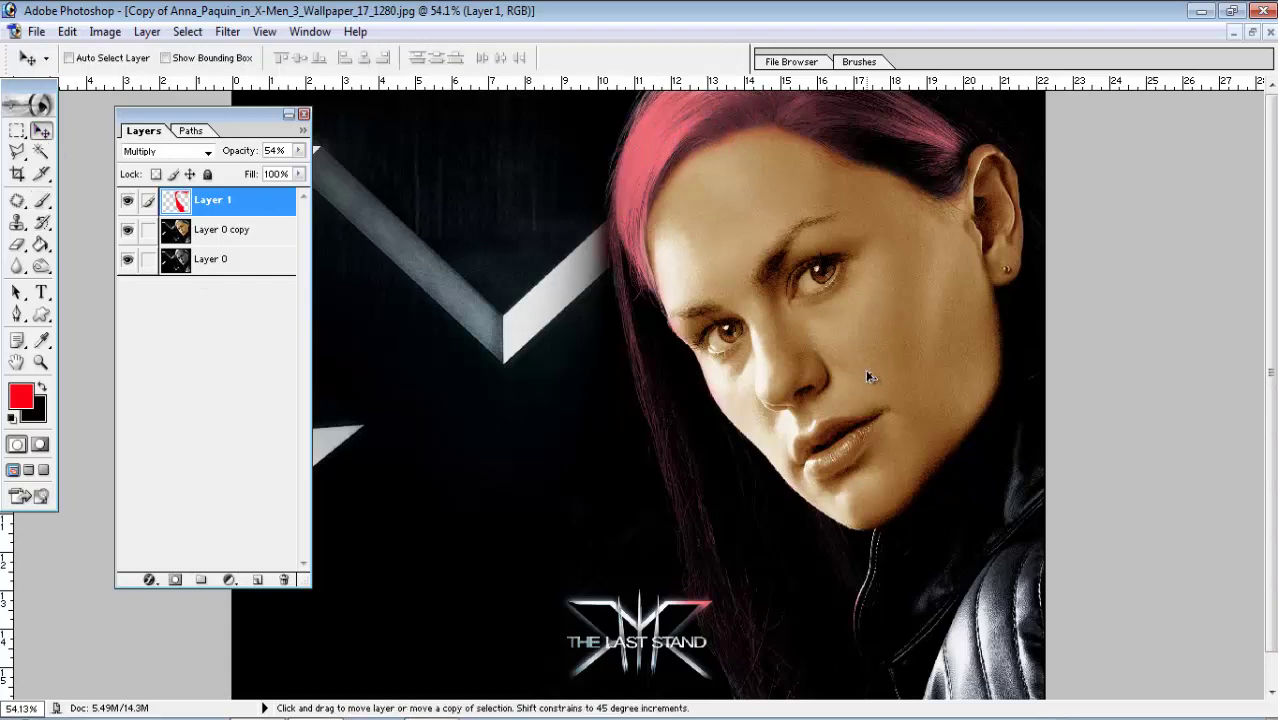
key(ctrl+0)
scroll(874, 372, up, 1)
scroll(788, 297, up, 1)
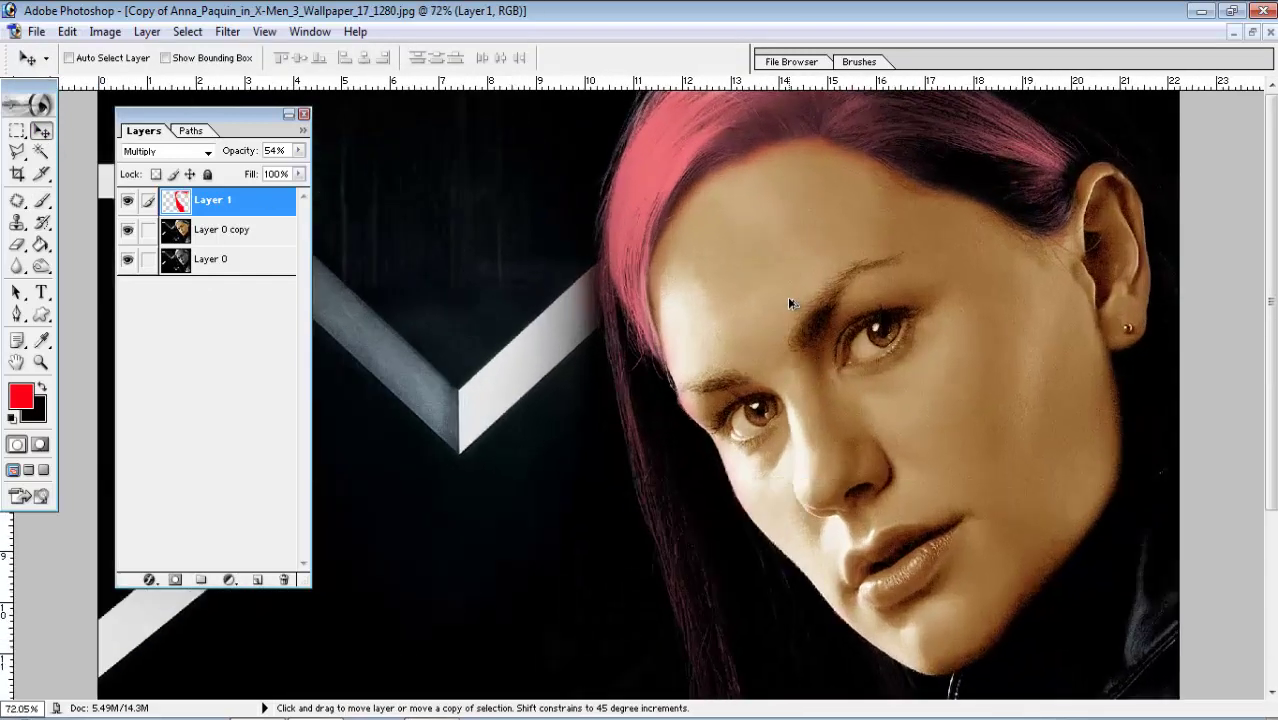
scroll(788, 297, up, 1)
drag(1018, 400, 824, 363)
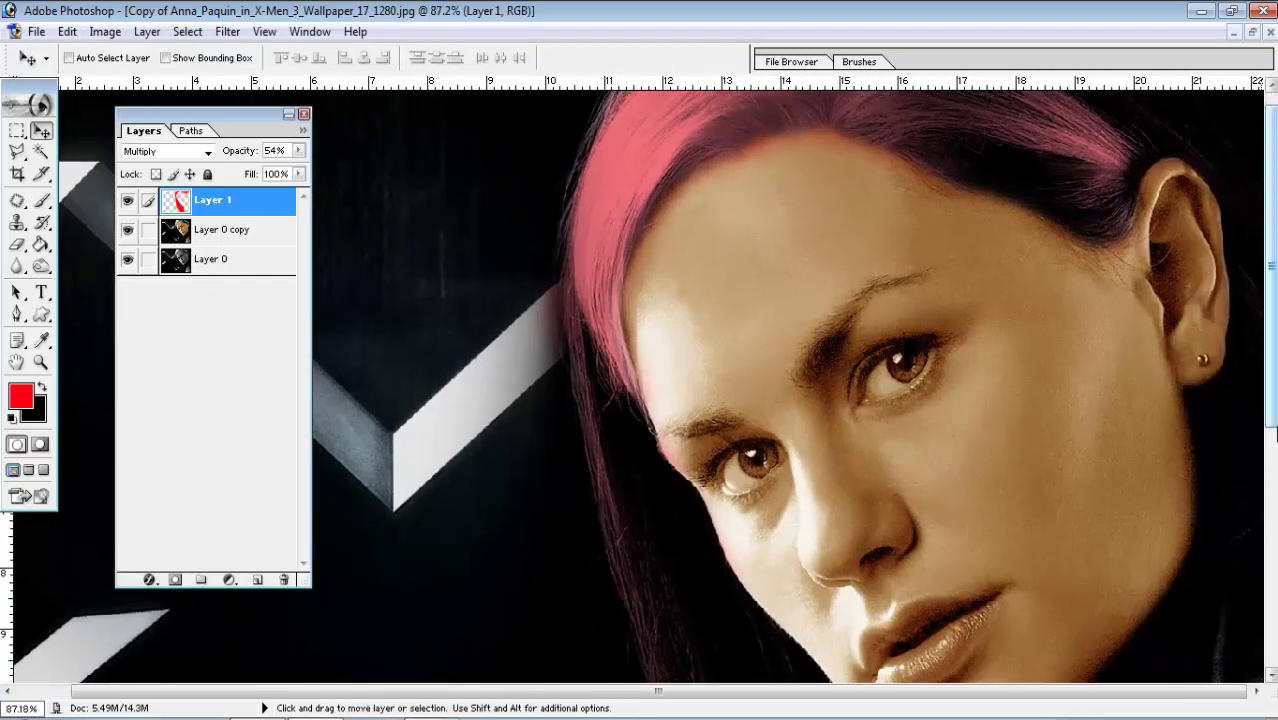
scroll(1022, 492, down, 2)
key(alt+space)
scroll(983, 450, down, 1)
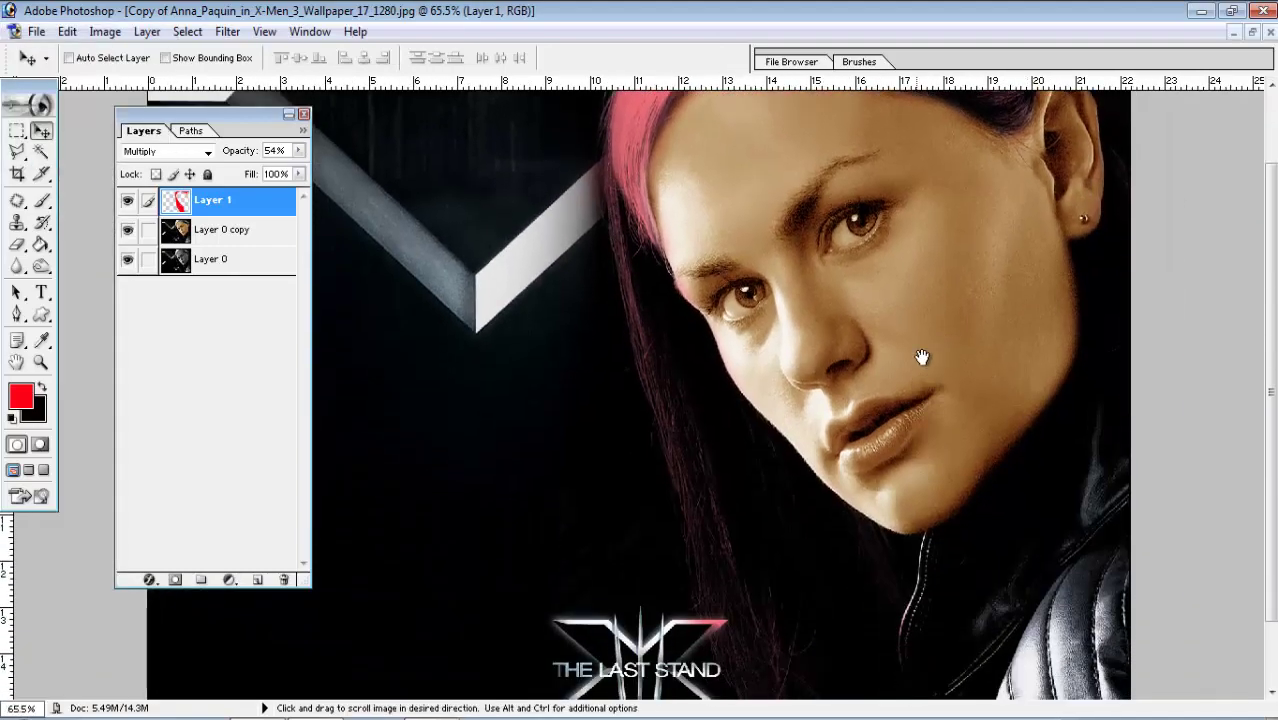
Make Layer 0 copy the active layer from the canvas right-click menu.
right_click(953, 325)
click(965, 320)
scroll(948, 402, up, 1)
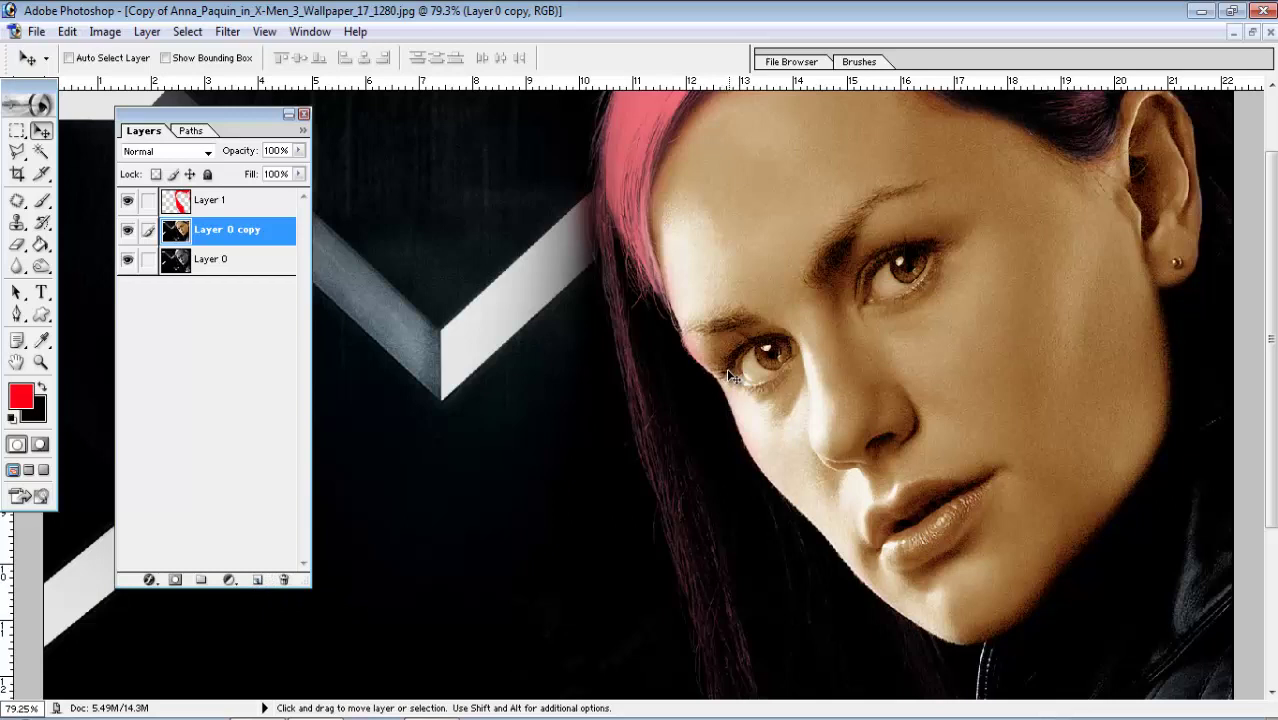
Add a new Layer 2 and ready the Brush tool with black as painting colour.
click(255, 582)
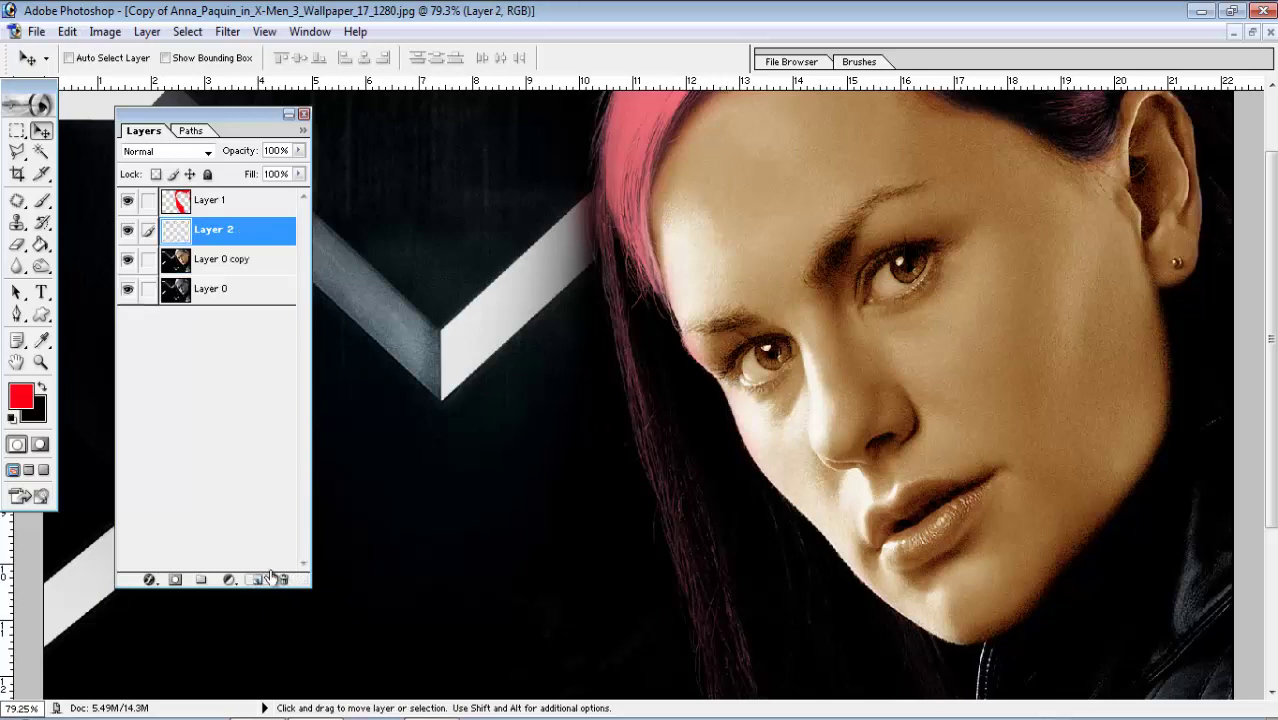
click(41, 201)
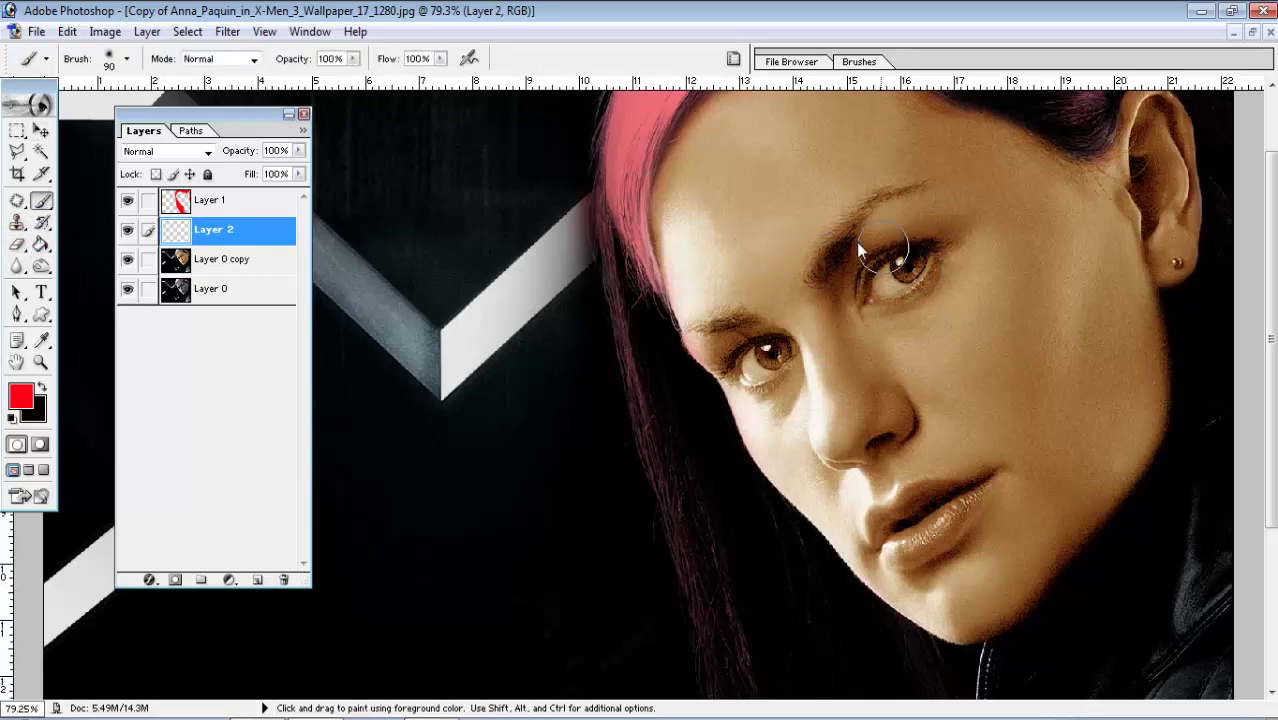
click(208, 152)
click(208, 160)
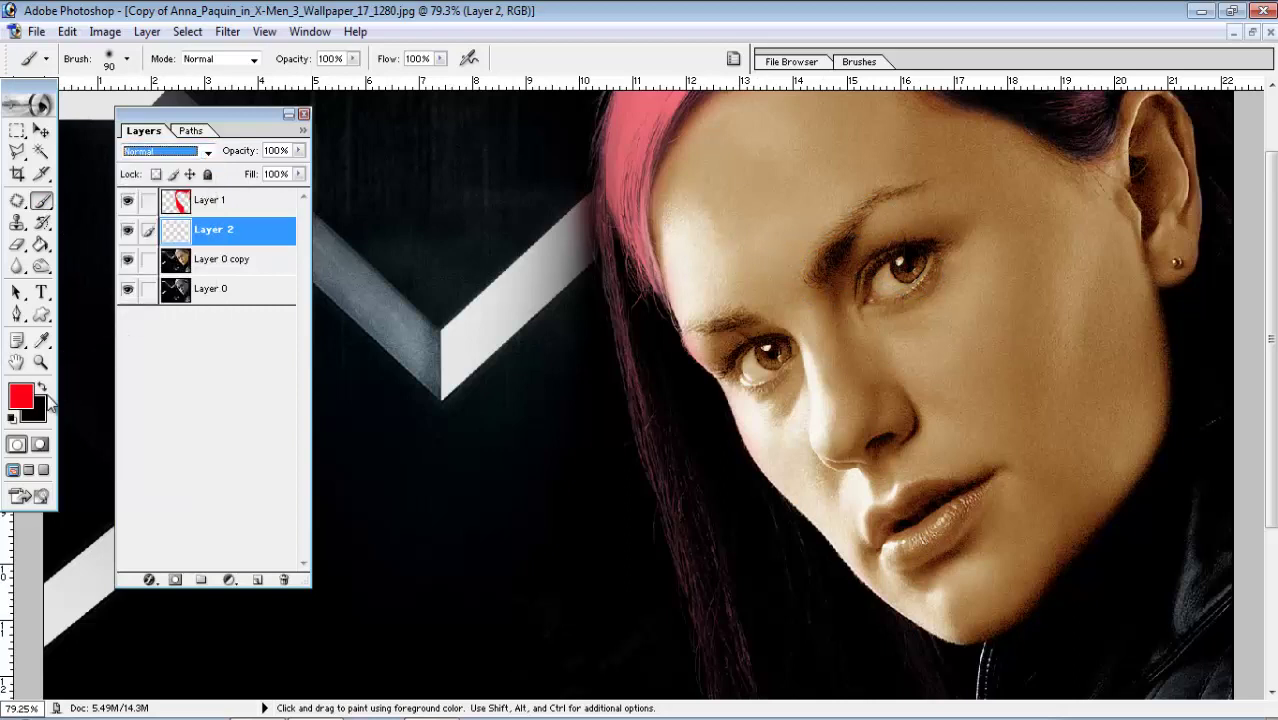
click(42, 390)
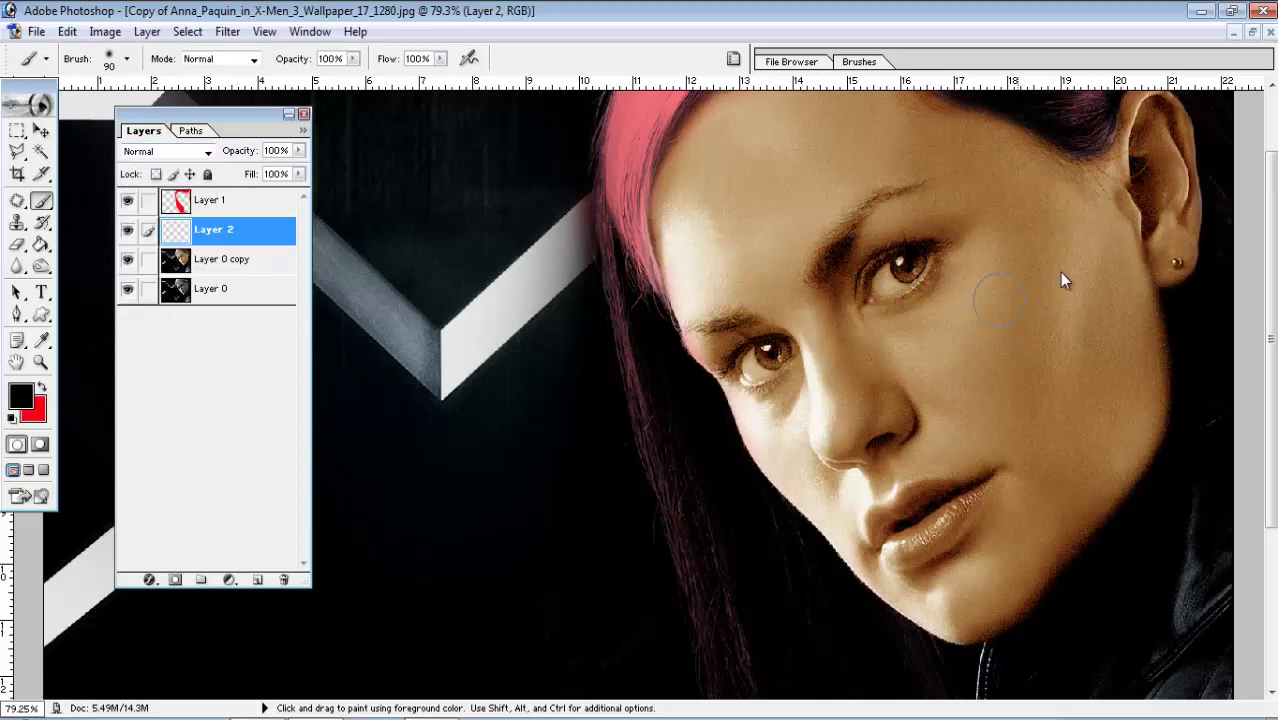
Paint black strokes over both eyebrows on Layer 2.
mouse_move(835, 265)
mouse_down()
mouse_move(922, 197)
mouse_move(970, 257)
mouse_up()
key(ctrl+z)
mouse_move(825, 288)
mouse_down()
mouse_move(848, 236)
mouse_move(921, 183)
mouse_up()
drag(775, 318, 697, 363)
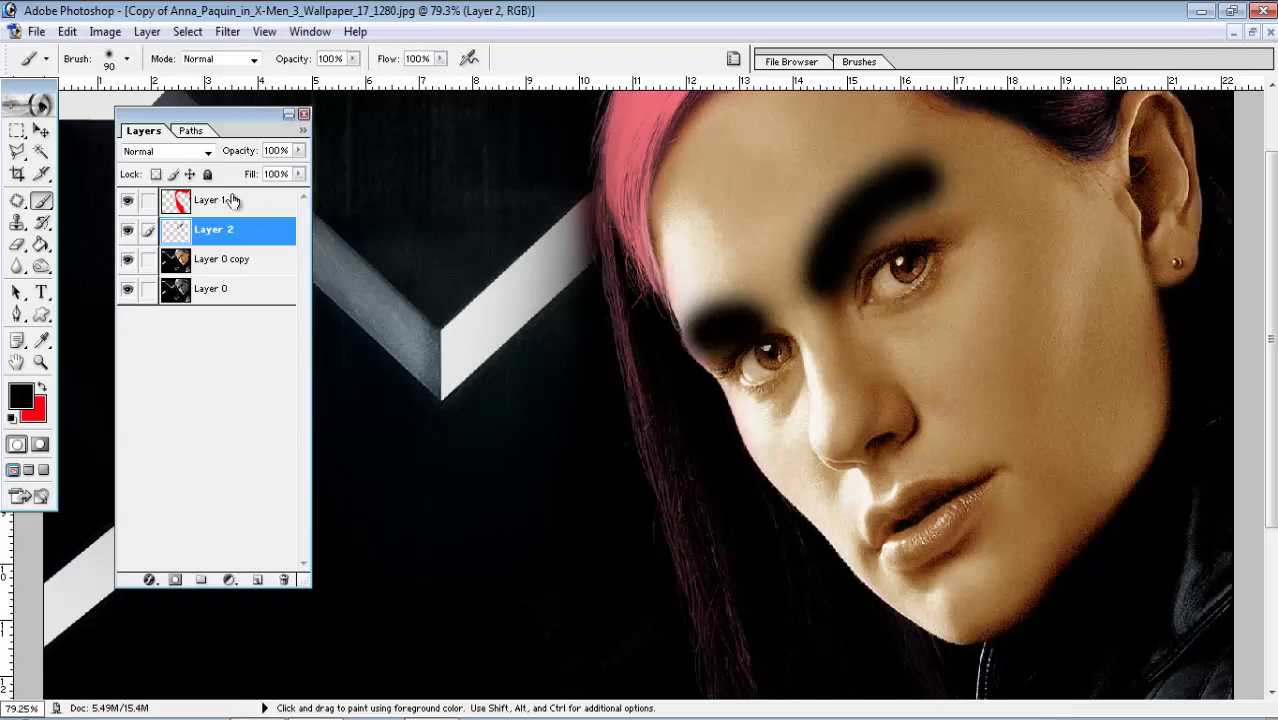
Cycle Layer 2's blend modes, trying Soft Light, Hard Light, Difference, Luminosity and Color.
click(172, 154)
key(Down)
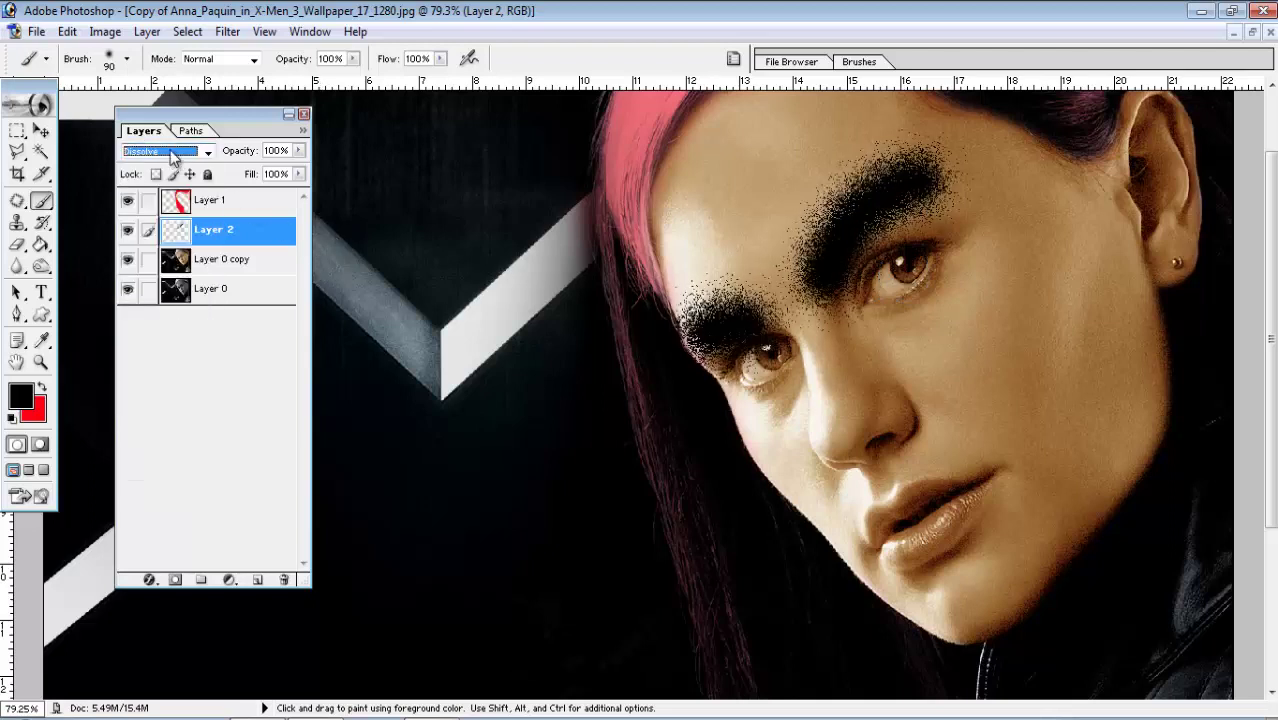
key(Down)
key(Down)
key(Down)
key(Down)
key(Down)
key(Down)
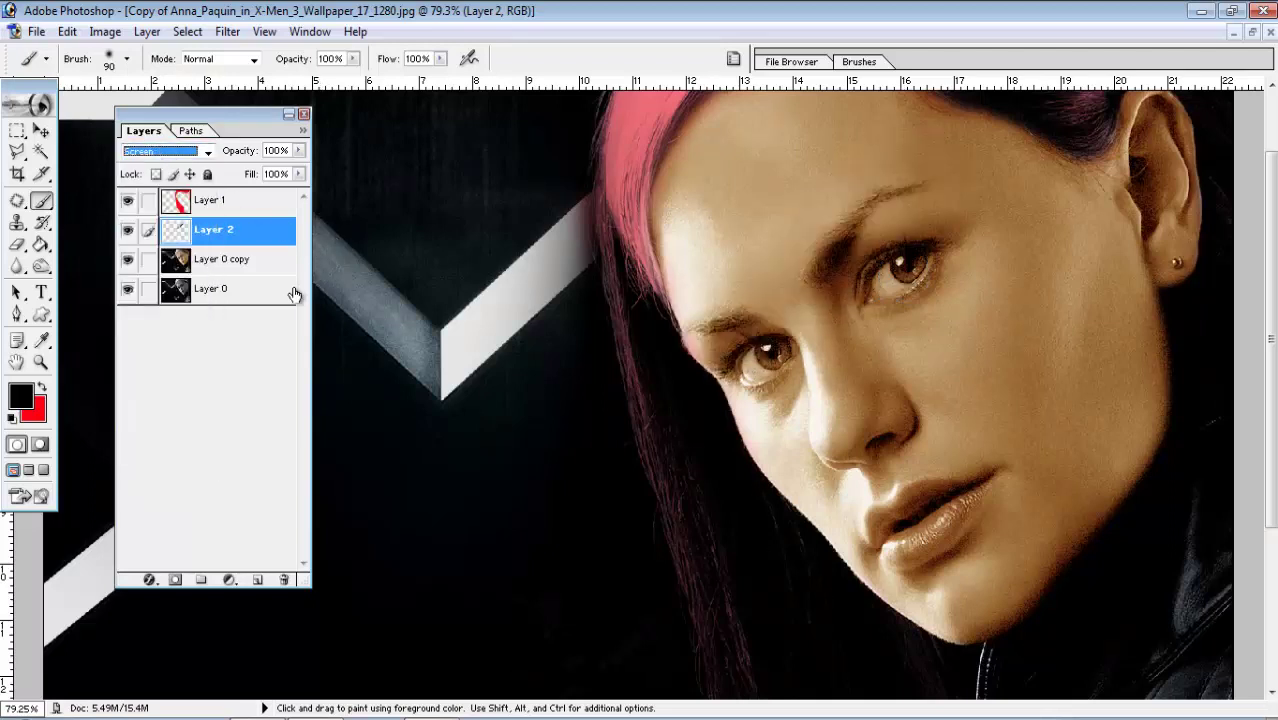
key(Down)
key(Down)
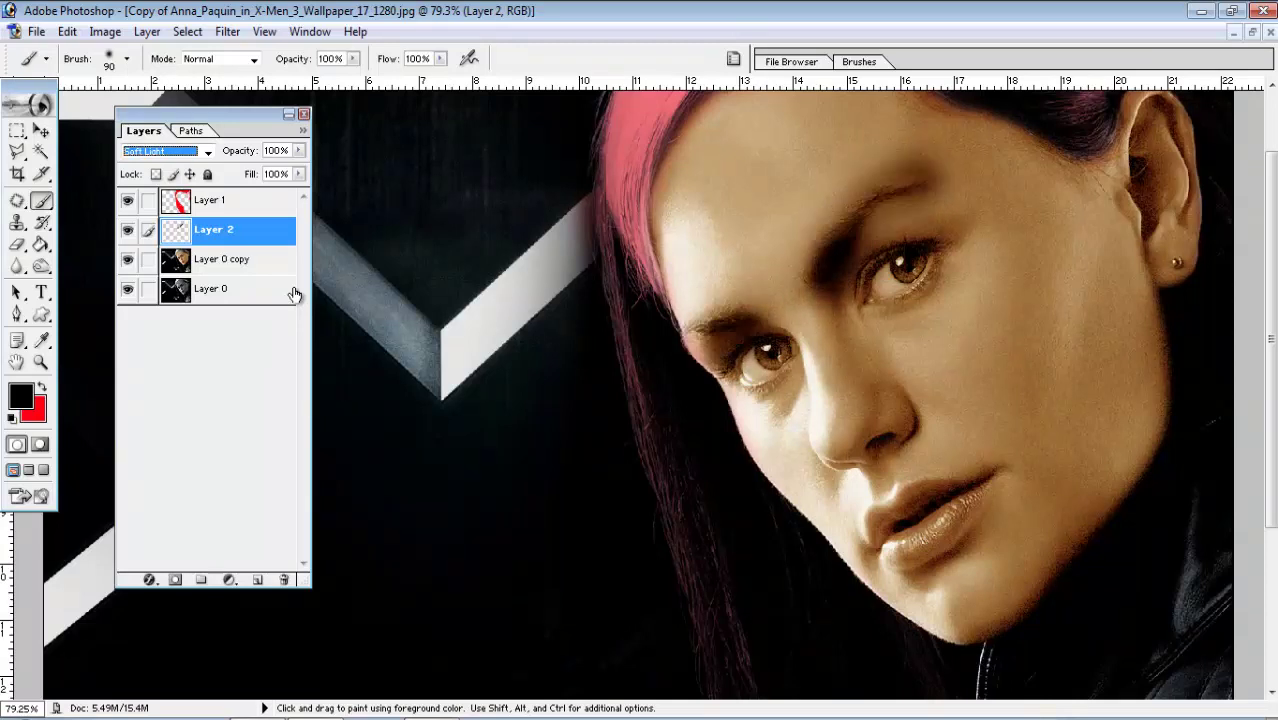
key(Down)
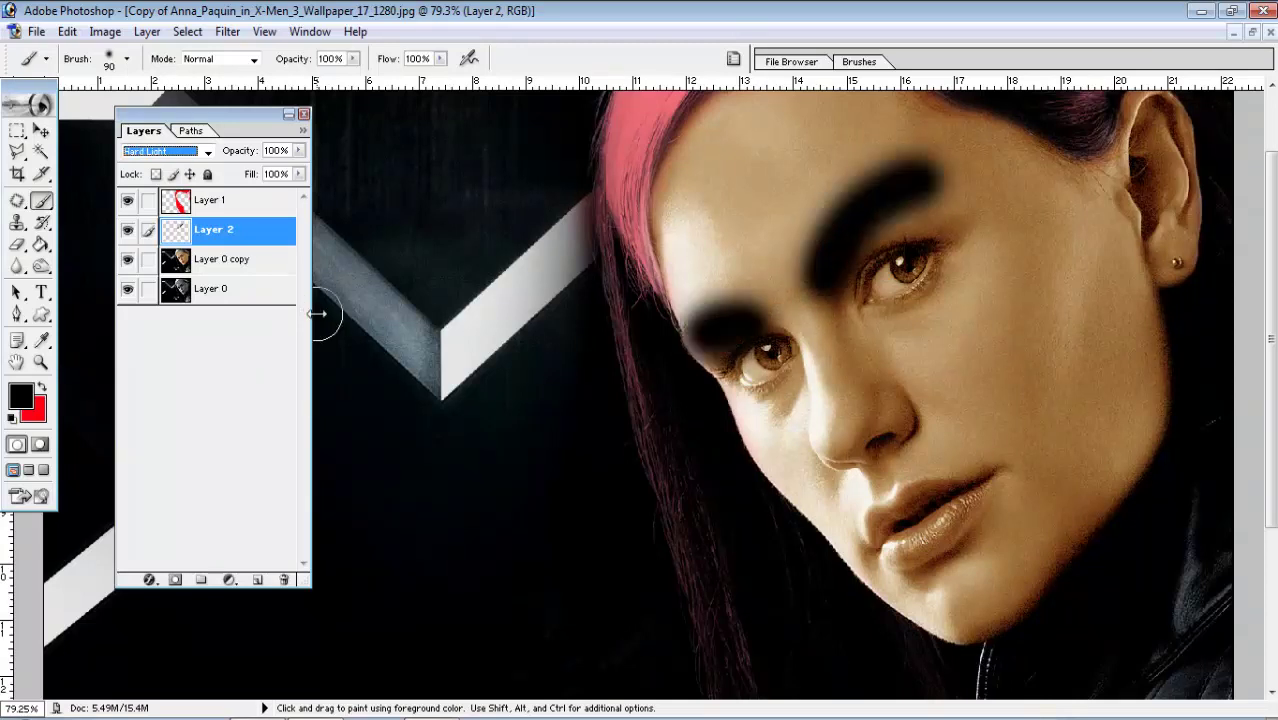
key(Down)
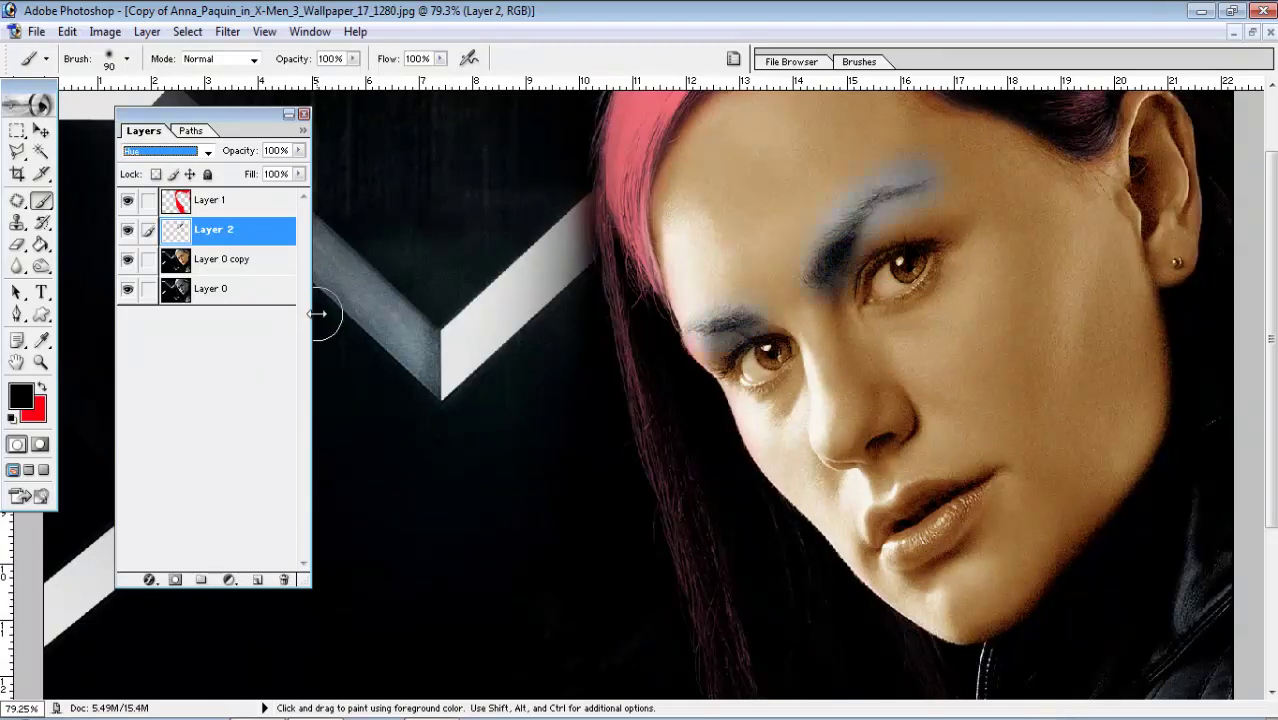
key(Down)
key(Down)
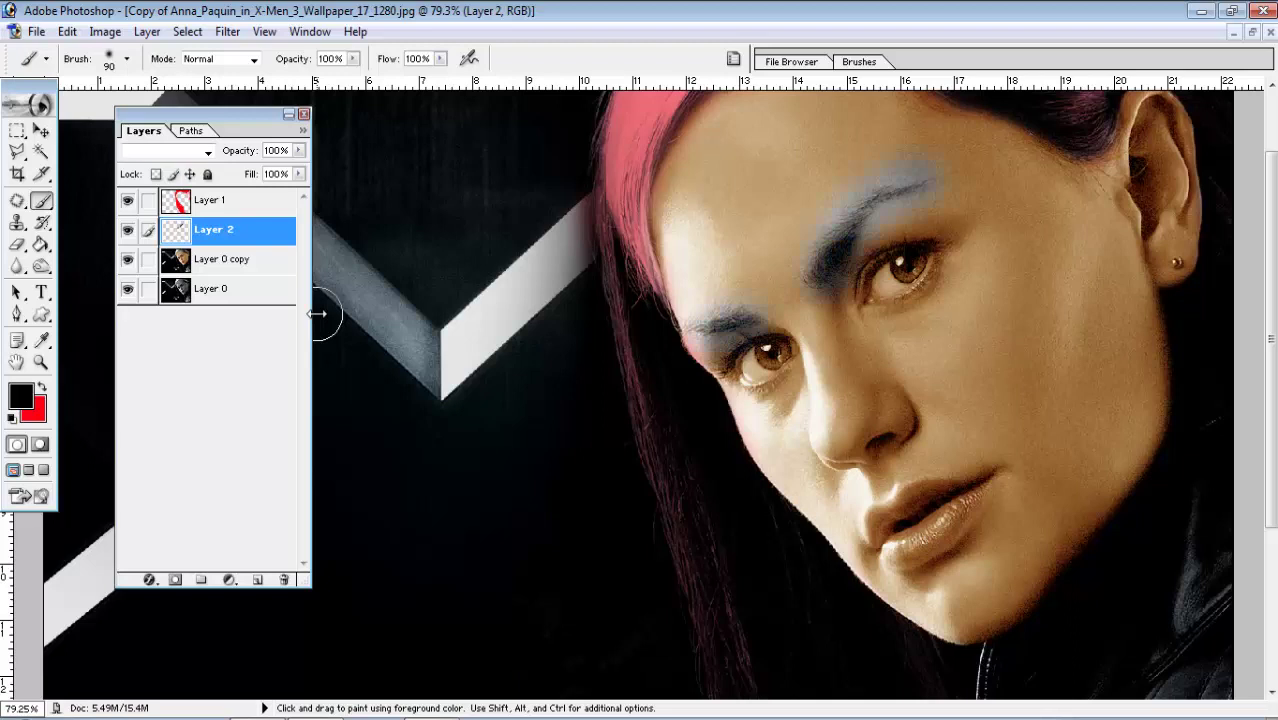
key(Down)
key(Up)
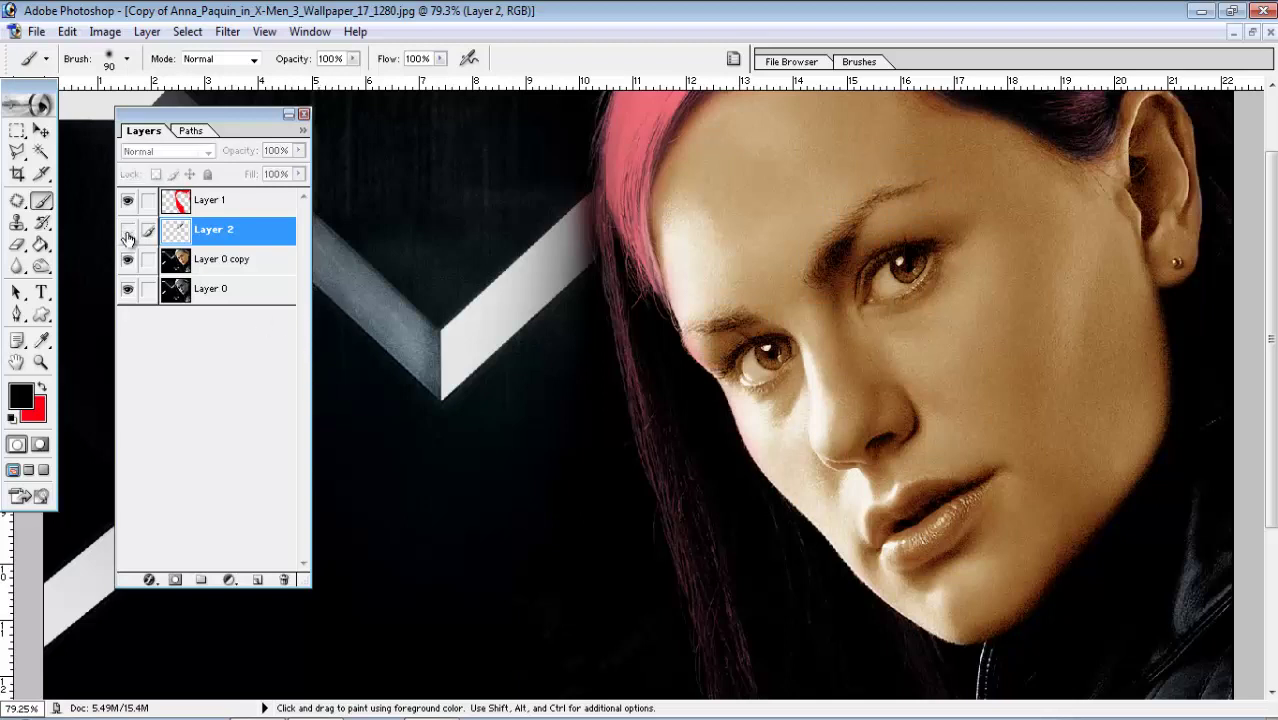
Compare Layer 2 hidden and shown, and settle its blend mode on Soft Light.
click(127, 232)
click(127, 231)
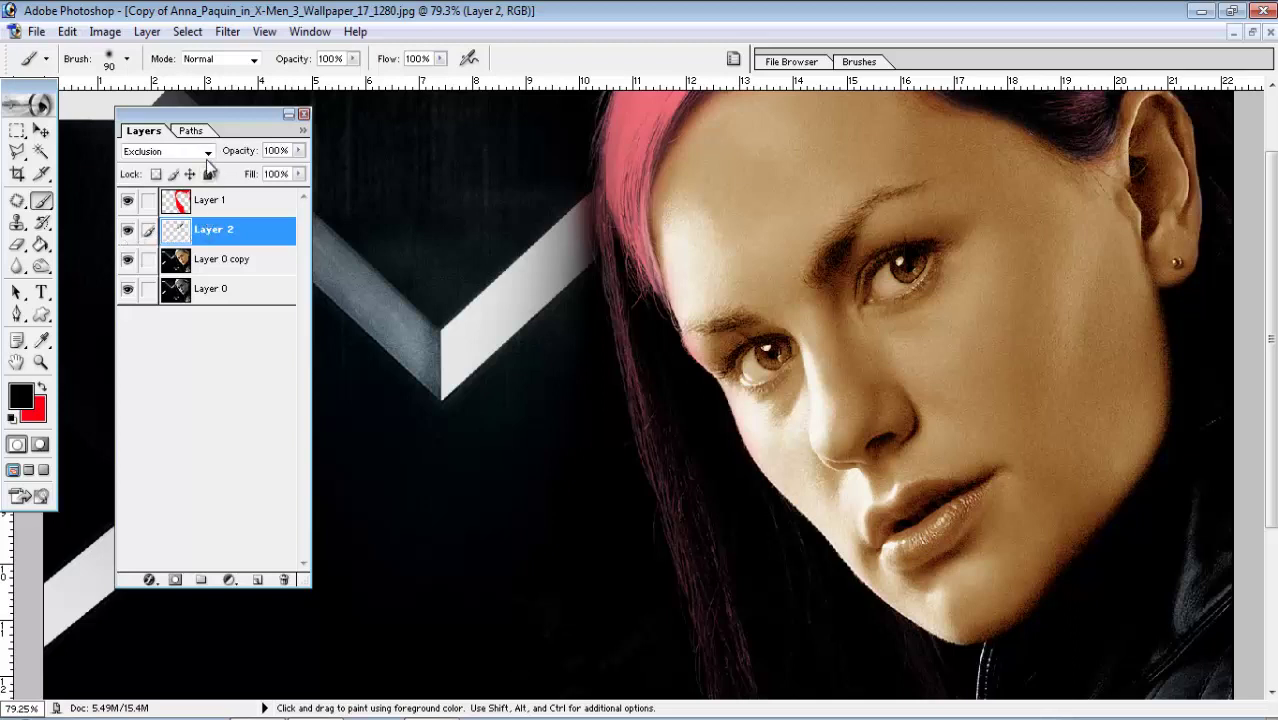
click(155, 151)
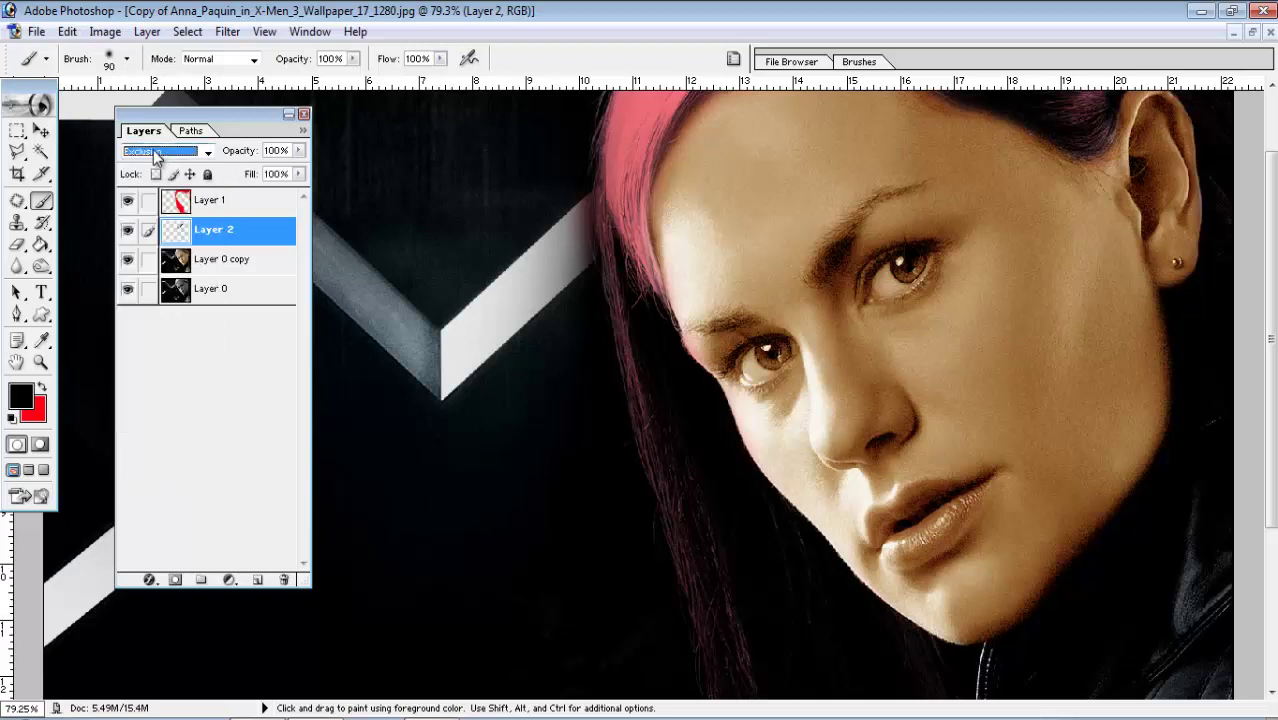
key(Up)
key(Up)
key(Up)
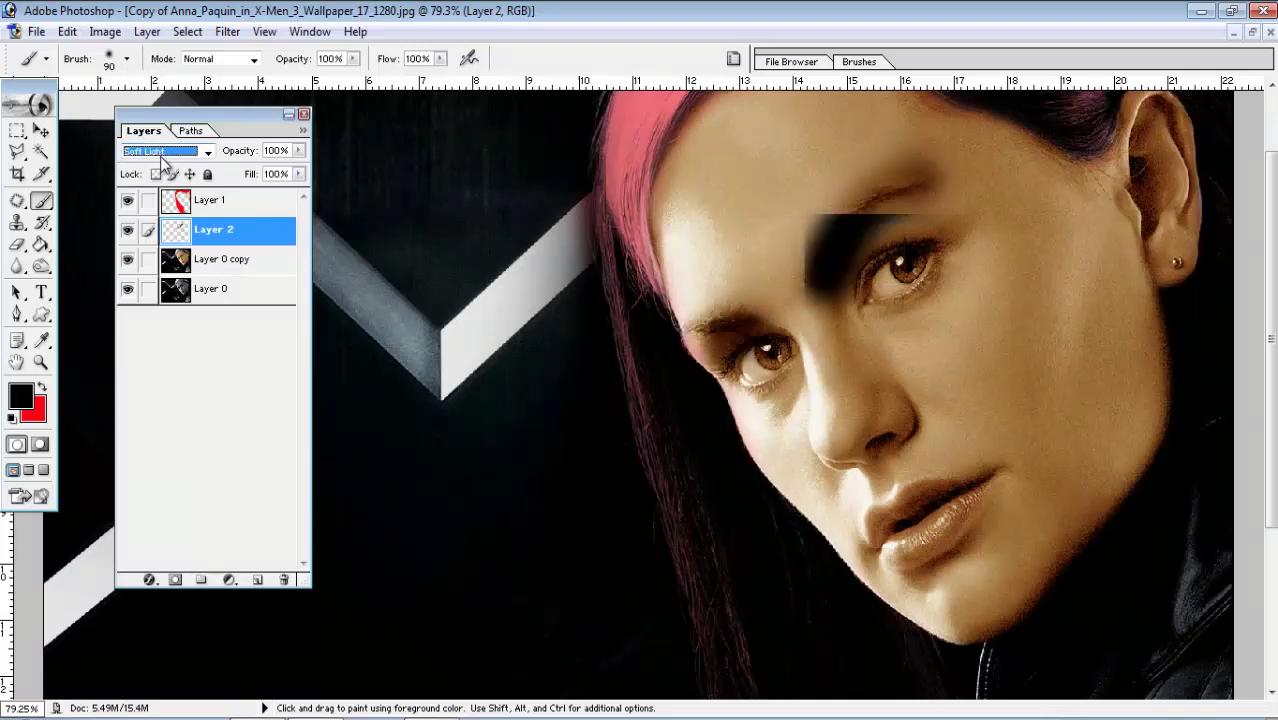
key(Up)
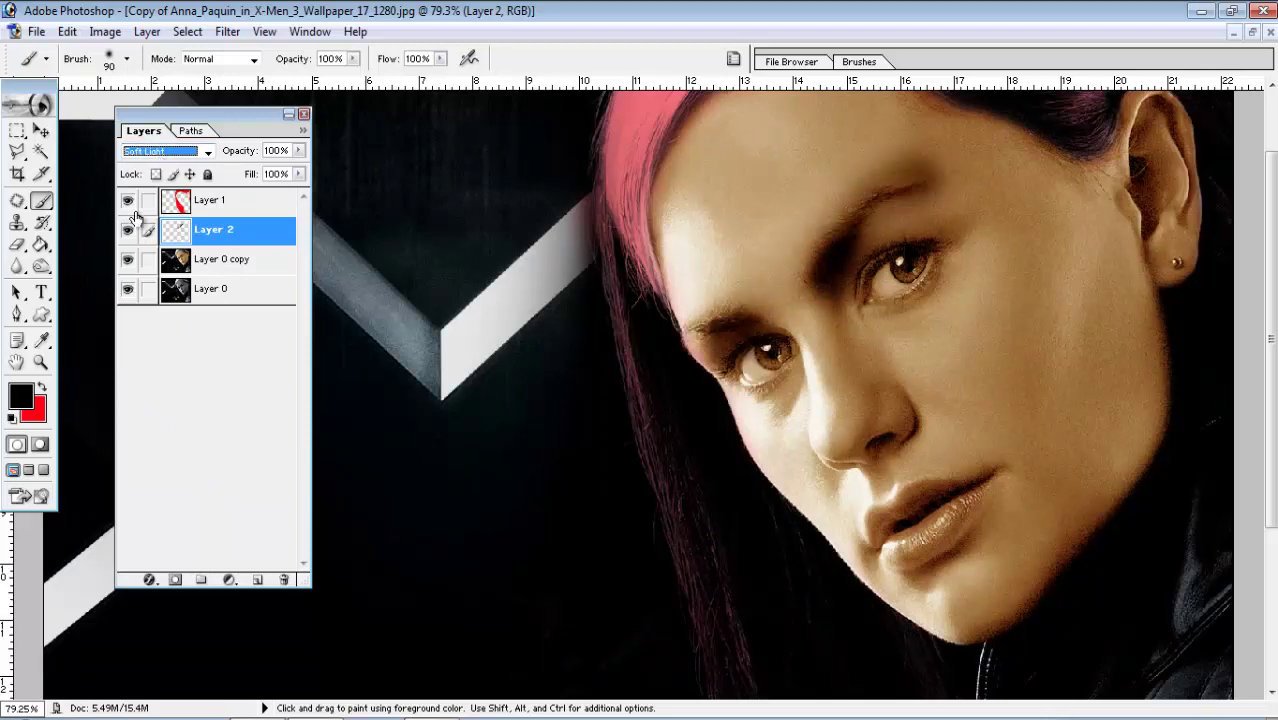
click(127, 230)
click(127, 231)
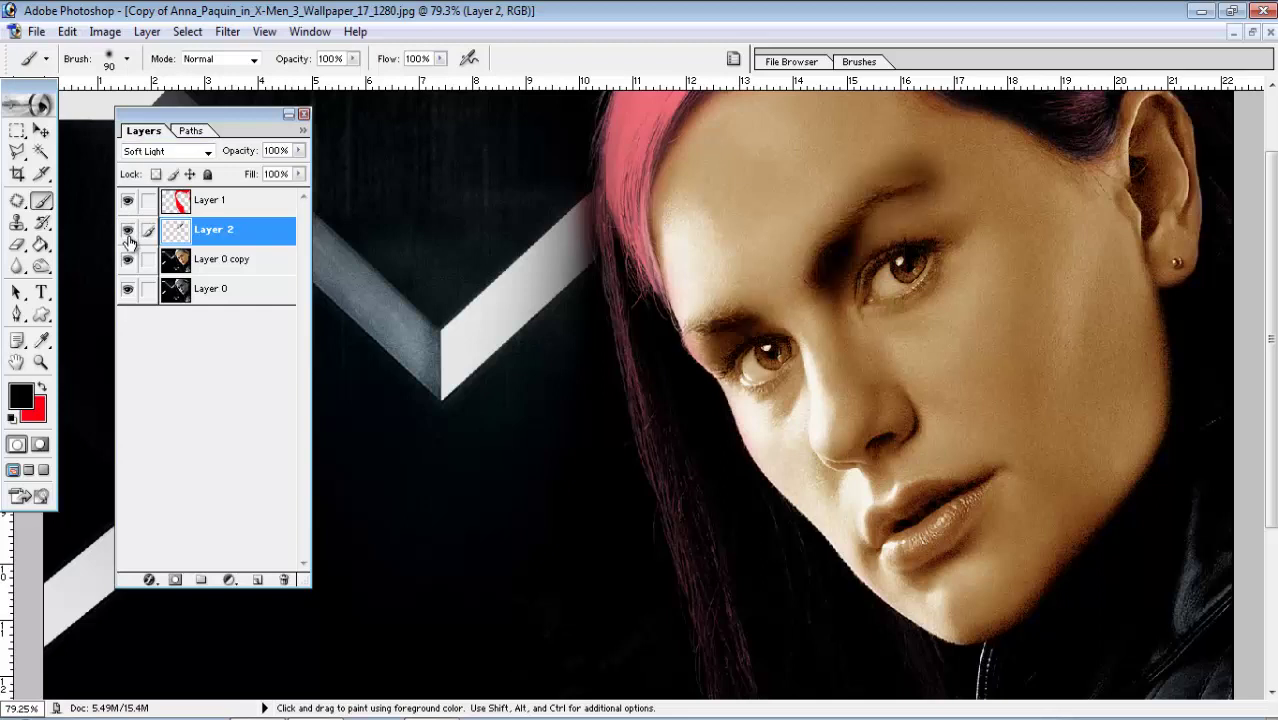
Blur the eyebrow strokes using the Blur tool at 100% strength with a 45 px brush.
click(17, 265)
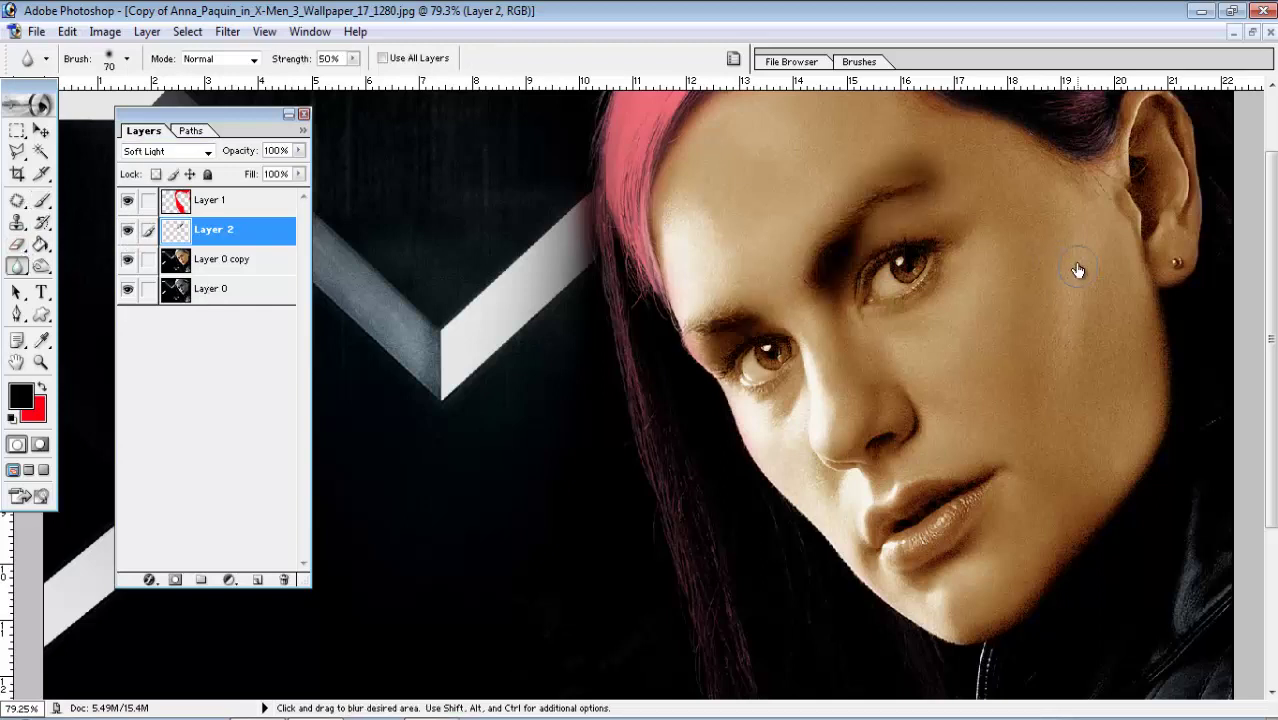
drag(977, 194, 972, 172)
drag(353, 58, 401, 78)
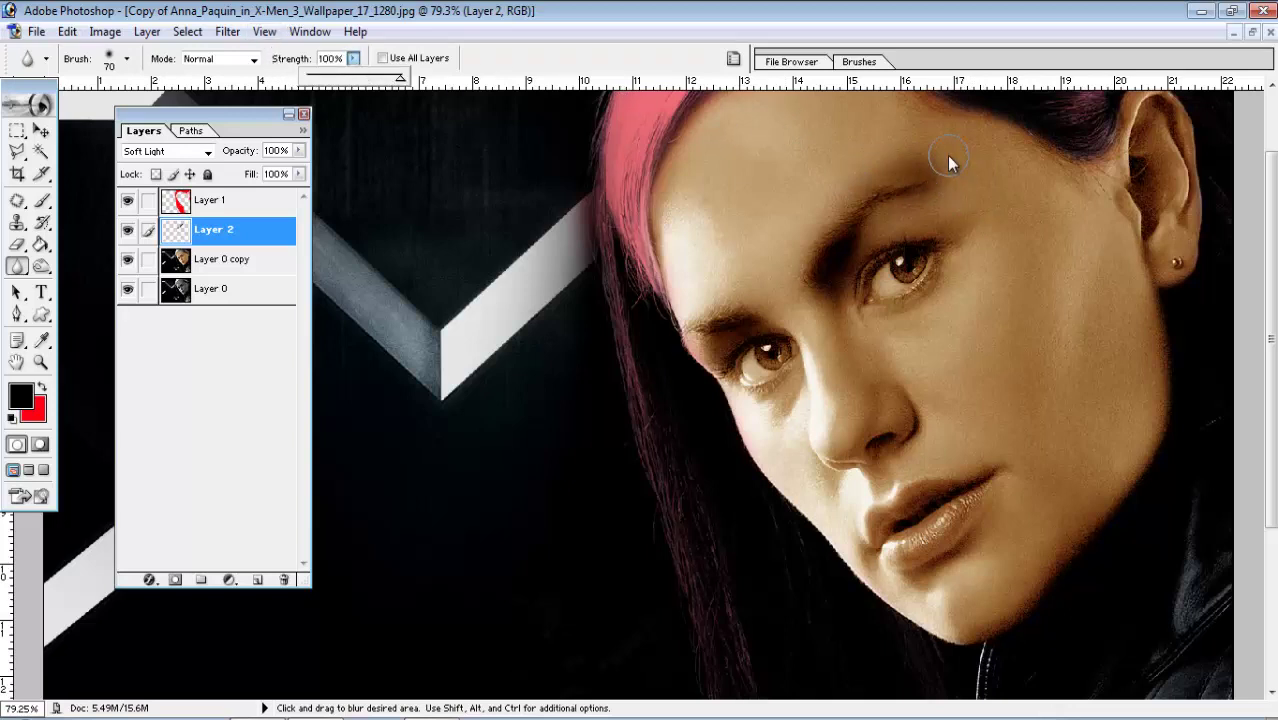
click(126, 59)
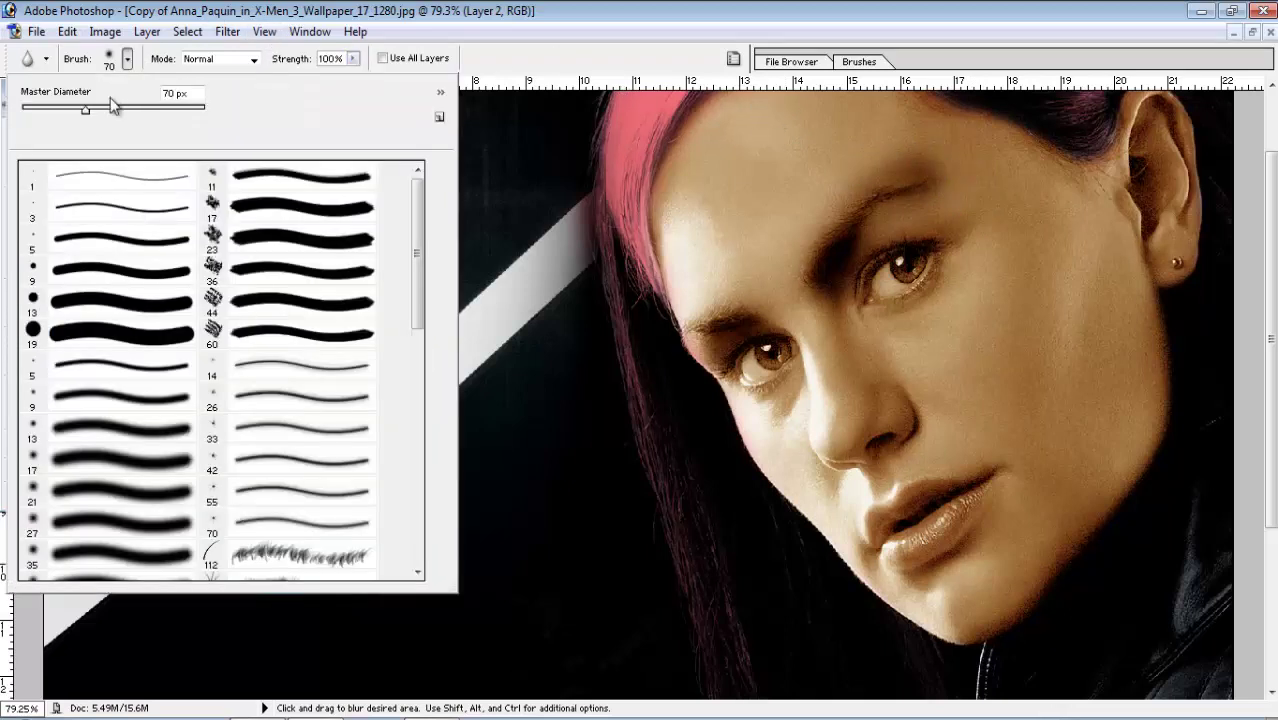
click(62, 111)
click(918, 156)
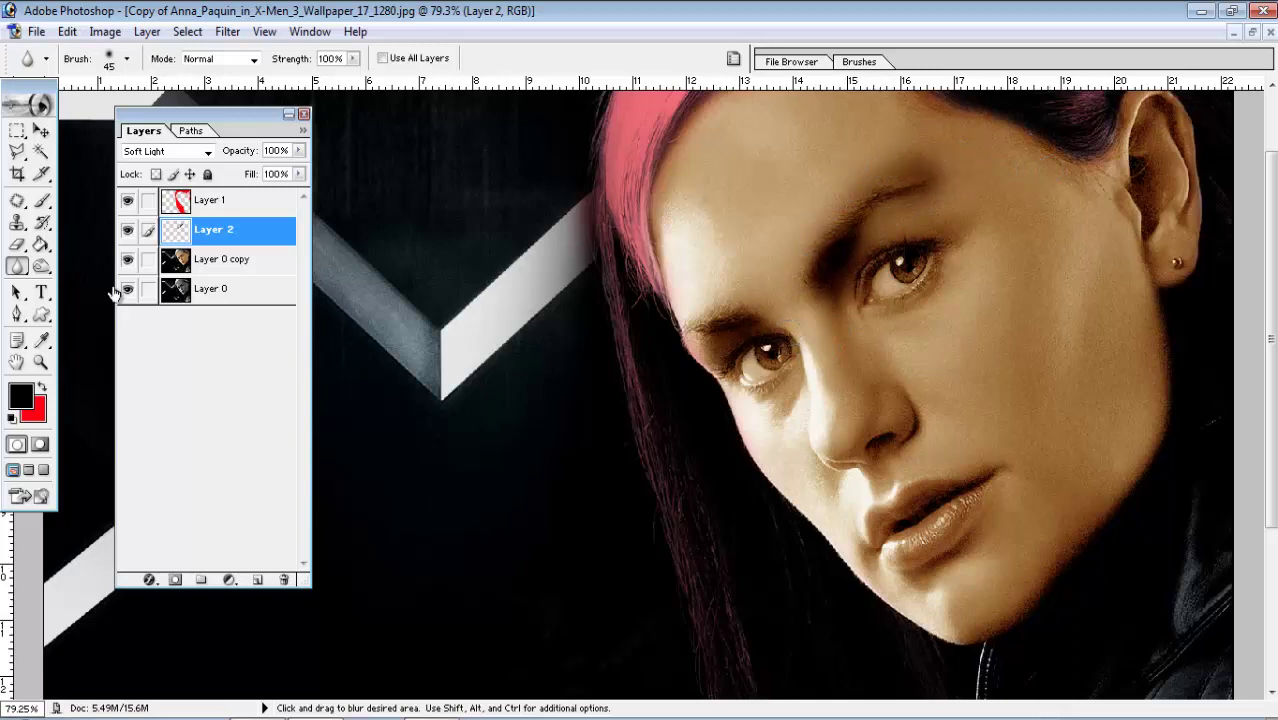
Toggle Layer 2's visibility to compare the softened eyebrows.
click(128, 230)
click(128, 230)
click(128, 230)
click(128, 230)
key(e)
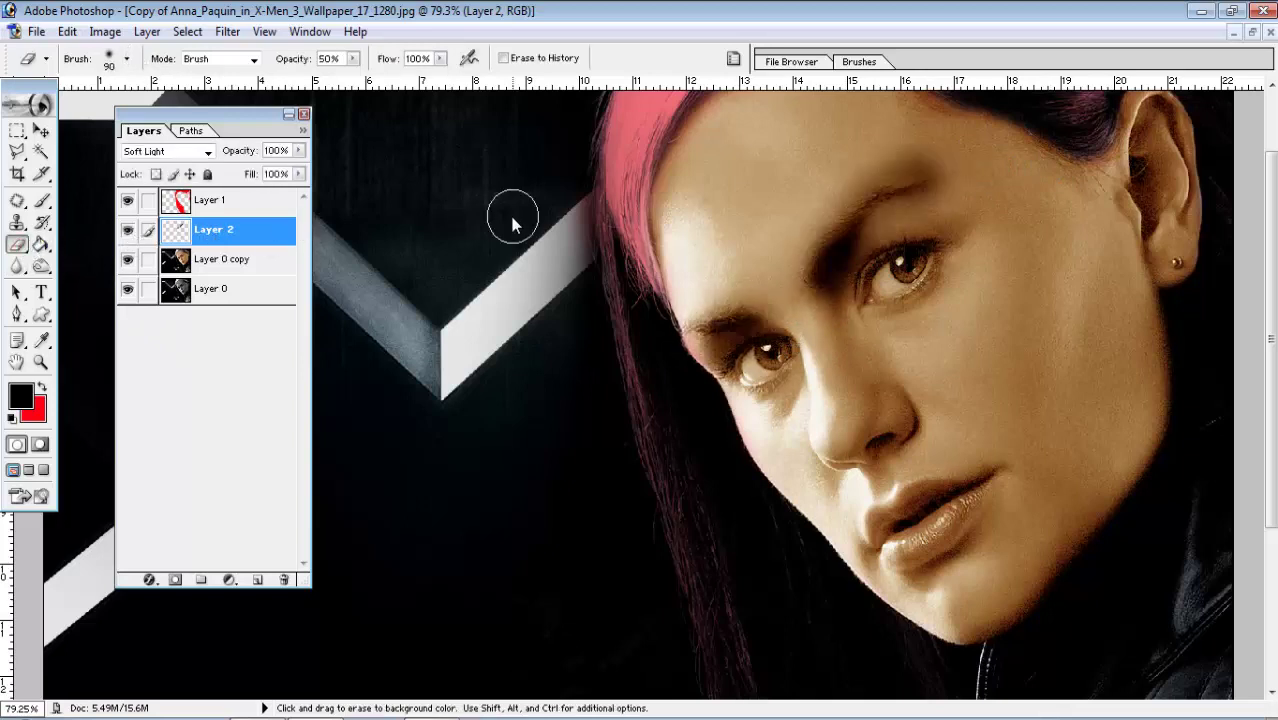
Erase Layer 2's shading over the right eye with a 59 px, 35%-opacity eraser.
click(127, 61)
drag(103, 108, 95, 108)
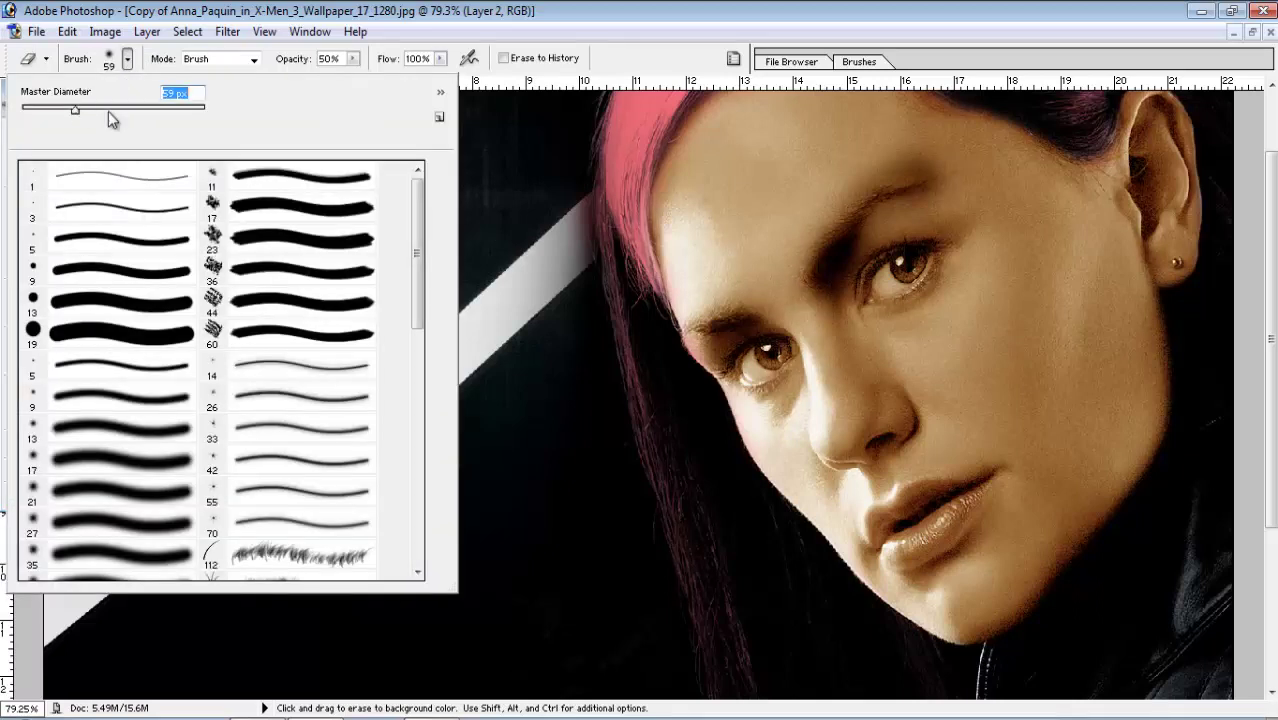
click(507, 144)
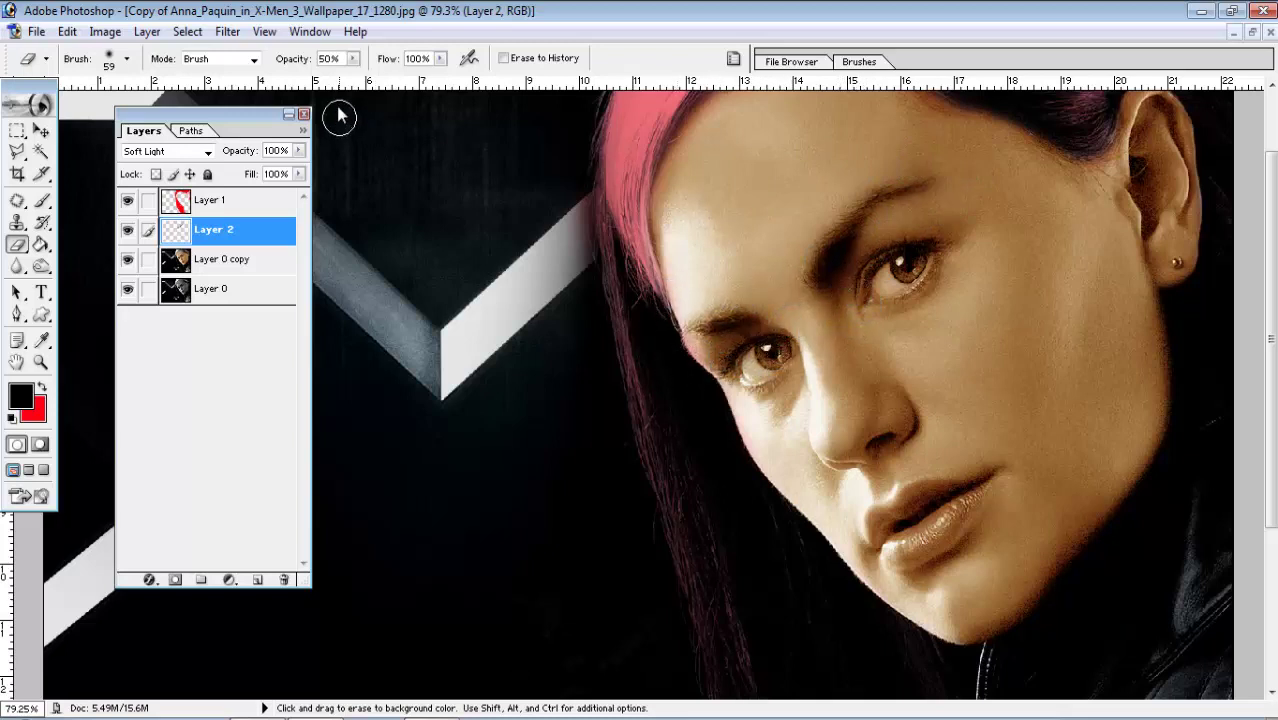
click(354, 59)
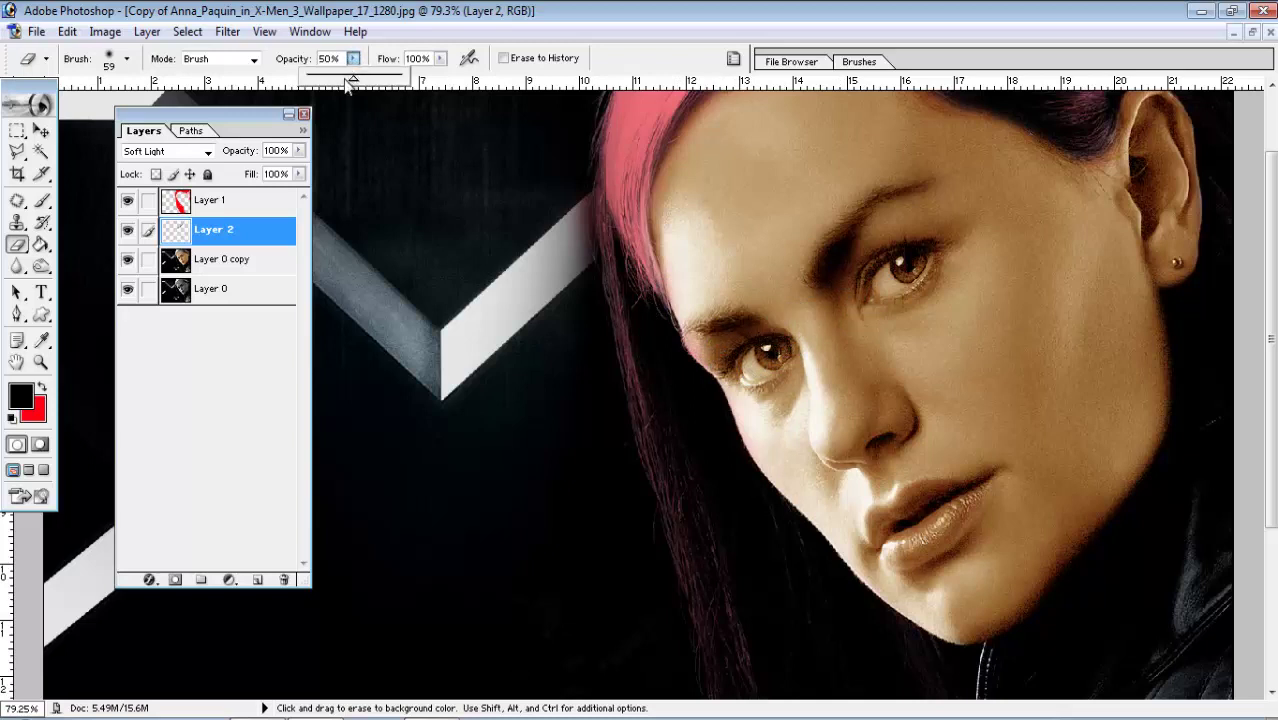
click(857, 291)
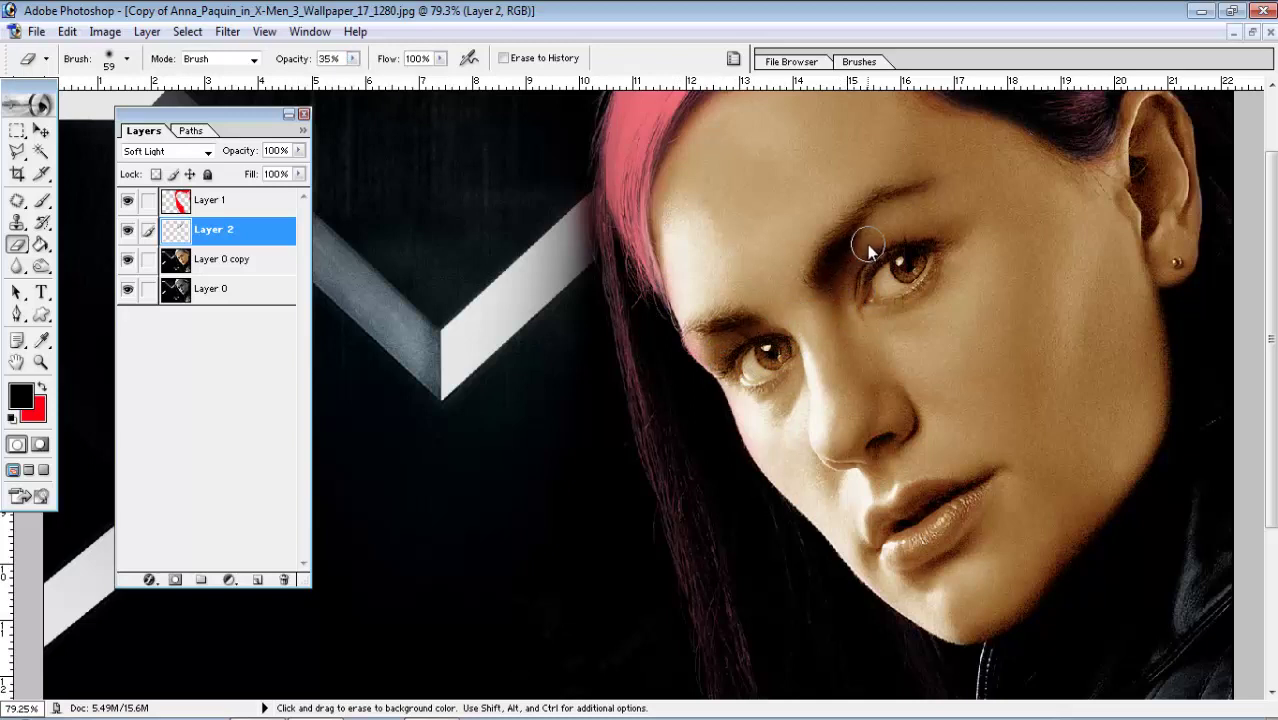
drag(898, 243, 839, 303)
Toggle Layer 2 on and off to compare the eye shading, leaving it visible.
click(127, 230)
click(128, 231)
click(128, 231)
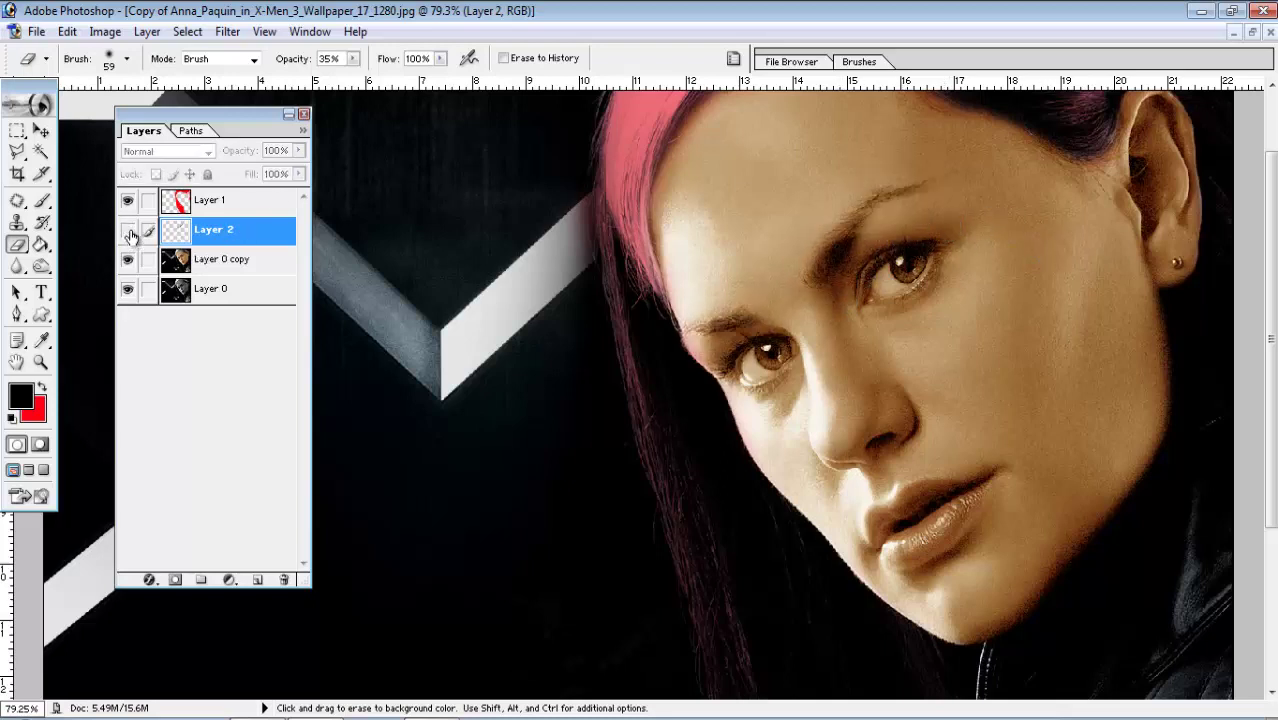
click(128, 231)
click(128, 231)
click(128, 231)
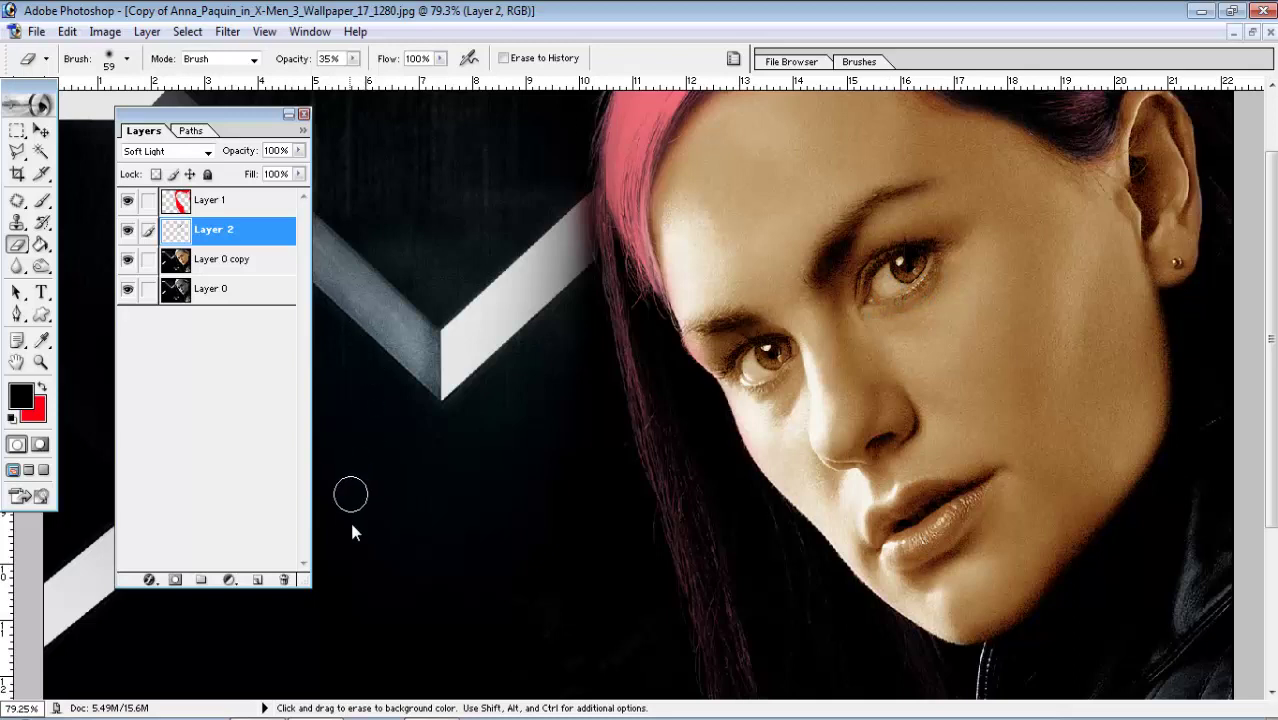
Add a new Layer 3 and set the foreground colour to white.
click(256, 582)
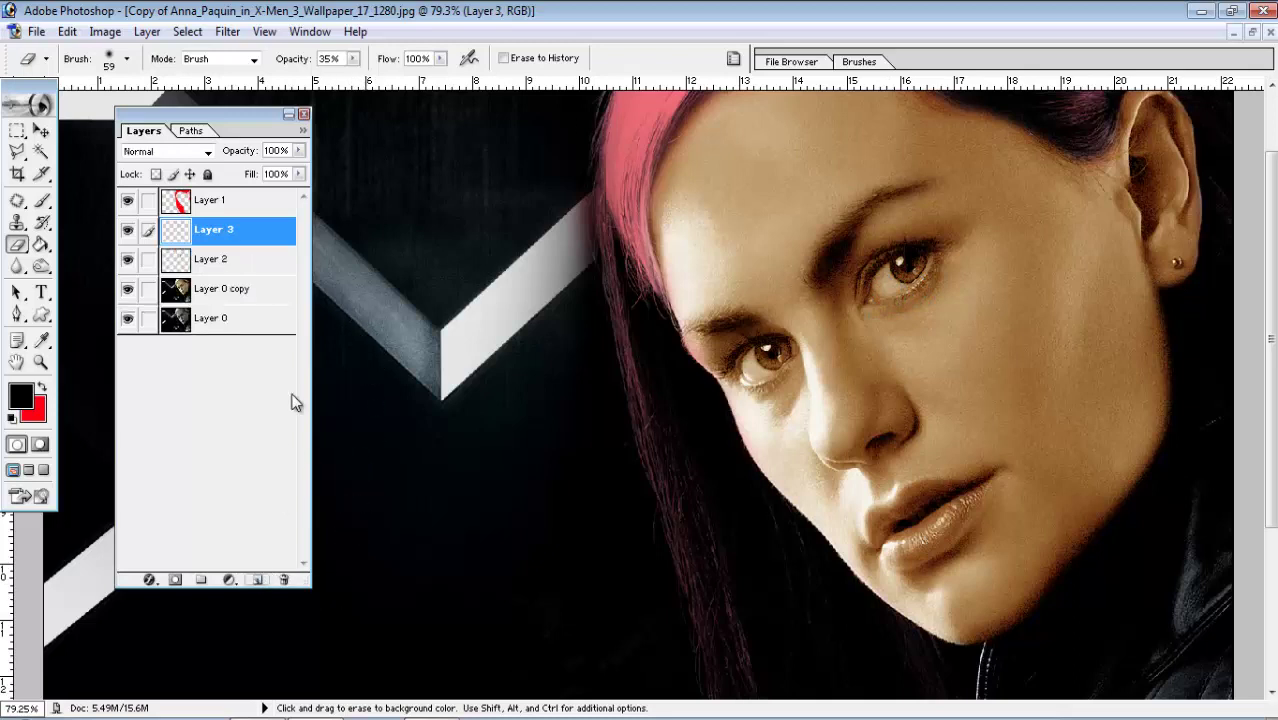
mouse_move(206, 118)
mouse_down()
mouse_move(310, 128)
mouse_move(245, 124)
mouse_up()
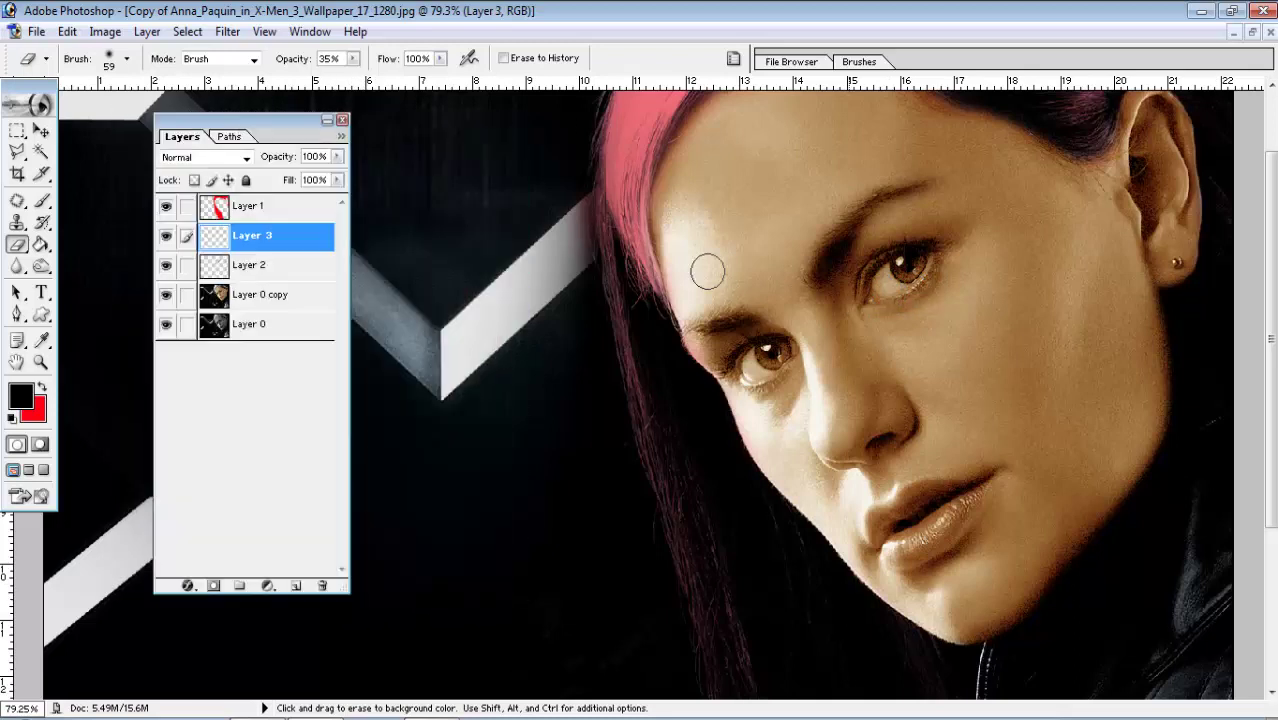
click(24, 400)
click(50, 244)
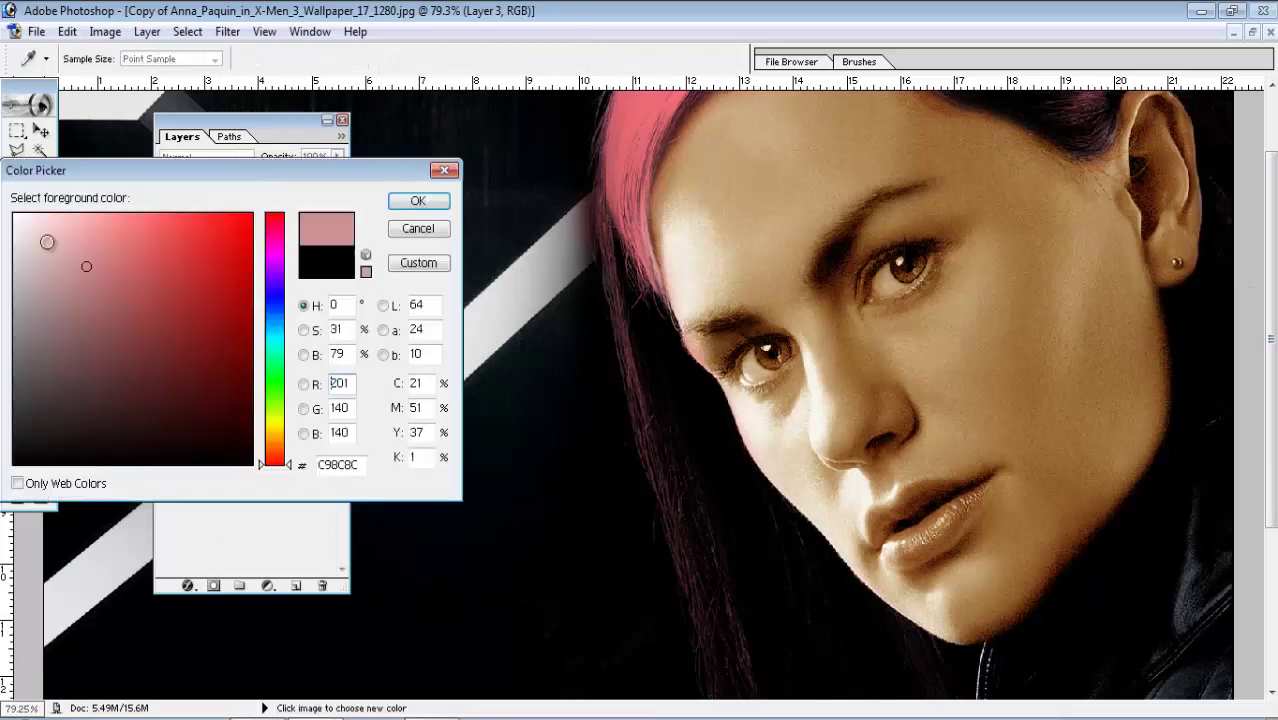
click(15, 215)
click(418, 202)
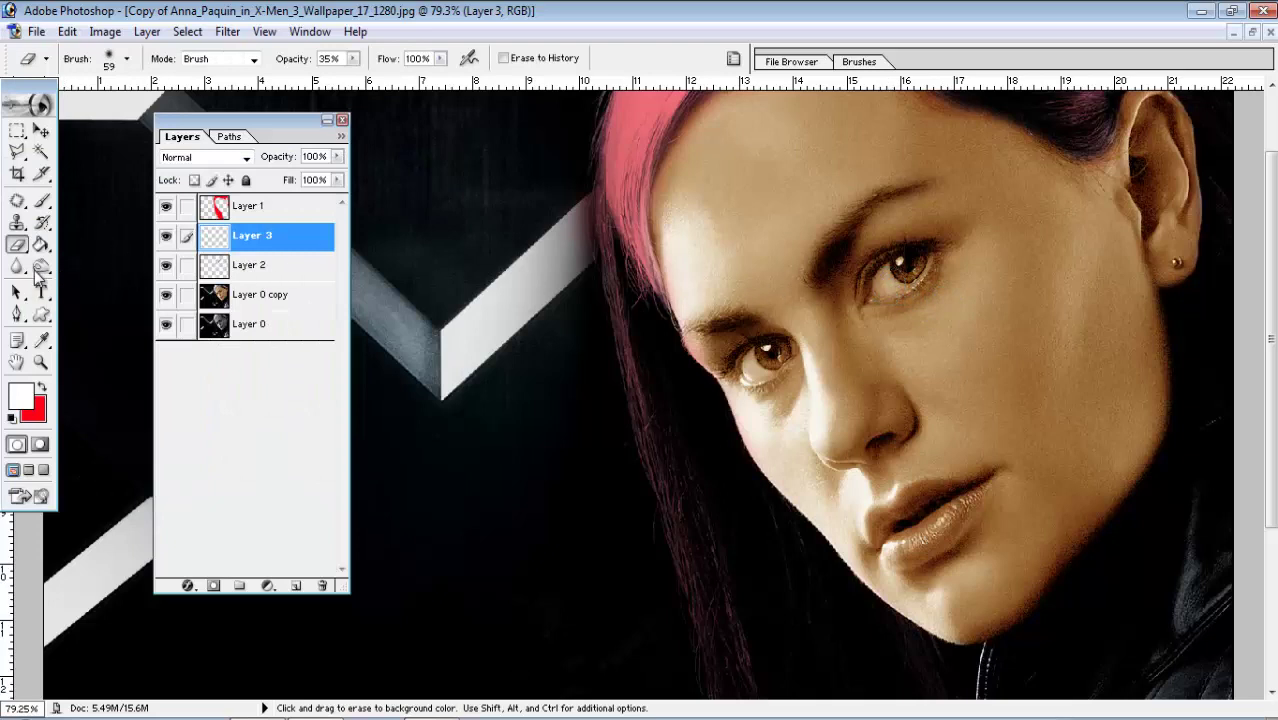
Dab a soft white brush glow over the right and left eyes.
click(43, 206)
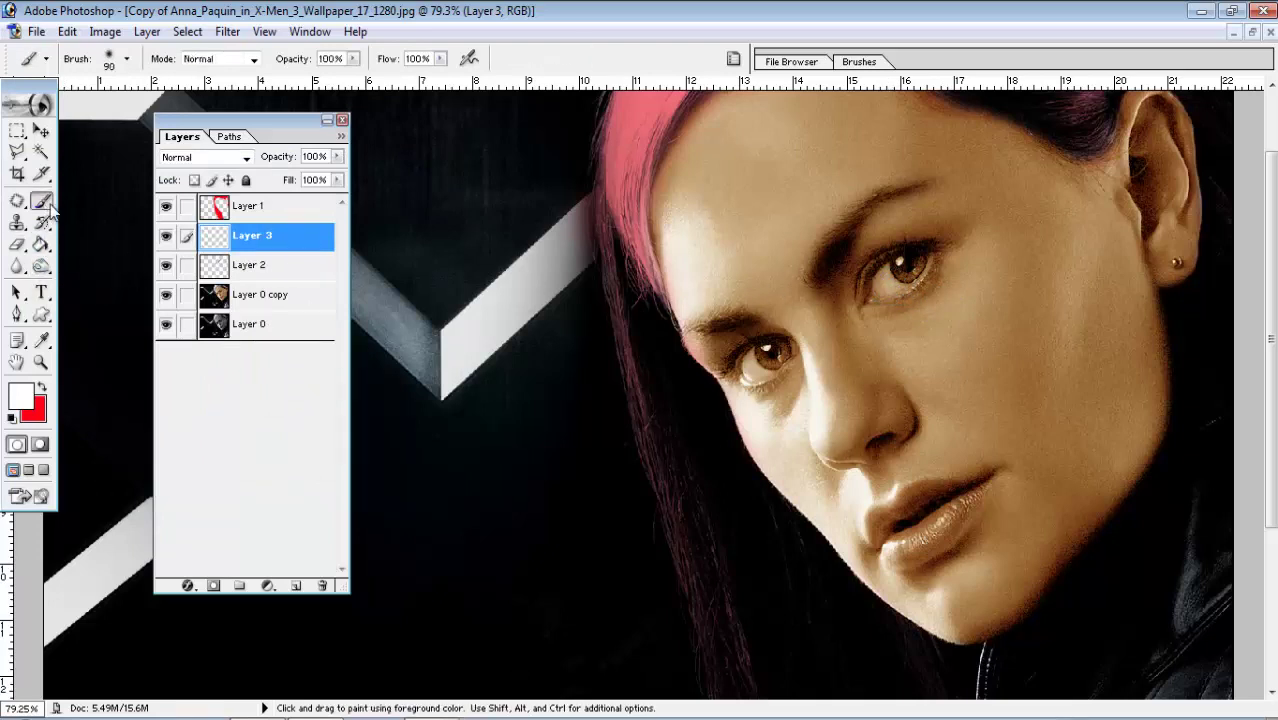
click(889, 285)
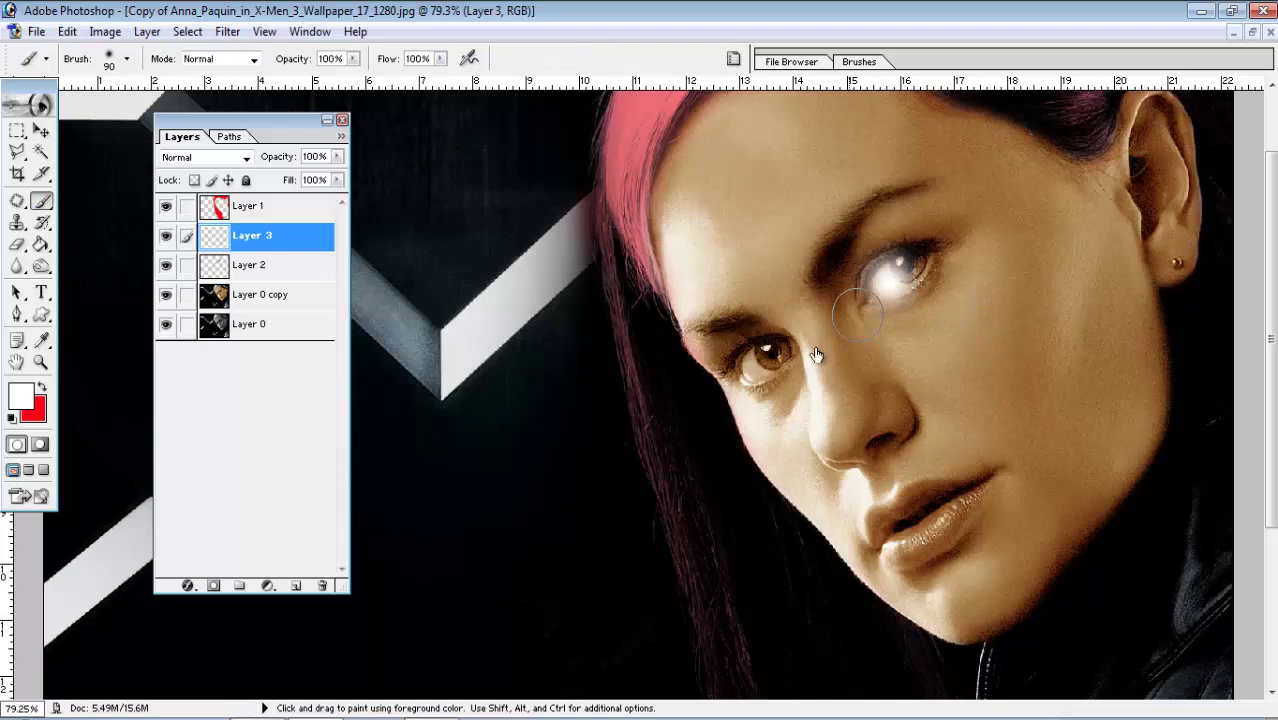
click(754, 366)
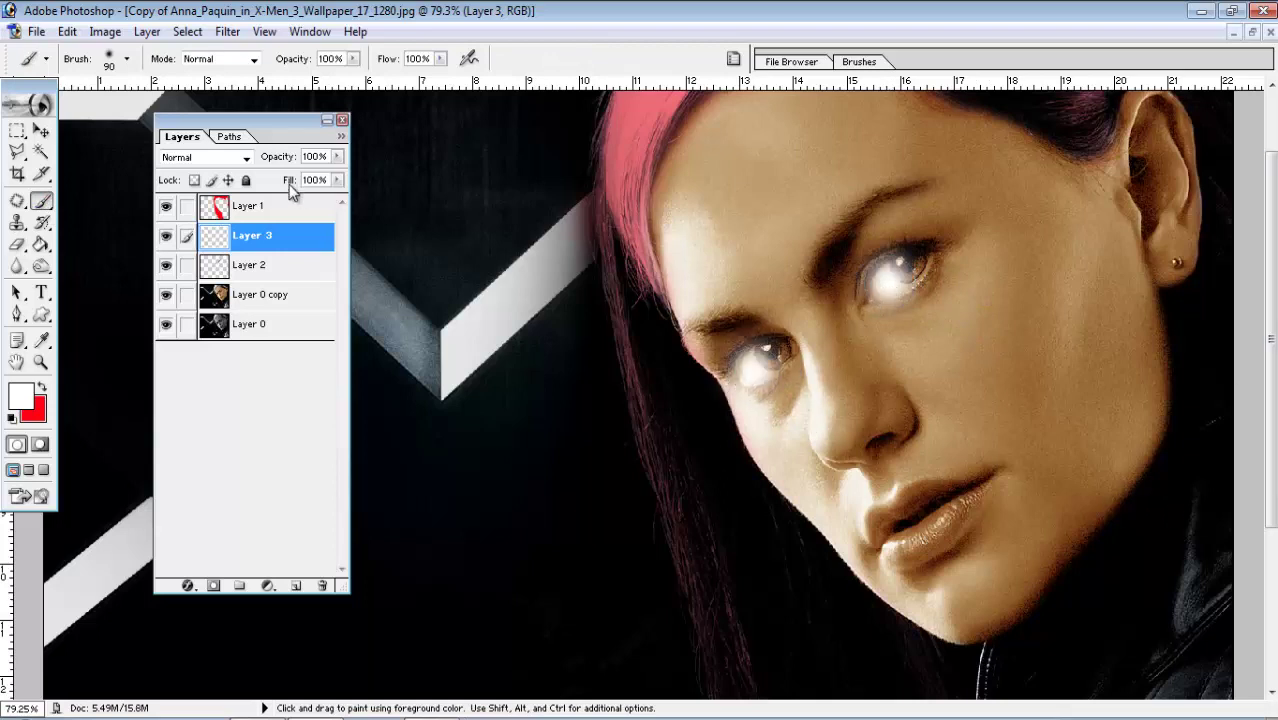
Set Layer 3's blend mode to Soft Light and toggle its visibility to compare the eye glow.
click(201, 160)
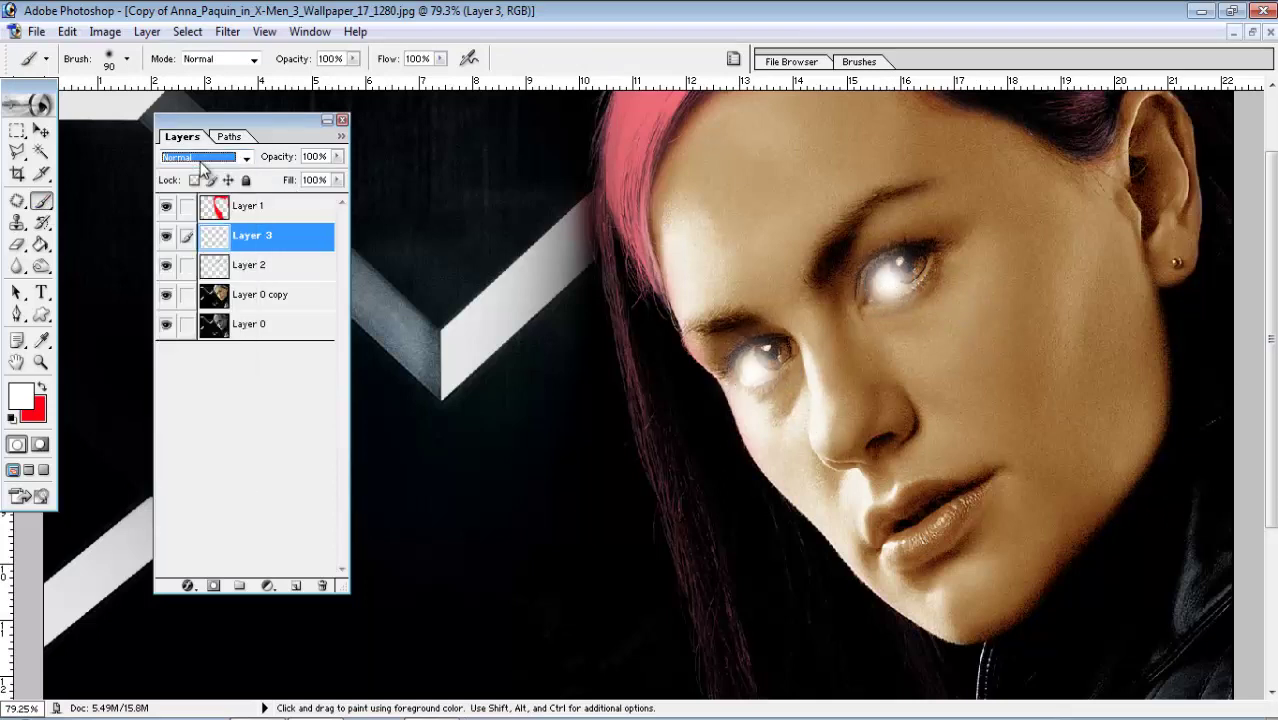
key(Down)
key(Down)
key(Down)
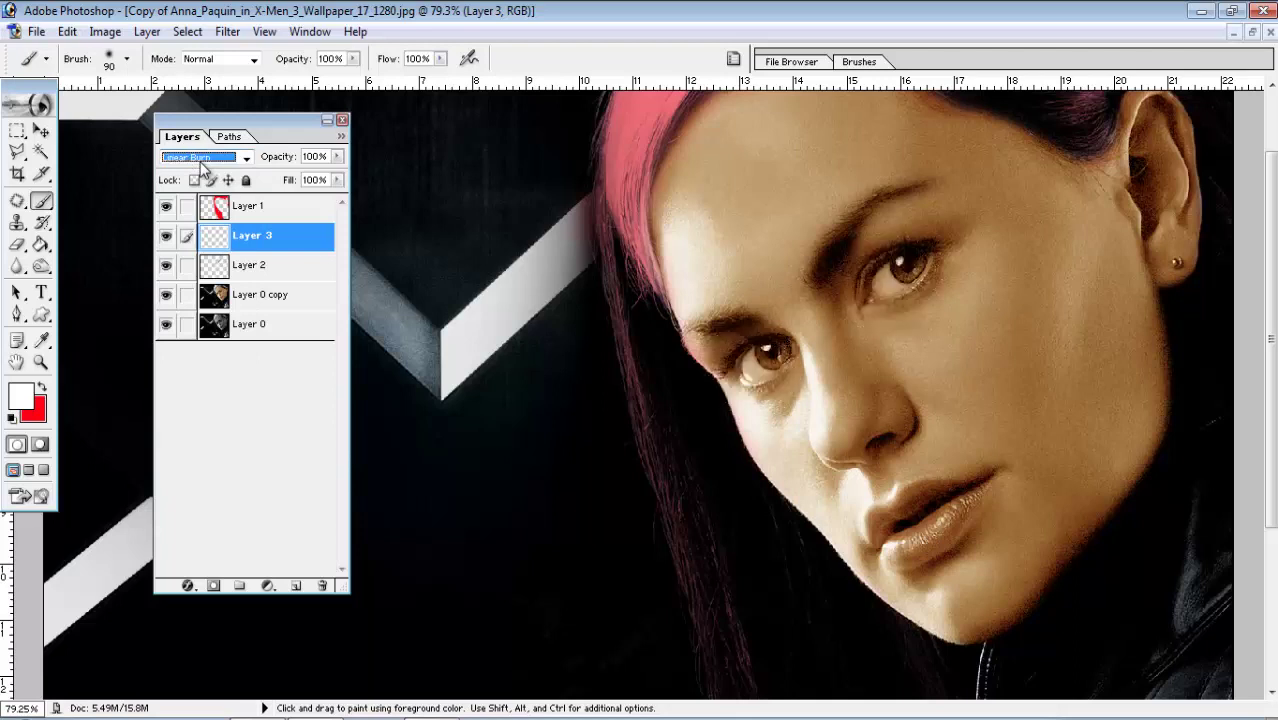
key(Down)
key(Down)
key(Down)
key(Down)
key(Down)
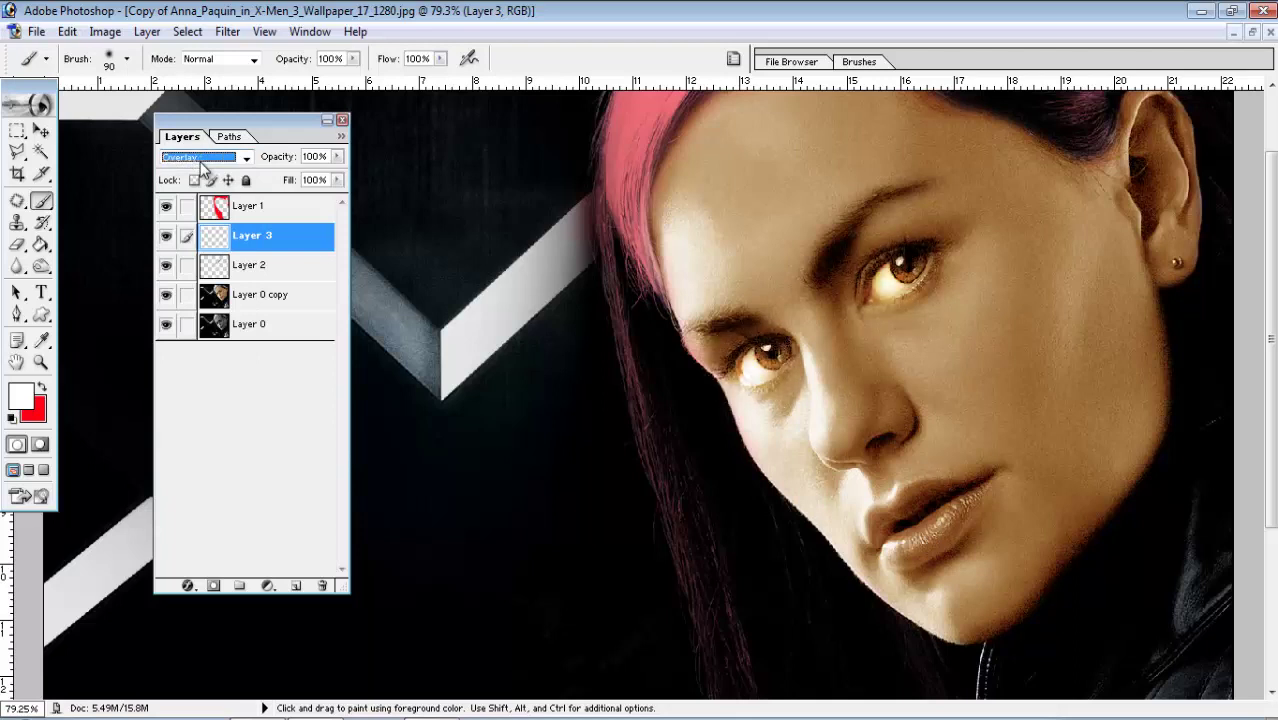
key(Down)
key(Down)
key(Up)
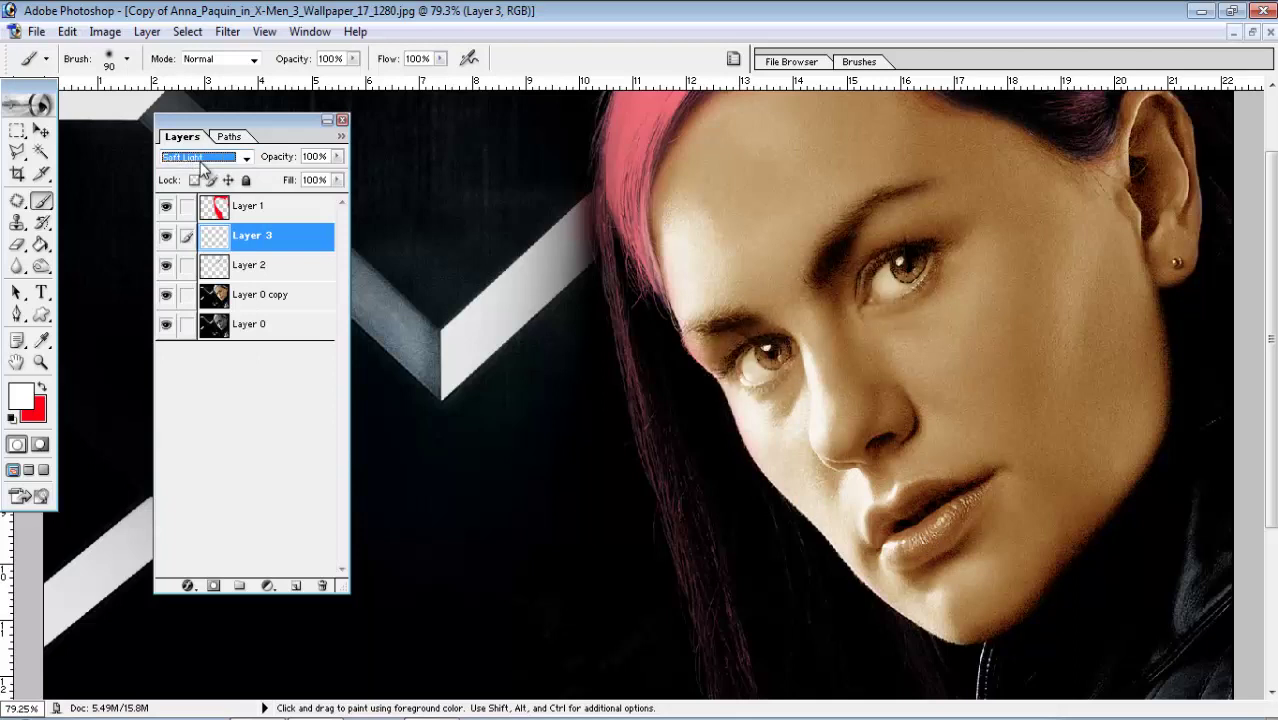
click(166, 240)
click(166, 240)
click(166, 238)
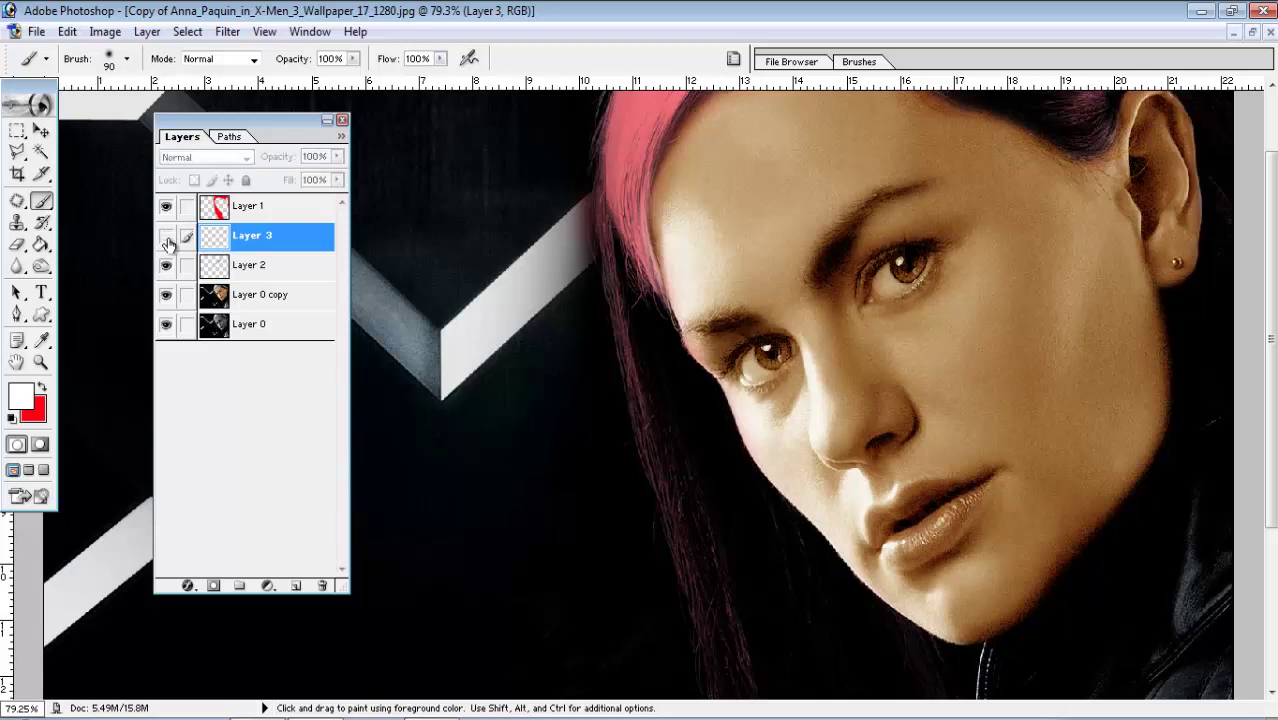
click(166, 238)
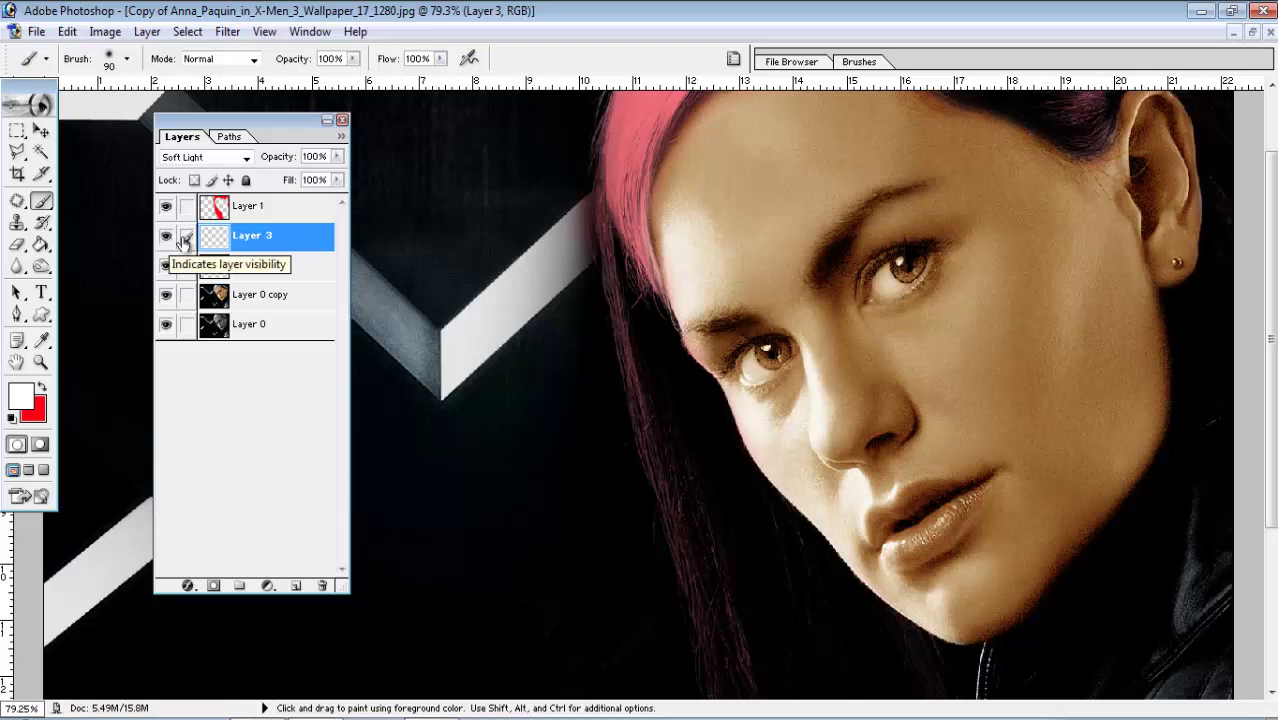
Try the eraser, then return to the brush at a smaller size.
click(22, 244)
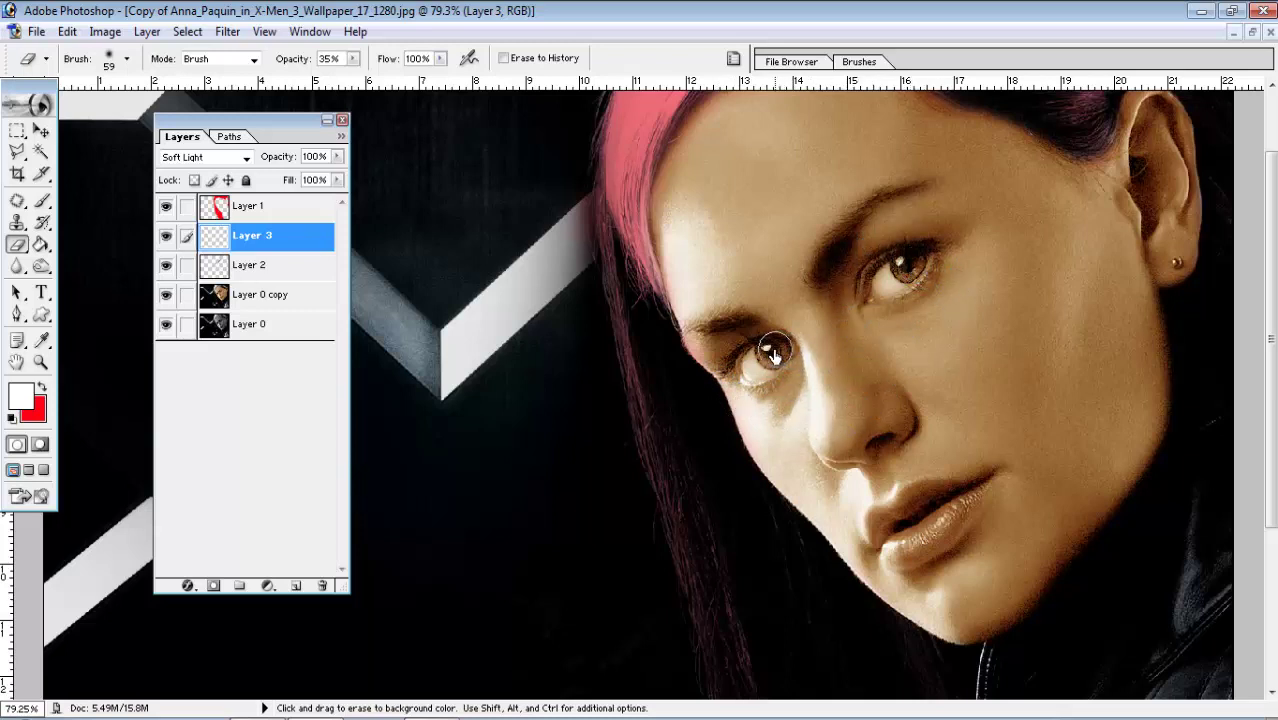
click(41, 200)
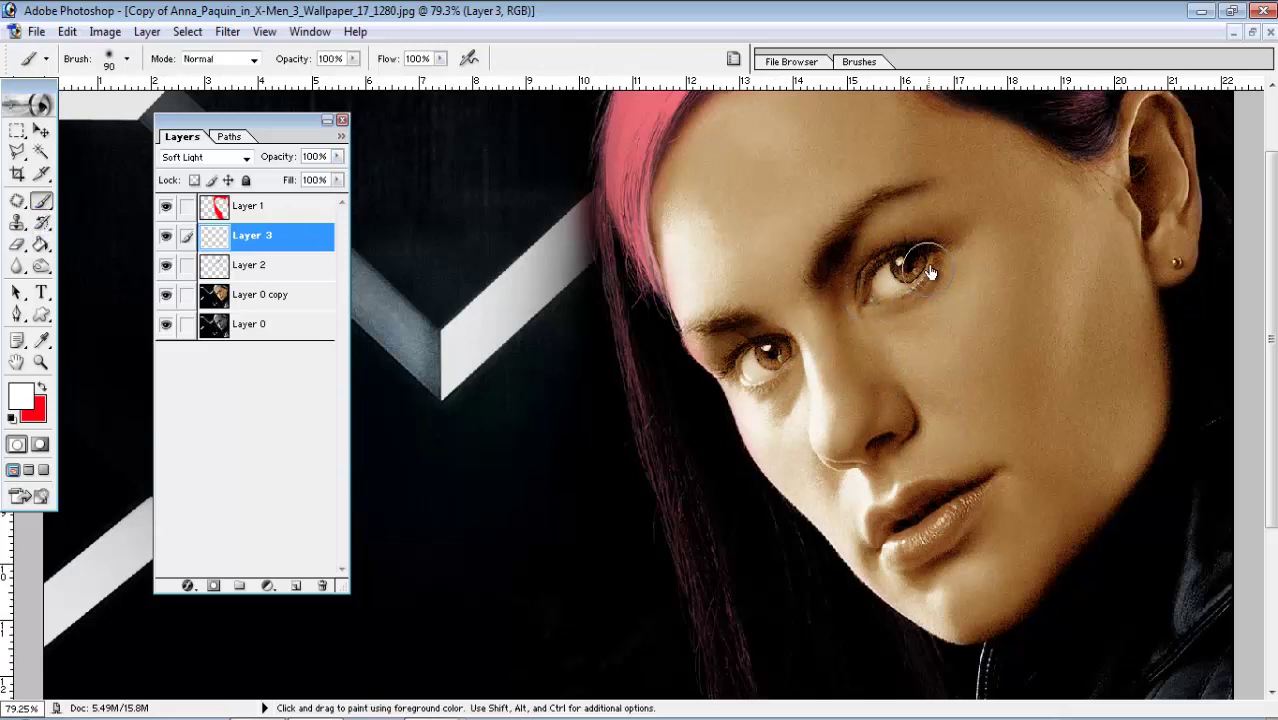
key(bracketleft)
key(bracketleft)
key(bracketleft)
Add a new Layer 4 and set the foreground colour to dark blue.
click(41, 129)
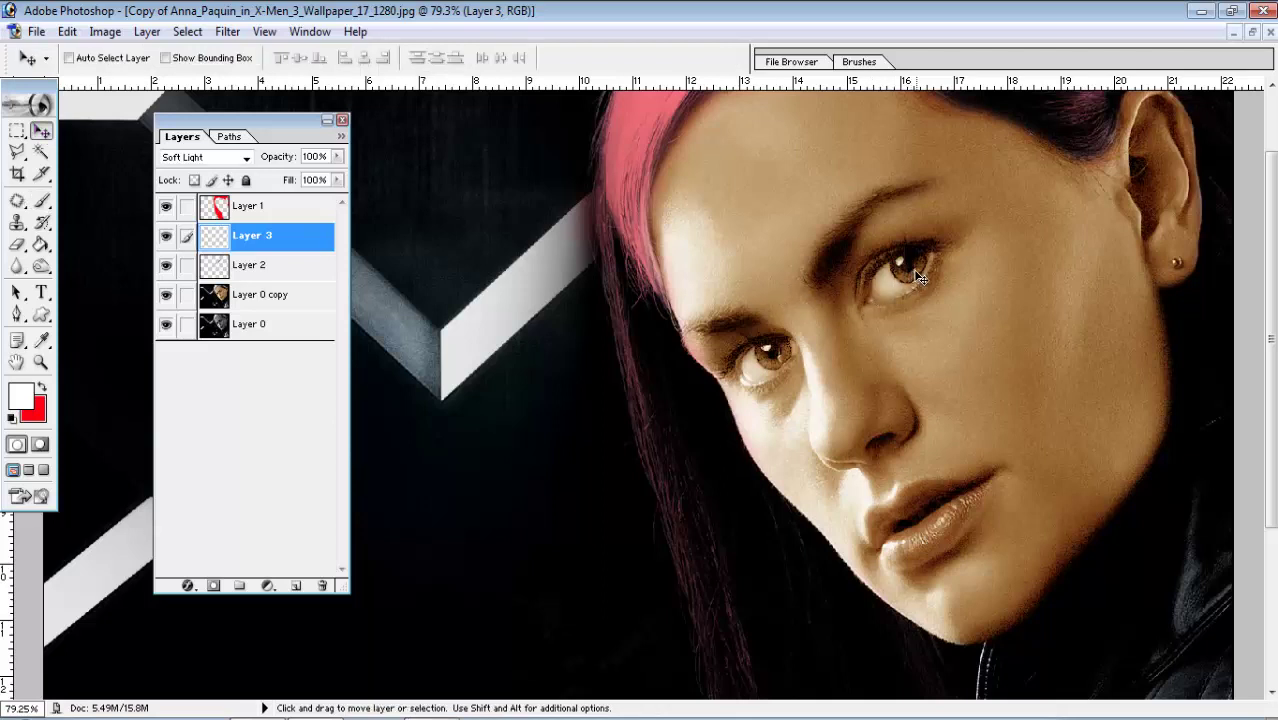
click(296, 588)
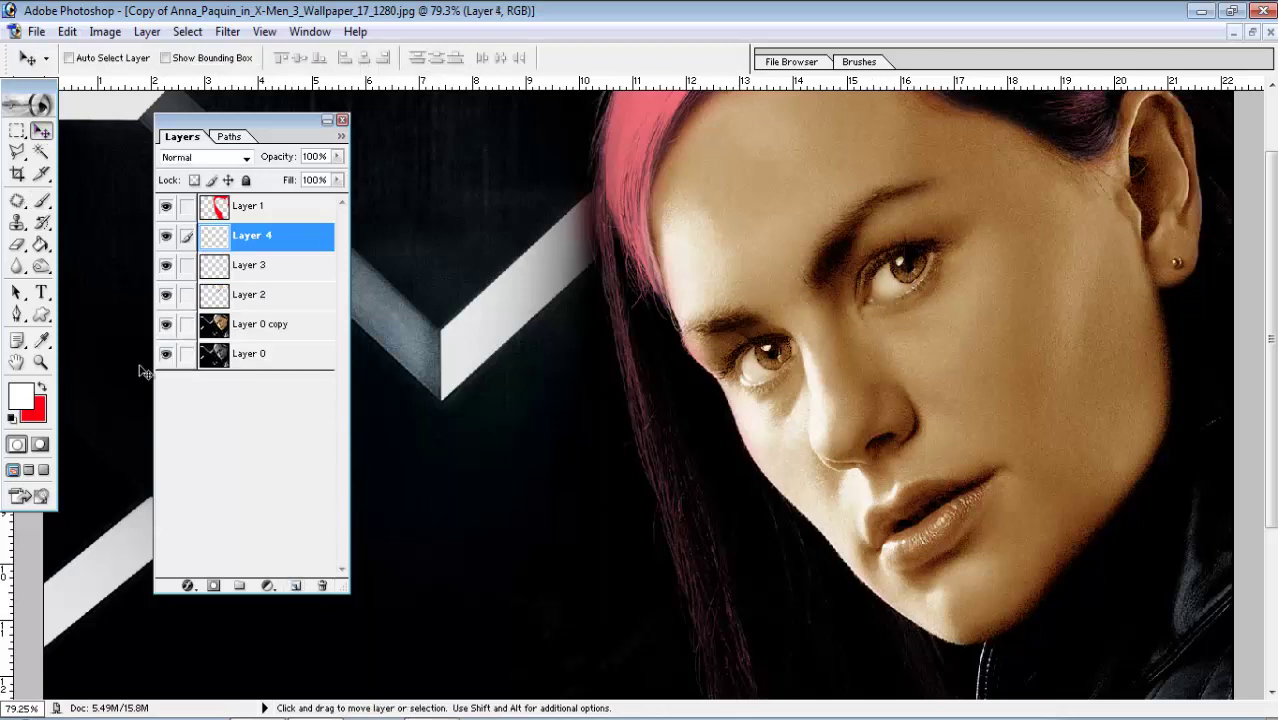
click(41, 340)
click(22, 398)
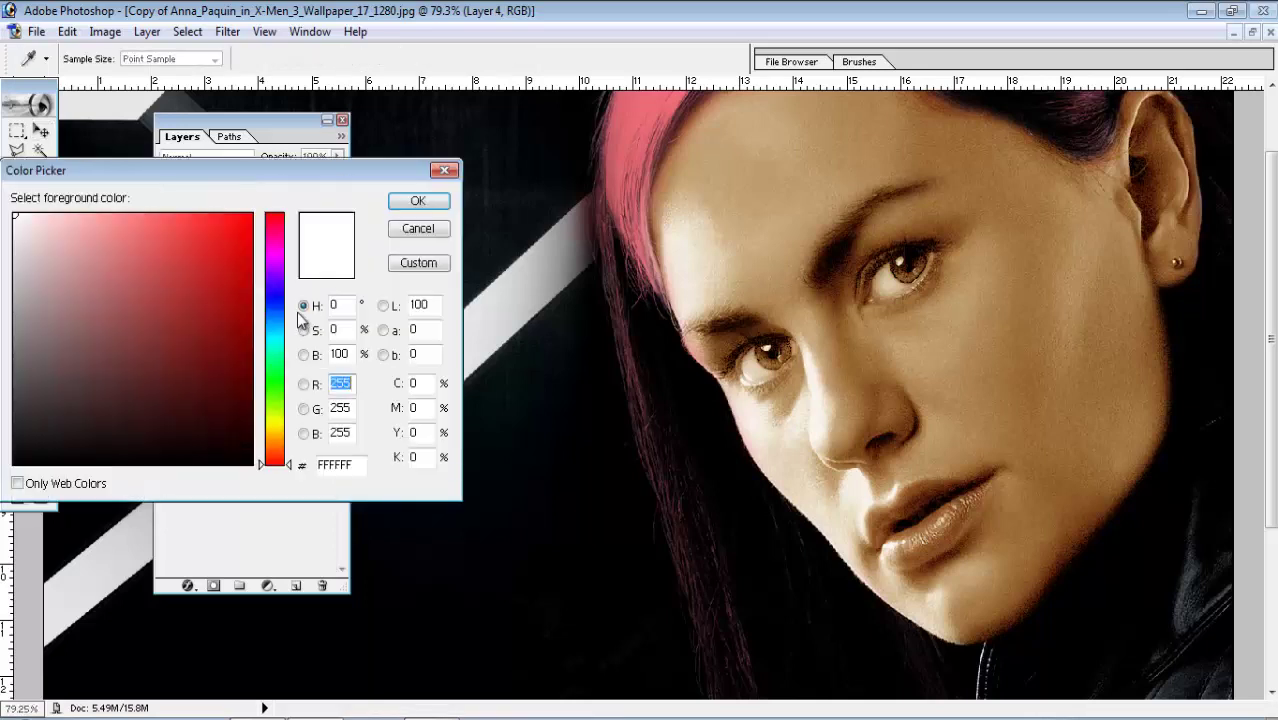
click(274, 301)
click(251, 308)
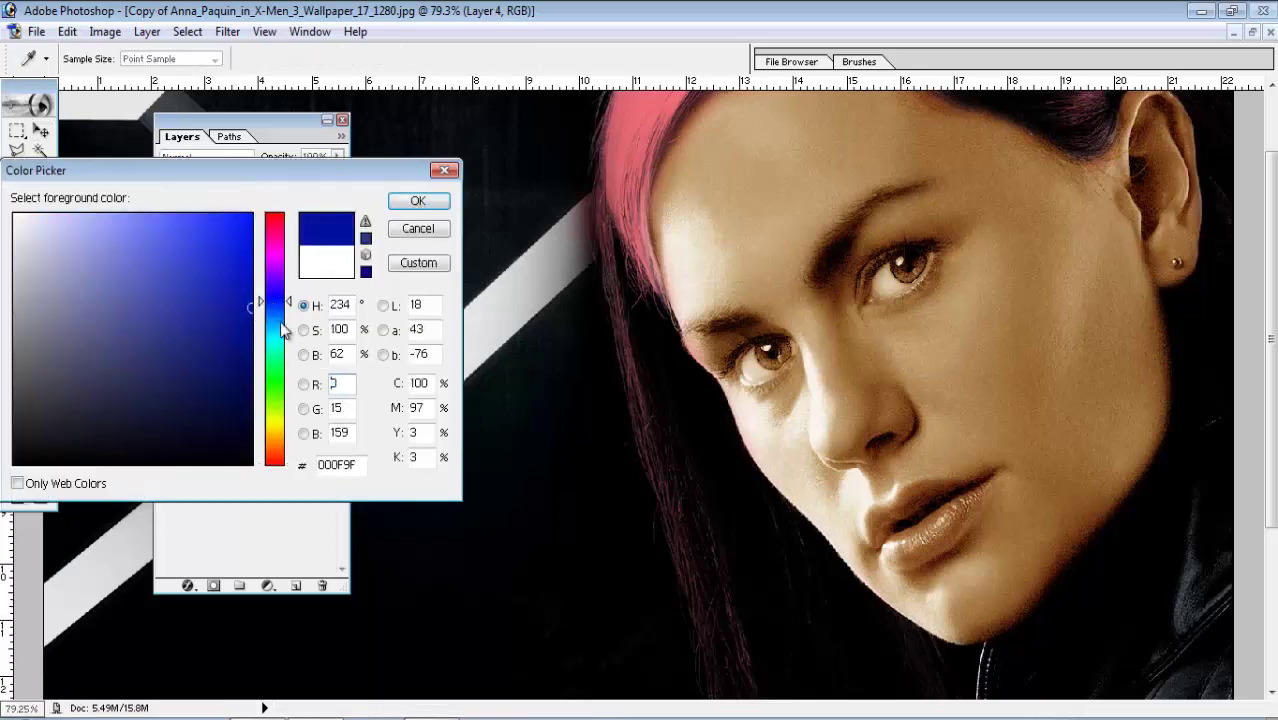
click(252, 301)
click(416, 203)
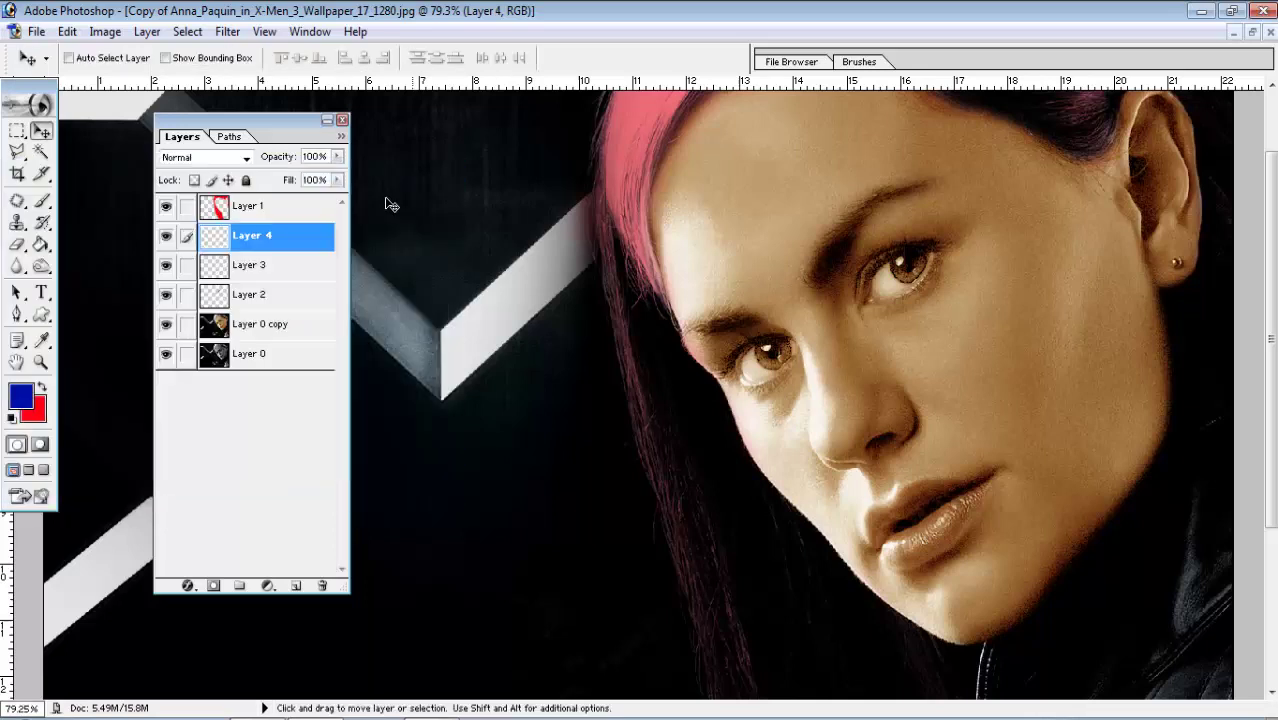
Paint blue over both eyes with a 58 px brush.
click(46, 203)
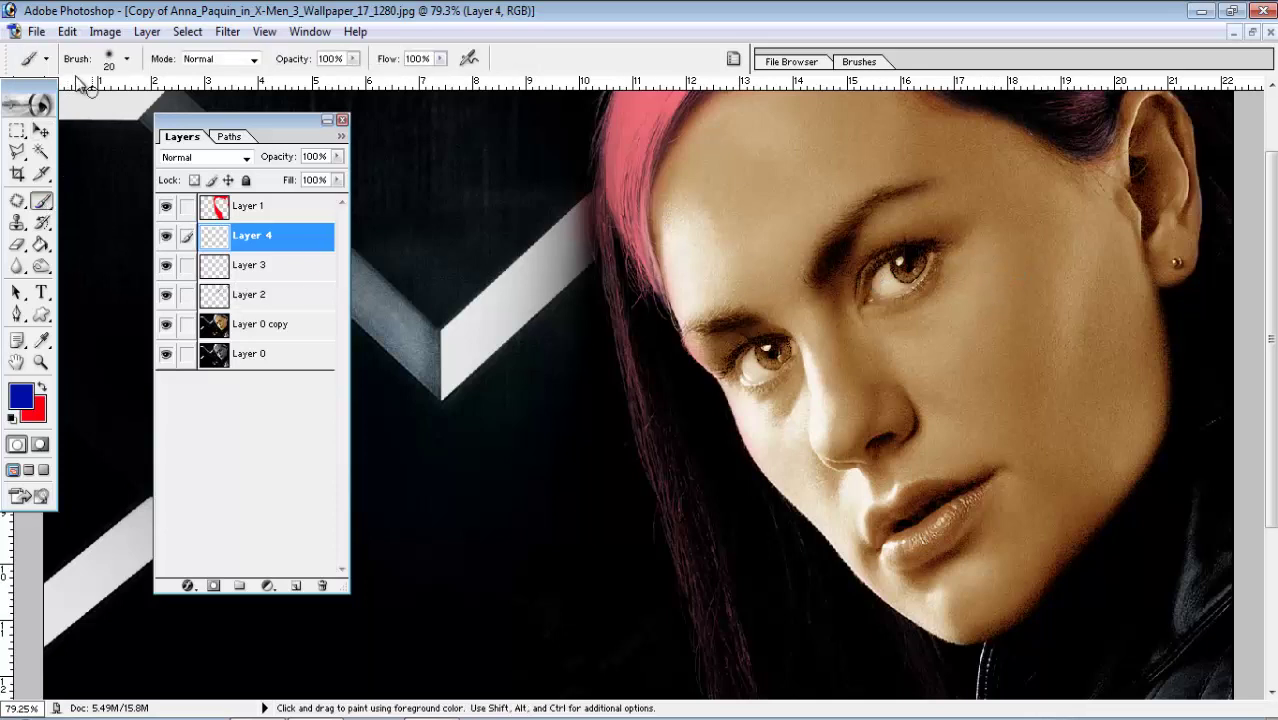
click(126, 59)
drag(39, 108, 119, 108)
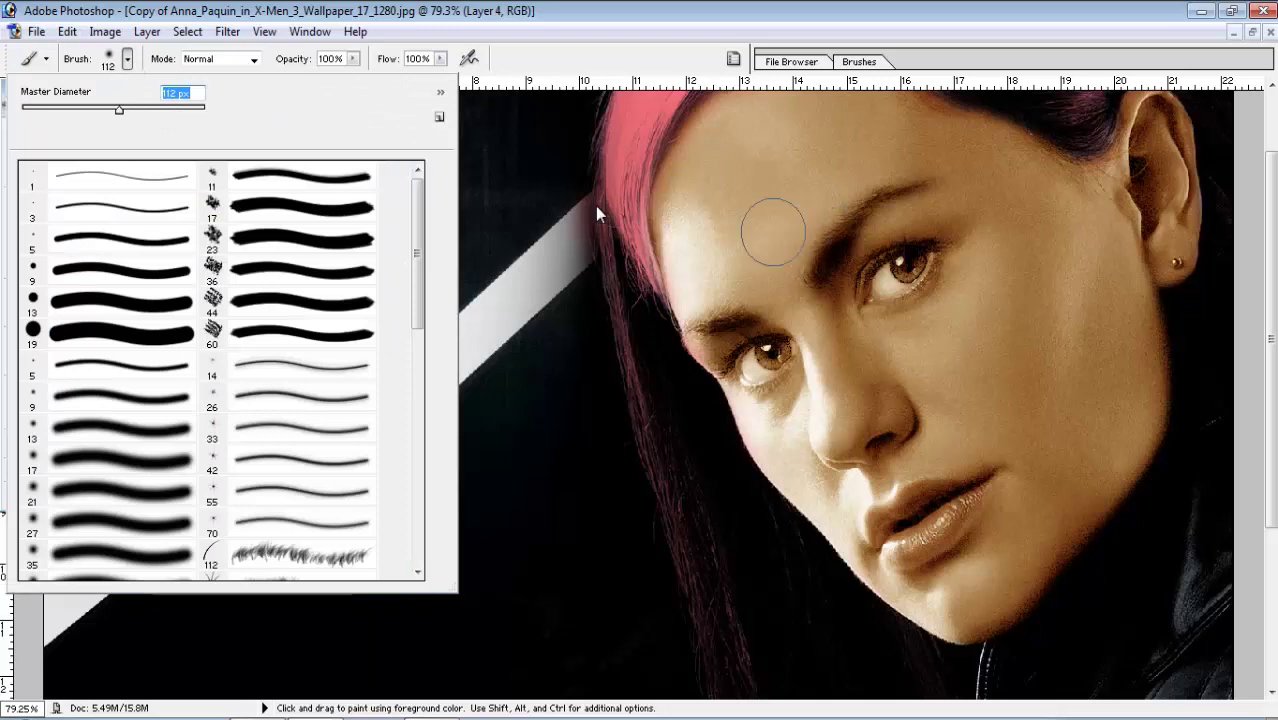
click(74, 109)
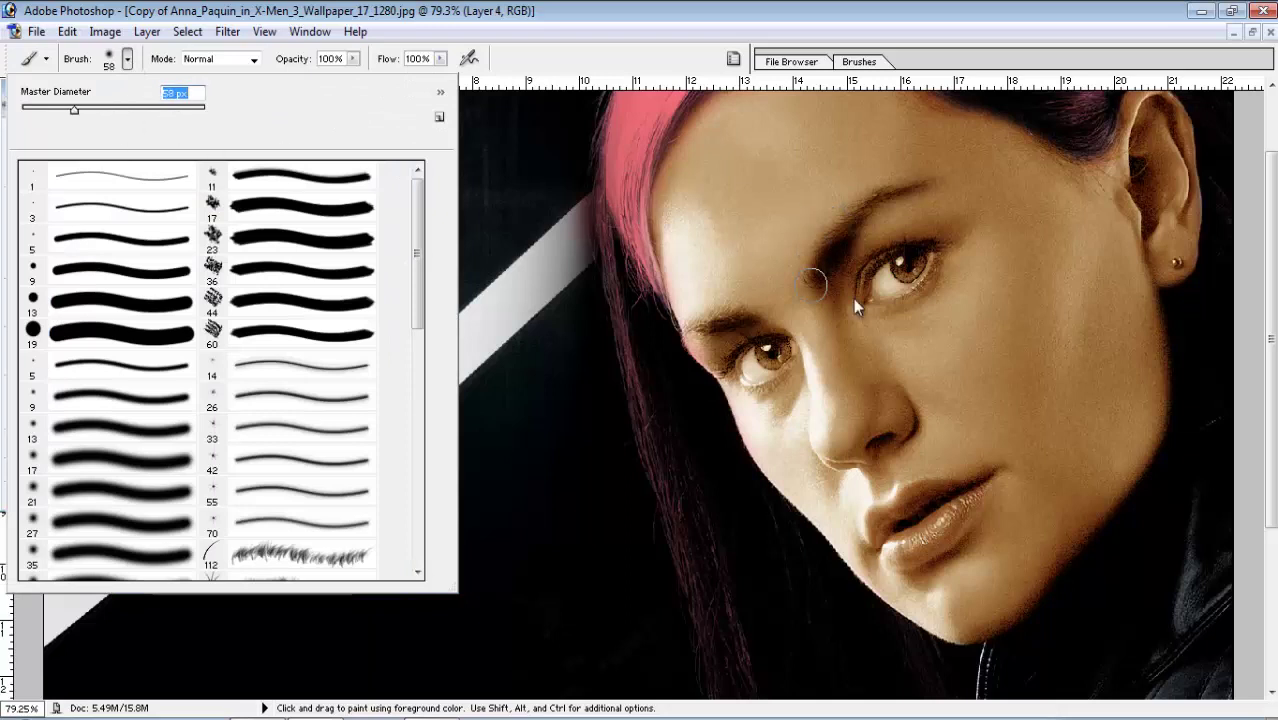
click(906, 267)
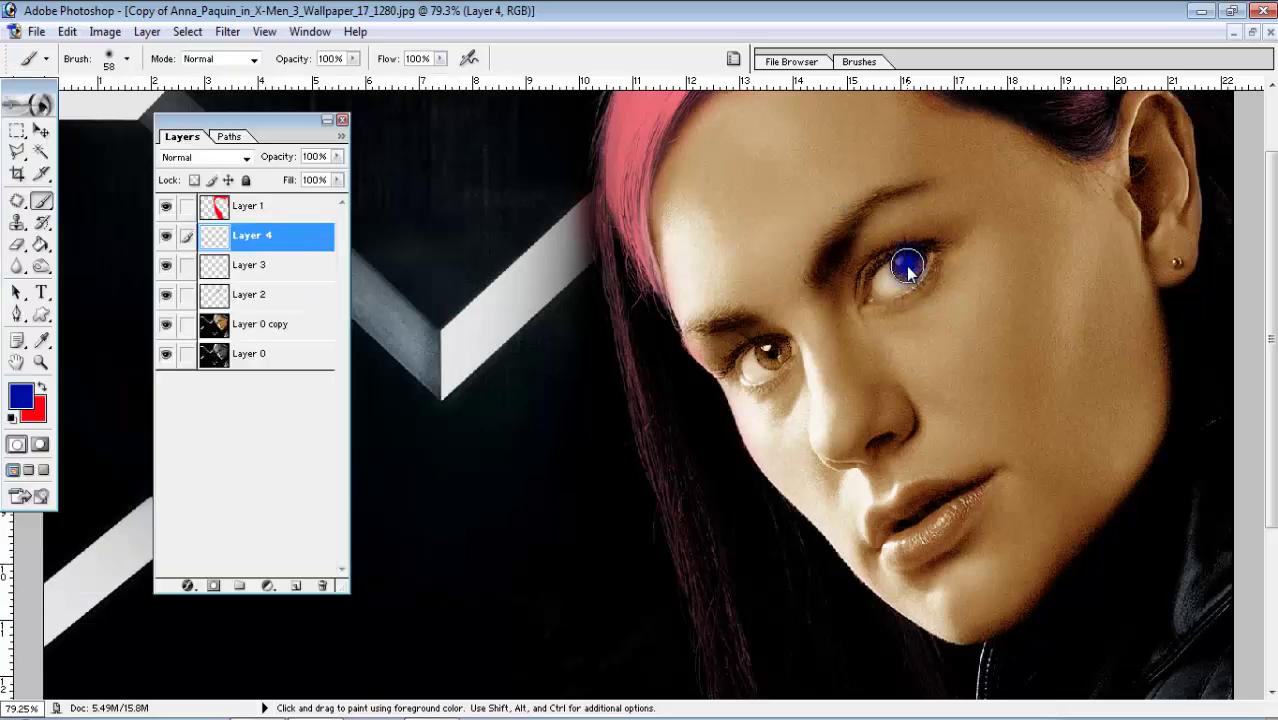
click(771, 354)
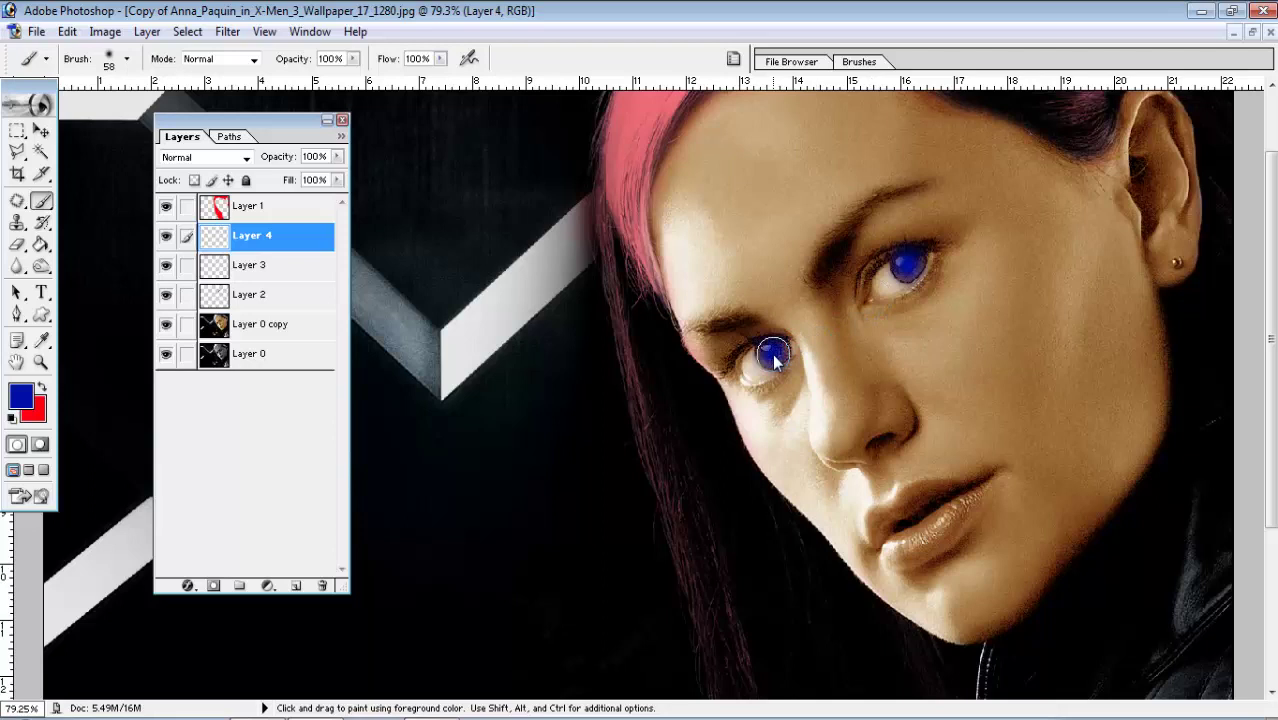
Set Layer 4's blend mode to Hue and bring up the Image menu.
click(202, 160)
key(Down)
key(Down)
key(Down)
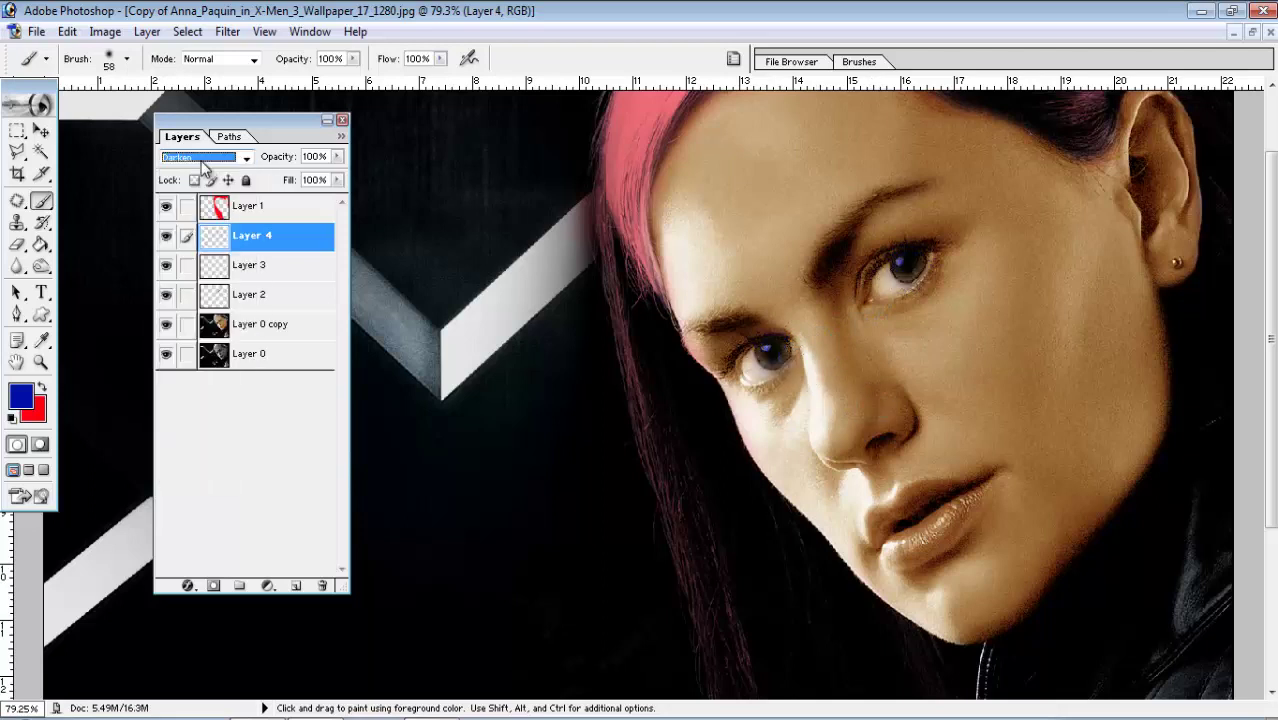
key(Down)
key(Down)
key(Down)
key(Down)
key(Down)
key(Down)
key(Down)
key(Down)
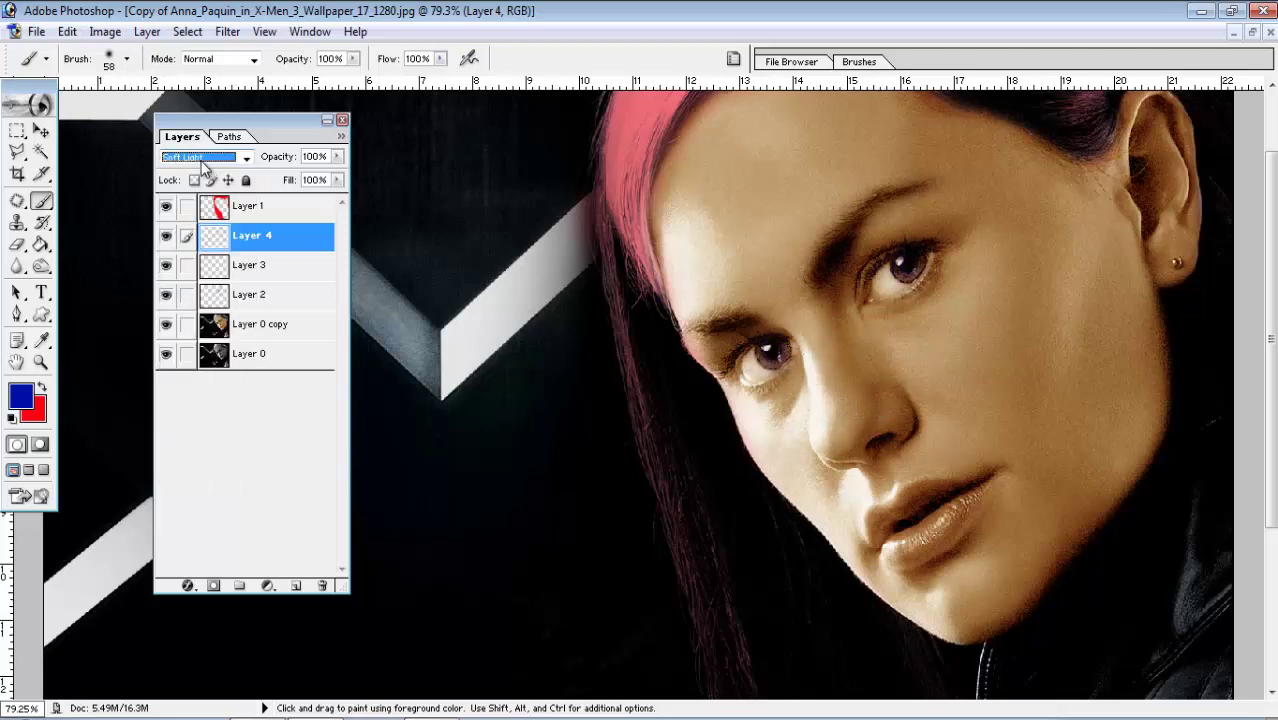
key(Down)
key(Down)
key(Down)
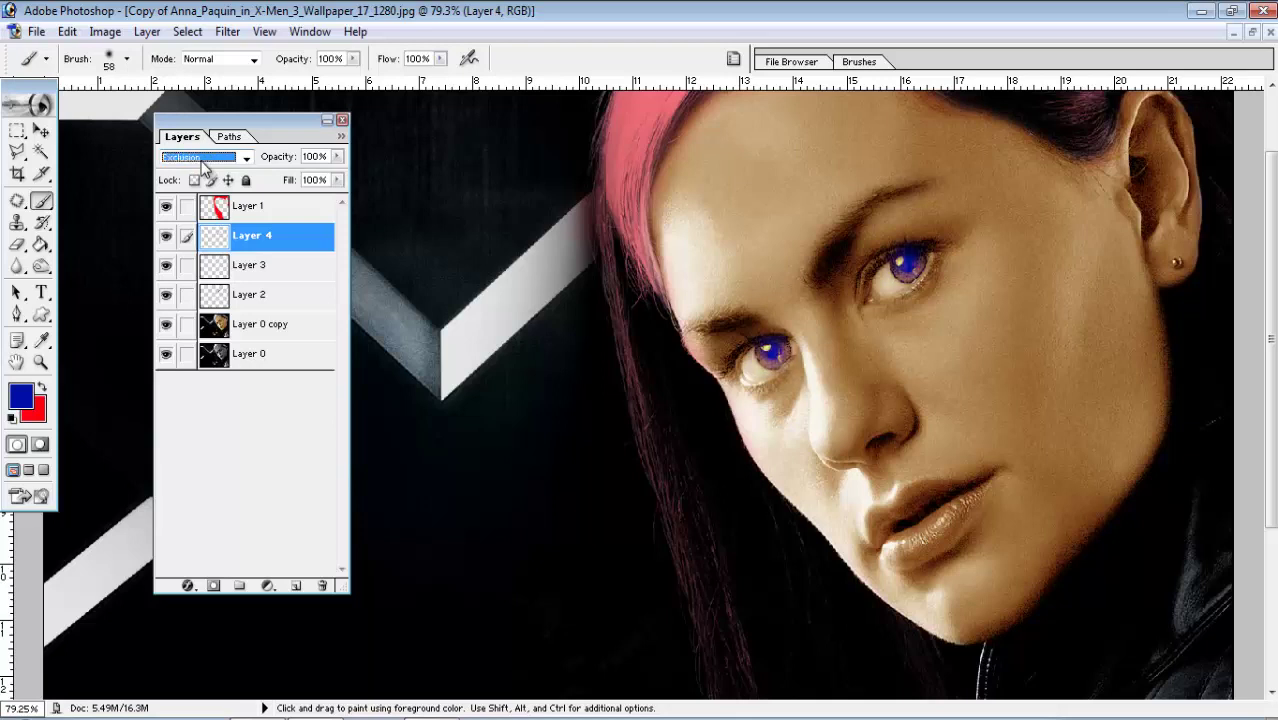
key(Down)
key(Down)
key(Up)
click(41, 131)
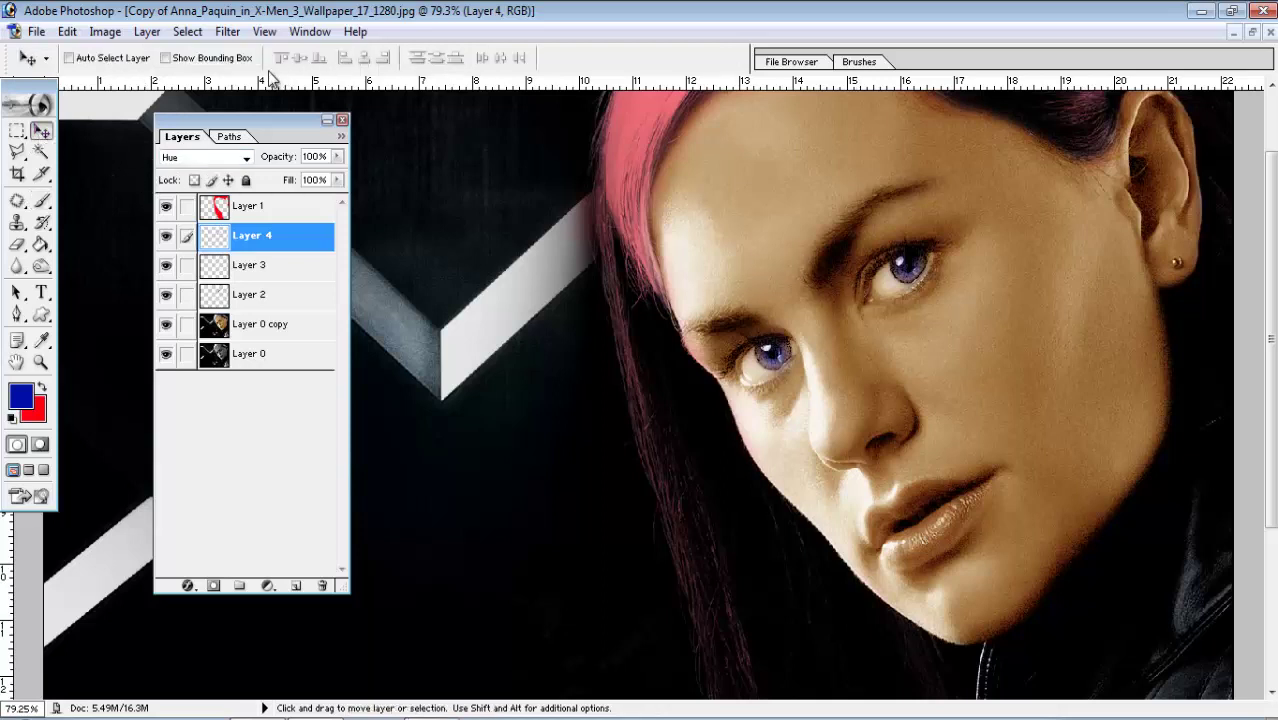
click(105, 33)
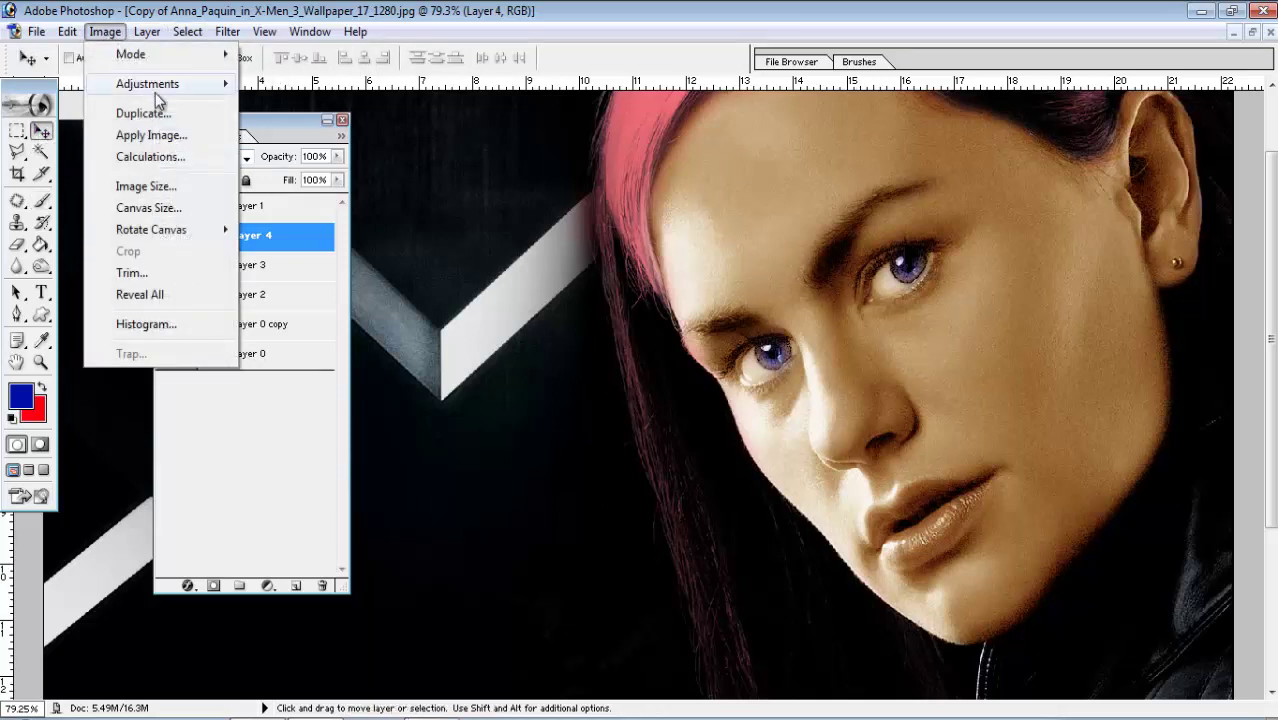
mouse_move(147, 84)
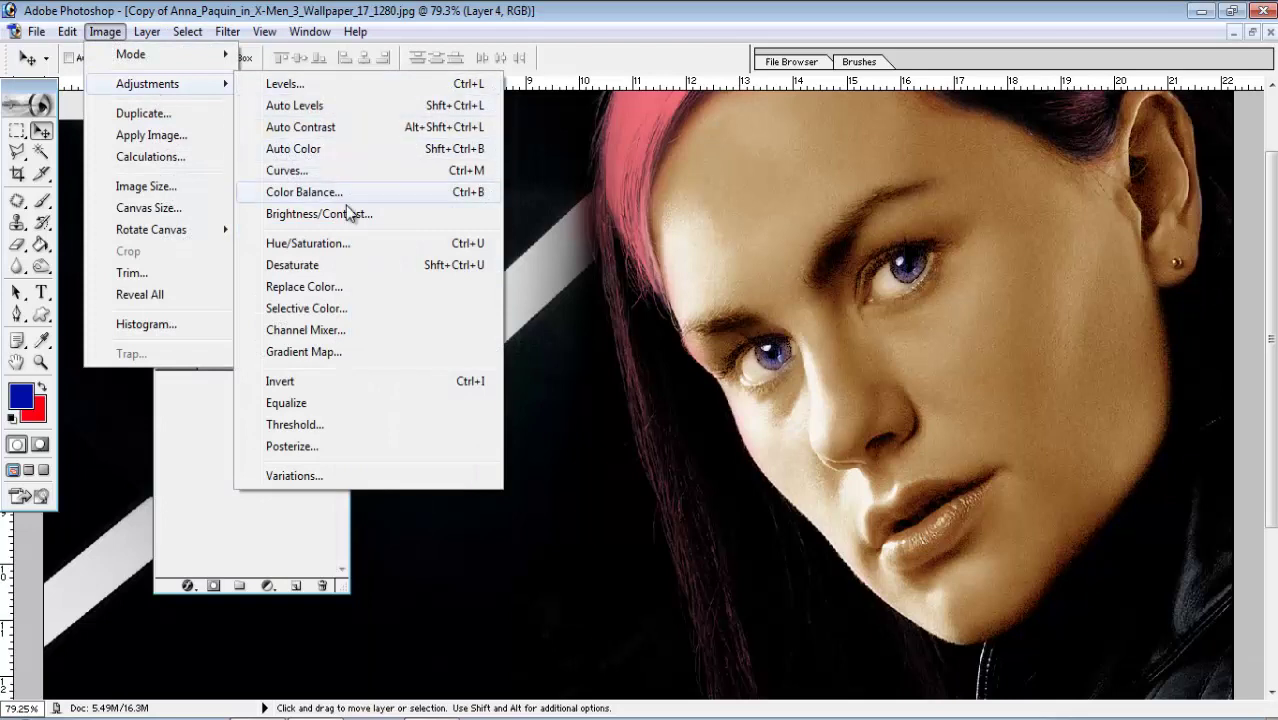
Shift Layer 4's hue in Hue/Saturation until both irises turn green.
click(338, 244)
mouse_move(249, 170)
mouse_down()
mouse_move(272, 170)
mouse_move(138, 169)
mouse_move(362, 180)
mouse_move(192, 167)
mouse_up()
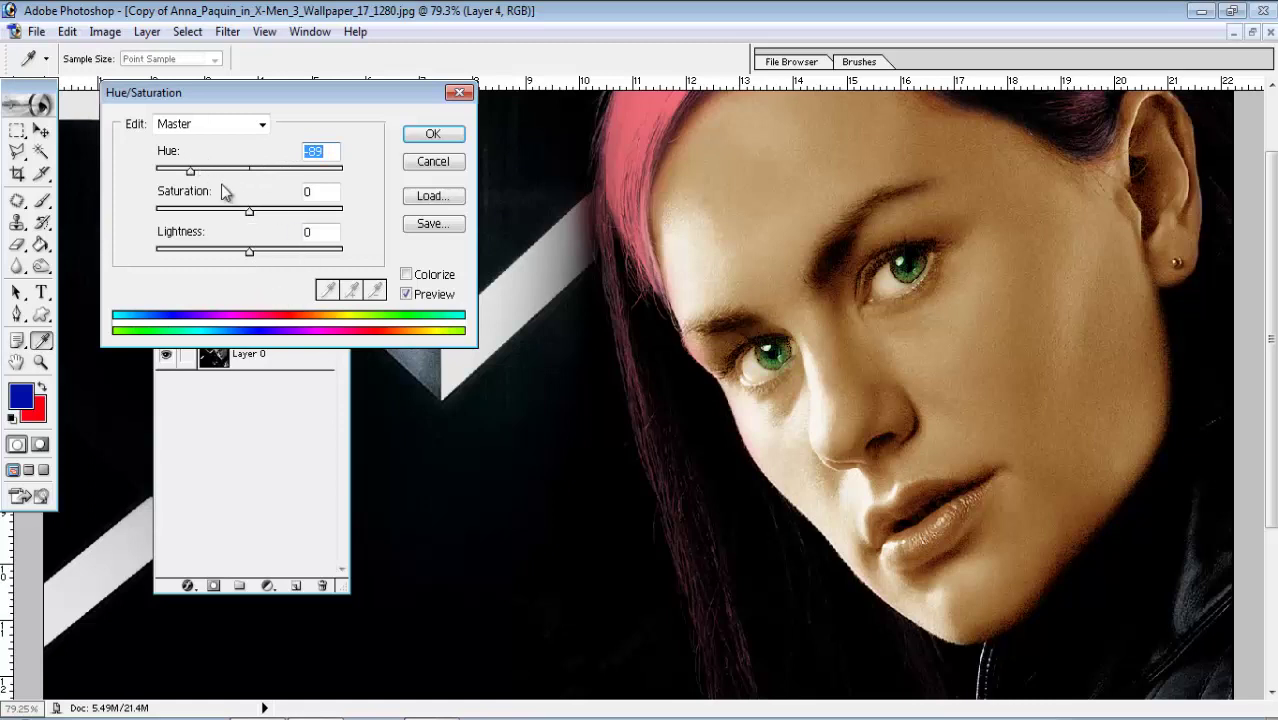
mouse_move(191, 176)
mouse_down()
mouse_move(151, 171)
mouse_move(322, 183)
mouse_up()
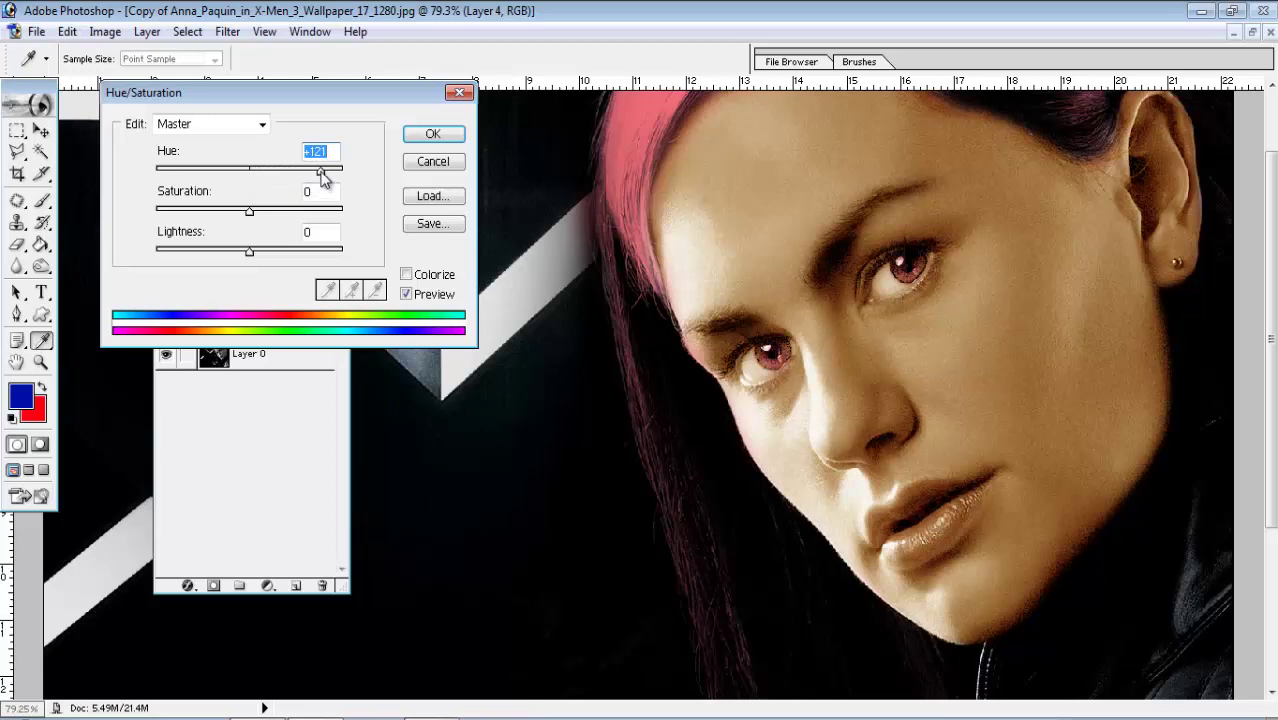
mouse_move(320, 176)
mouse_down()
mouse_move(160, 172)
mouse_move(346, 174)
mouse_move(154, 171)
mouse_move(166, 172)
mouse_up()
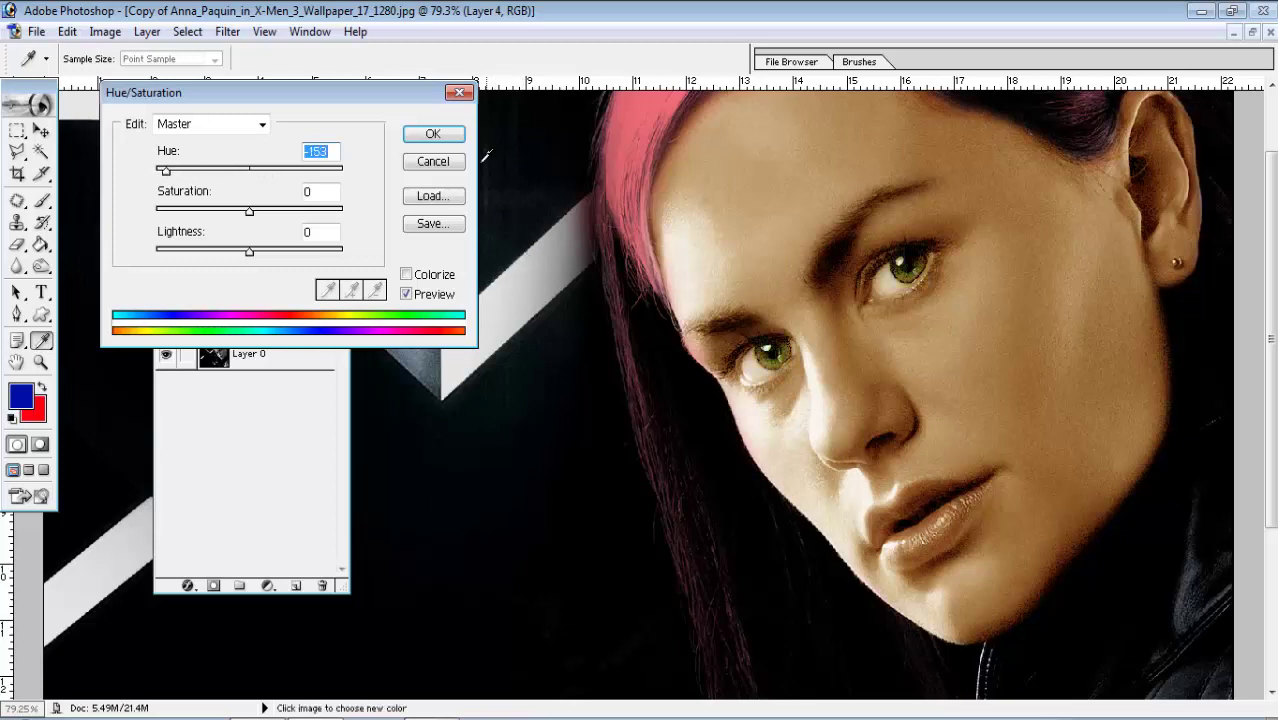
click(432, 133)
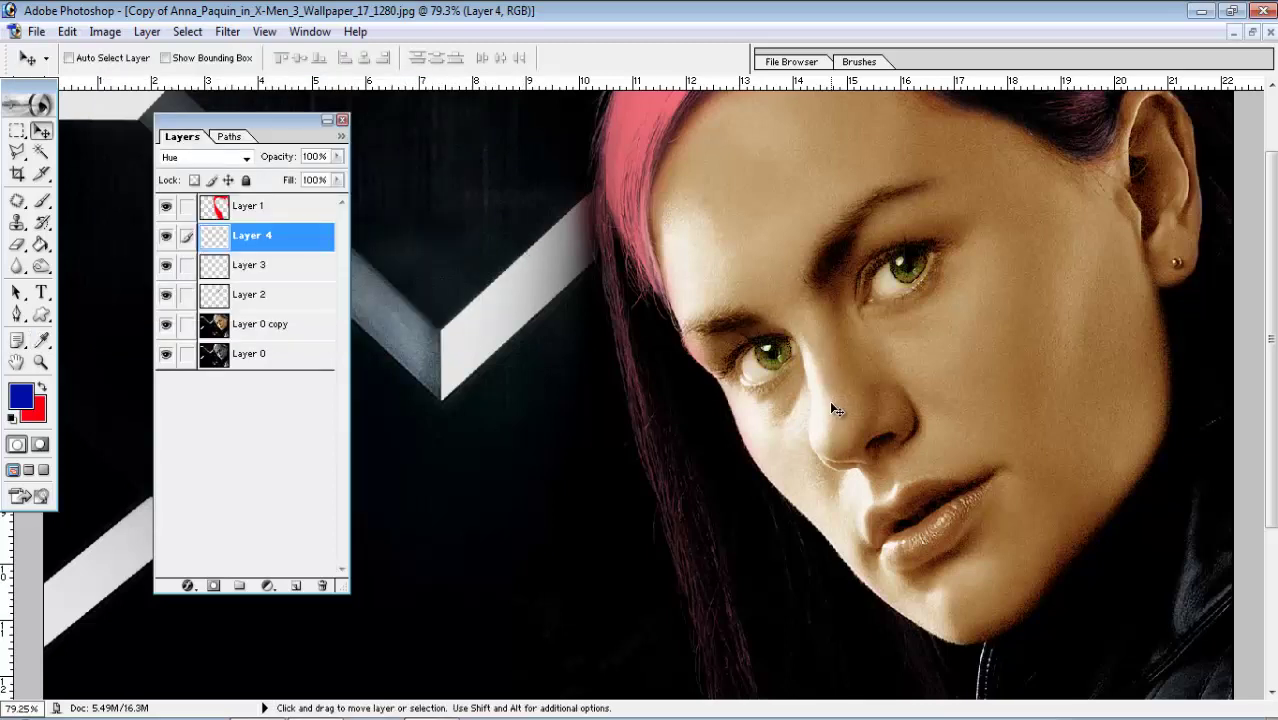
Zoom in on the face, add Layer 5, and set the foreground colour to pure red.
scroll(831, 403, down, 3)
scroll(831, 401, down, 3)
scroll(831, 405, up, 6)
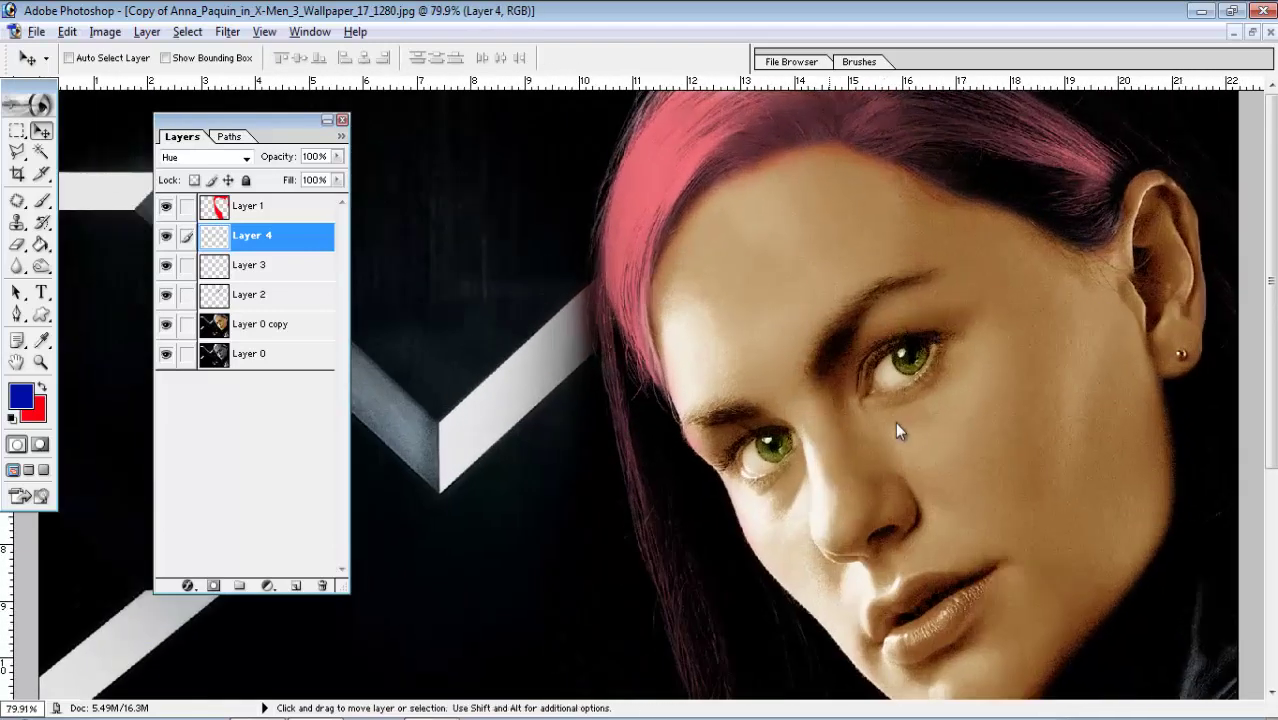
mouse_move(895, 422)
mouse_down()
mouse_move(933, 347)
mouse_move(955, 490)
mouse_up()
scroll(1038, 448, down, 5)
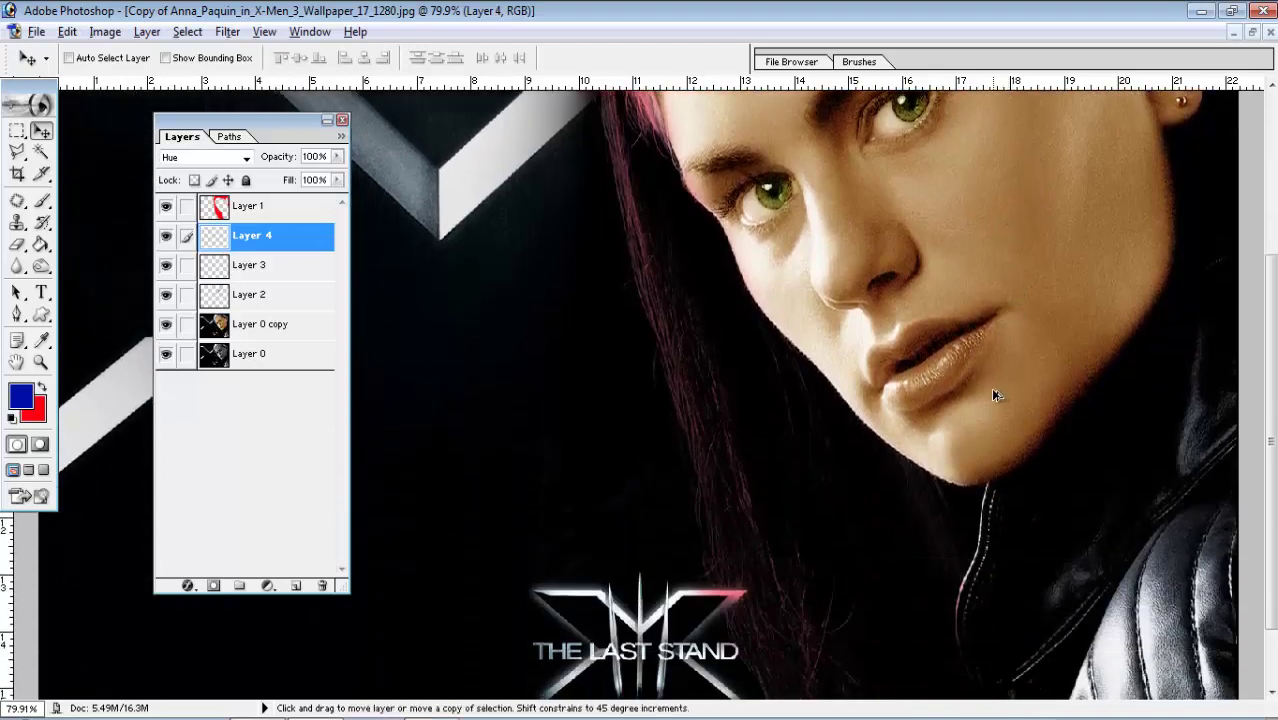
scroll(993, 395, up, 1)
scroll(1005, 442, up, 1)
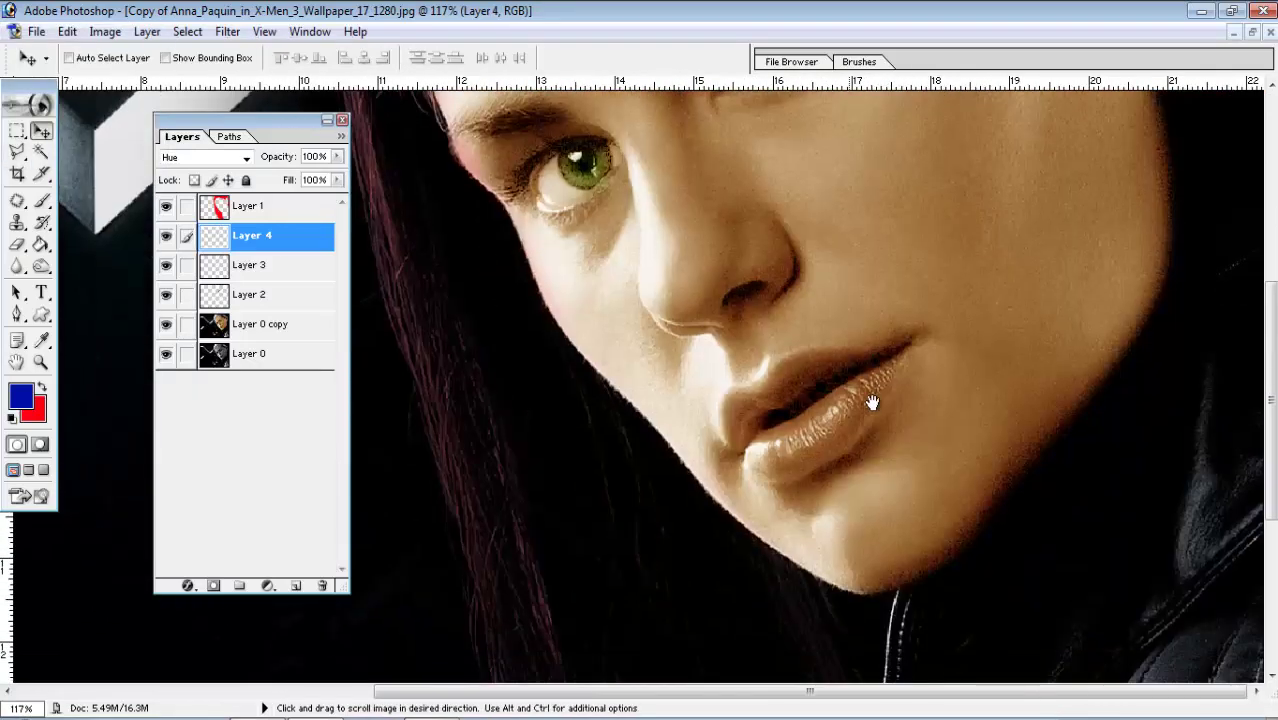
scroll(872, 402, down, 1)
click(297, 587)
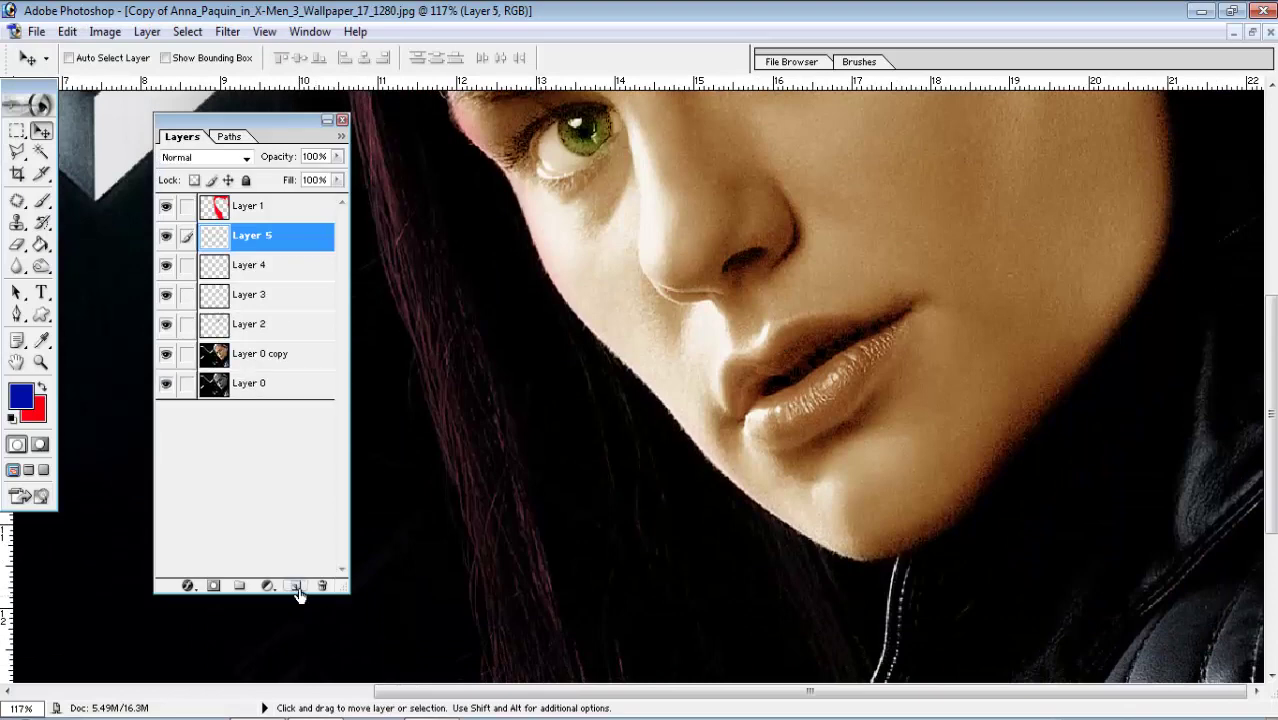
click(42, 203)
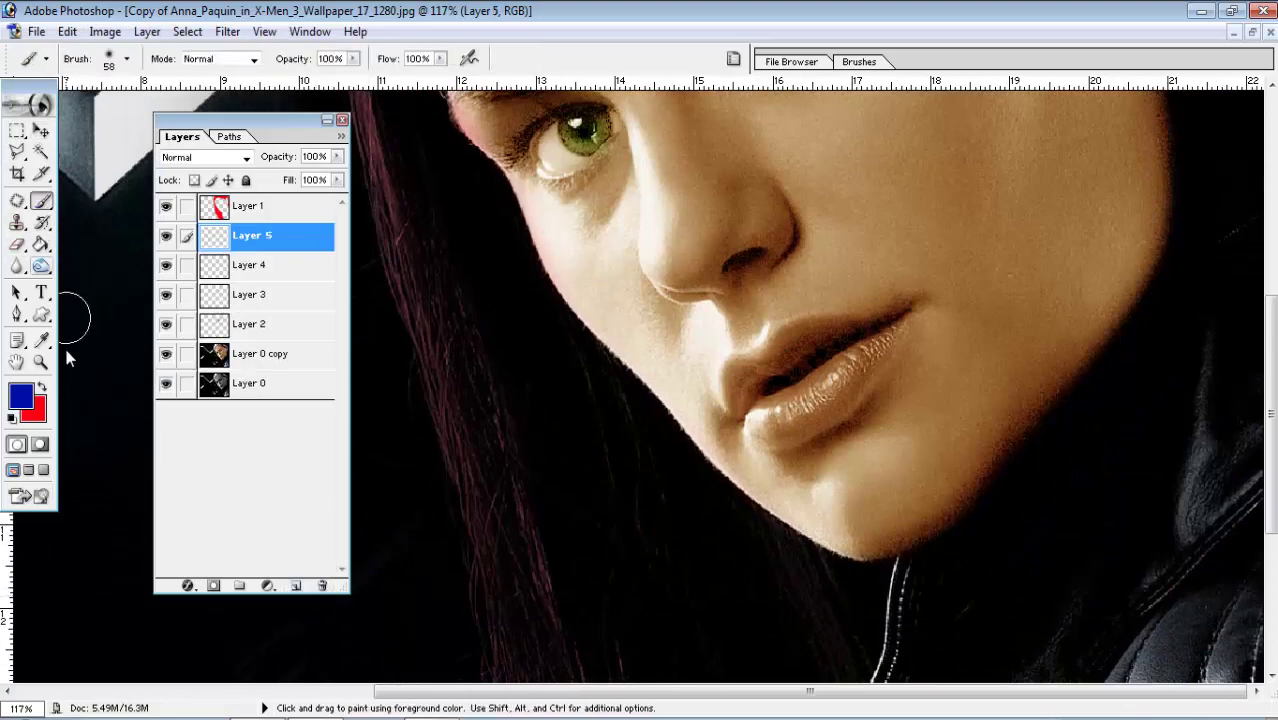
click(21, 399)
mouse_move(270, 258)
mouse_down()
mouse_move(270, 214)
mouse_move(253, 212)
mouse_up()
click(418, 200)
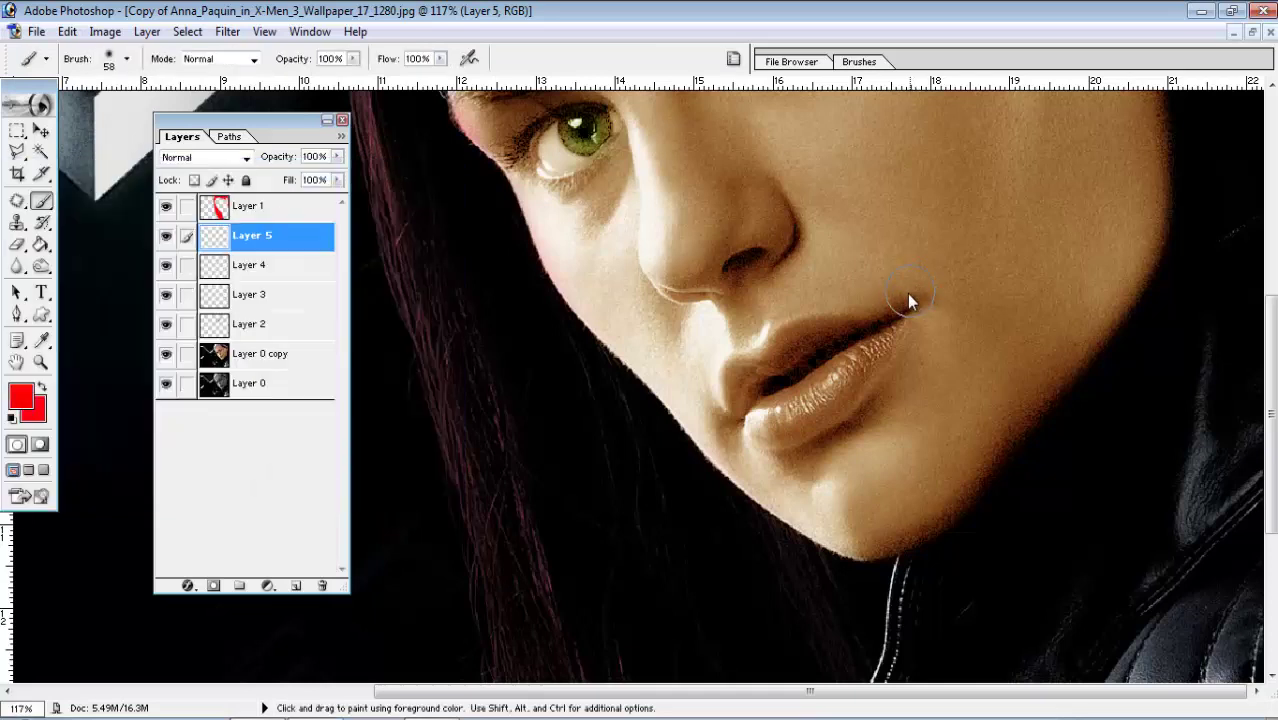
Paint red over the lips and set Layer 5 to Soft Light.
mouse_move(910, 295)
mouse_down()
mouse_move(744, 403)
mouse_move(856, 320)
mouse_move(825, 408)
mouse_move(828, 360)
mouse_move(853, 376)
mouse_move(752, 432)
mouse_move(822, 334)
mouse_move(899, 302)
mouse_move(755, 424)
mouse_up()
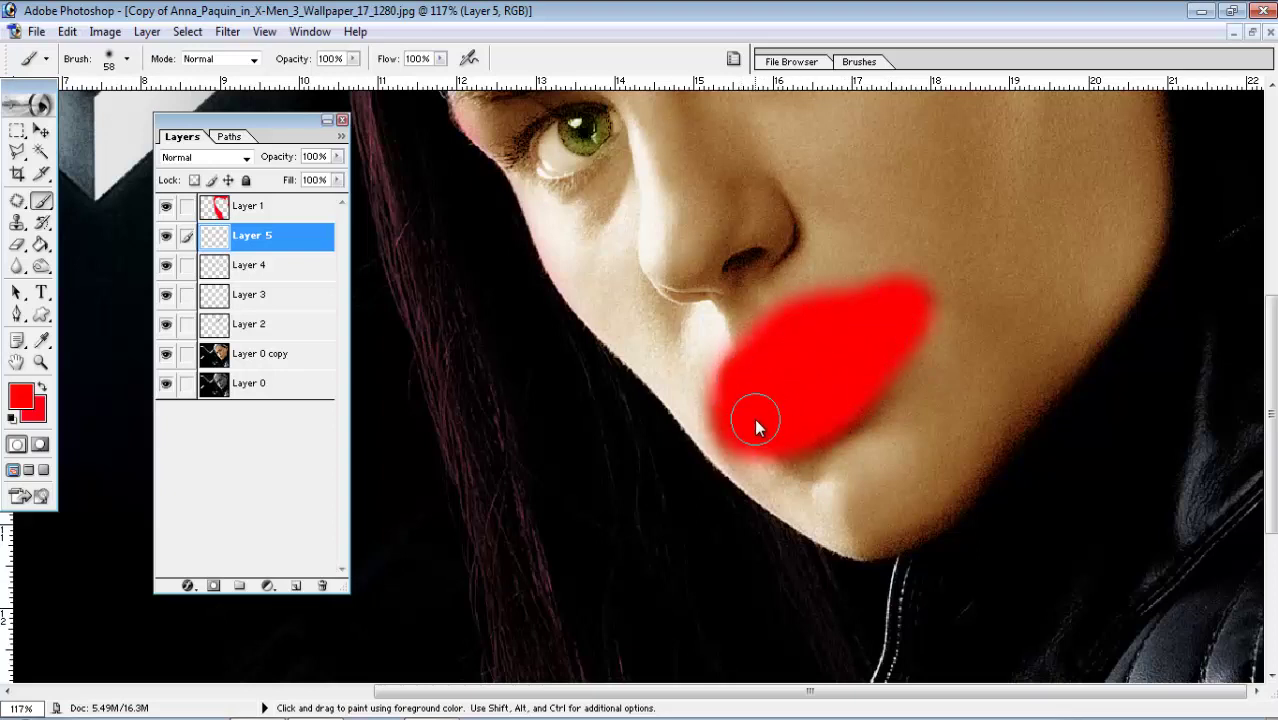
click(127, 59)
click(127, 59)
click(213, 160)
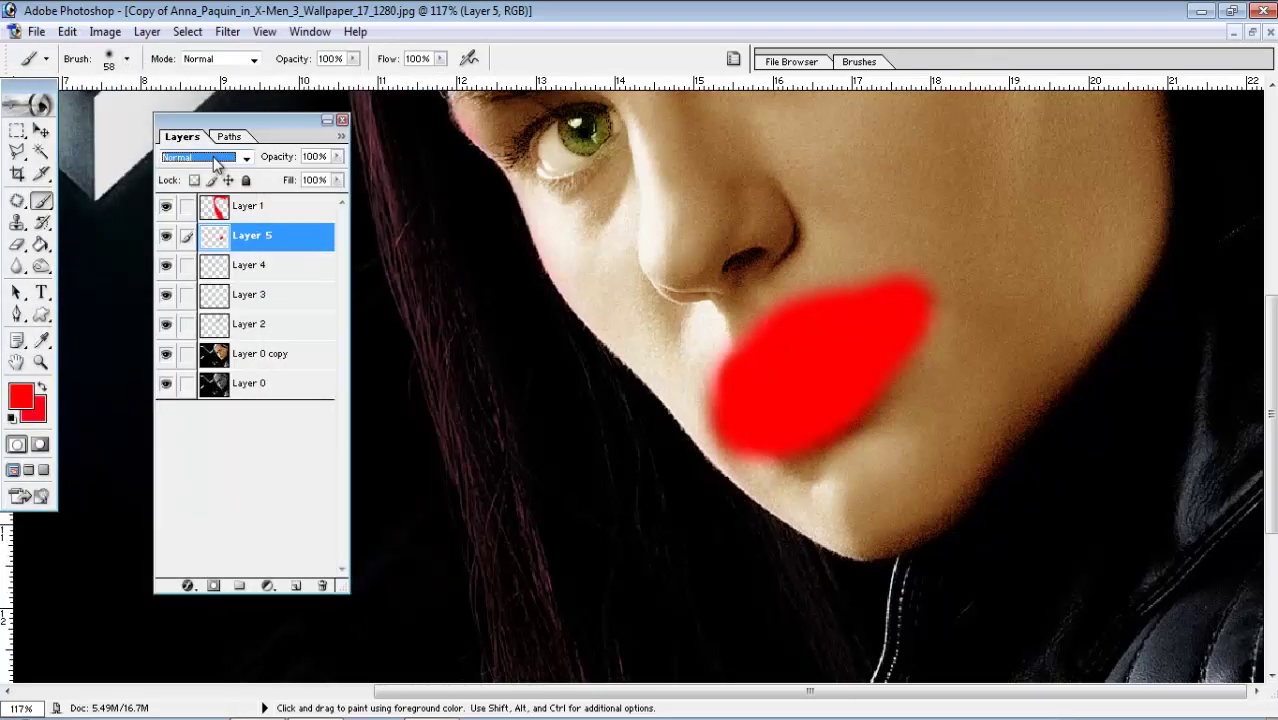
key(Down)
key(Down)
key(Down)
key(Down)
key(Down)
key(Down)
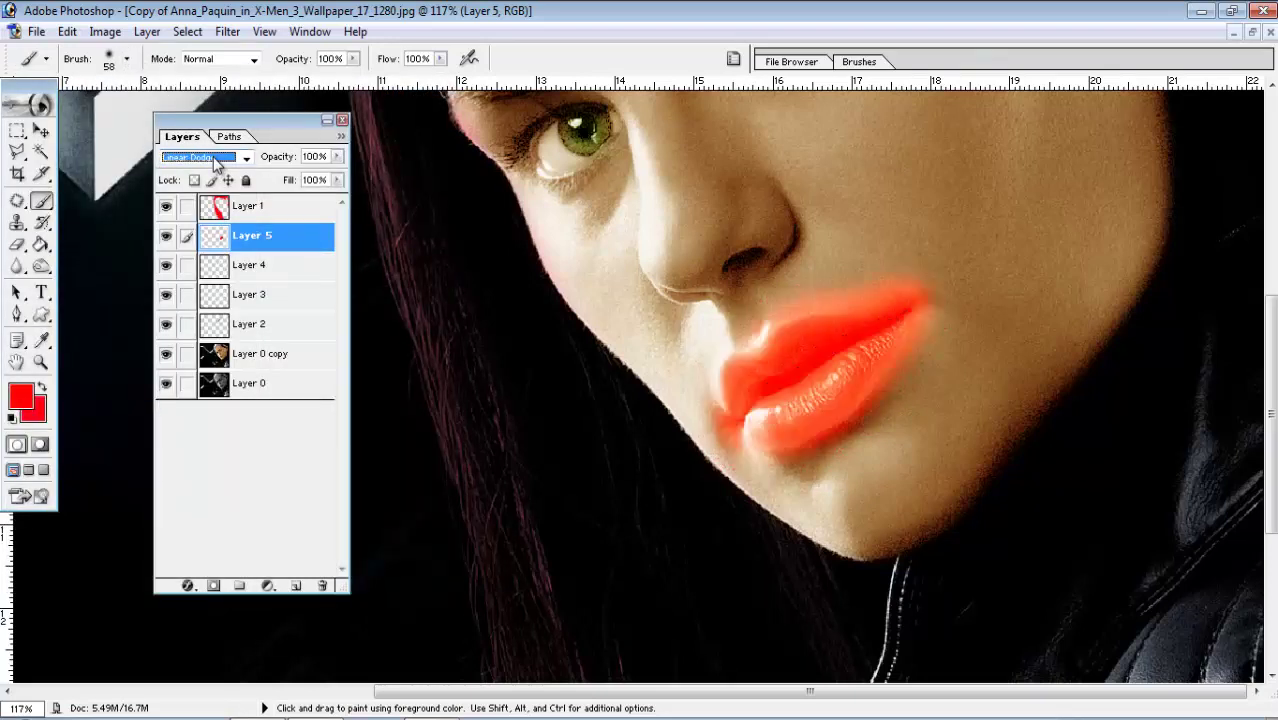
key(Down)
key(Down)
key(Down)
key(Up)
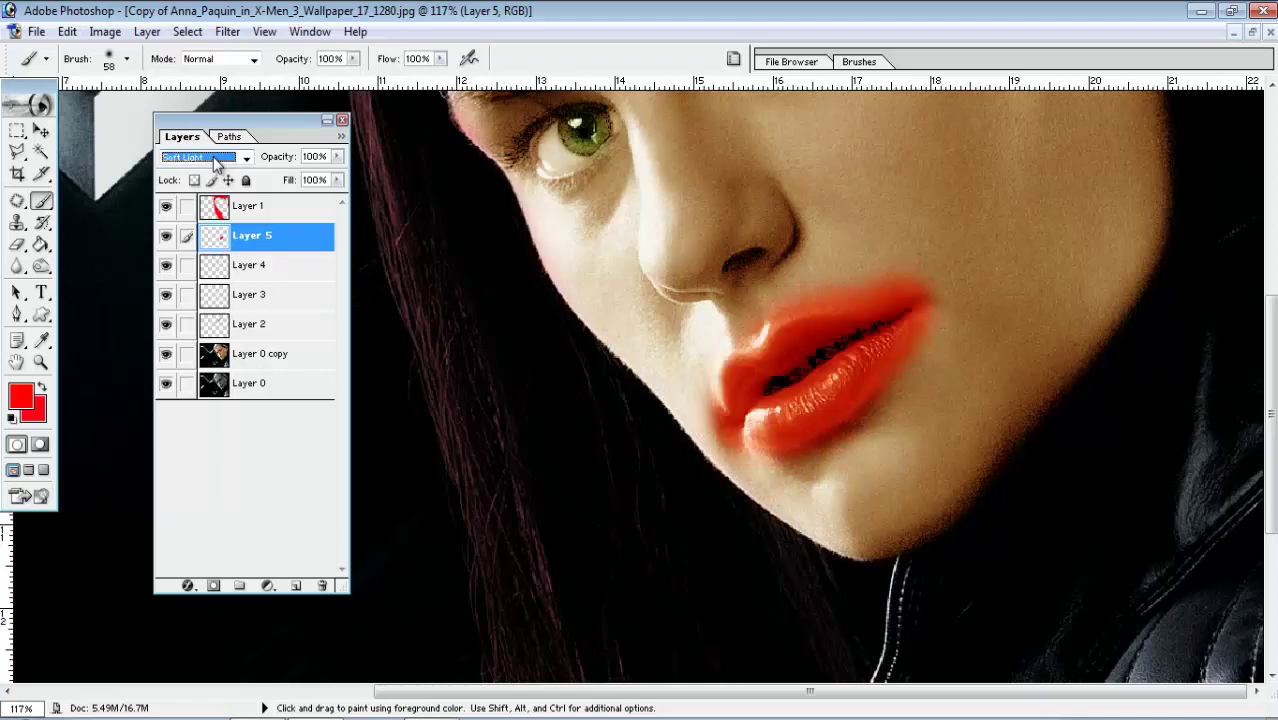
Erase stray red beyond the lip corner with a smaller eraser at 100% opacity.
click(17, 244)
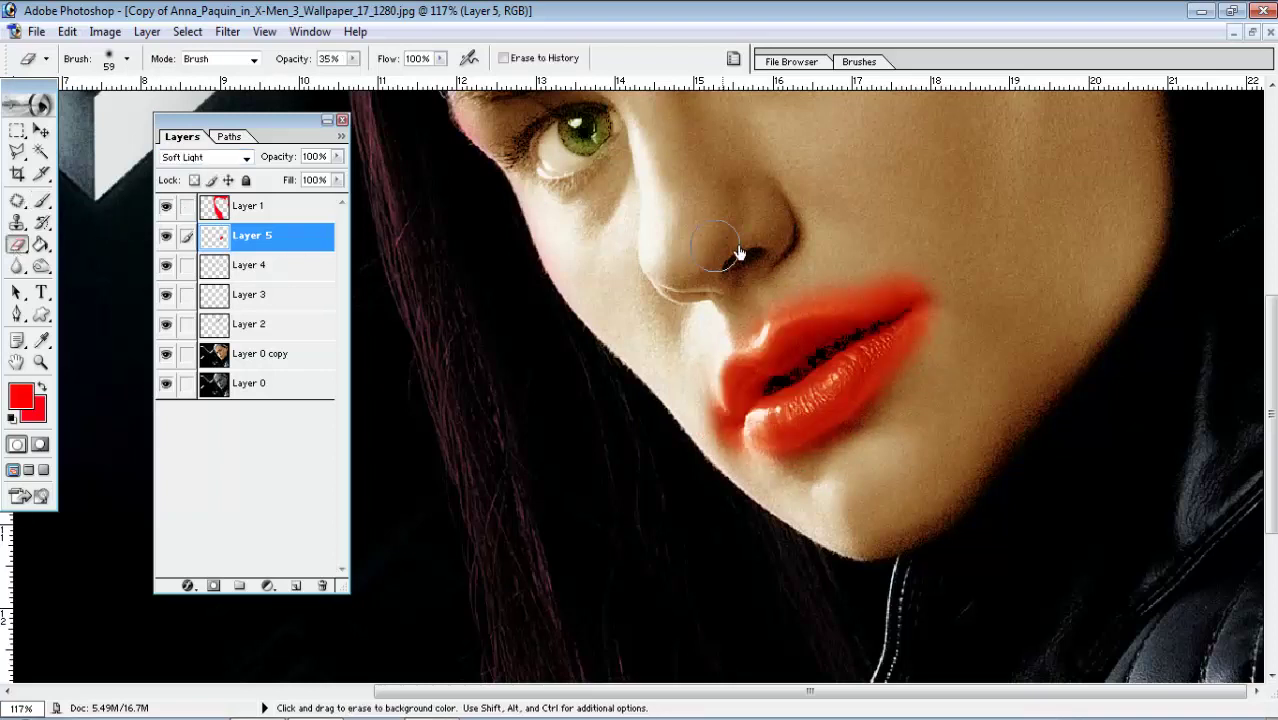
drag(958, 315, 913, 379)
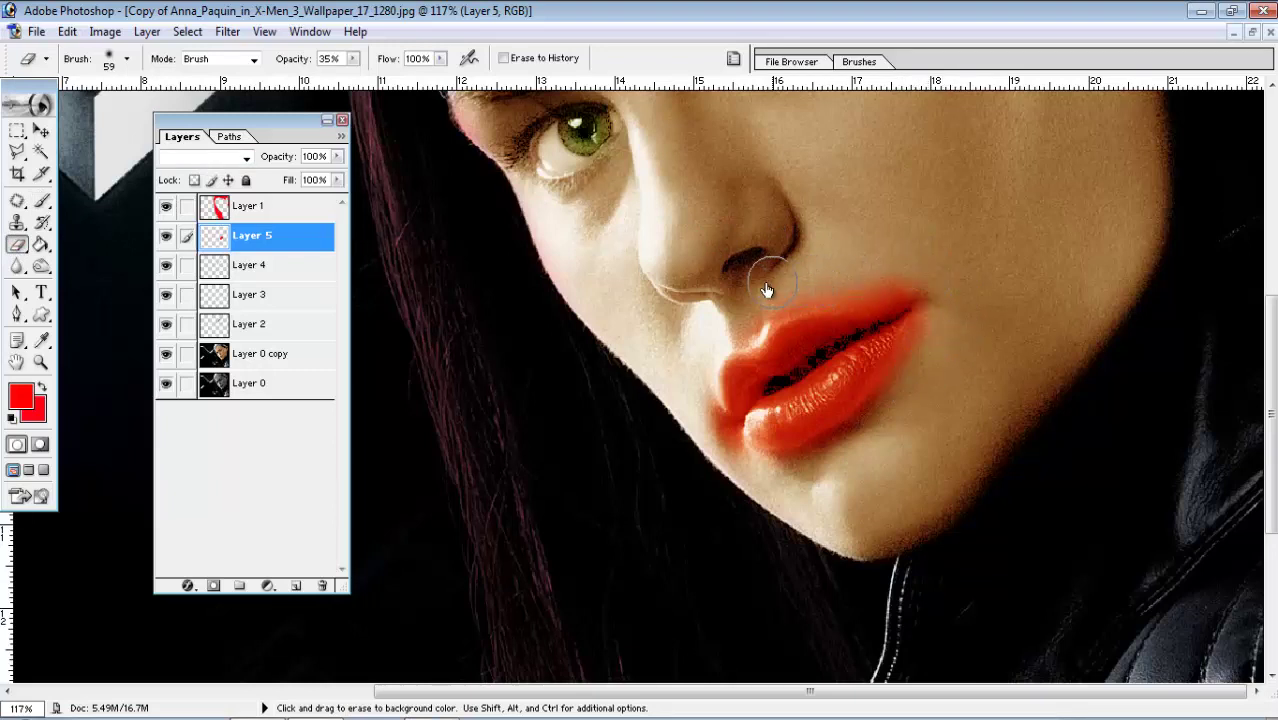
click(353, 58)
drag(353, 76, 614, 90)
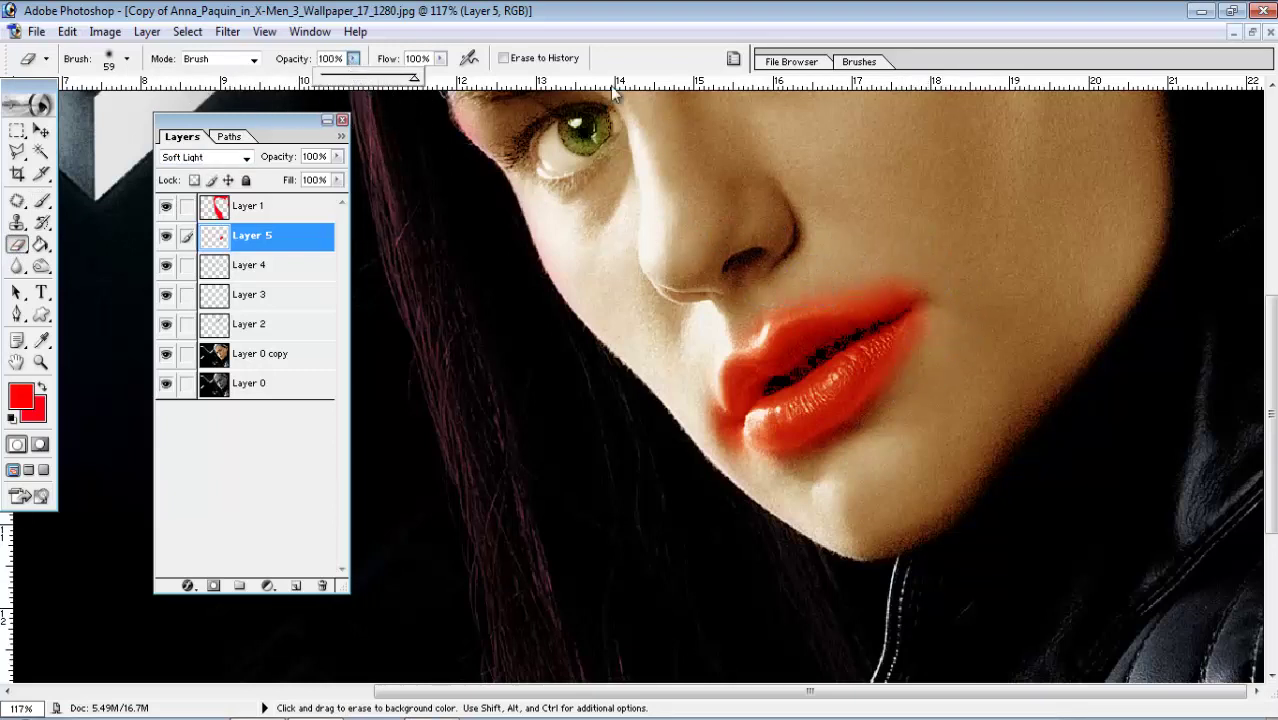
click(128, 60)
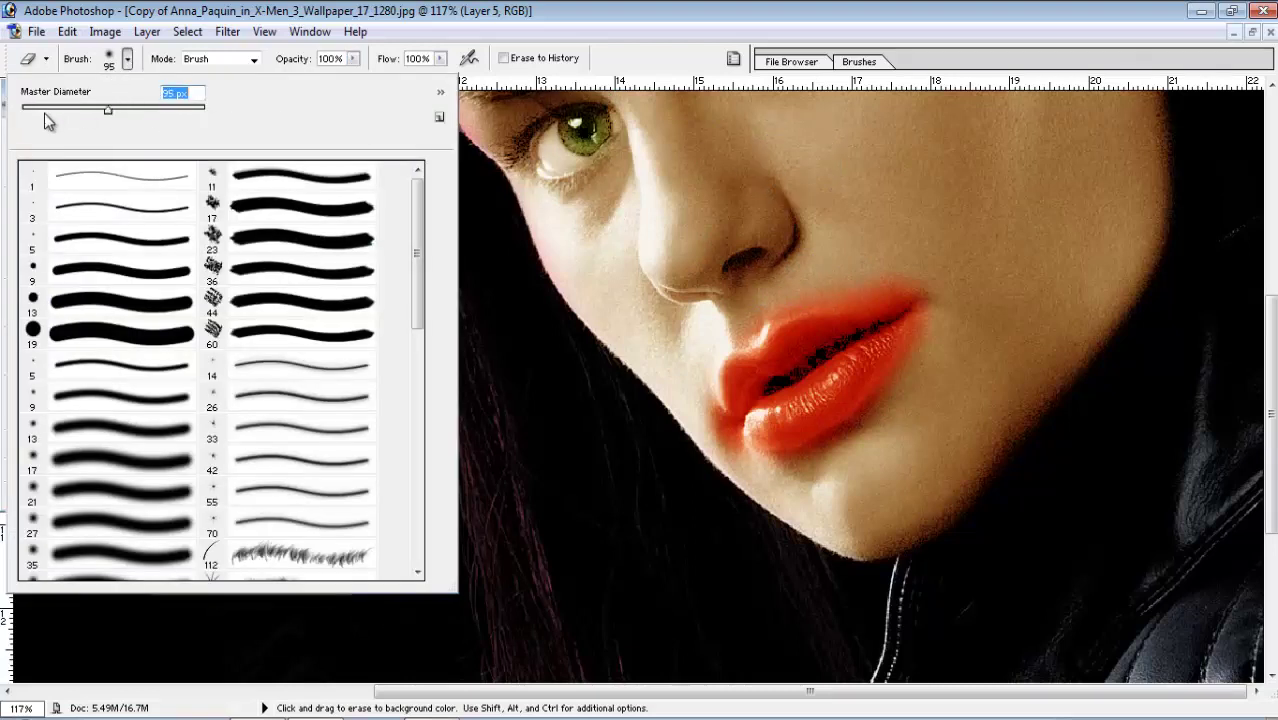
key(Return)
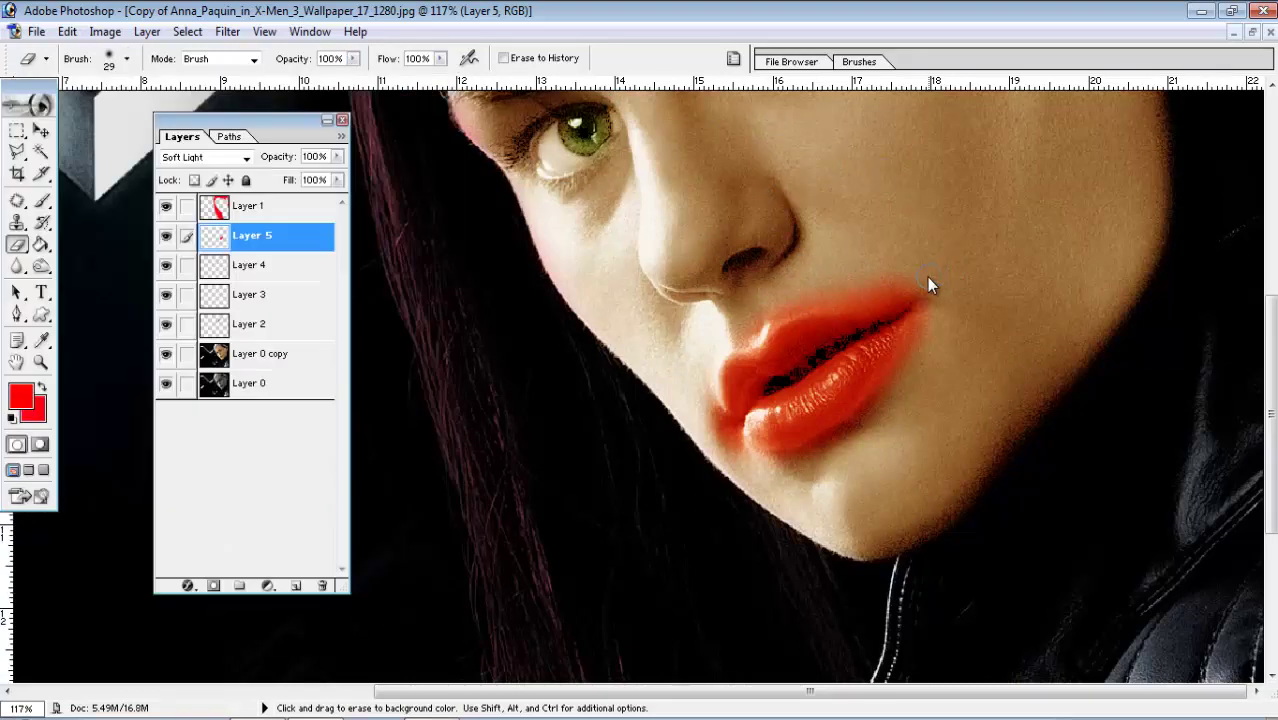
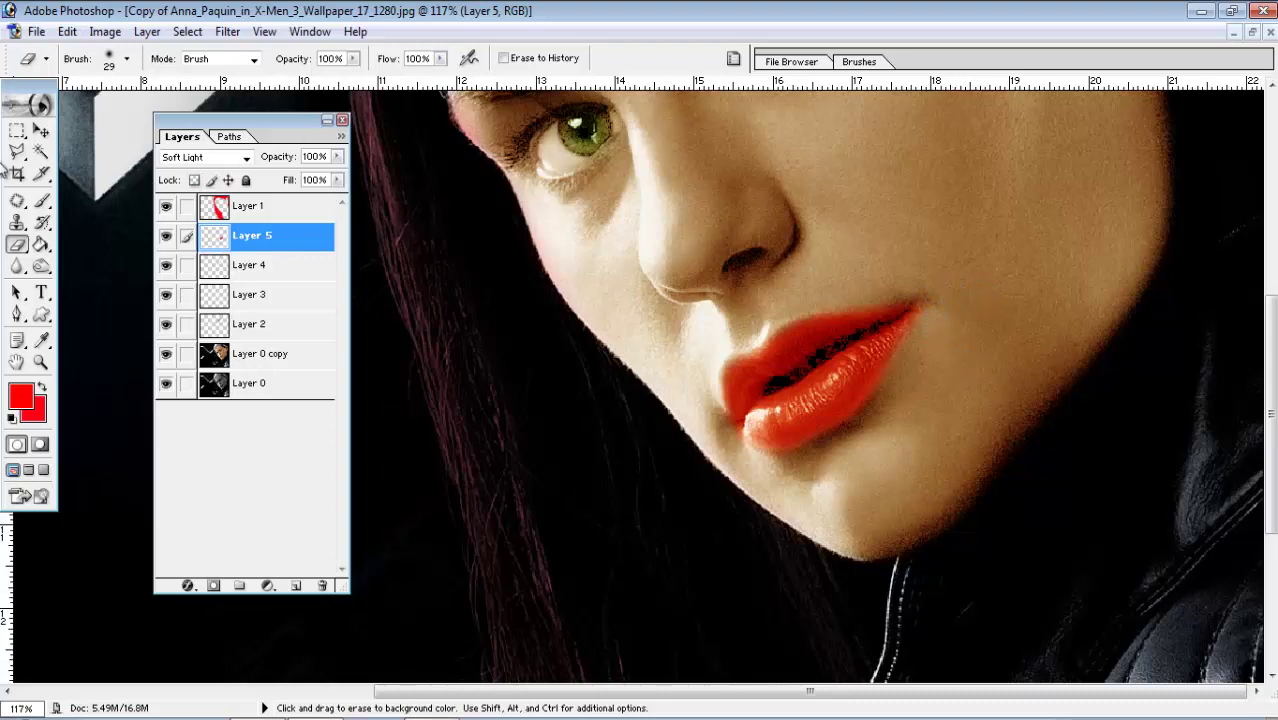
Set the Eraser to a 13 px Master Diameter to erase stray red in the lip gap on Layer 5.
click(40, 130)
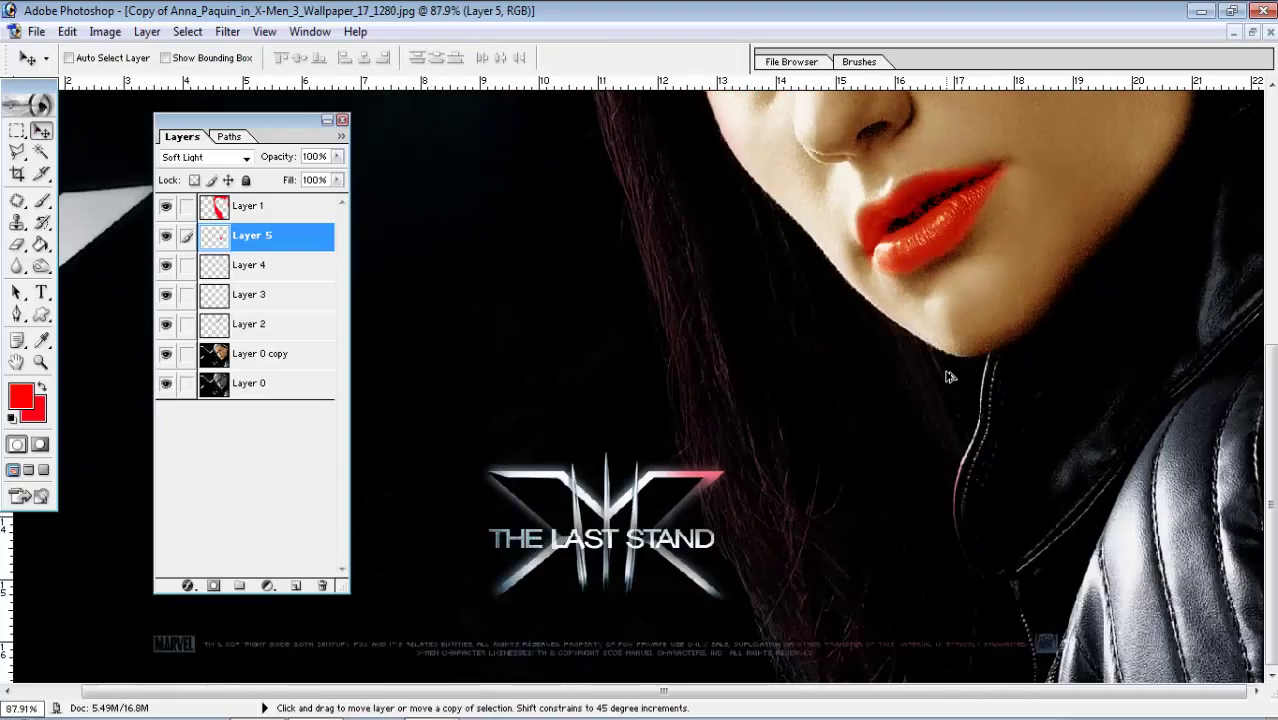
key(ctrl+minus)
scroll(948, 376, up, 3)
scroll(947, 374, up, 2)
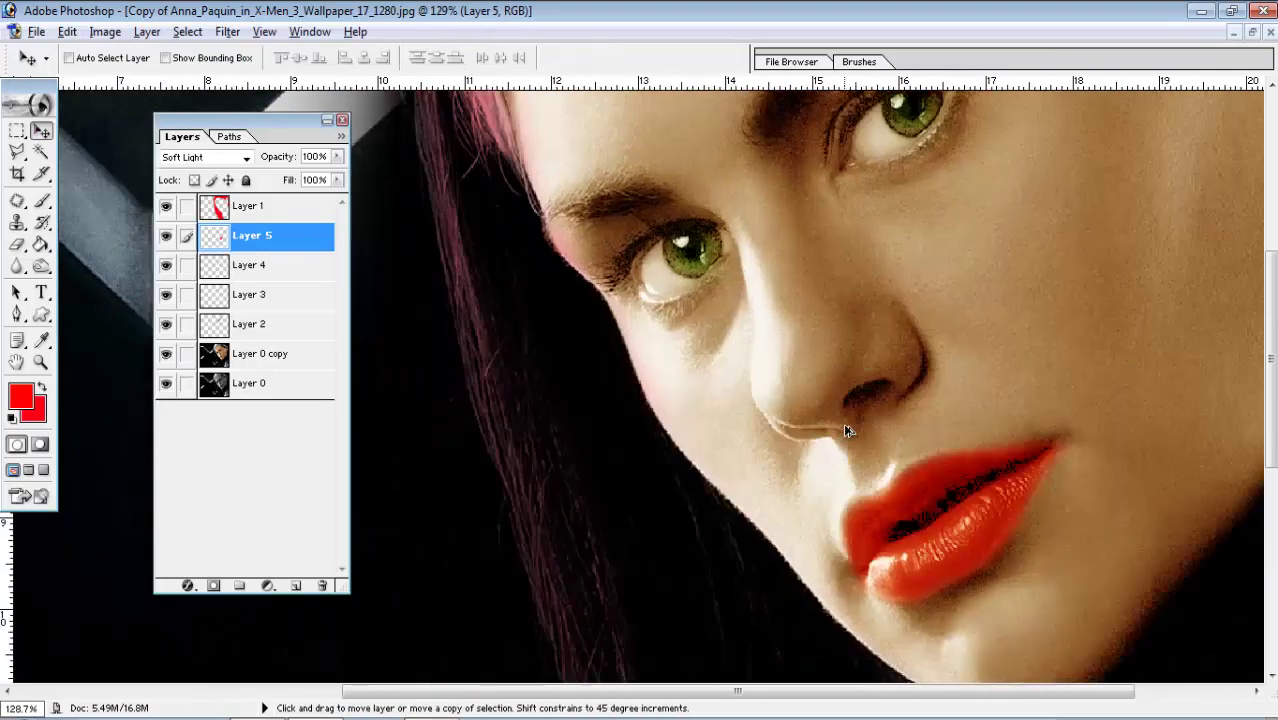
drag(845, 430, 571, 209)
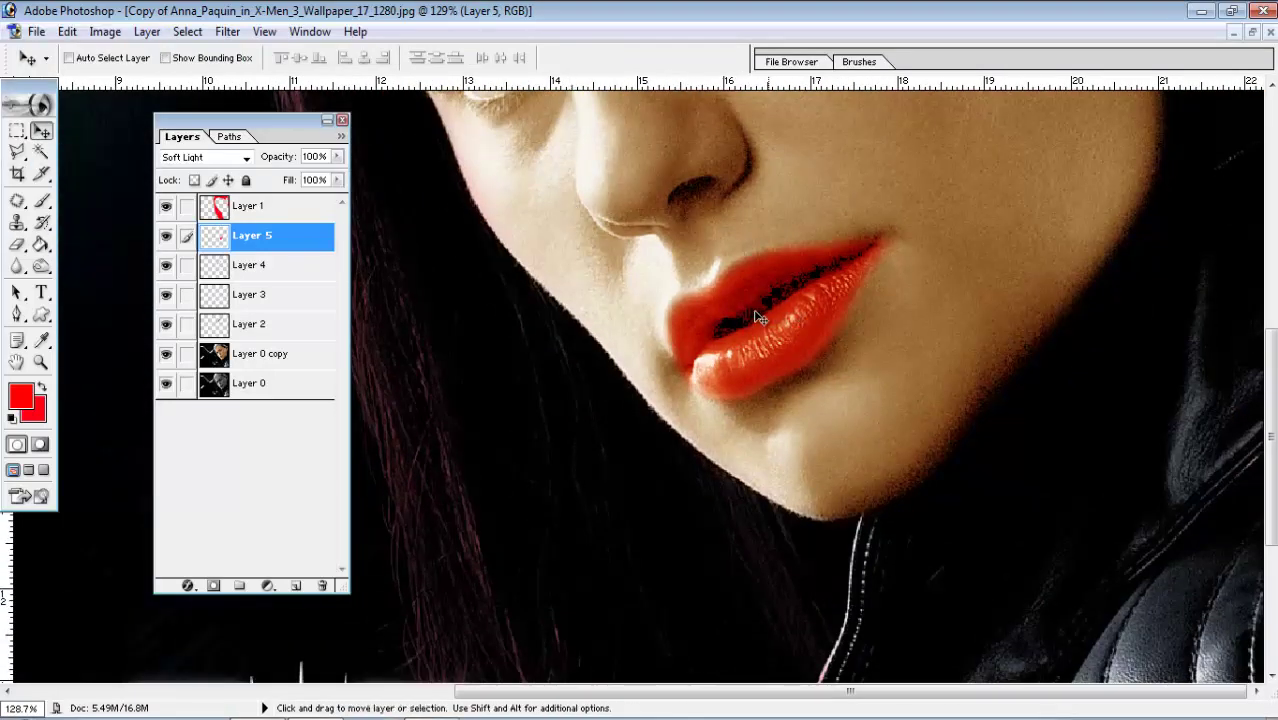
click(17, 244)
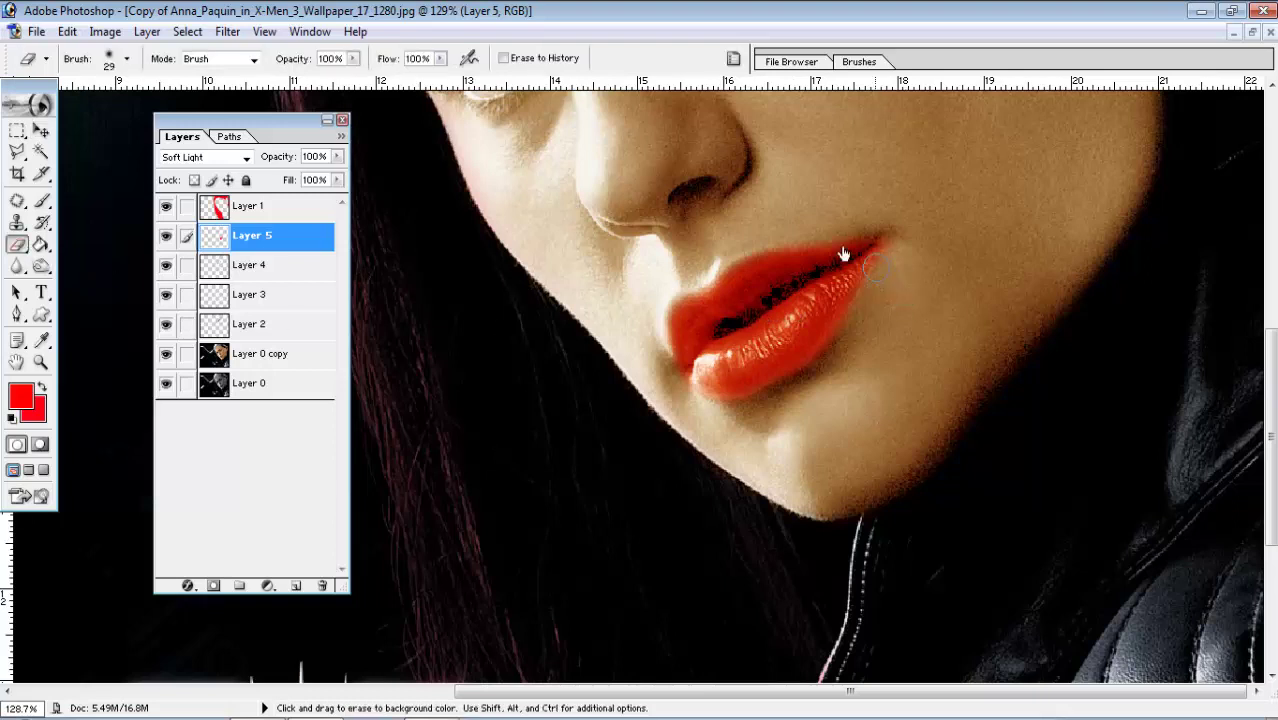
click(126, 59)
drag(69, 108, 33, 110)
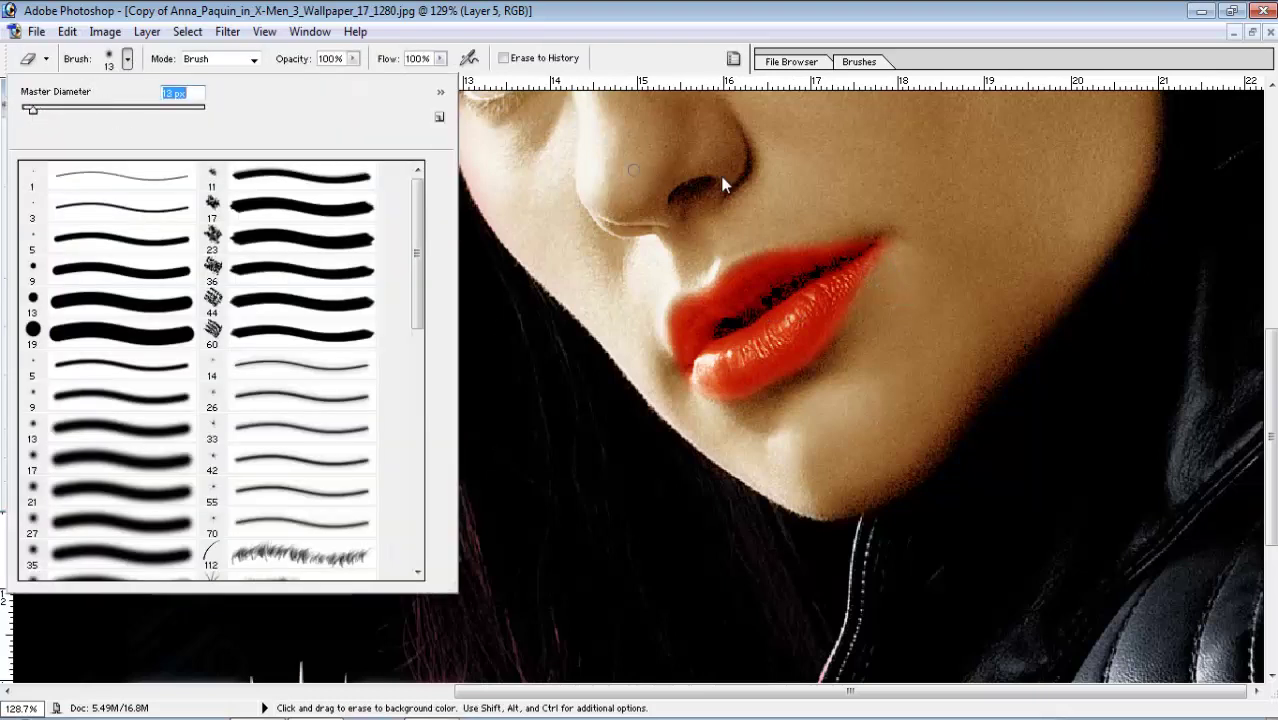
key(Return)
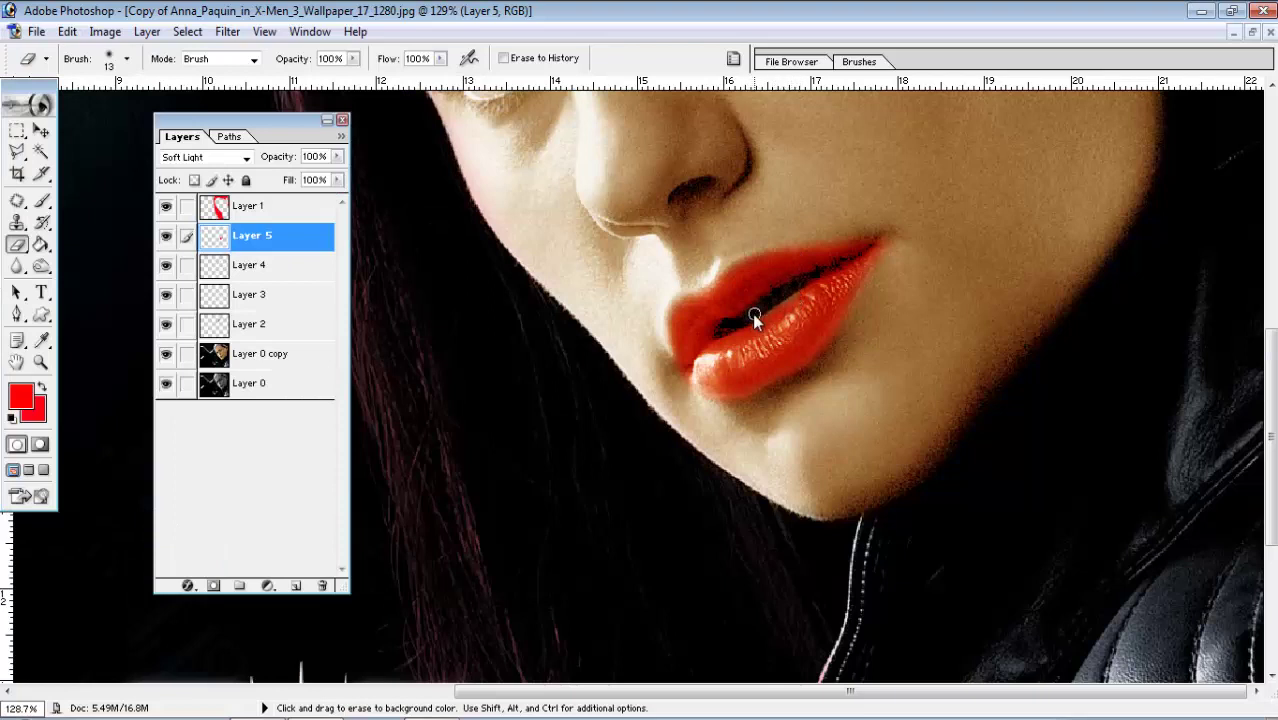
Toggle Layer 5's visibility to compare the lips, then zoom out to frame the face.
click(166, 237)
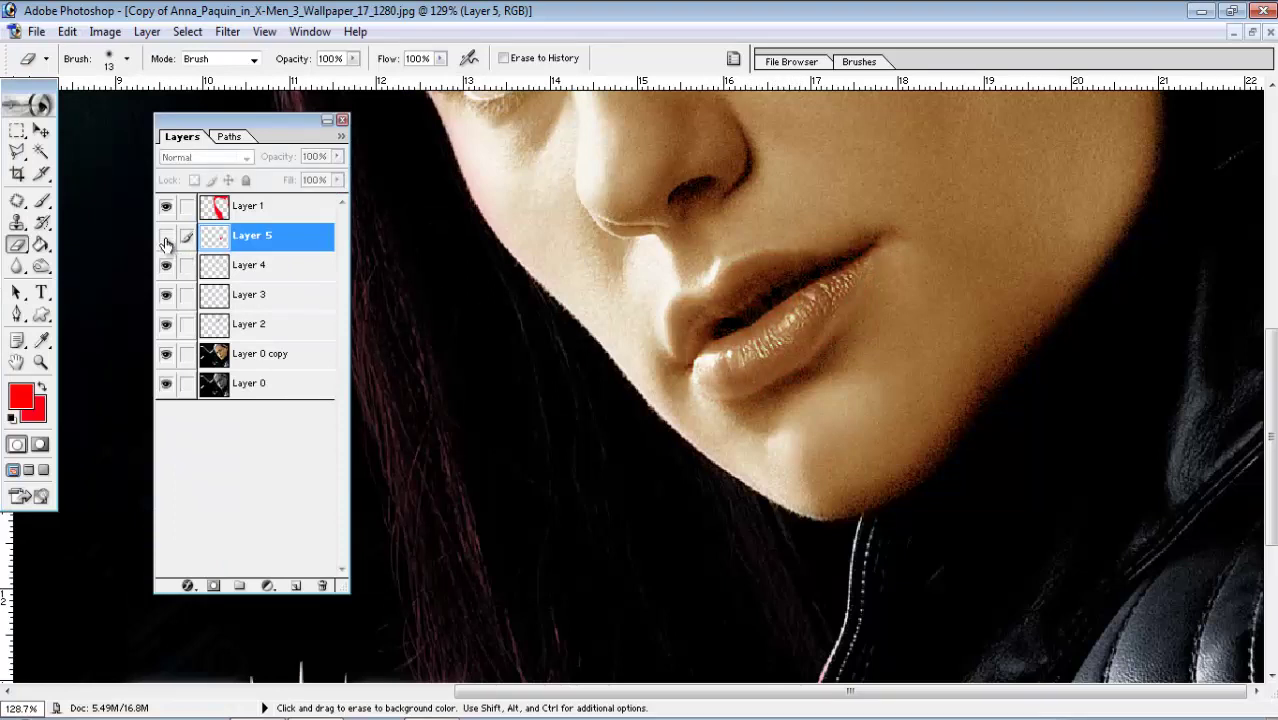
click(166, 239)
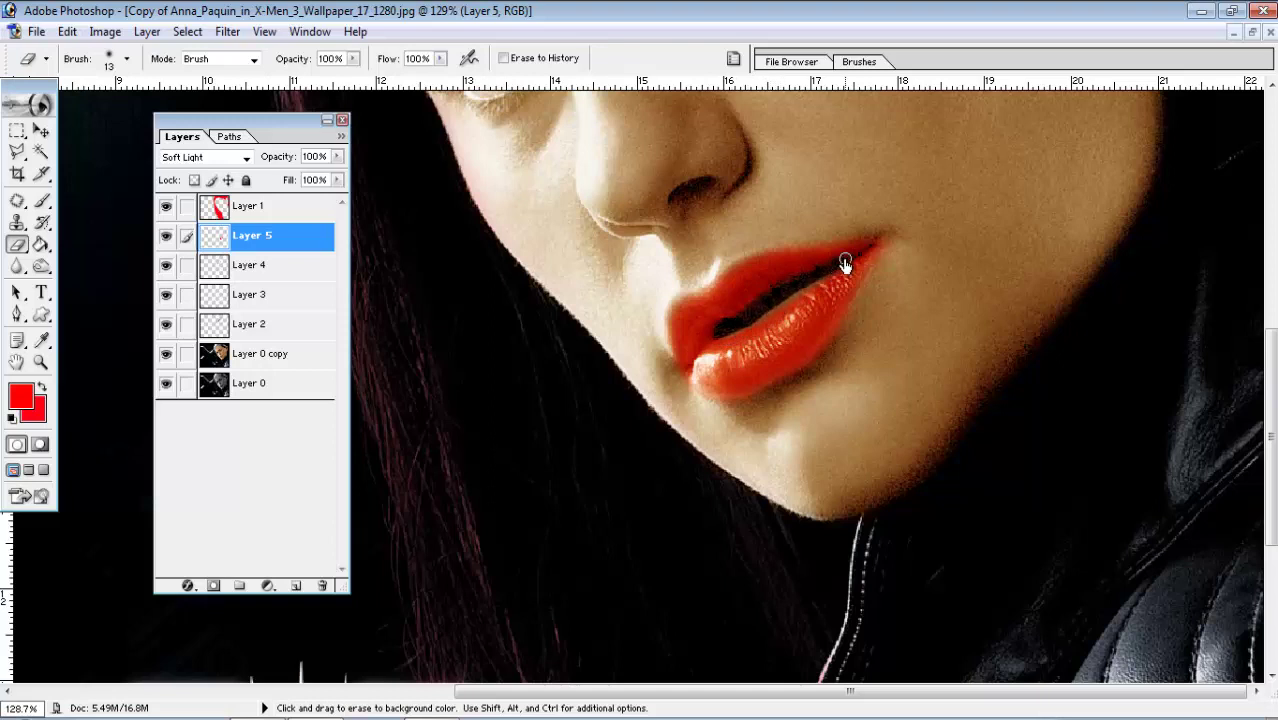
key(ctrl)
key(ctrl)
key(alt)
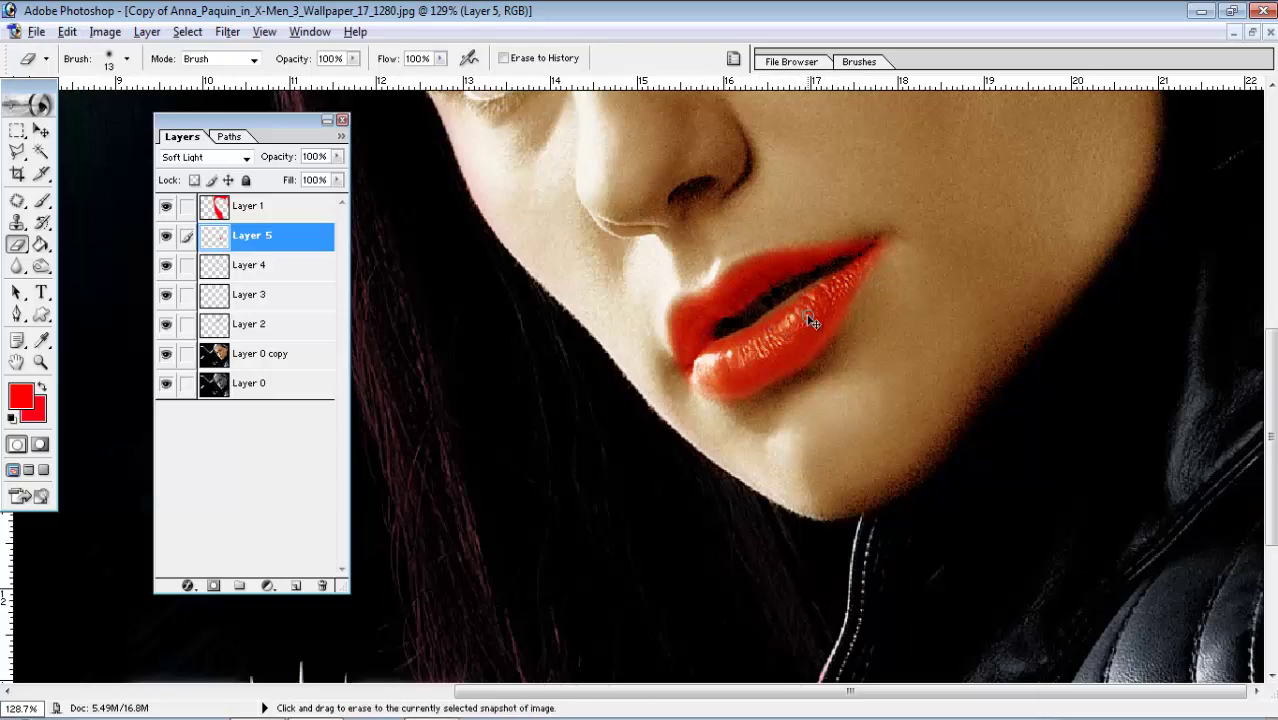
scroll(812, 320, down, 1)
scroll(812, 320, down, 1)
scroll(812, 320, down, 1)
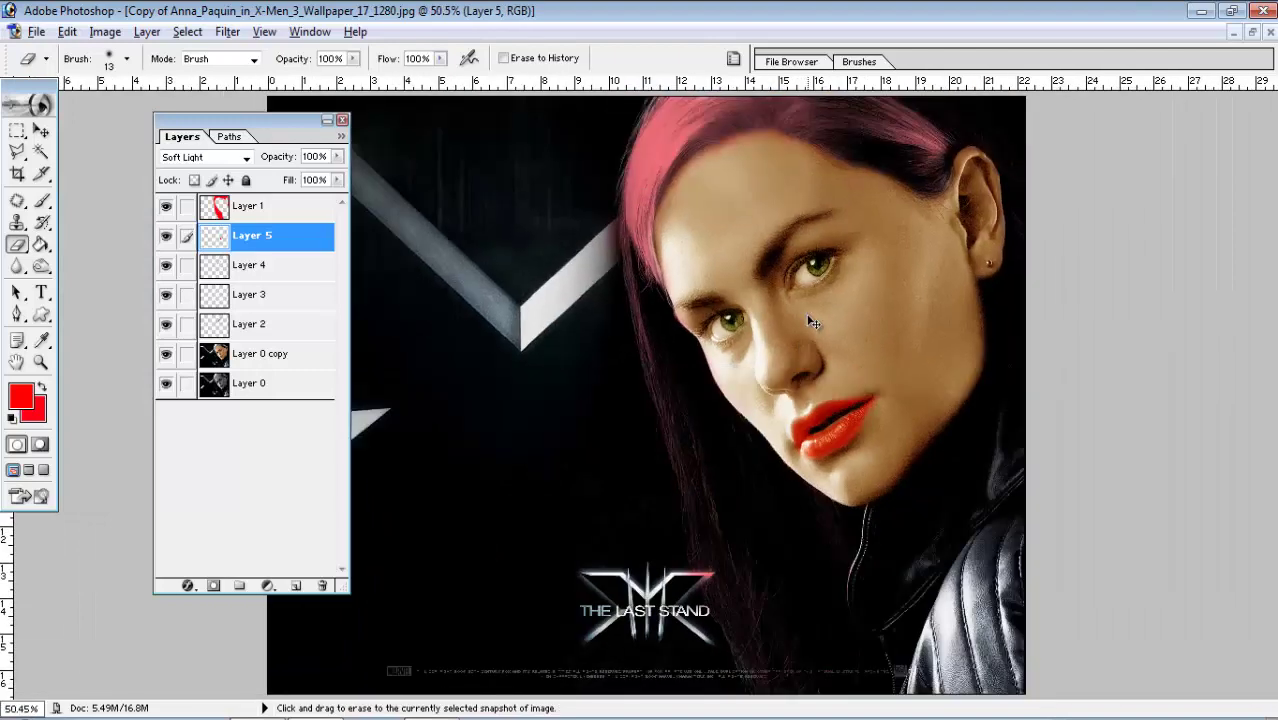
drag(240, 130, 275, 110)
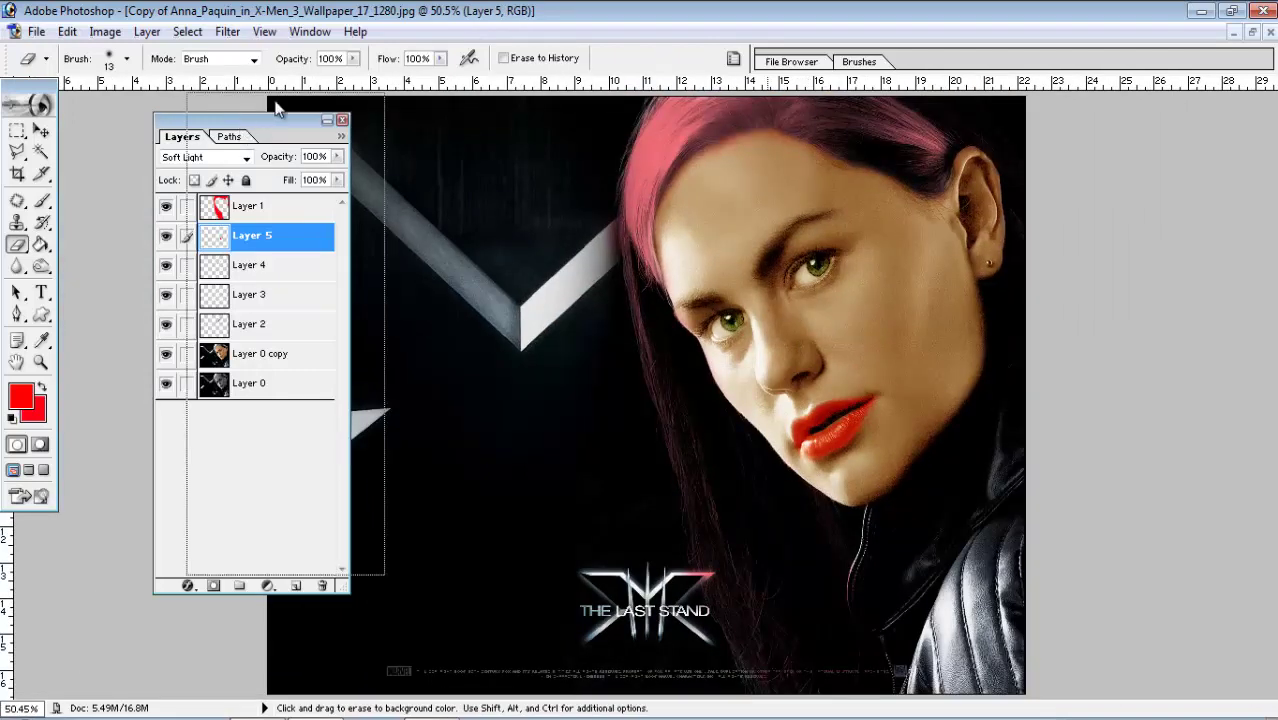
key(ctrl+plus)
drag(620, 360, 681, 424)
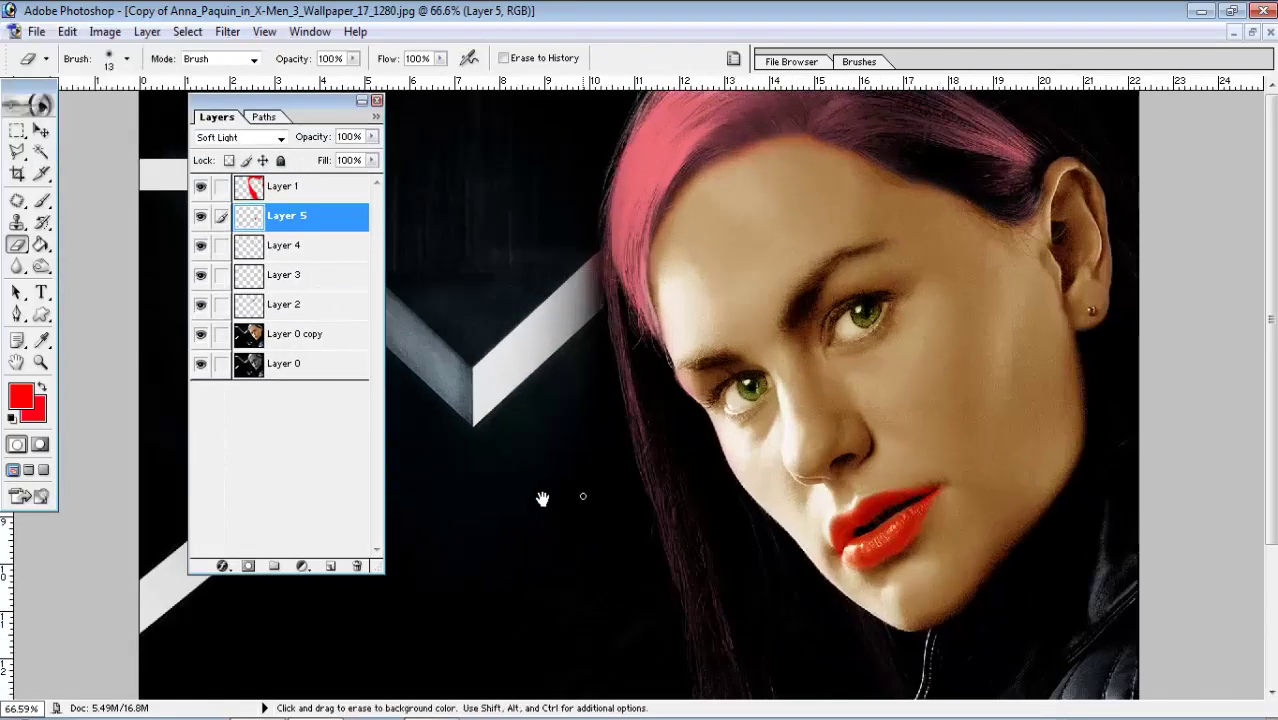
Add a new Layer 6, choose the Brush, and set a near-white background colour.
click(334, 567)
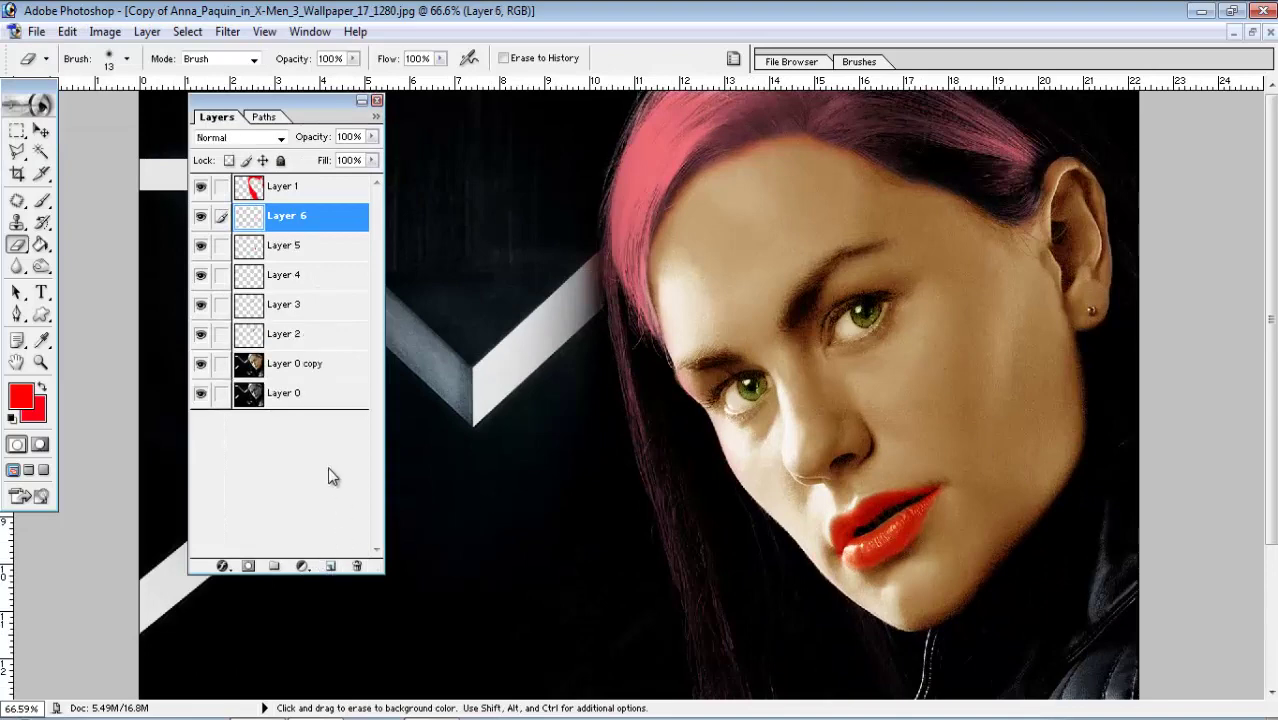
click(41, 200)
click(16, 414)
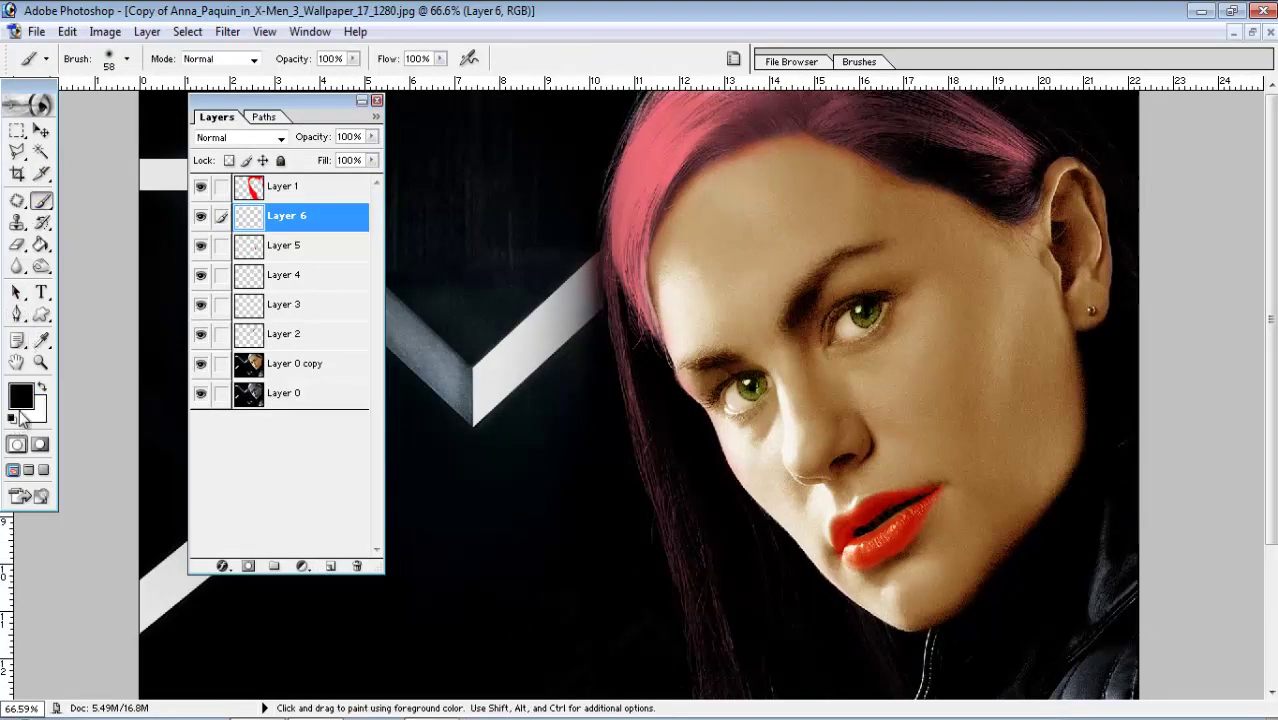
click(36, 408)
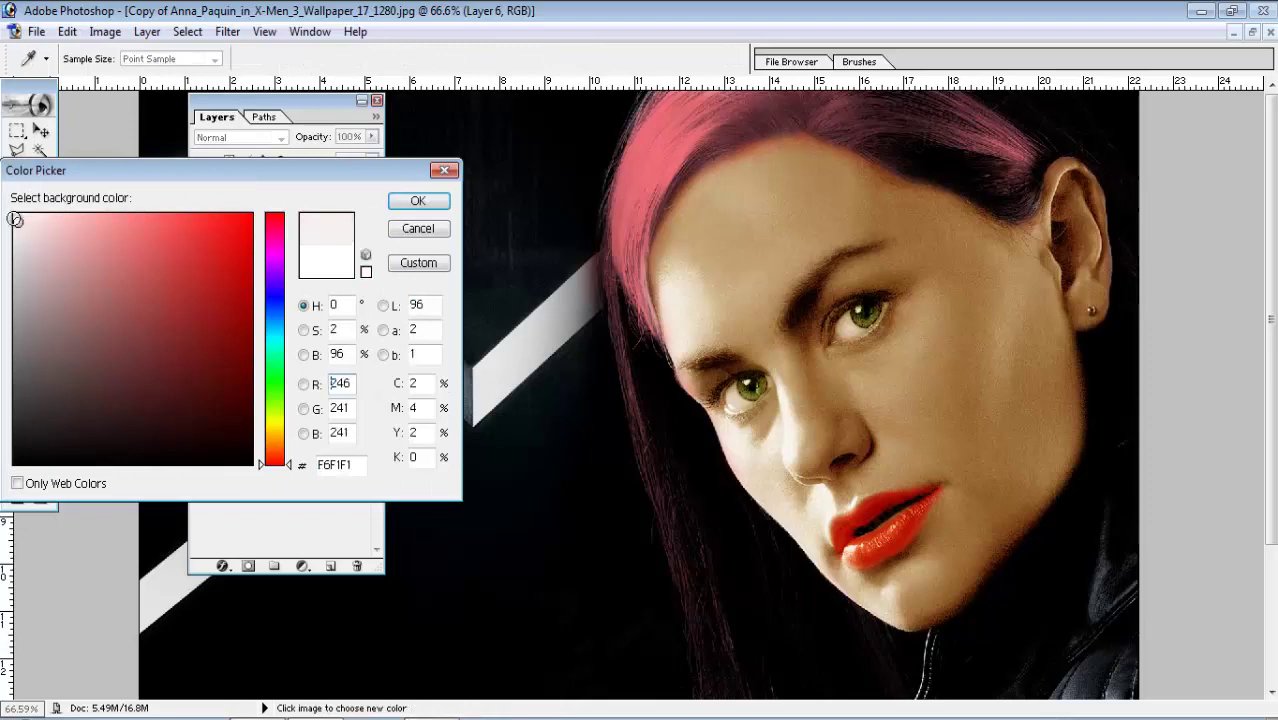
click(15, 216)
key(Return)
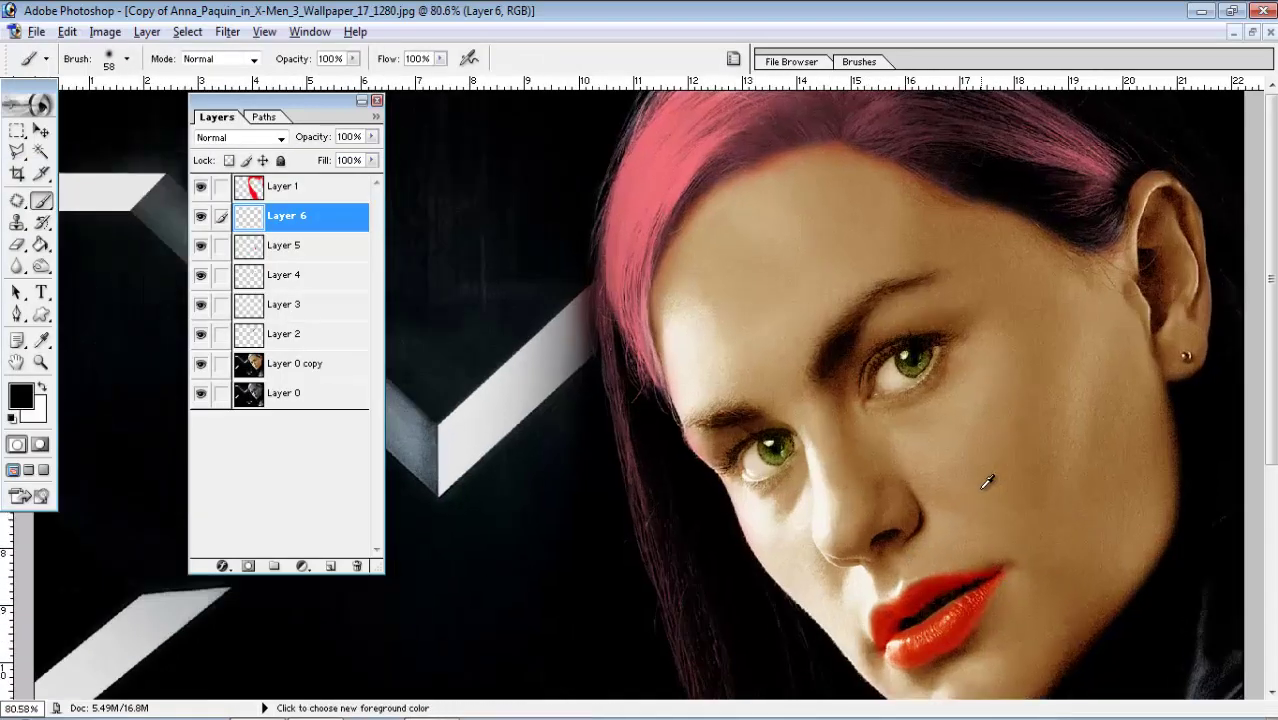
Zoom in on the lips, make white the paint colour and brush a soft stroke across them.
scroll(1001, 519, up, 3)
mouse_move(1001, 519)
mouse_down()
mouse_move(847, 393)
mouse_move(841, 283)
mouse_up()
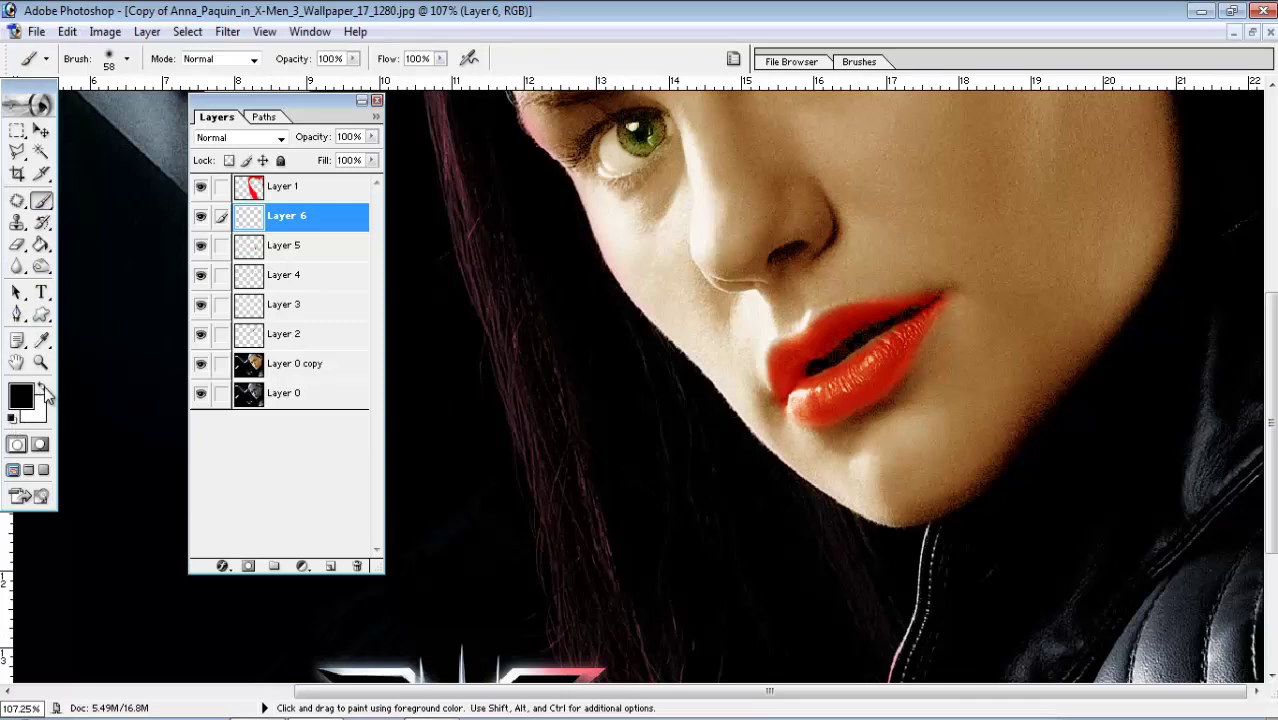
click(43, 388)
click(43, 388)
click(43, 388)
click(43, 388)
click(43, 388)
click(43, 388)
click(43, 388)
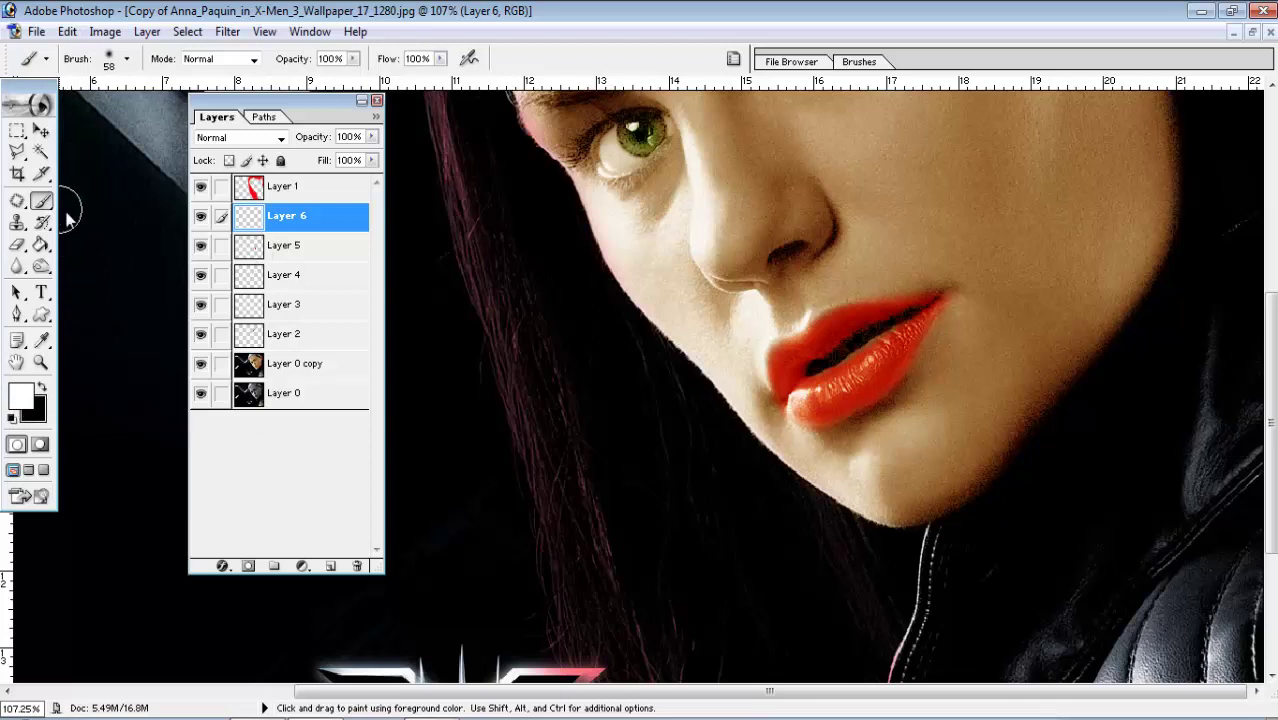
mouse_move(957, 302)
mouse_down()
mouse_move(822, 362)
mouse_move(790, 405)
mouse_up()
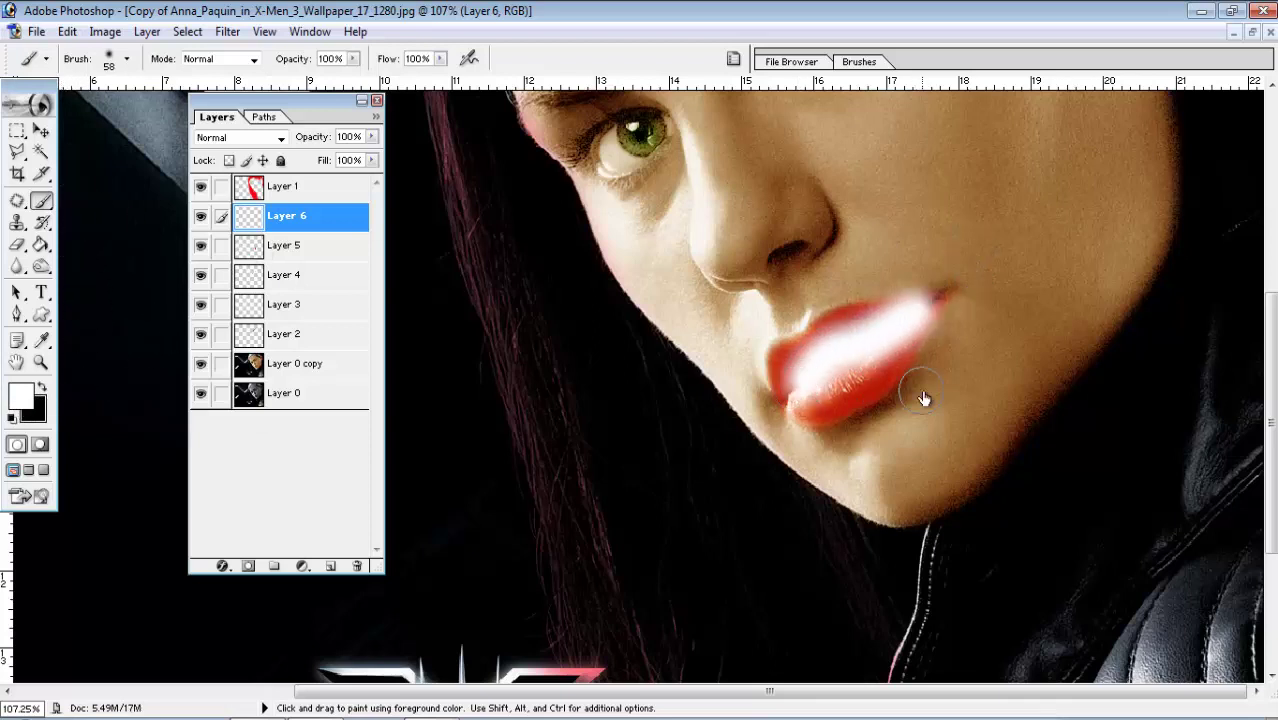
Preview several blending modes for Layer 6, including Difference and Color, and lower its opacity.
click(240, 141)
key(Down)
key(Down)
key(Down)
key(Down)
key(Down)
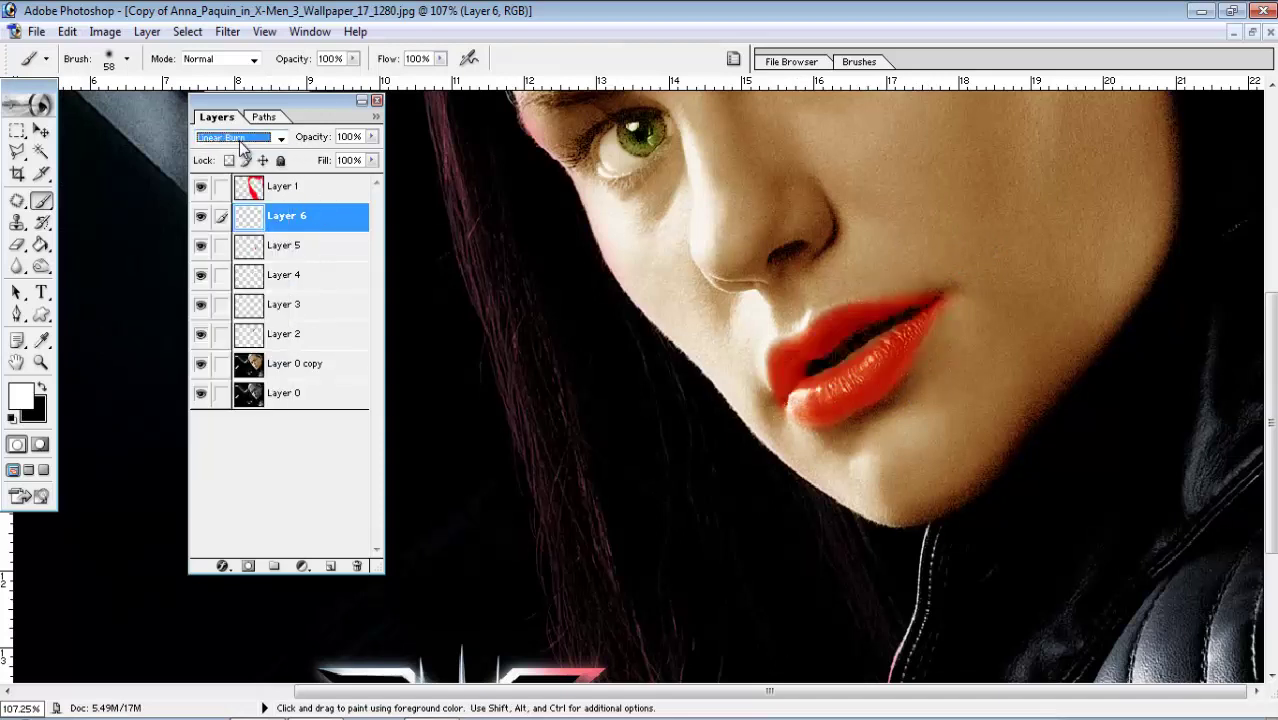
key(Down)
key(Down)
key(Down)
key(Down)
key(Down)
key(Down)
key(Down)
key(Down)
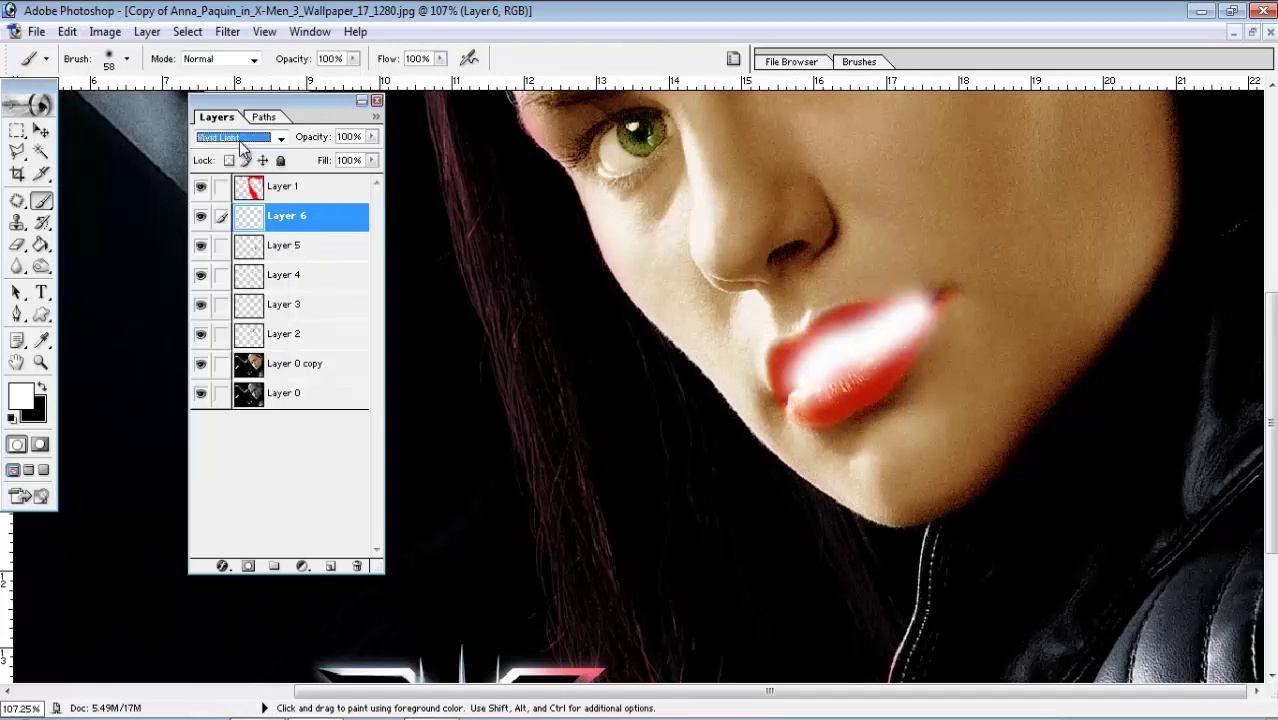
key(Down)
key(Down)
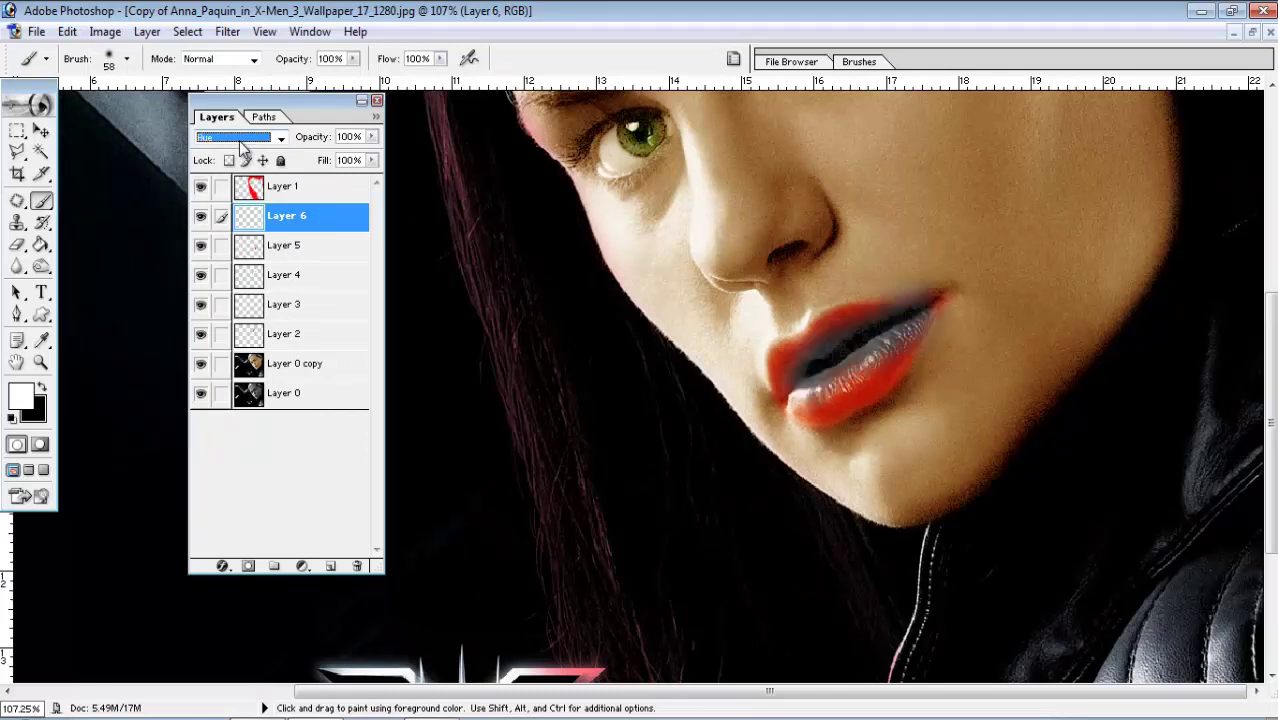
key(Up)
key(Down)
key(Down)
key(Down)
key(Down)
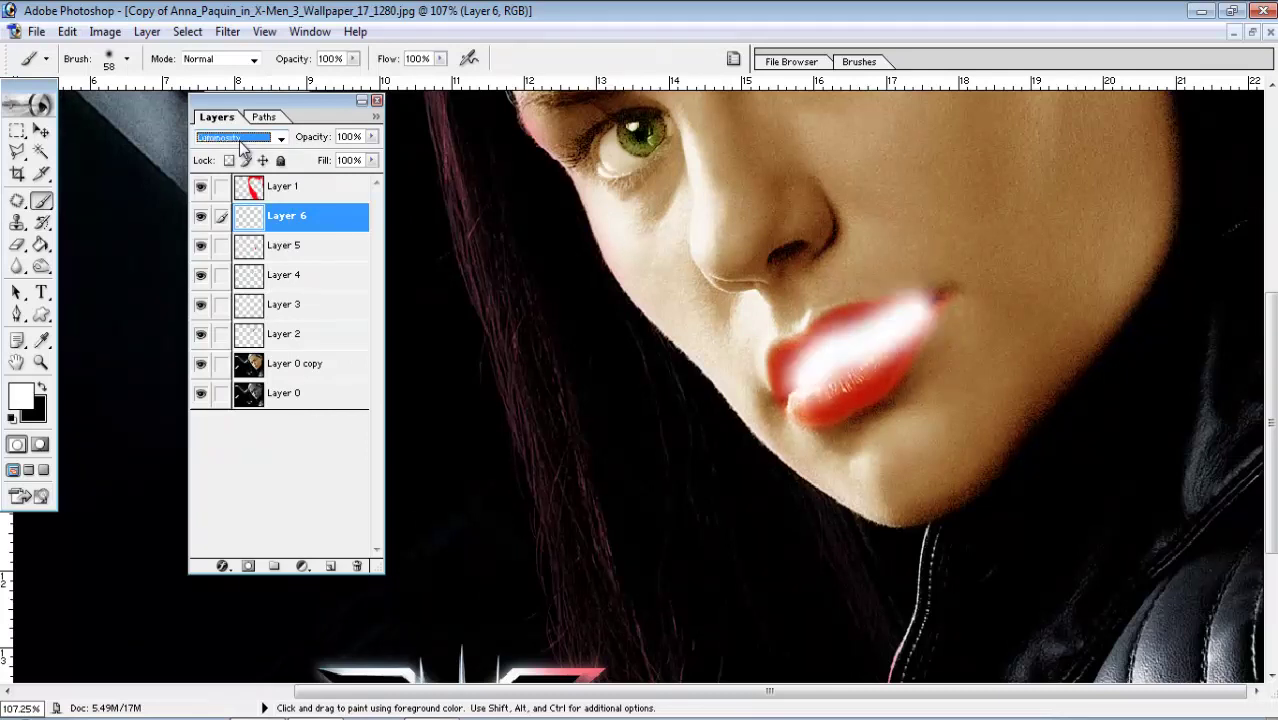
key(Up)
key(Up)
key(Up)
key(Up)
mouse_move(371, 137)
mouse_down()
mouse_move(309, 163)
mouse_move(320, 163)
mouse_up()
click(41, 131)
Compare with Layer 5 hidden and shown, then move Layer 6 below Layer 5.
click(17, 245)
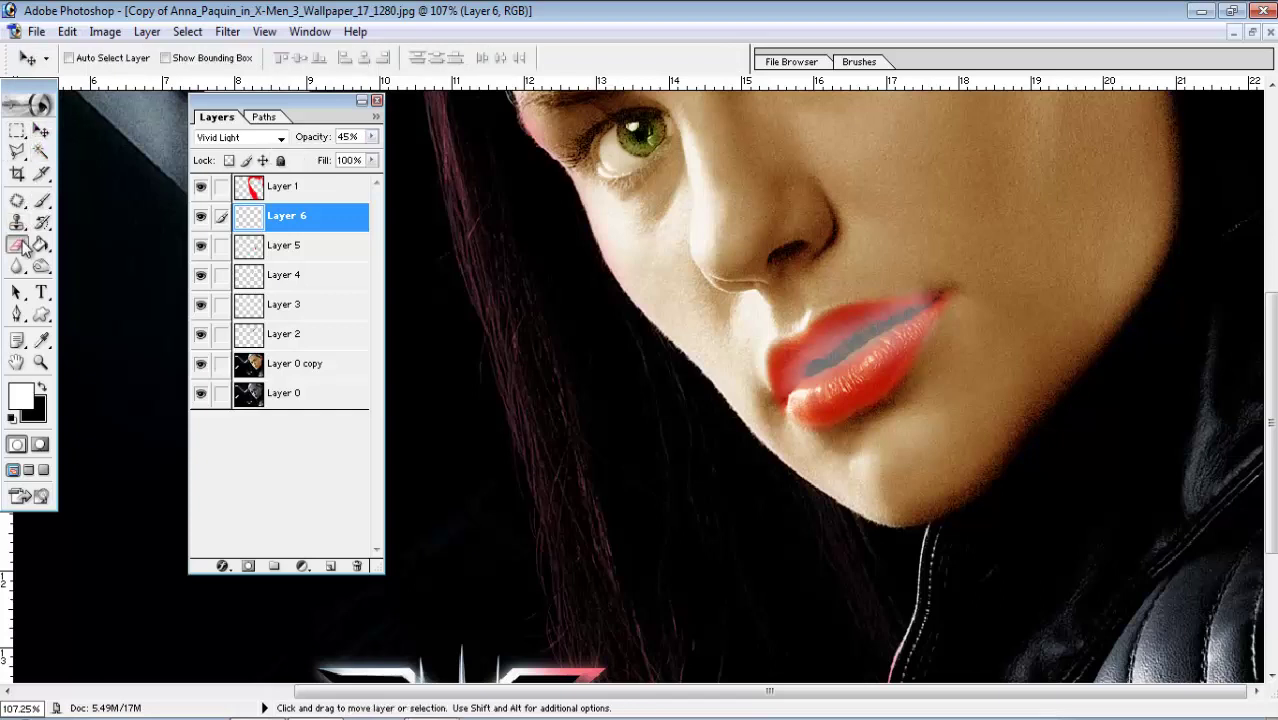
click(41, 131)
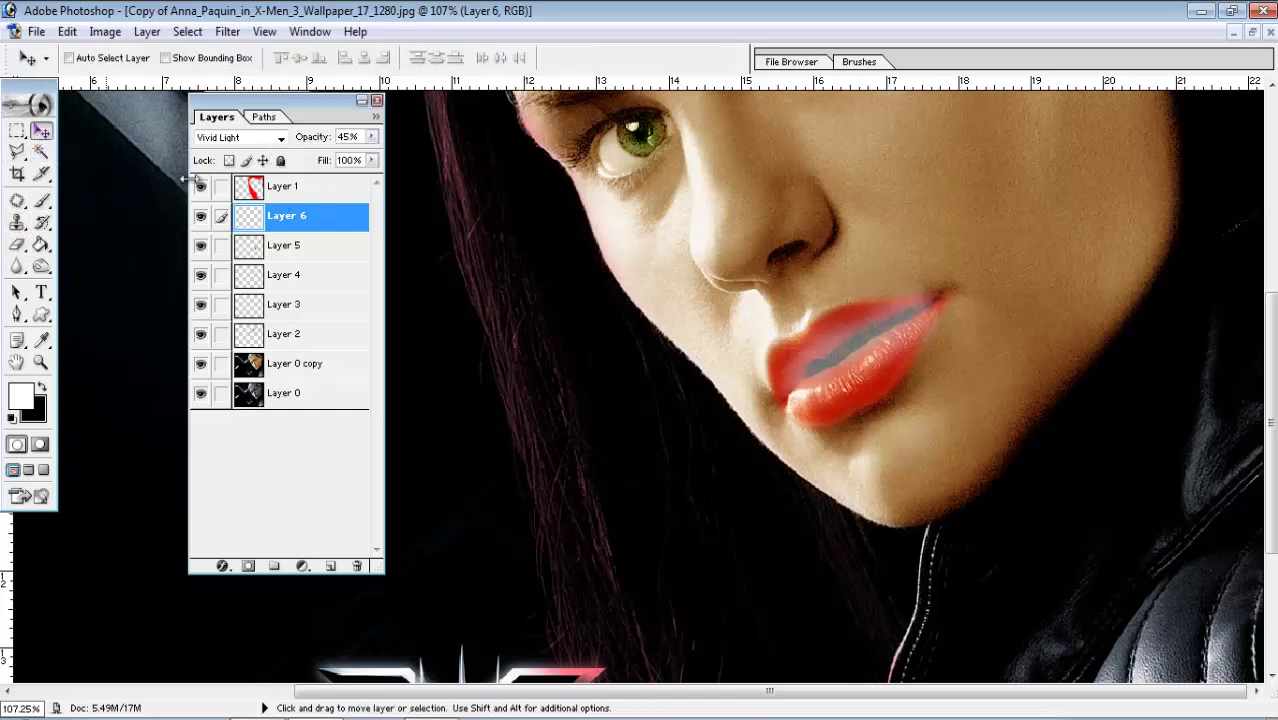
click(201, 246)
click(201, 246)
drag(297, 231, 307, 262)
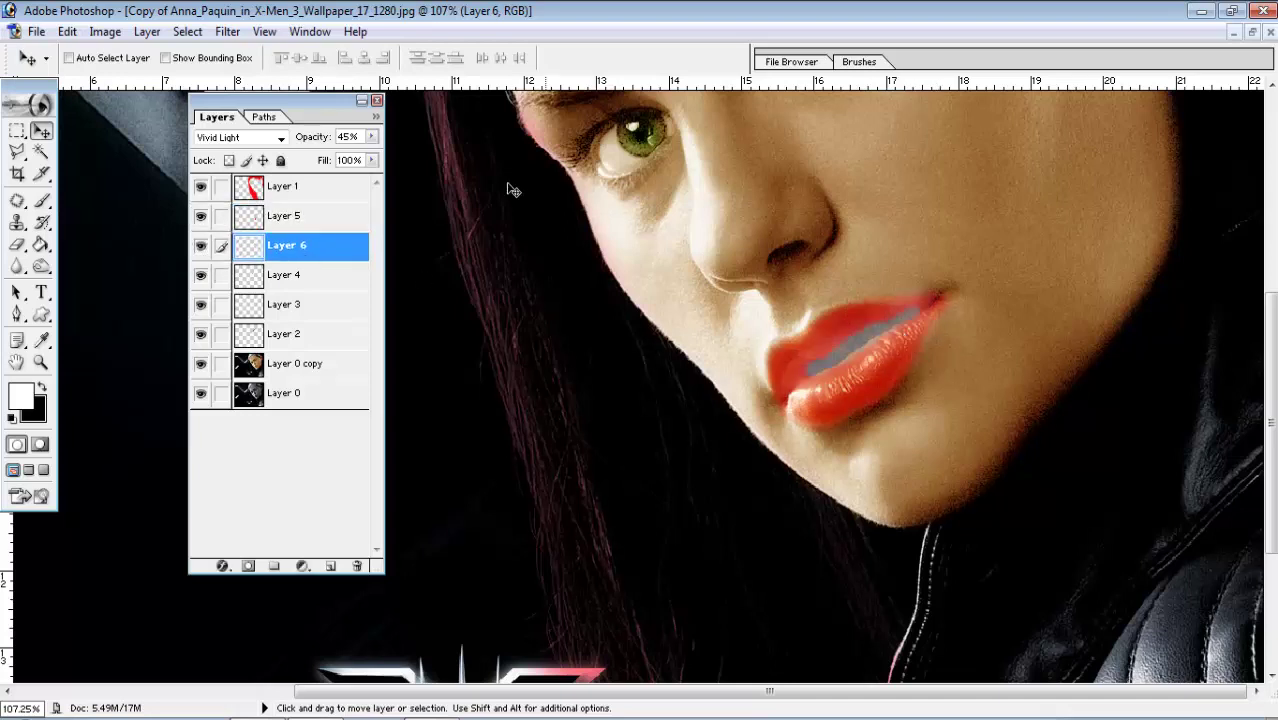
Raise Layer 6 to 100% opacity, nudge the white glow, then hide the layer.
click(371, 137)
drag(330, 163, 476, 167)
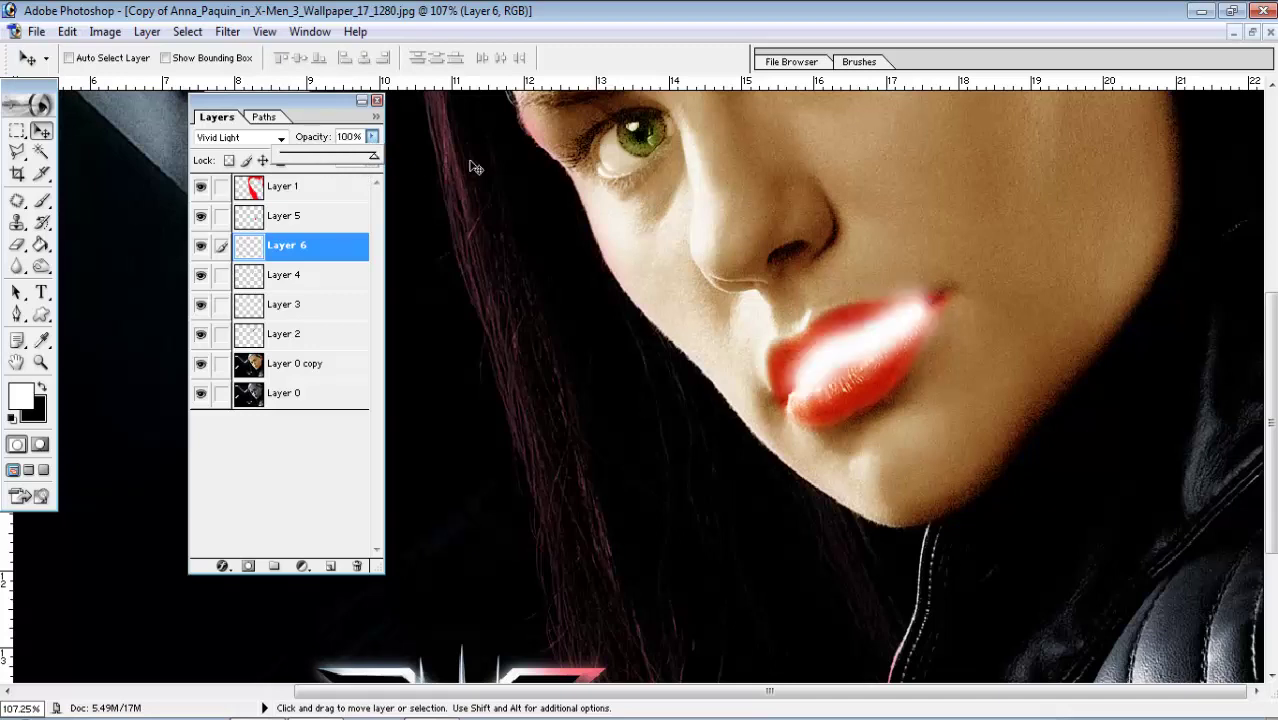
mouse_move(826, 356)
mouse_down()
mouse_move(741, 371)
mouse_move(845, 354)
mouse_up()
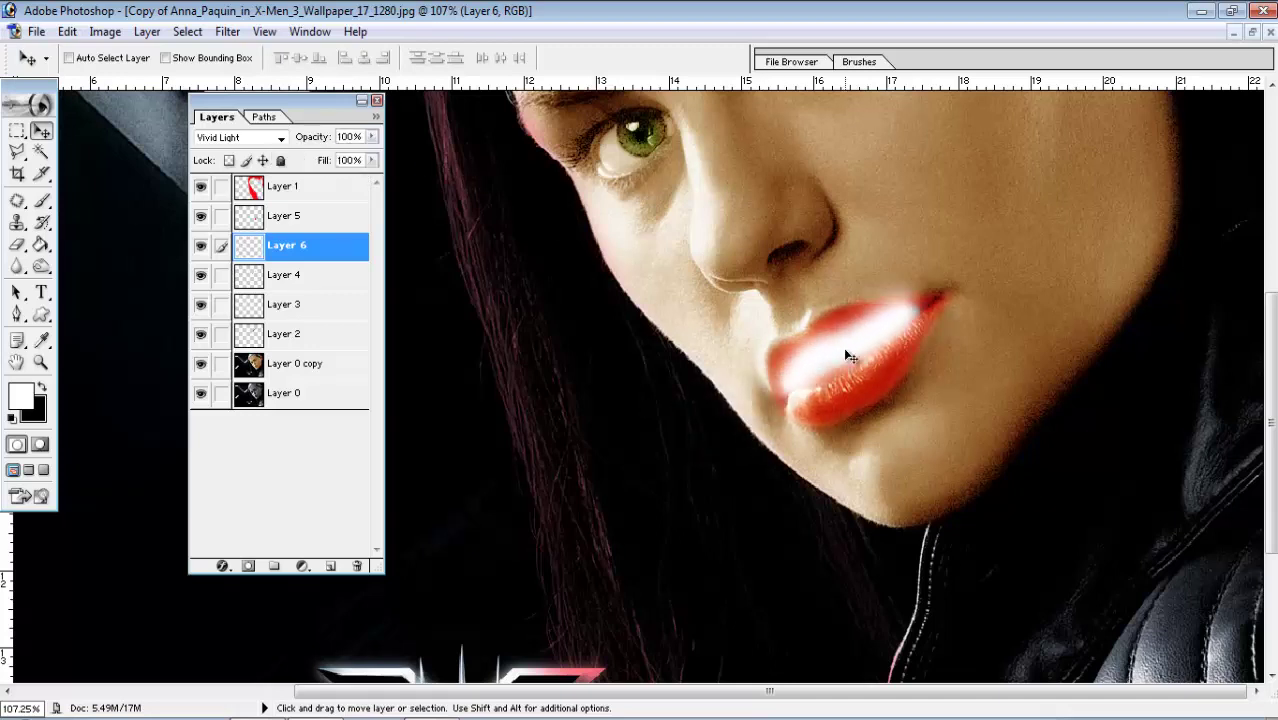
click(201, 245)
Select Layer 5 from the layer list under the lips on the canvas.
scroll(742, 364, down, 2)
scroll(742, 364, down, 1)
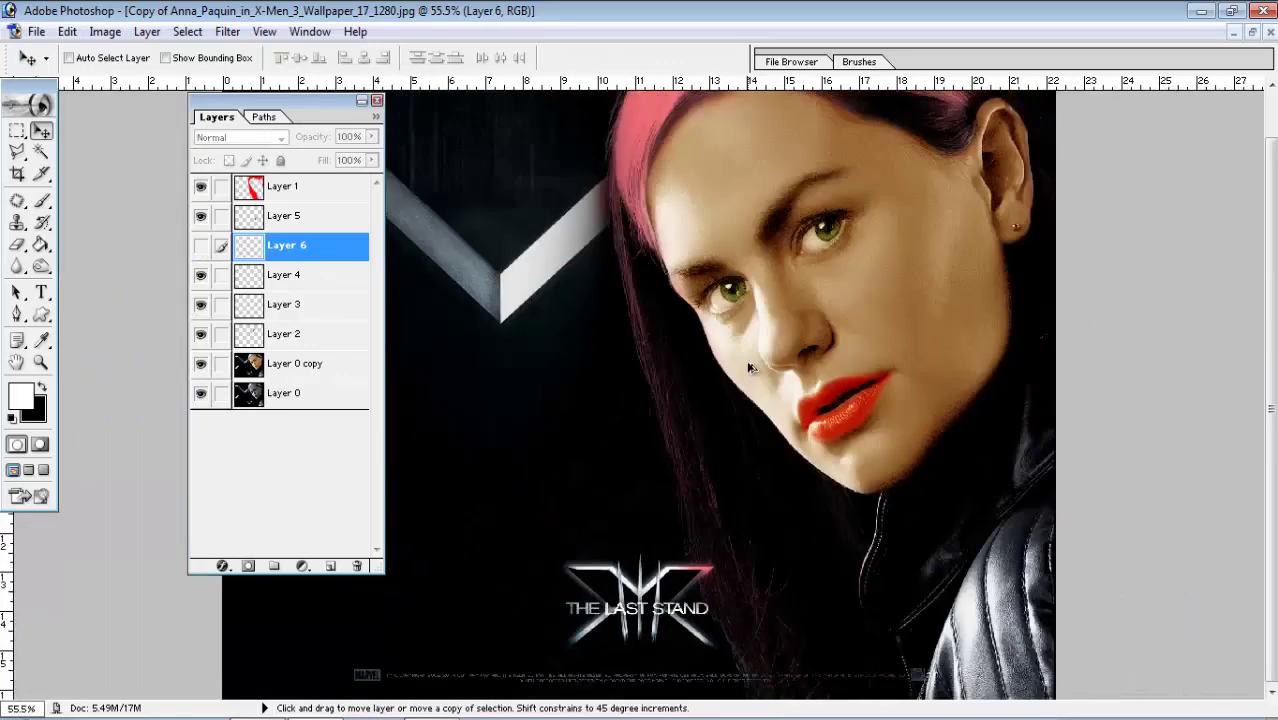
scroll(965, 329, up, 1)
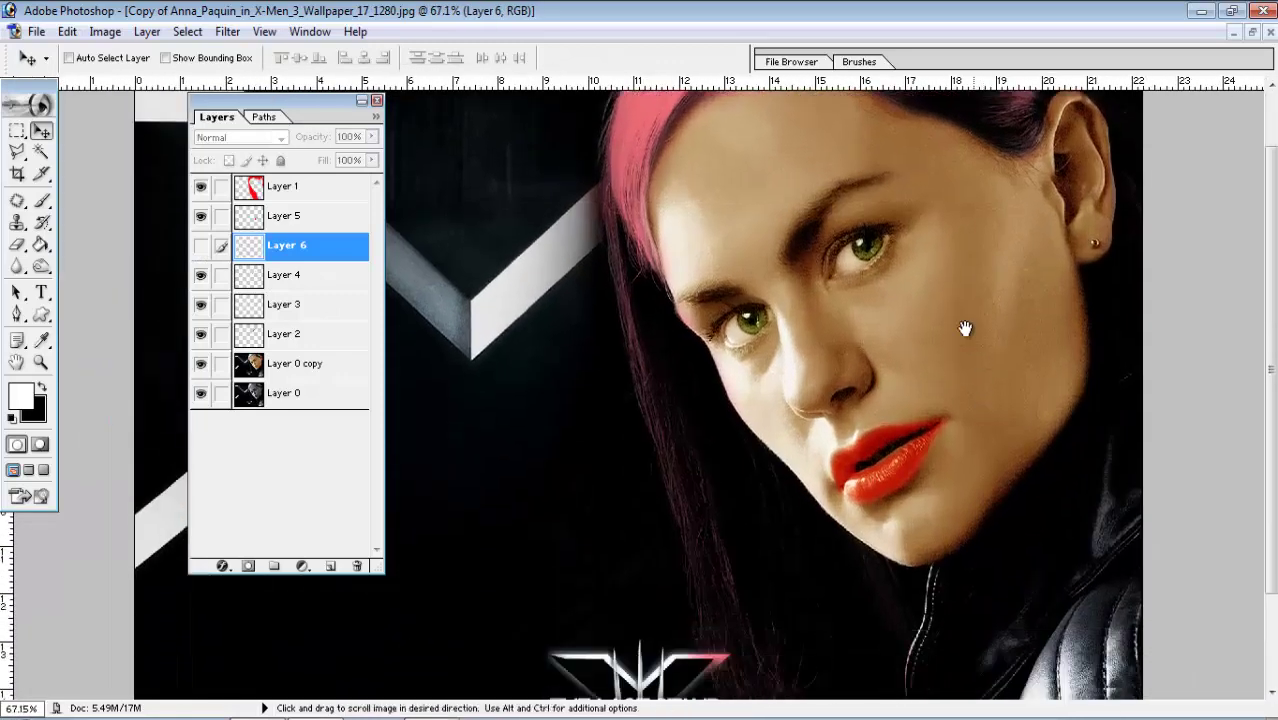
scroll(965, 329, down, 2)
right_click(886, 388)
click(900, 399)
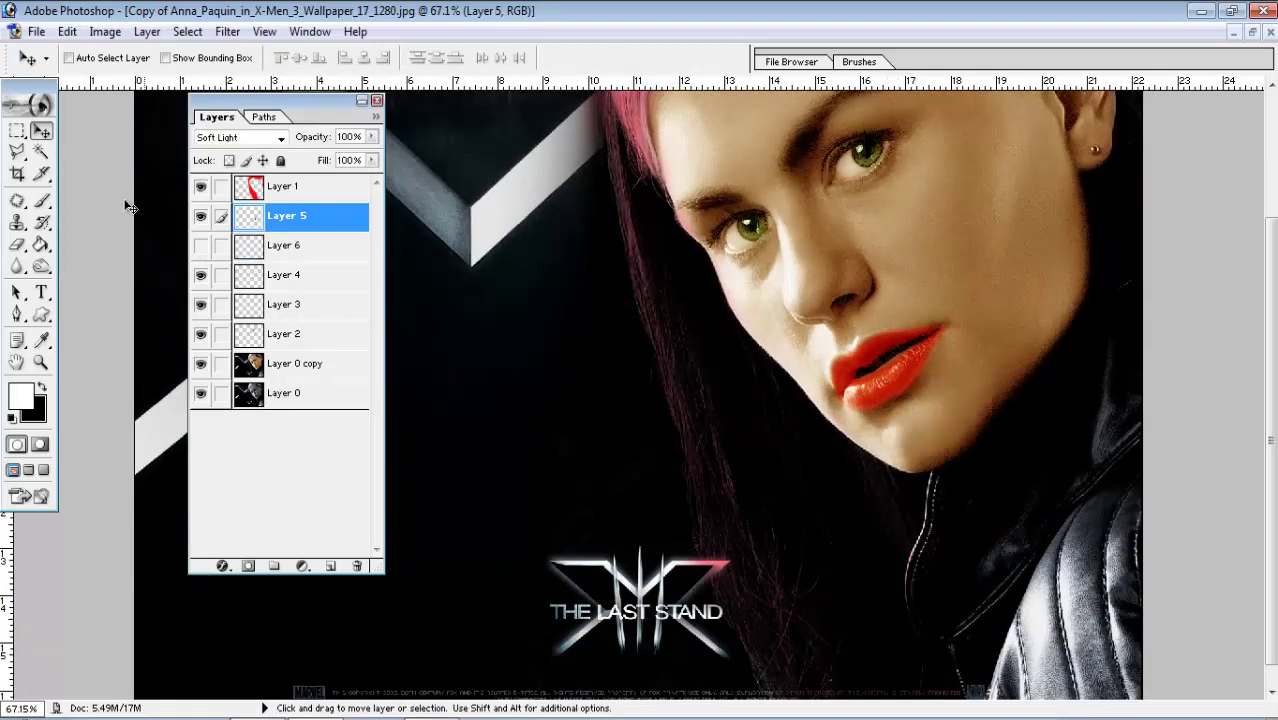
scroll(458, 300, up, 1)
scroll(531, 216, down, 2)
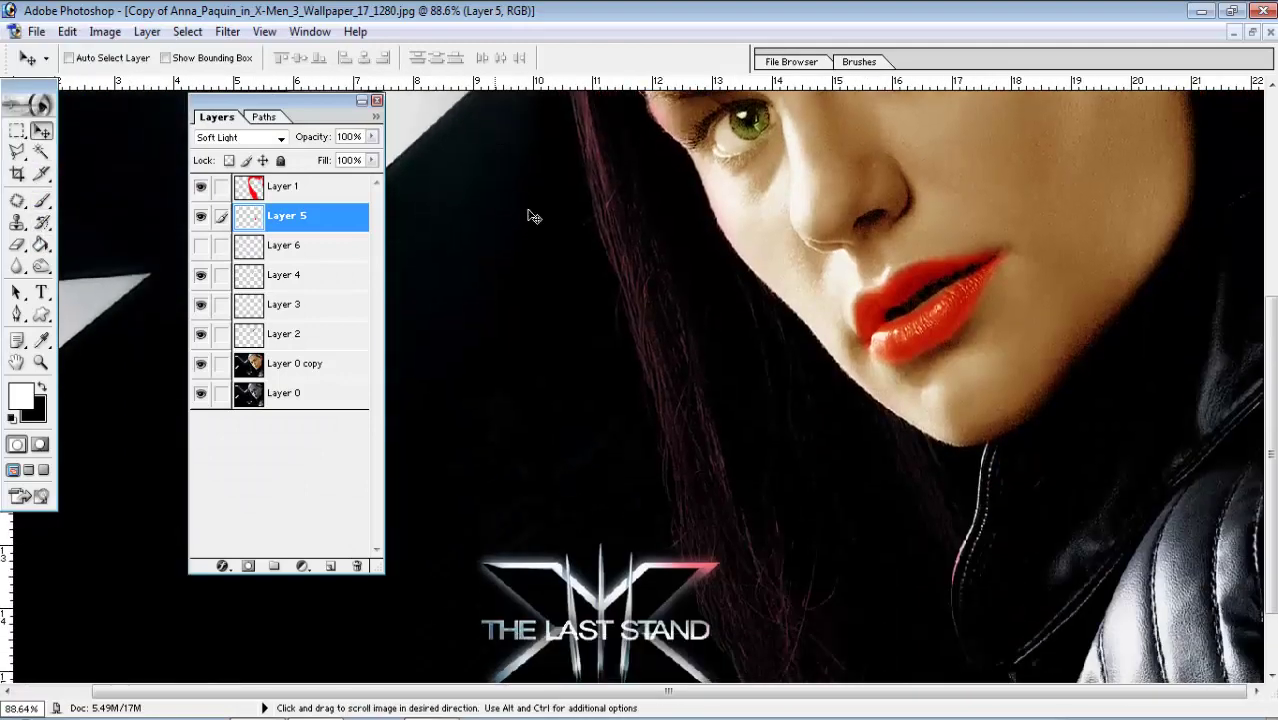
scroll(1018, 362, up, 1)
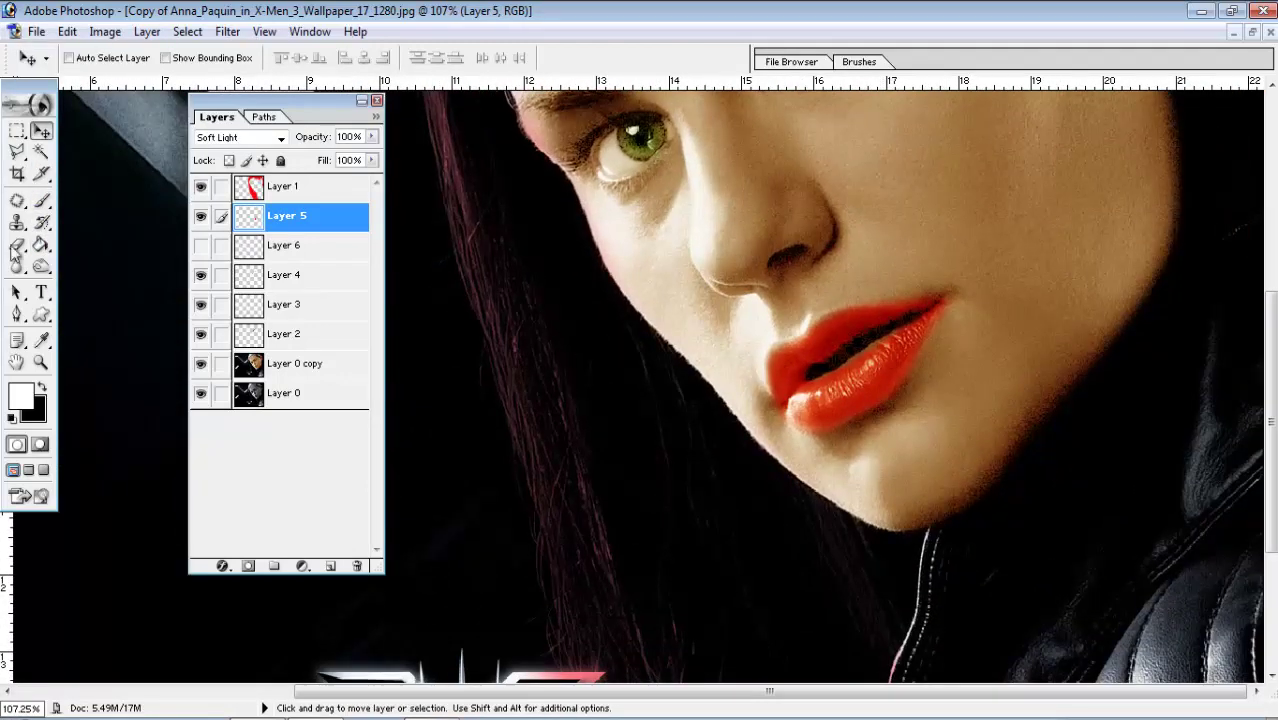
Undo a trial brush stroke, sample the lips' orange-red and paint it along the lower lip.
click(41, 200)
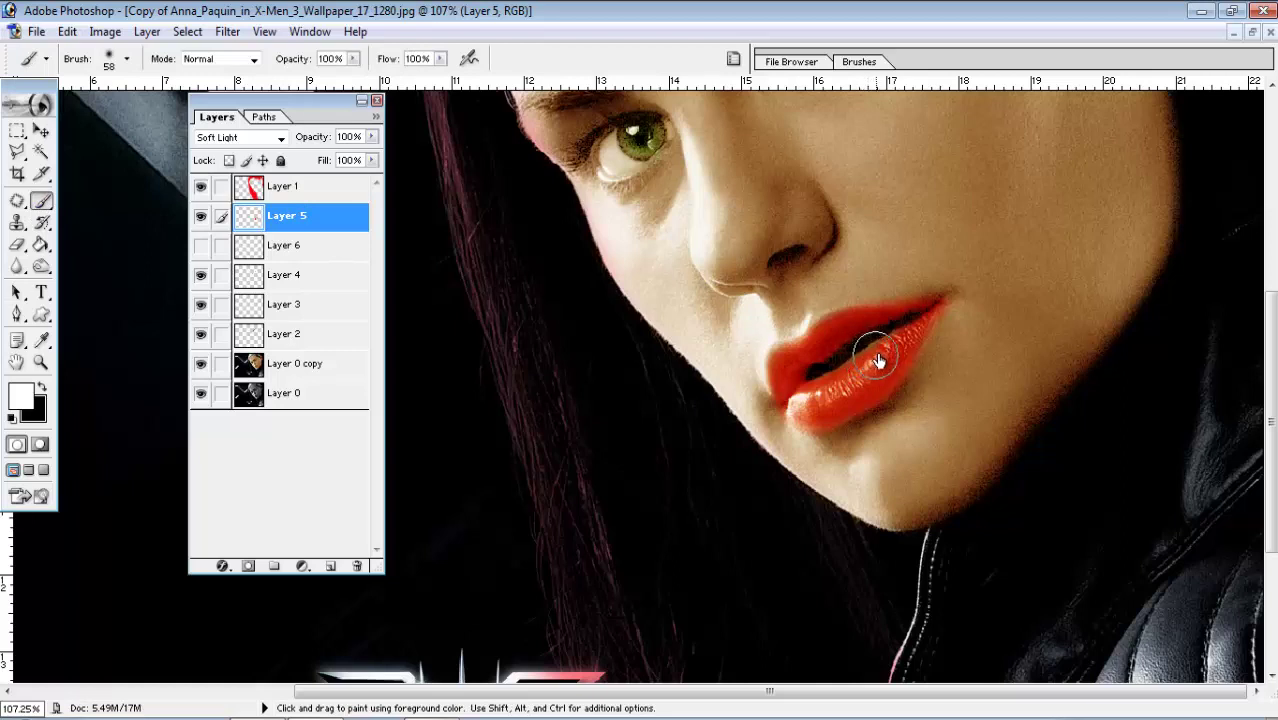
drag(885, 345, 815, 400)
key(ctrl+z)
key(ctrl+z)
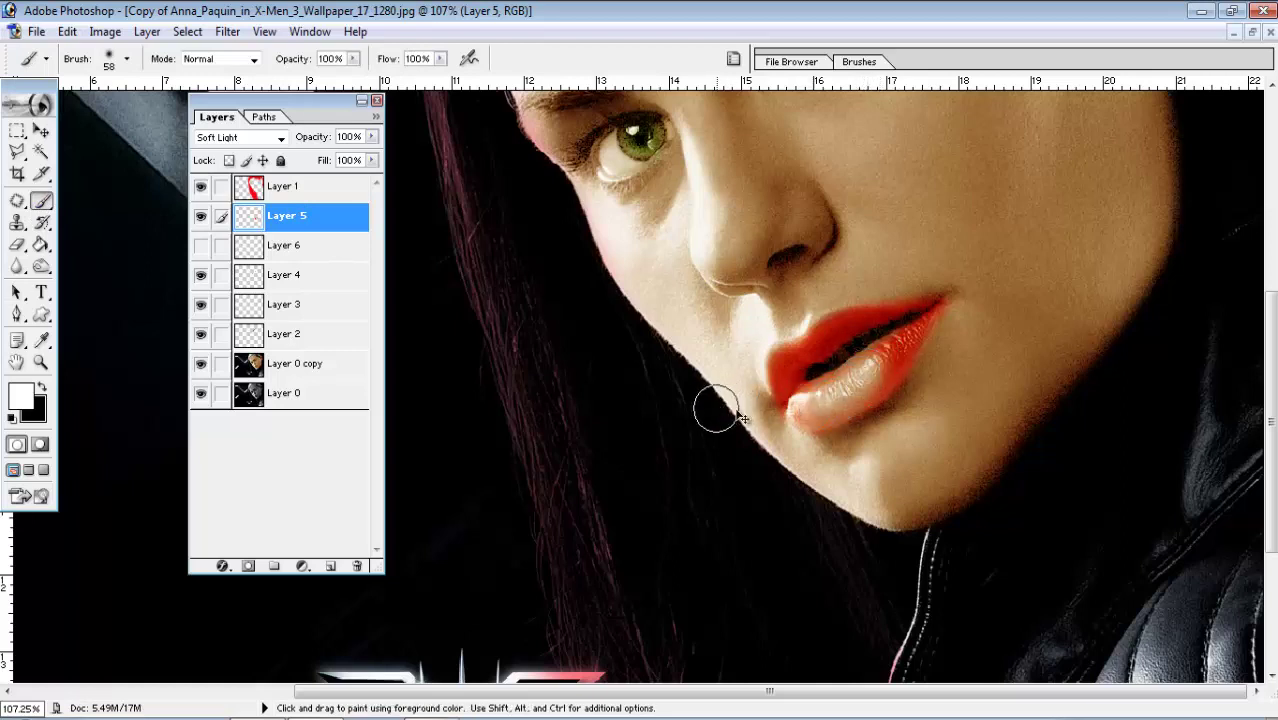
key(ctrl+z)
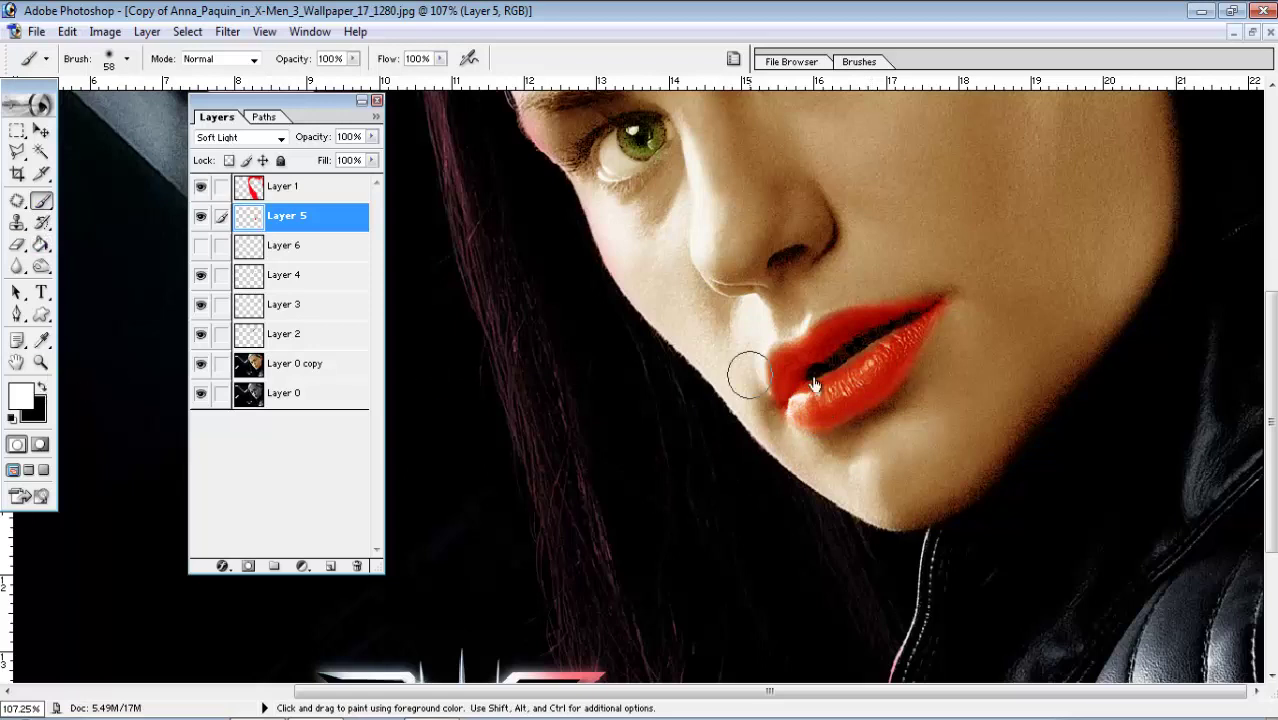
alt+click(868, 372)
mouse_move(932, 320)
mouse_down()
mouse_move(810, 385)
mouse_move(802, 416)
mouse_move(910, 327)
mouse_move(847, 328)
mouse_move(776, 365)
mouse_move(835, 320)
mouse_move(929, 309)
mouse_move(899, 320)
mouse_move(845, 402)
mouse_move(798, 392)
mouse_move(893, 381)
mouse_up()
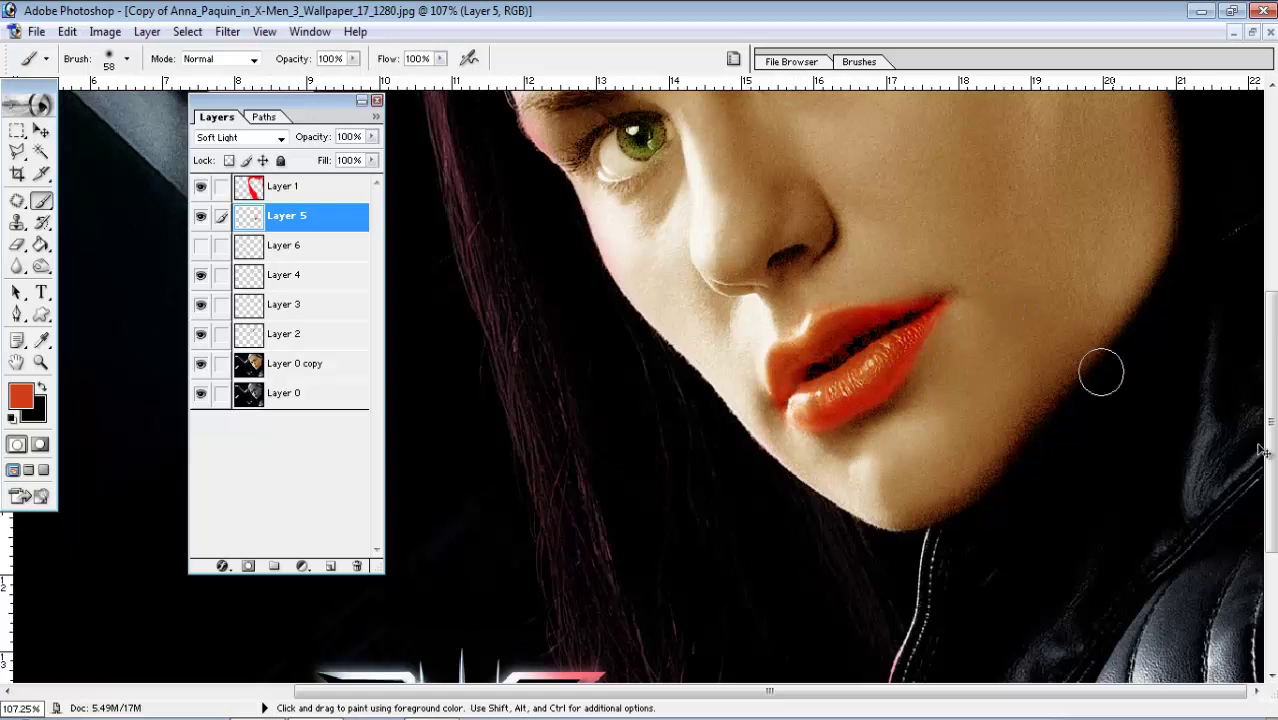
Apply a -50 Hue/Saturation shift to Layer 5, turning the lips from orange-red to pink.
click(41, 131)
key(ctrl+u)
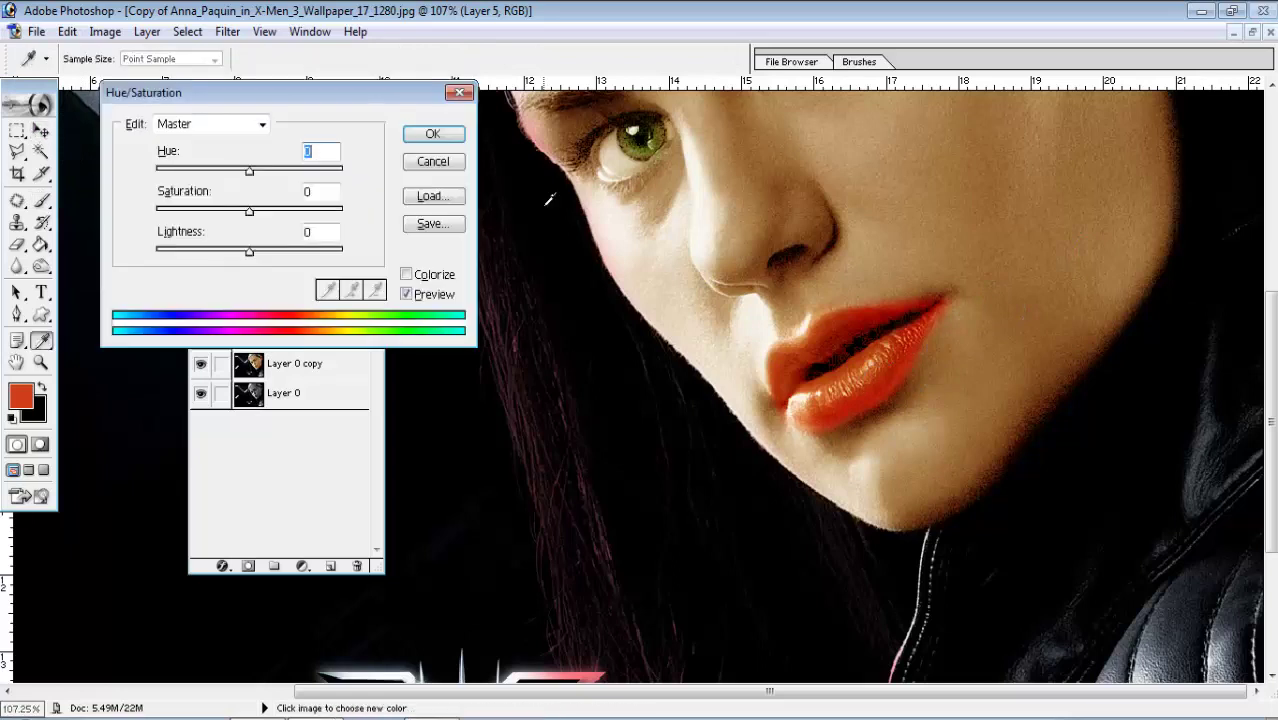
mouse_move(251, 176)
mouse_down()
mouse_move(160, 172)
mouse_move(206, 174)
mouse_up()
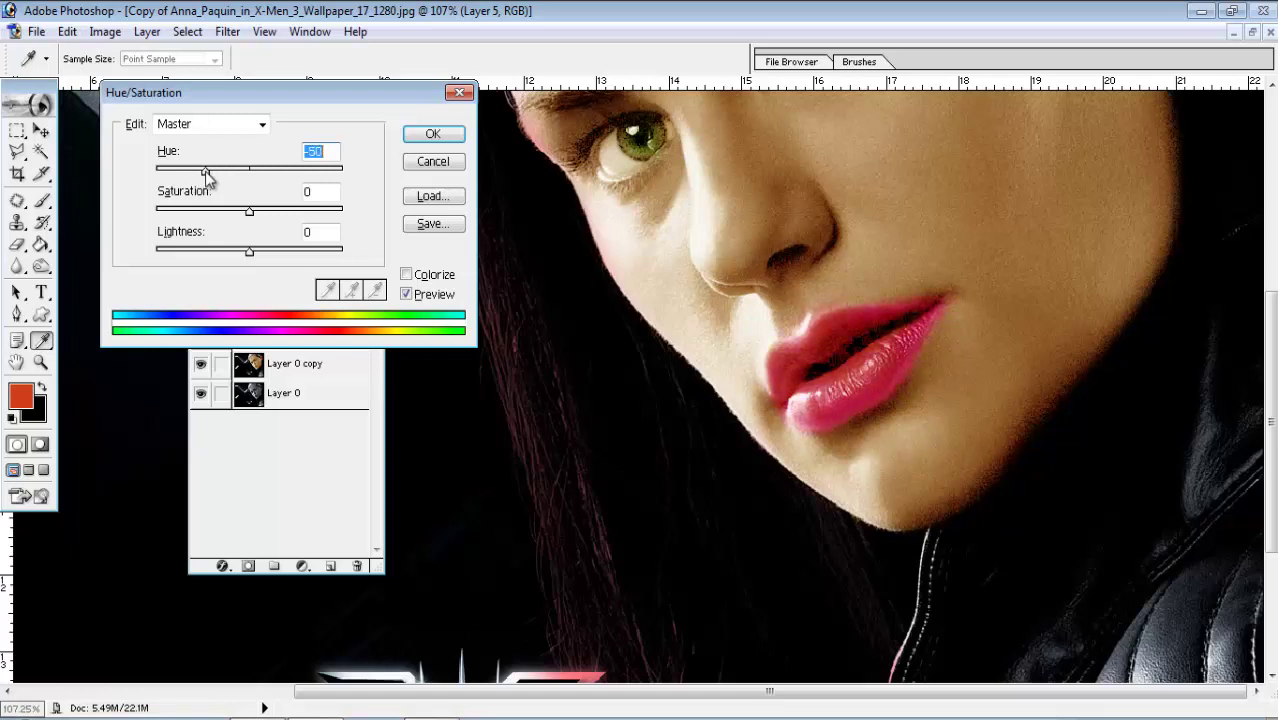
click(432, 134)
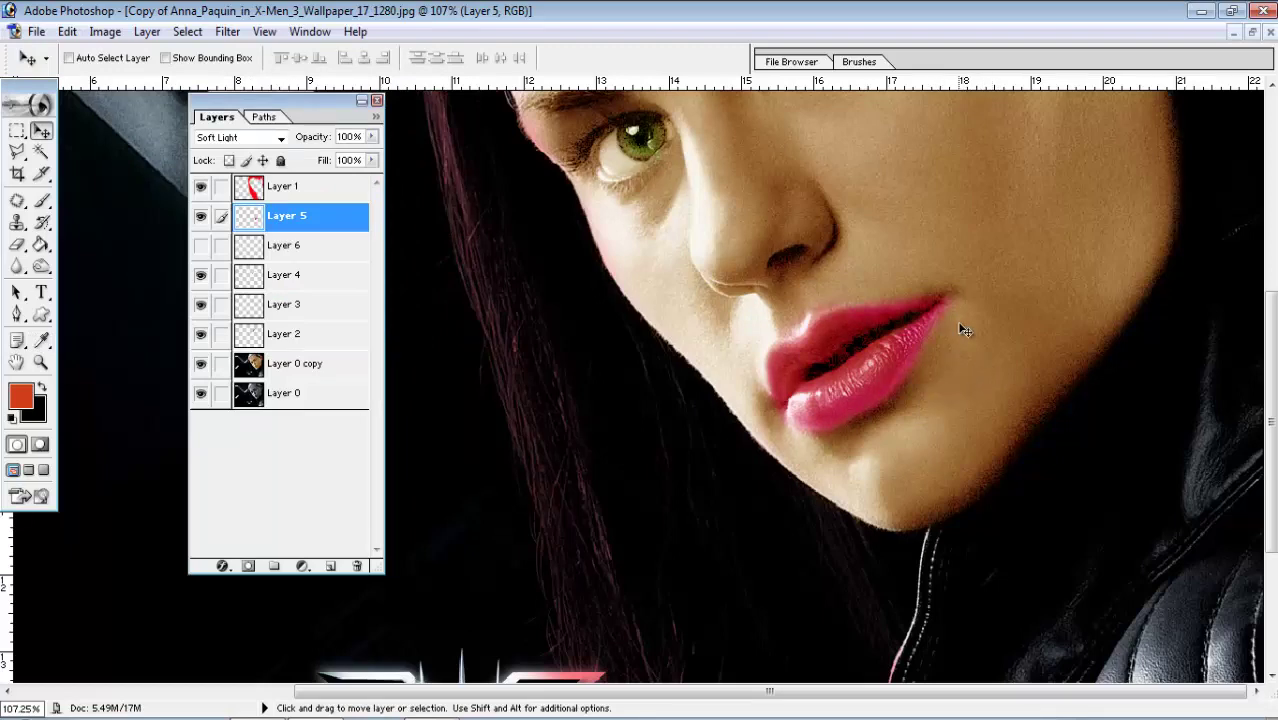
Fit the image on screen and shift Layer 5's hue by -2 for a magenta-pink lip tint.
key(ctrl+0)
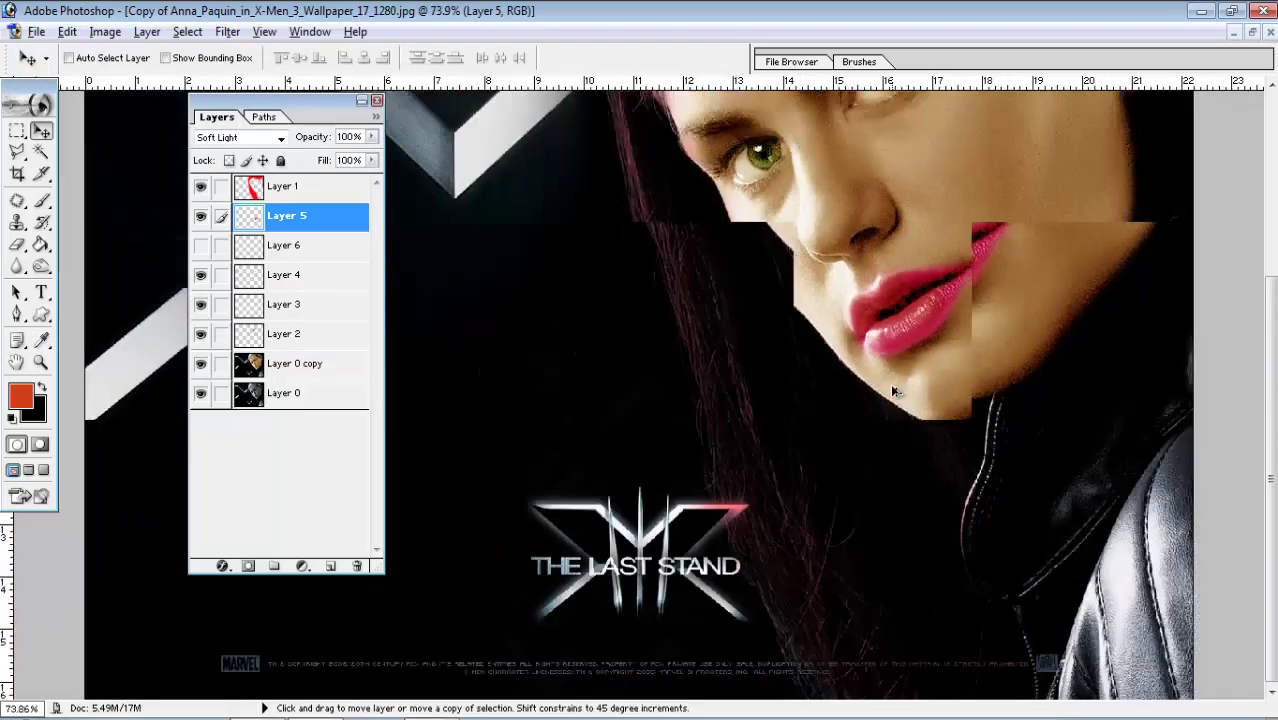
key(ctrl+0)
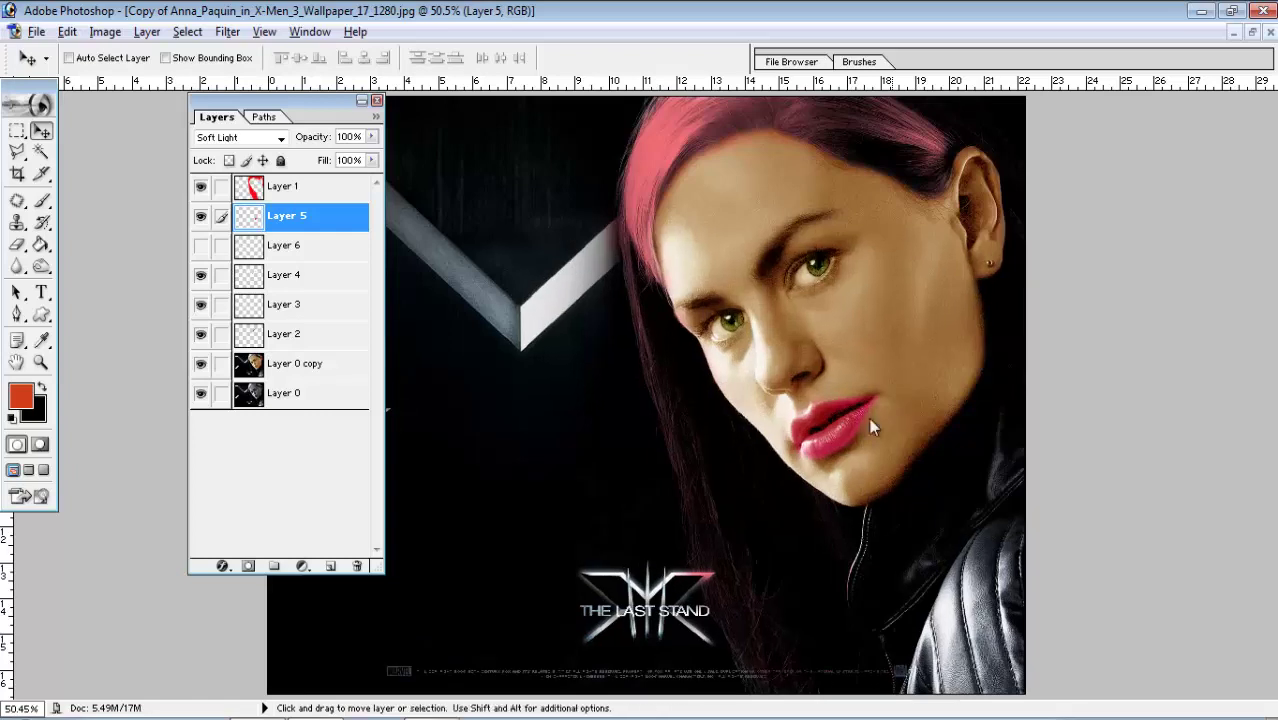
key(ctrl+u)
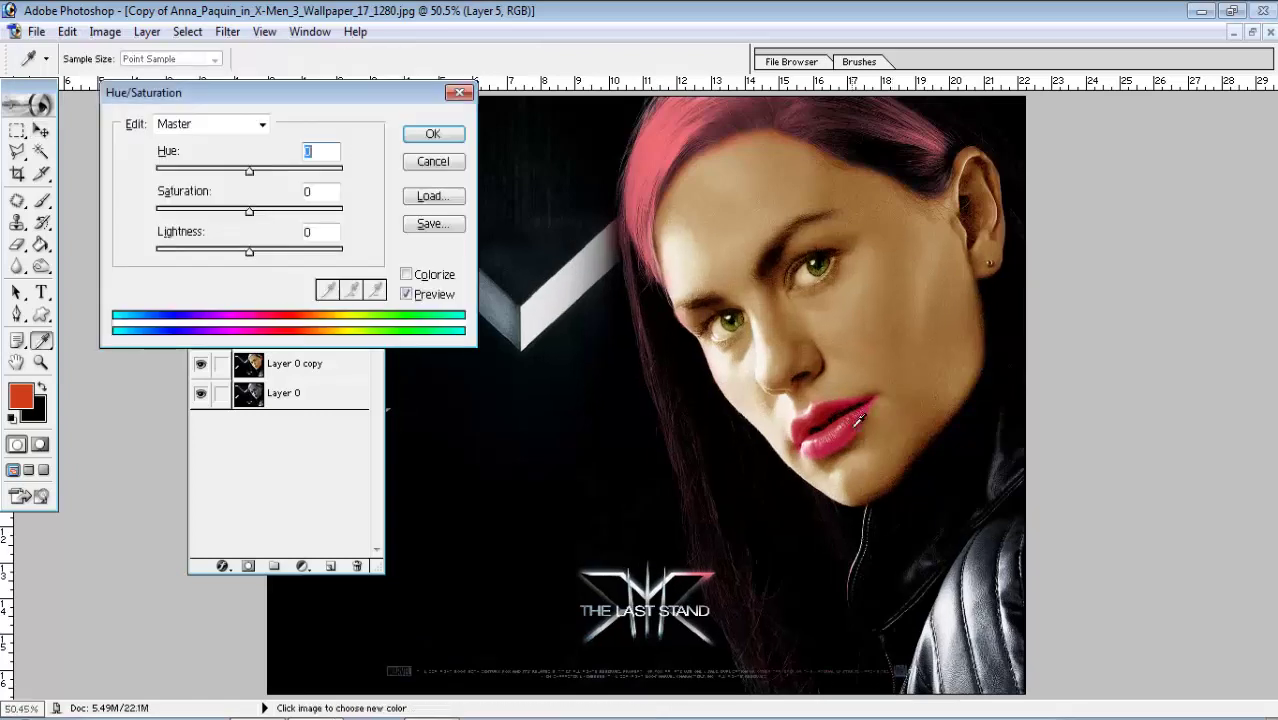
mouse_move(252, 170)
mouse_down()
mouse_move(181, 178)
mouse_move(336, 171)
mouse_move(219, 174)
mouse_move(306, 174)
mouse_move(250, 175)
mouse_up()
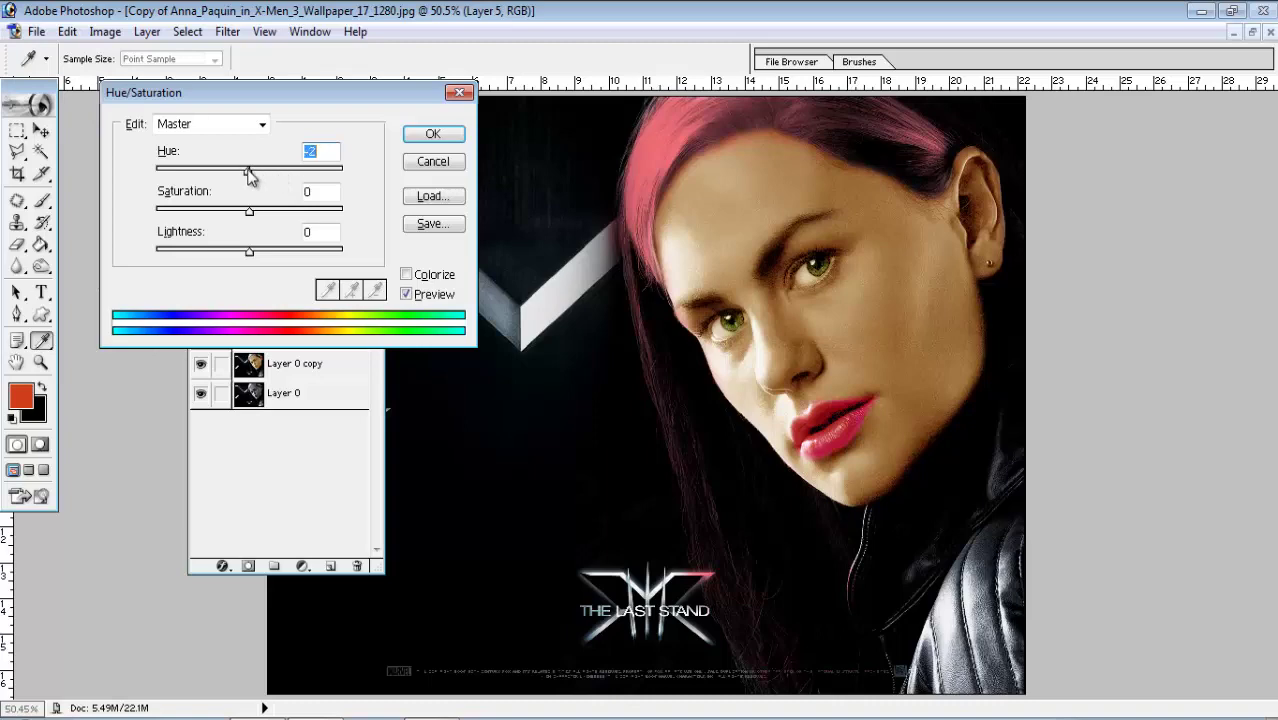
click(422, 134)
Briefly try the Eraser on Layer 5, then return to the Move tool.
key(v)
scroll(656, 385, up, 1)
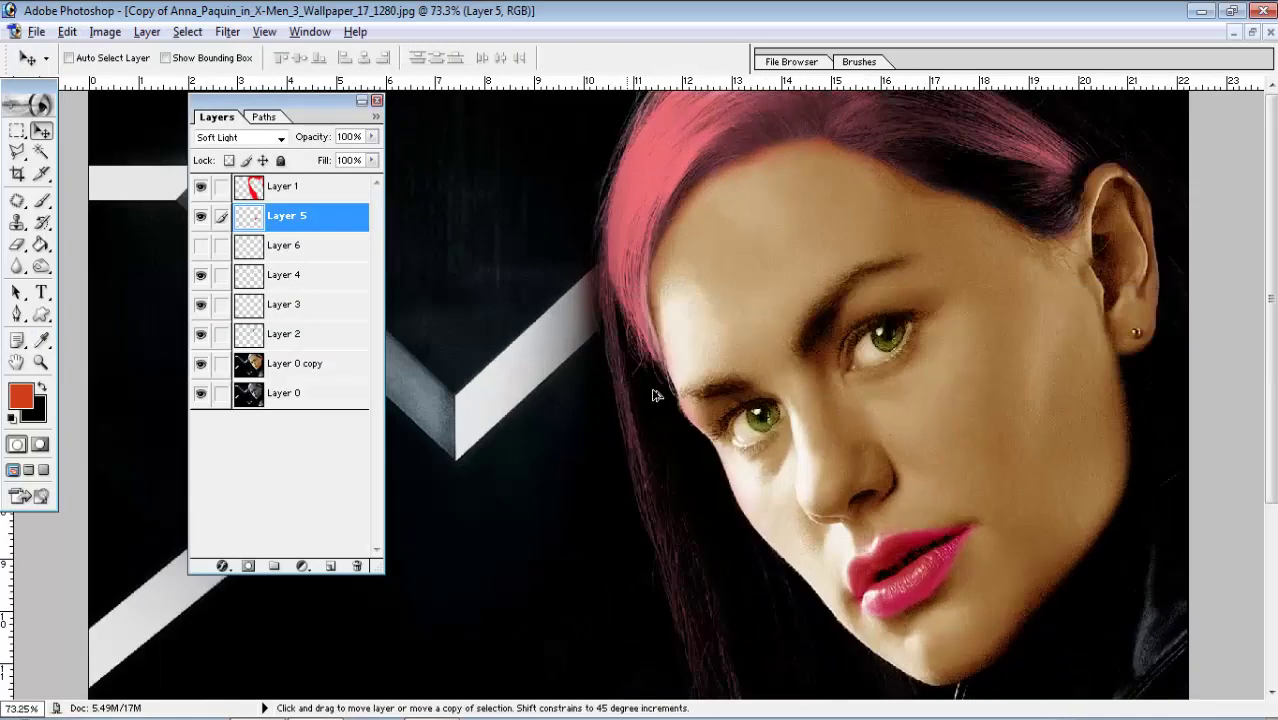
scroll(753, 460, up, 1)
scroll(757, 468, down, 3)
scroll(665, 349, down, 1)
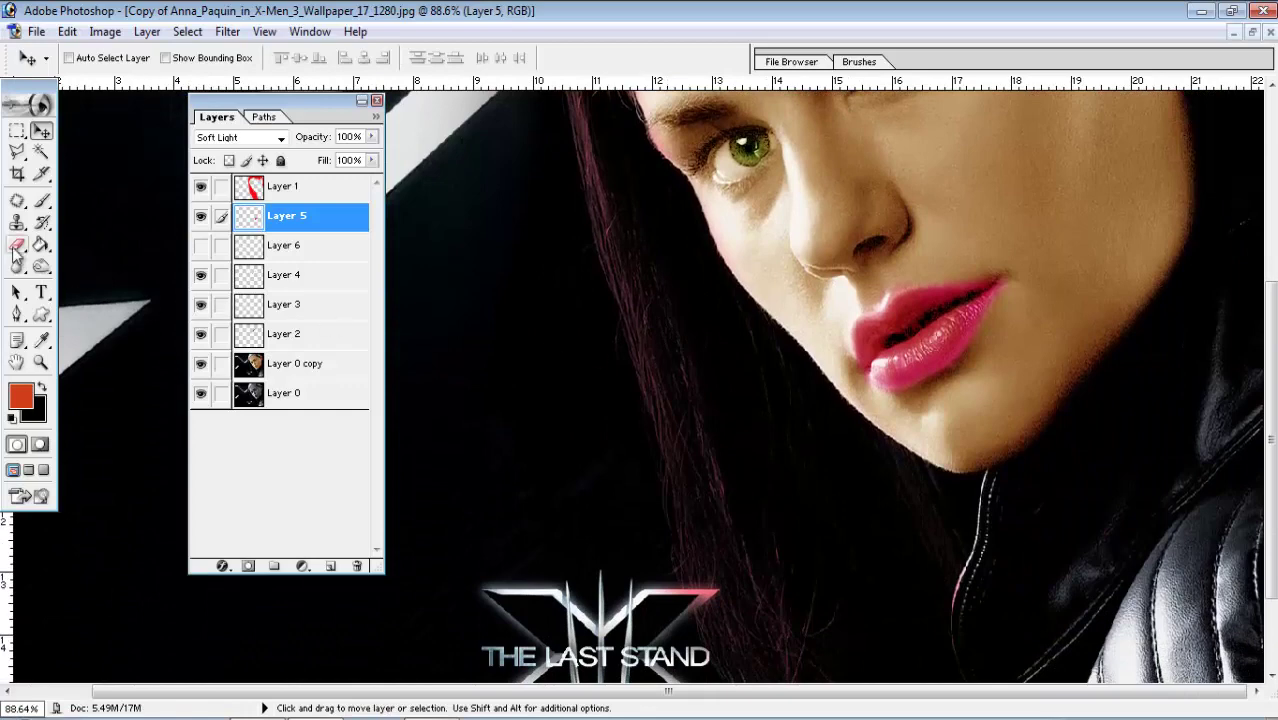
click(17, 244)
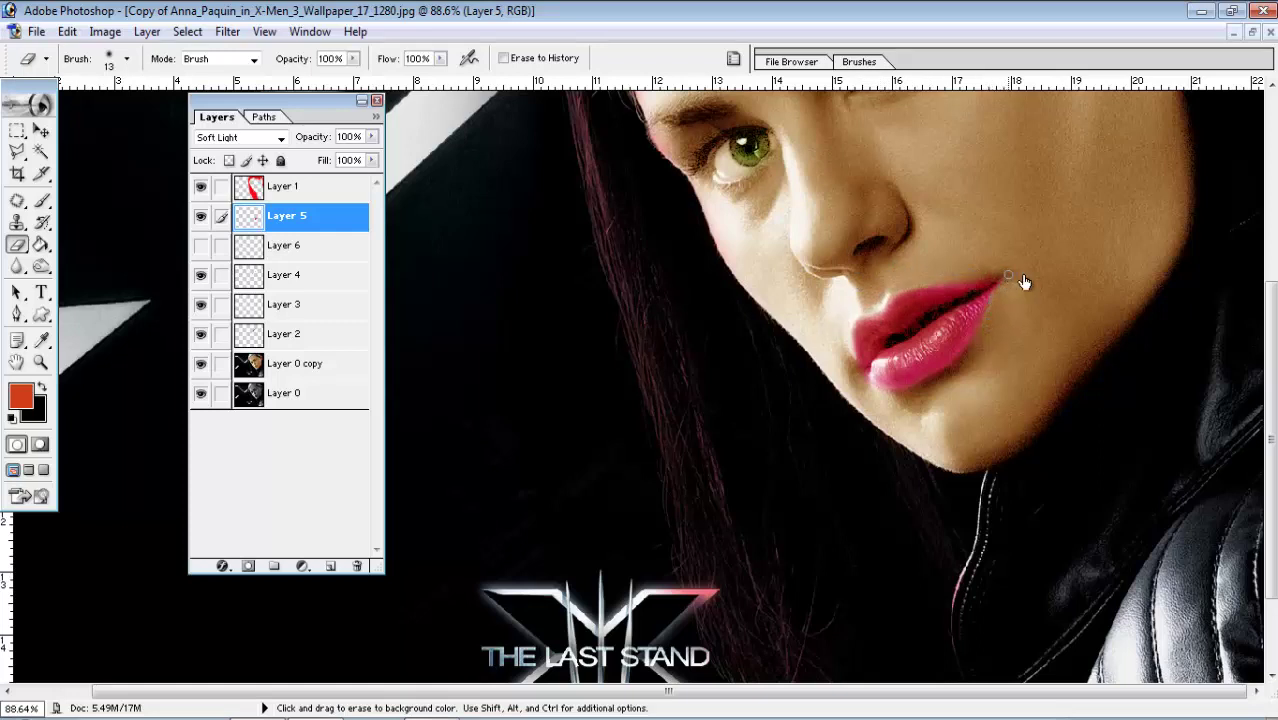
click(41, 130)
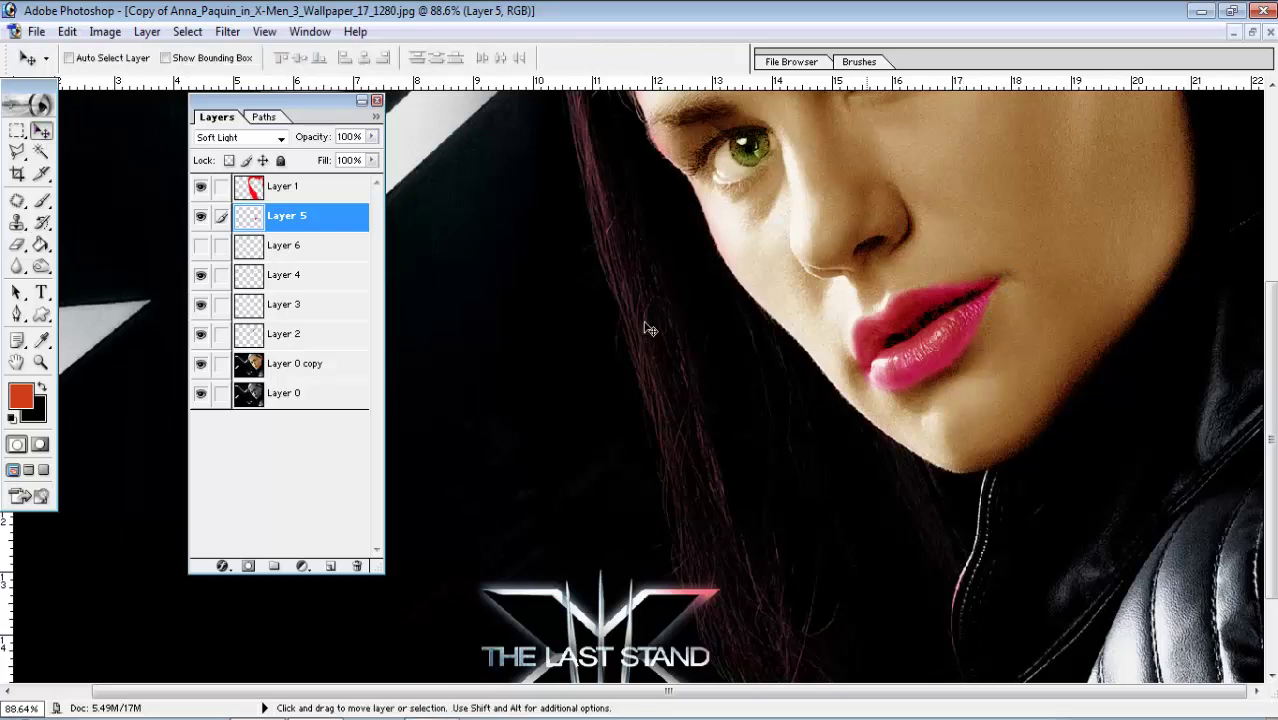
Set the brush colour to white and paint a highlight on the lower lip.
click(41, 200)
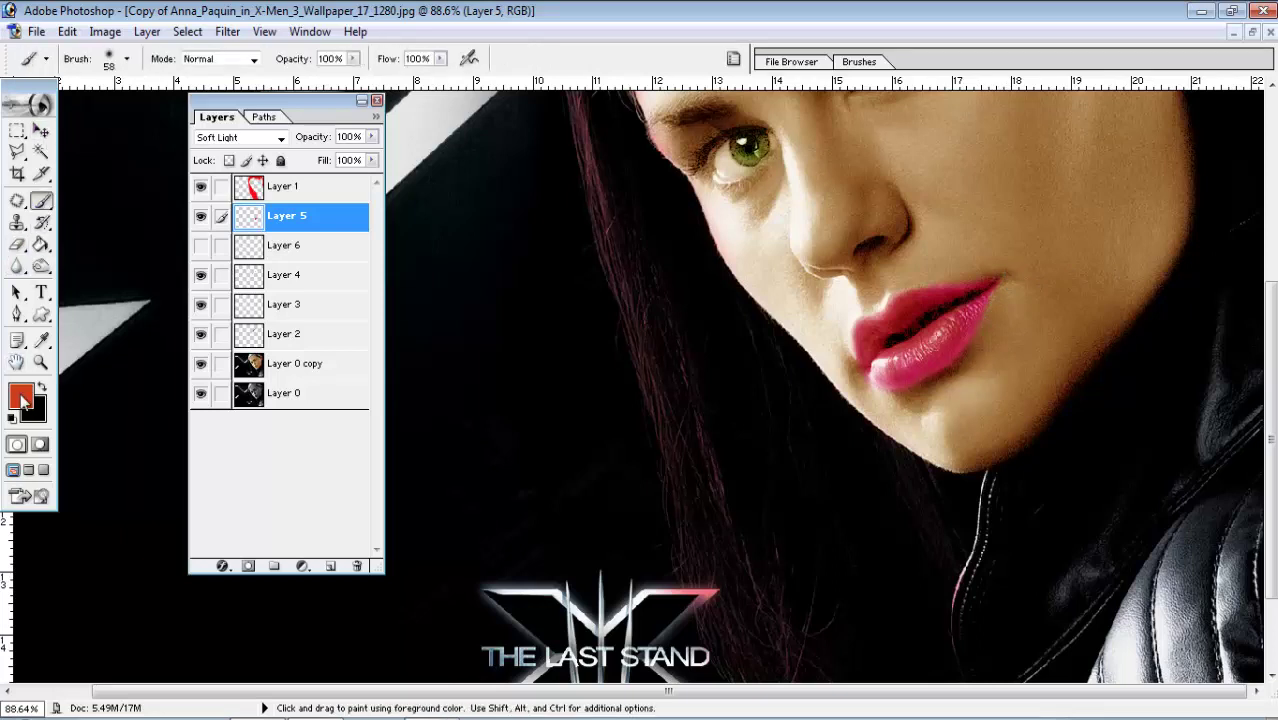
click(20, 397)
click(14, 213)
click(418, 201)
drag(942, 331, 932, 342)
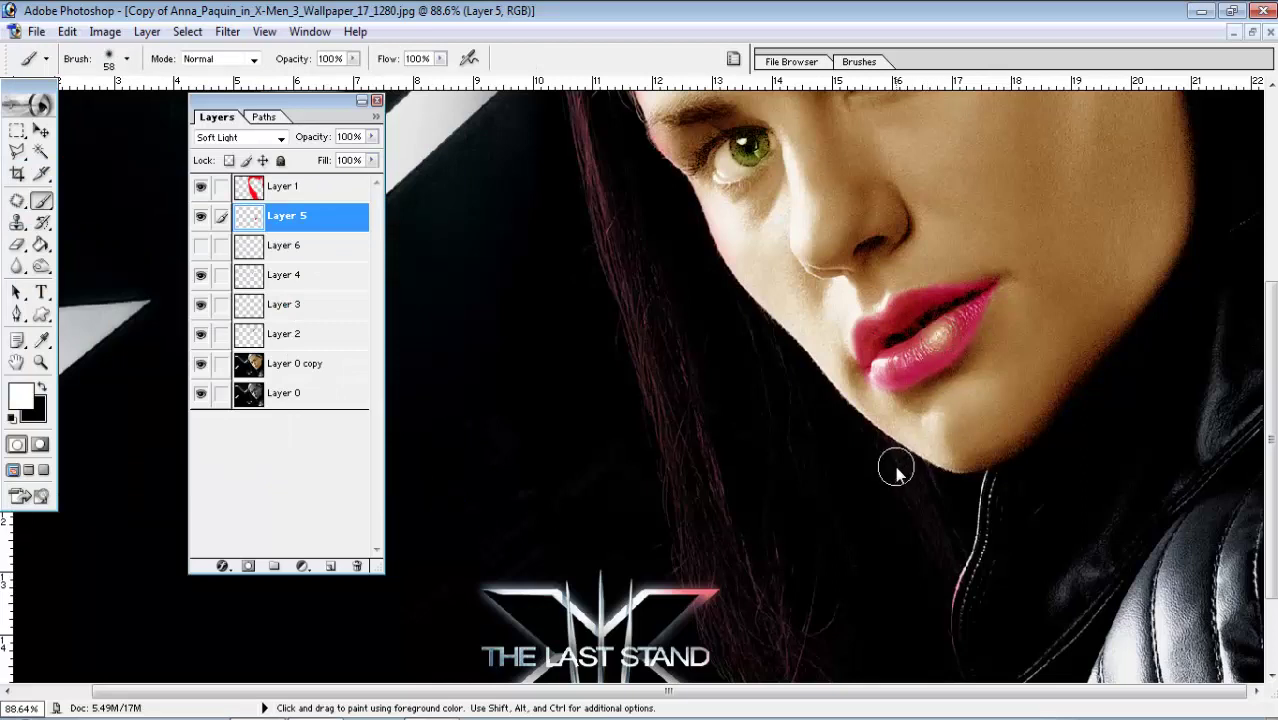
Lower the brush opacity to 48% and paint a softer white highlight across the lower lip.
click(440, 60)
drag(353, 60, 305, 79)
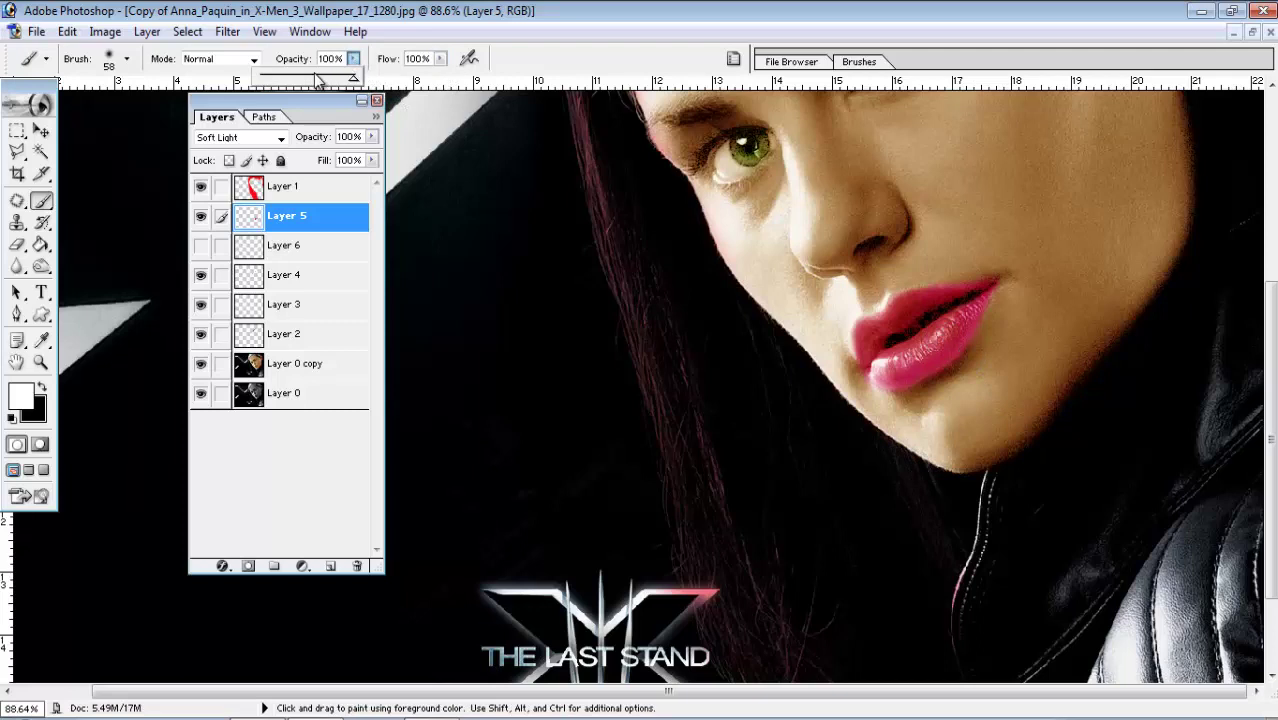
click(918, 354)
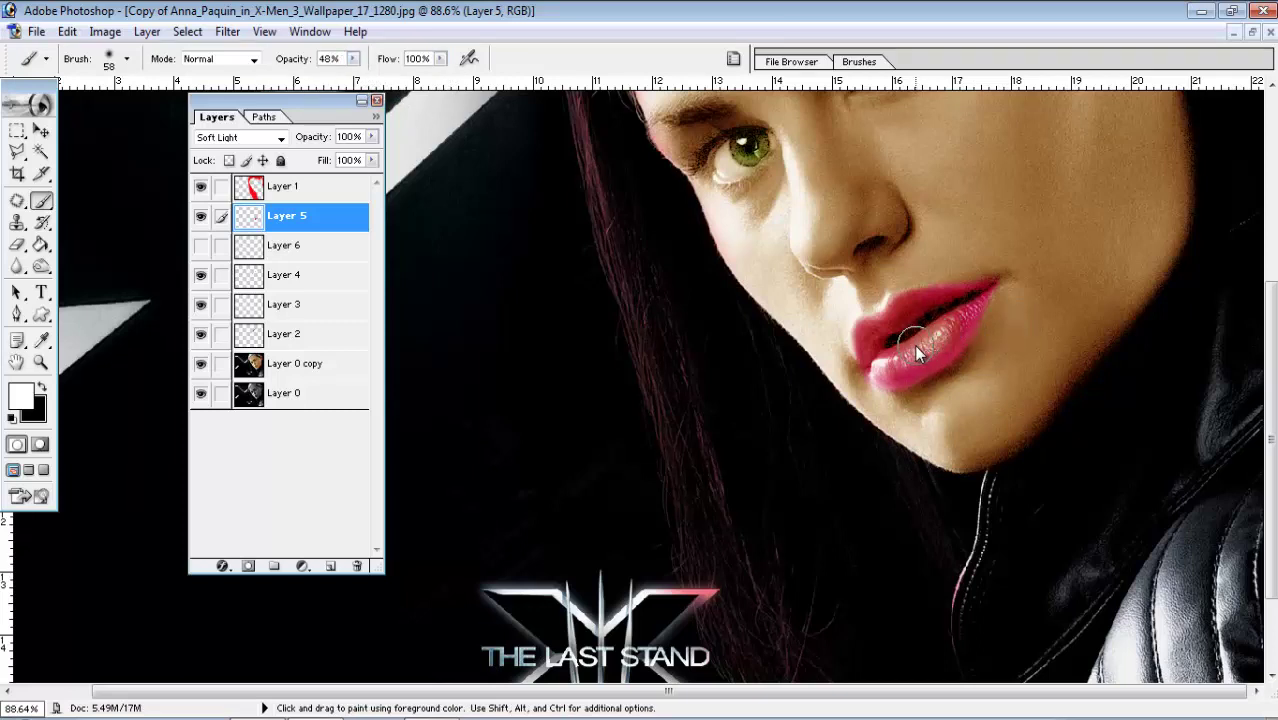
mouse_move(958, 337)
mouse_down()
mouse_move(950, 323)
mouse_move(901, 347)
mouse_up()
Undo the trial highlights and repaint a pale pink highlight across the lower lip.
scroll(1060, 362, up, 2)
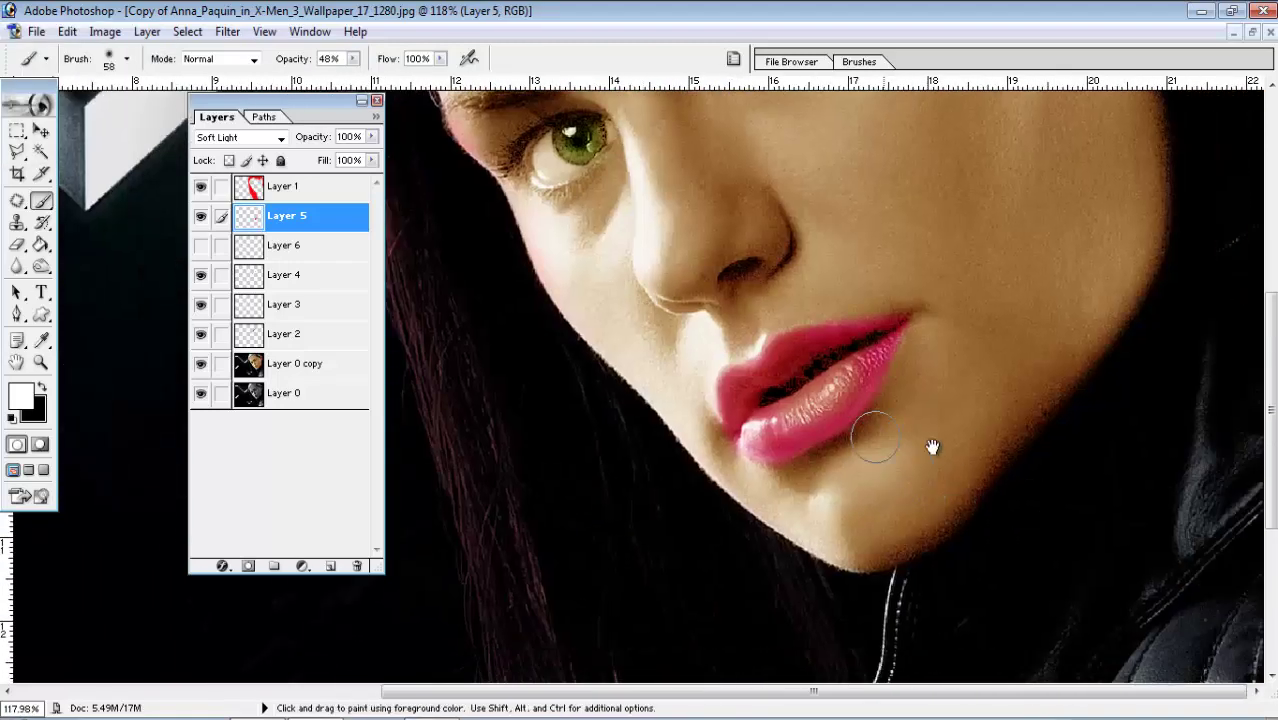
key(ctrl+z)
click(841, 401)
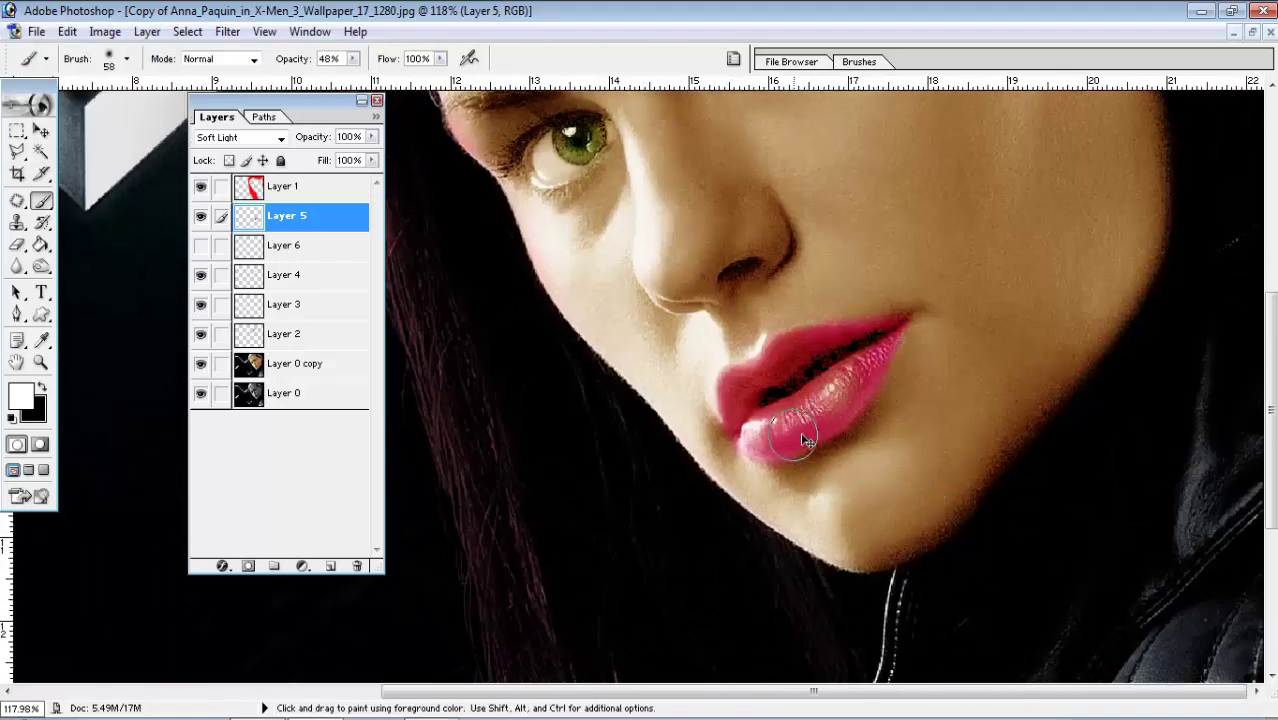
key(ctrl+z)
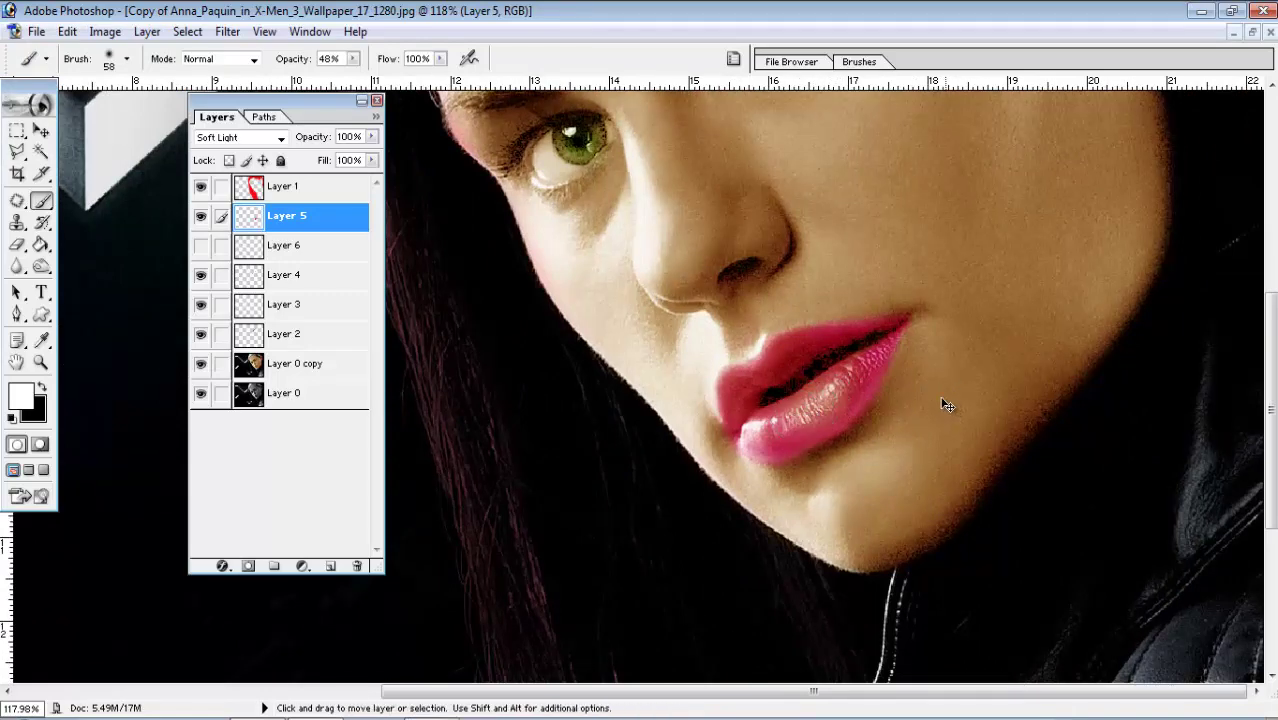
drag(848, 372, 858, 456)
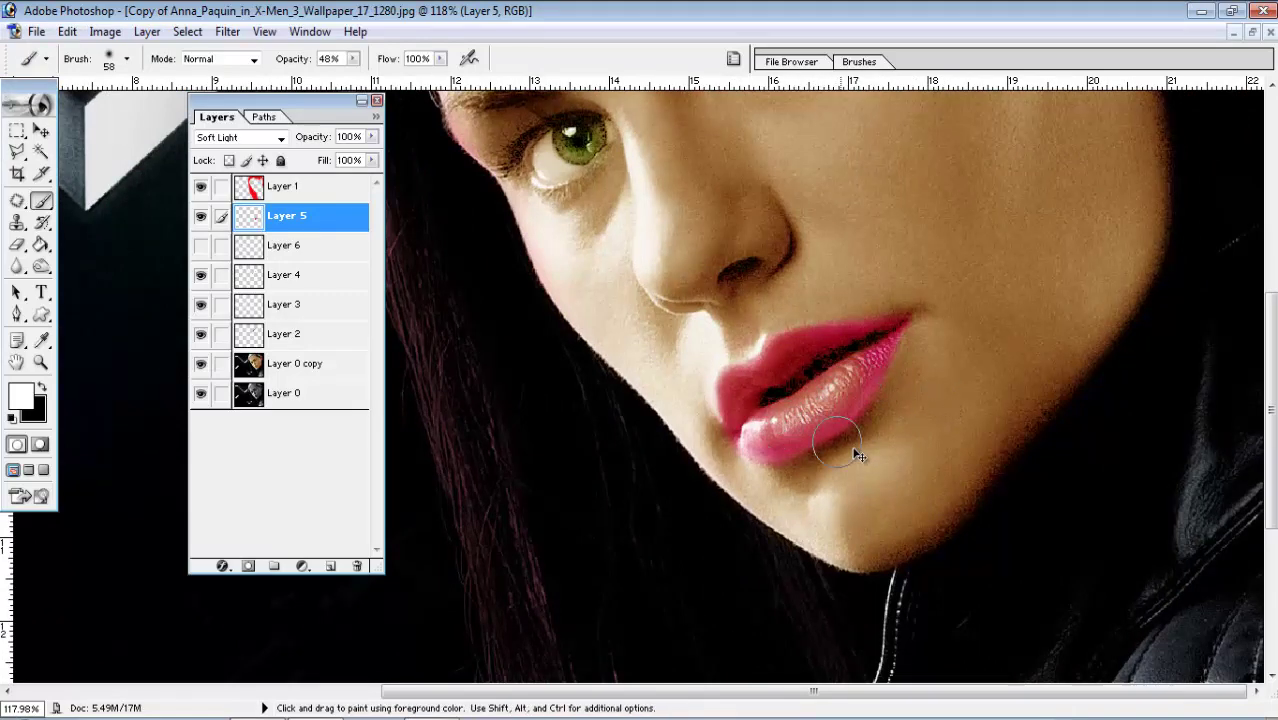
alt+scroll(860, 450, down, 2)
scroll(967, 450, down, 2)
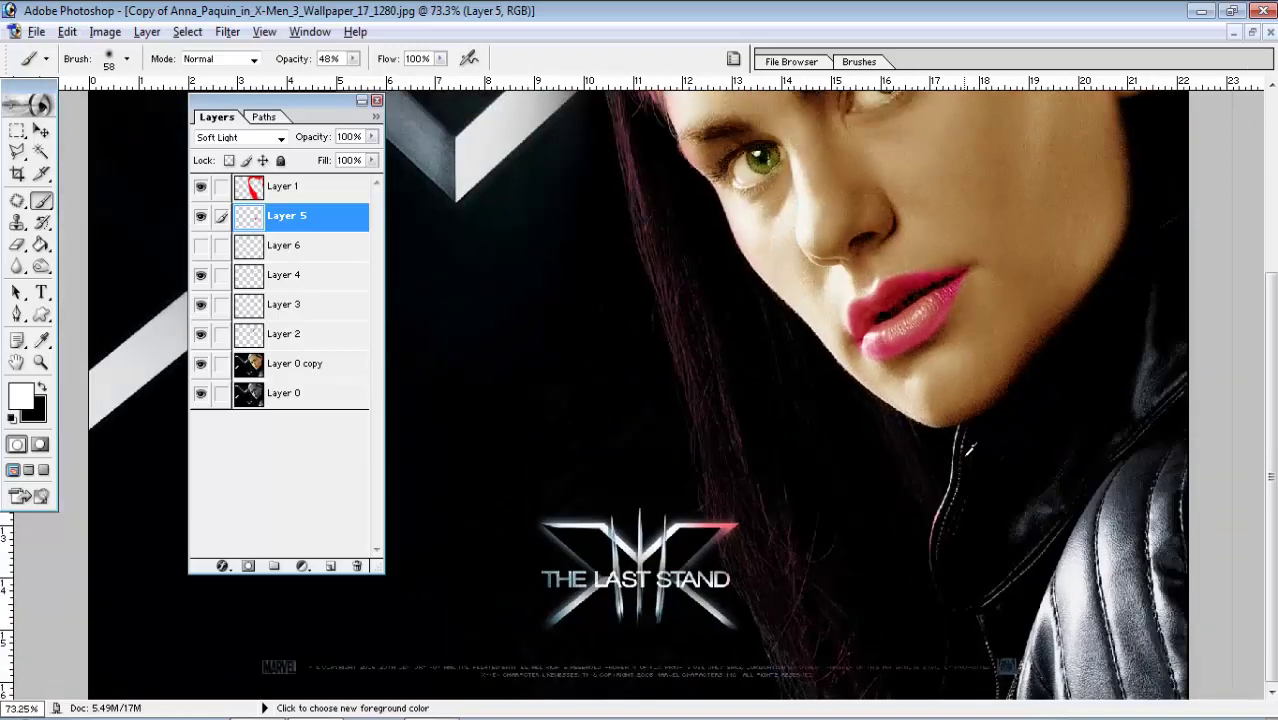
scroll(967, 450, up, 1)
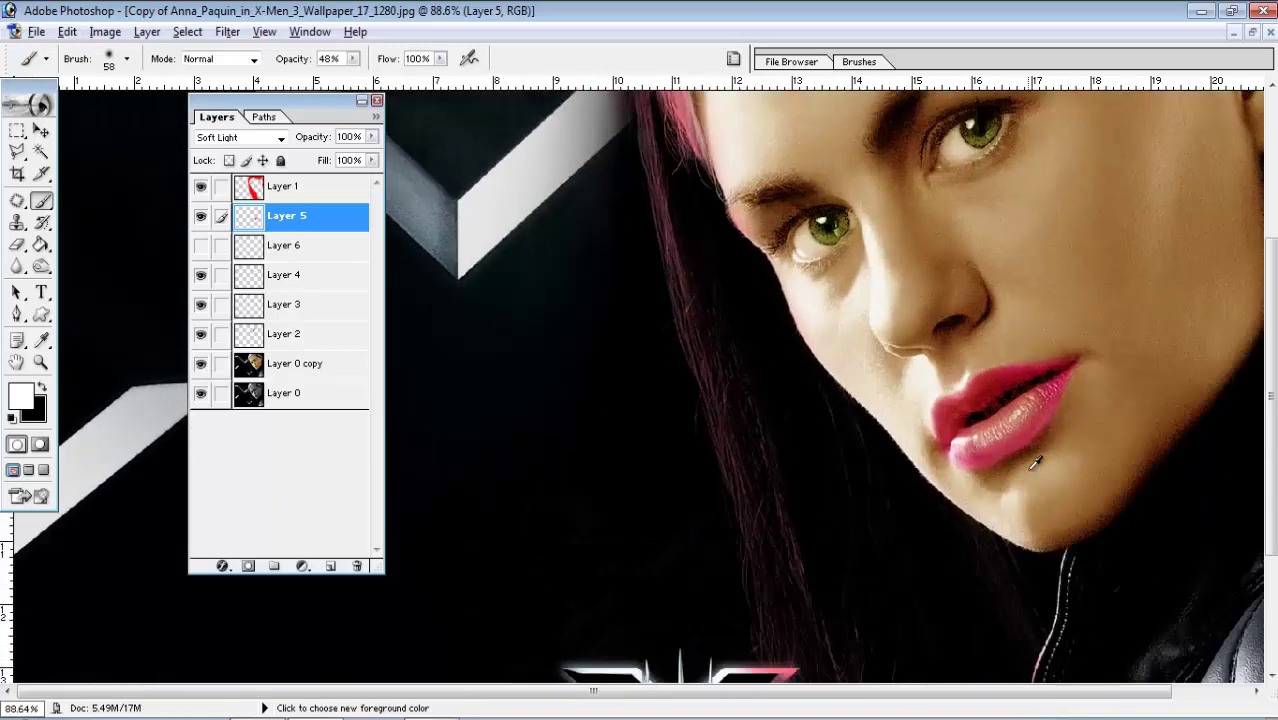
click(41, 130)
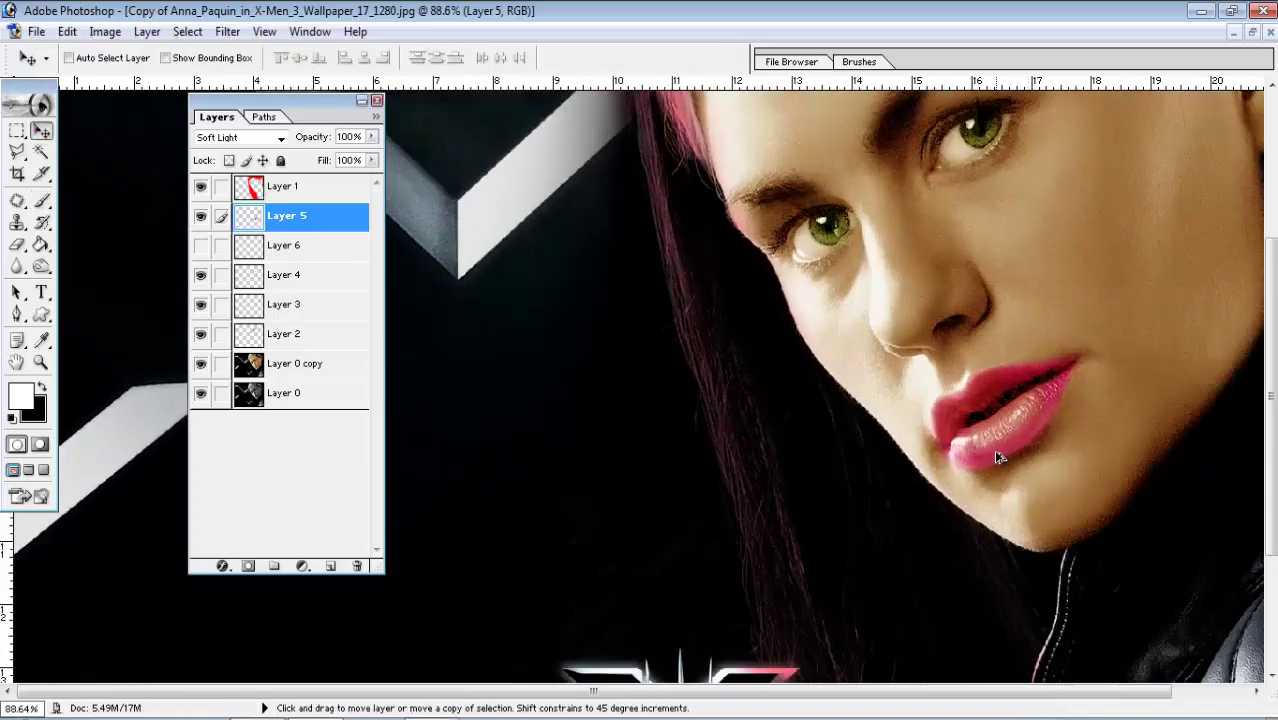
scroll(997, 457, down, 1)
scroll(1010, 468, down, 2)
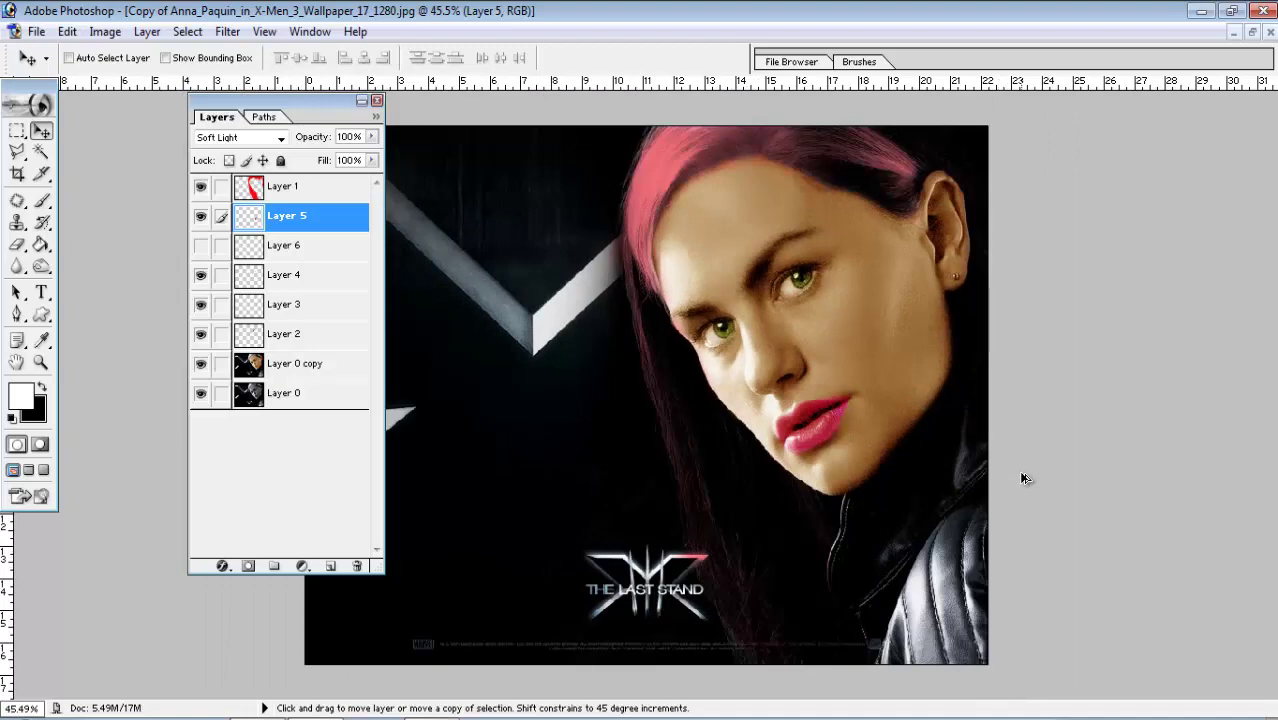
scroll(835, 440, down, 1)
scroll(836, 441, up, 1)
scroll(833, 434, down, 1)
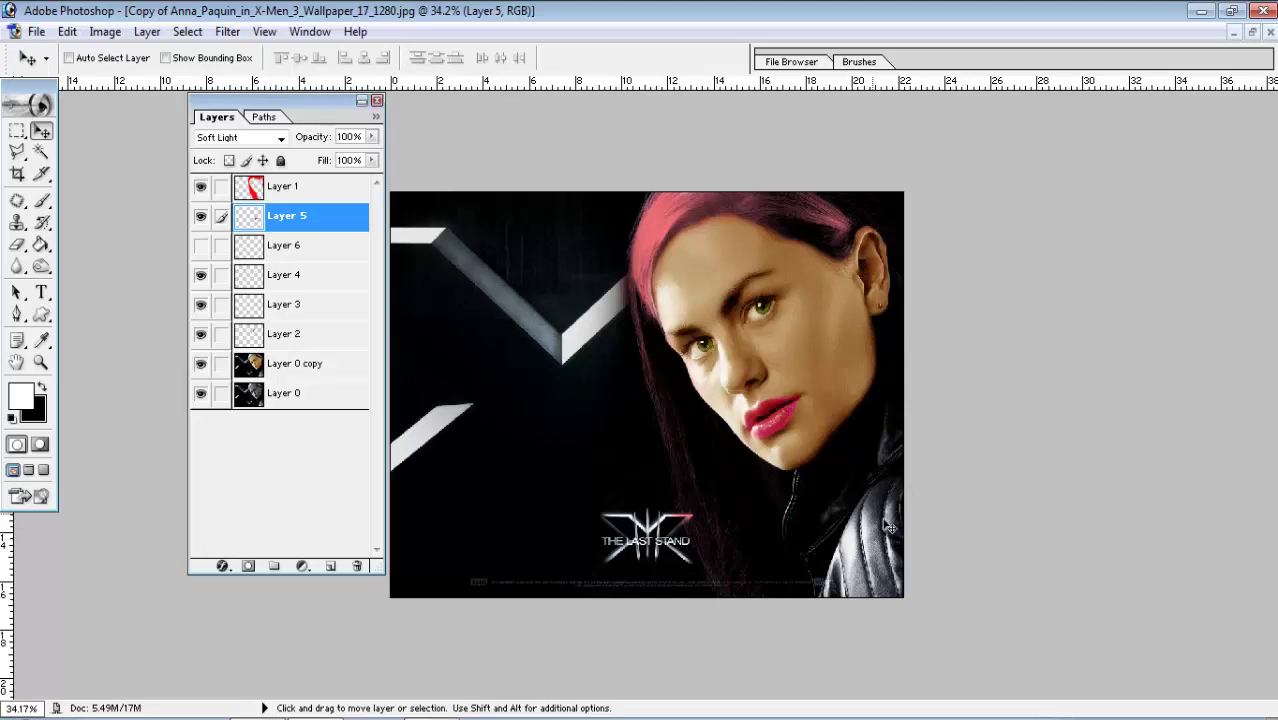
drag(325, 100, 250, 100)
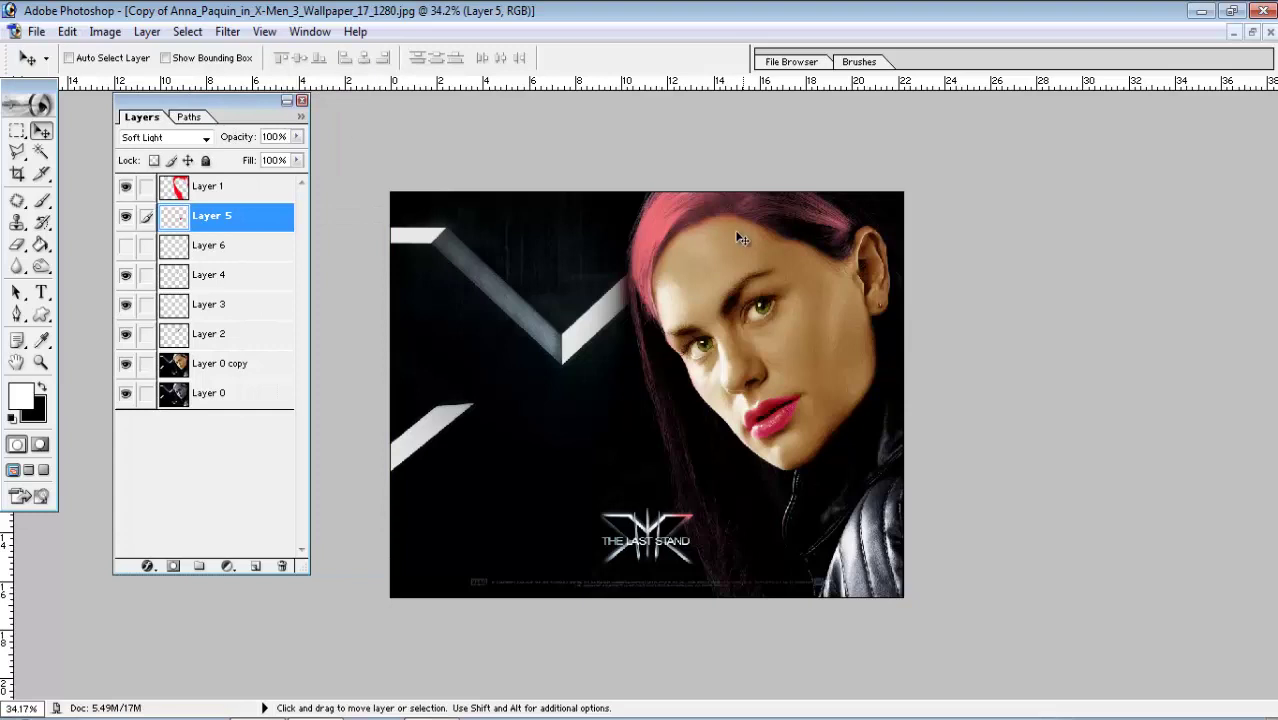
Select the hair layer, Layer 1, and apply a +38 hue shift for golden orange hair.
right_click(669, 207)
click(695, 218)
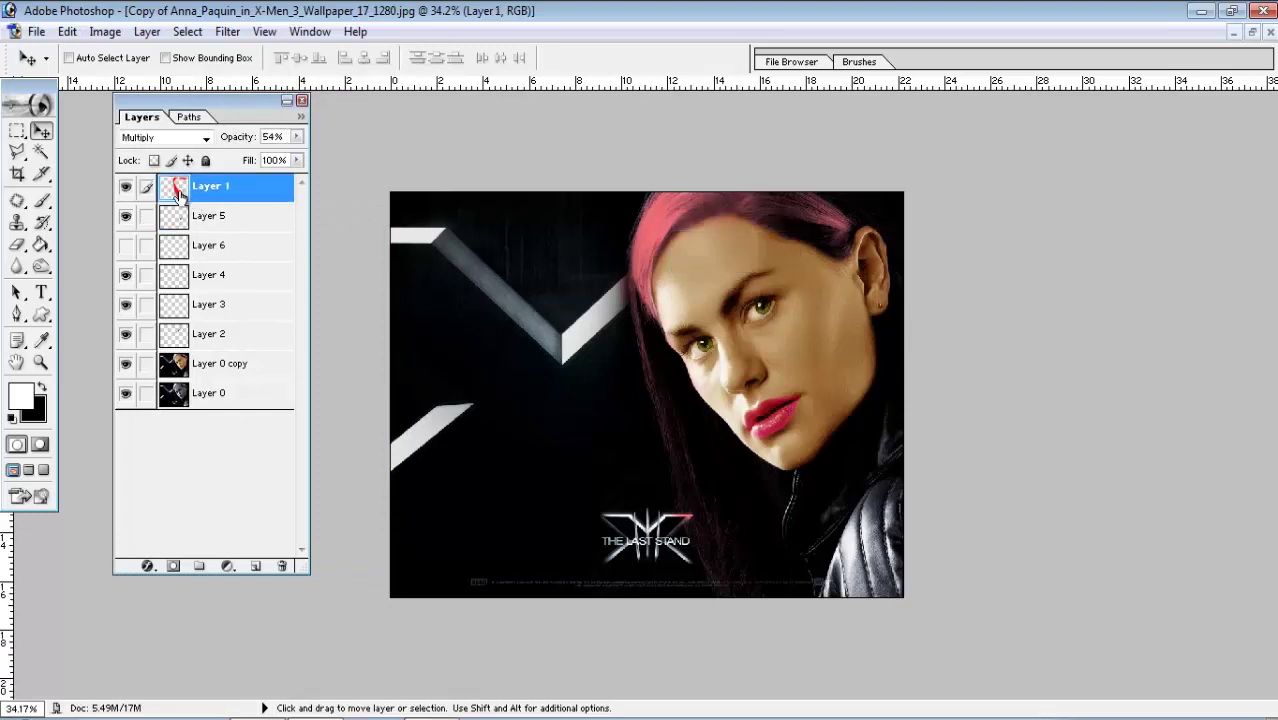
click(126, 189)
click(126, 189)
key(ctrl+u)
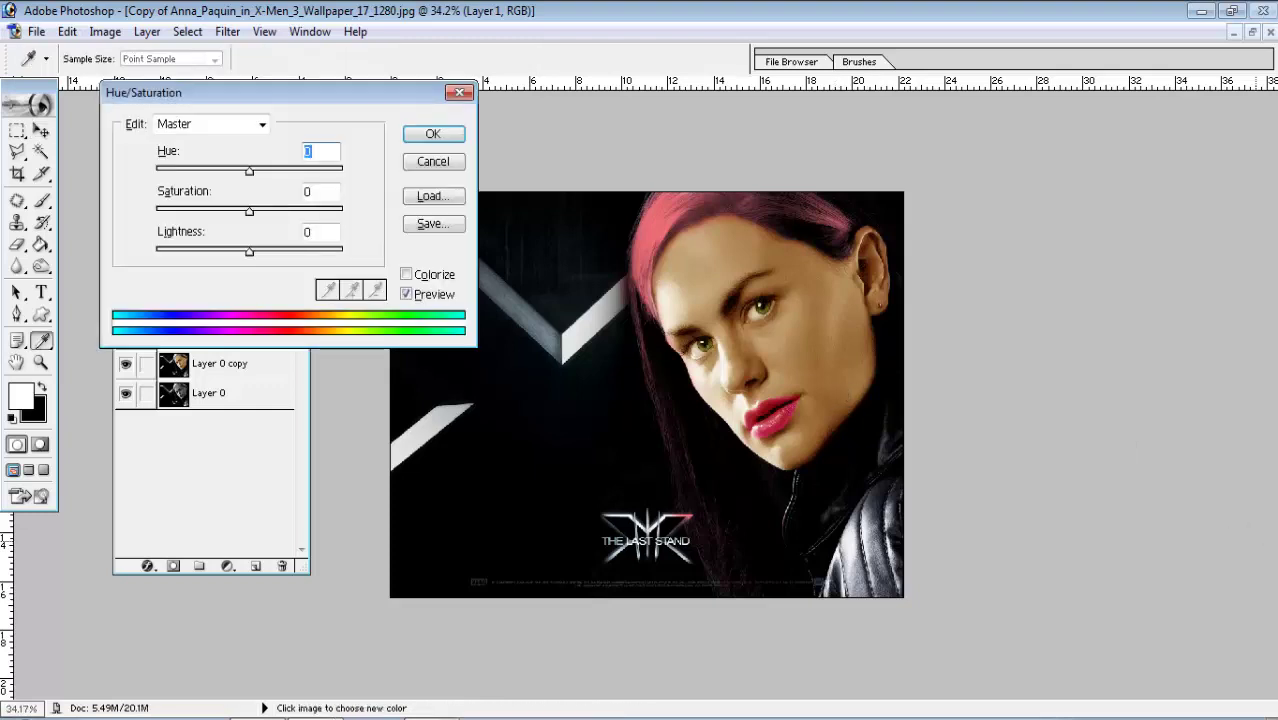
drag(248, 172, 284, 172)
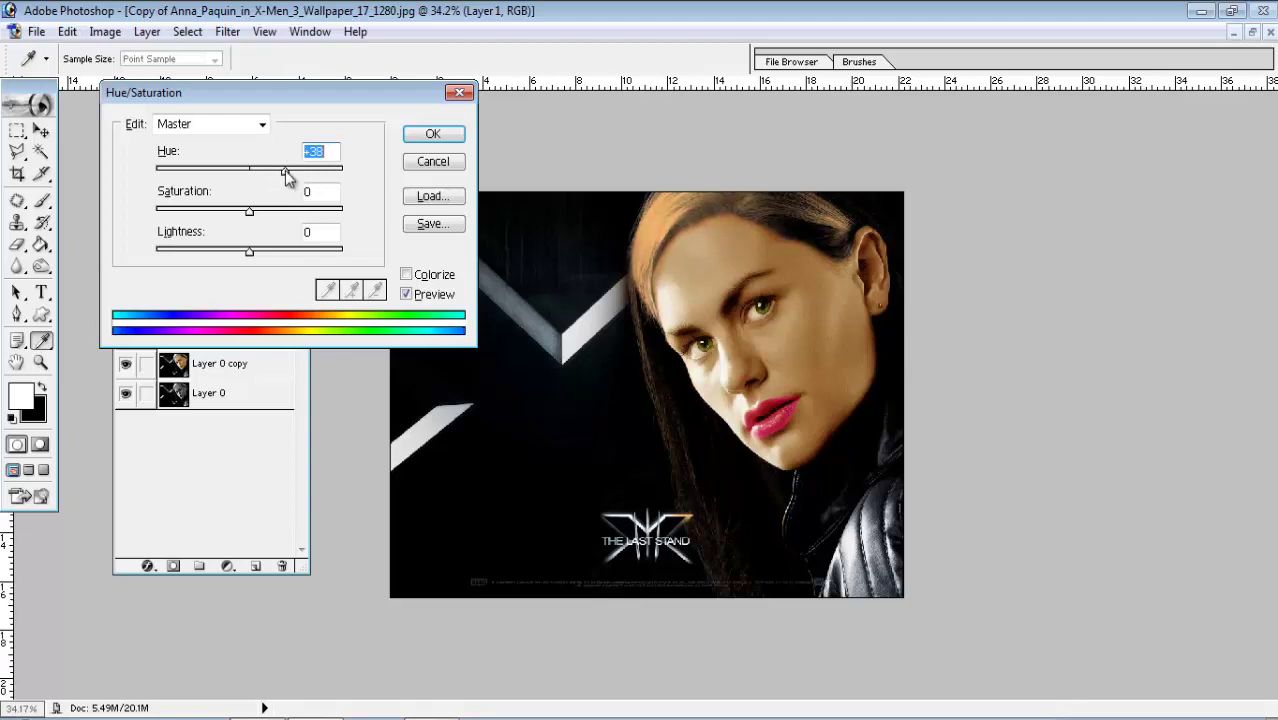
click(435, 138)
Zoom to review the poster, then select Layer 0 copy as the working layer.
key(ctrl+plus)
key(ctrl+plus)
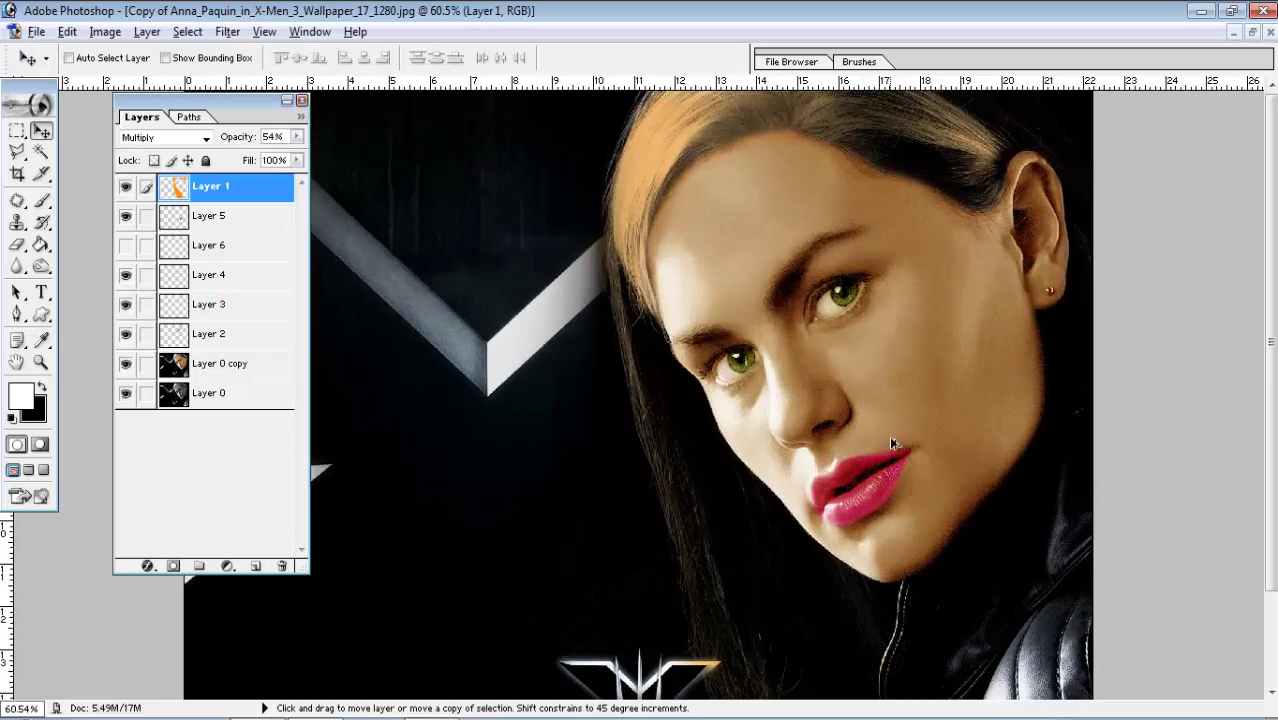
key(ctrl+0)
key(ctrl+minus)
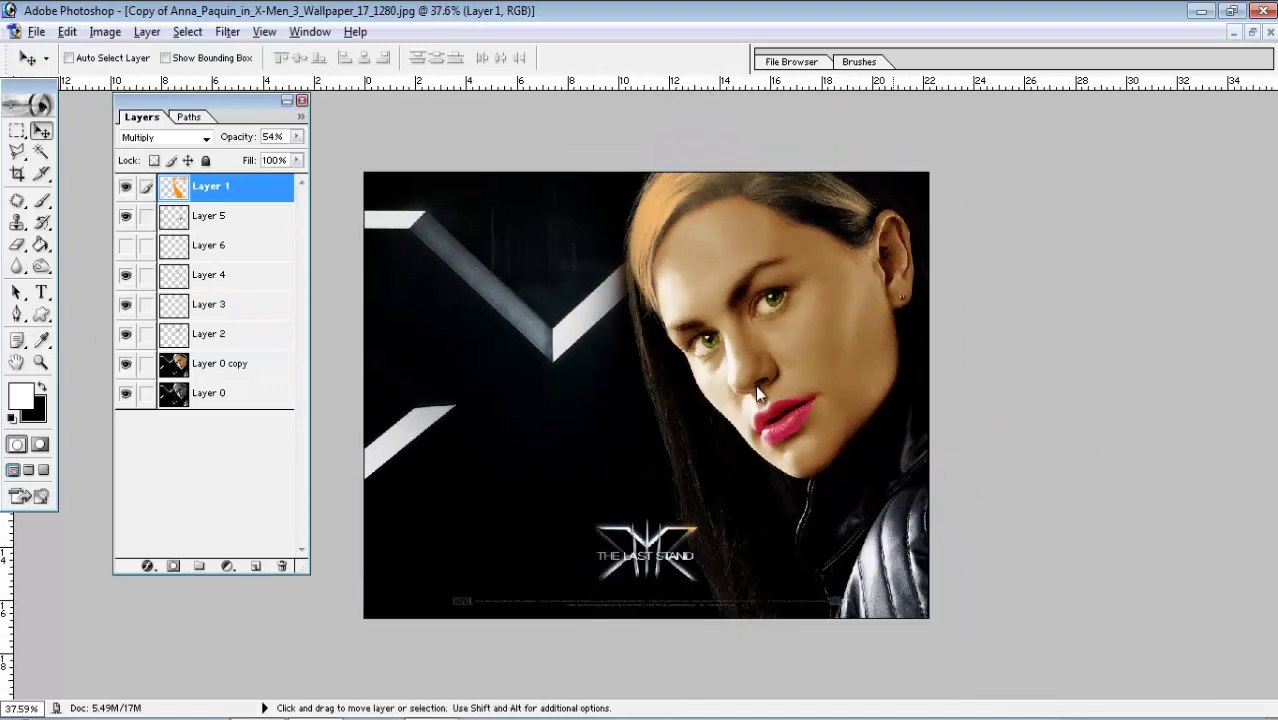
key(ctrl+0)
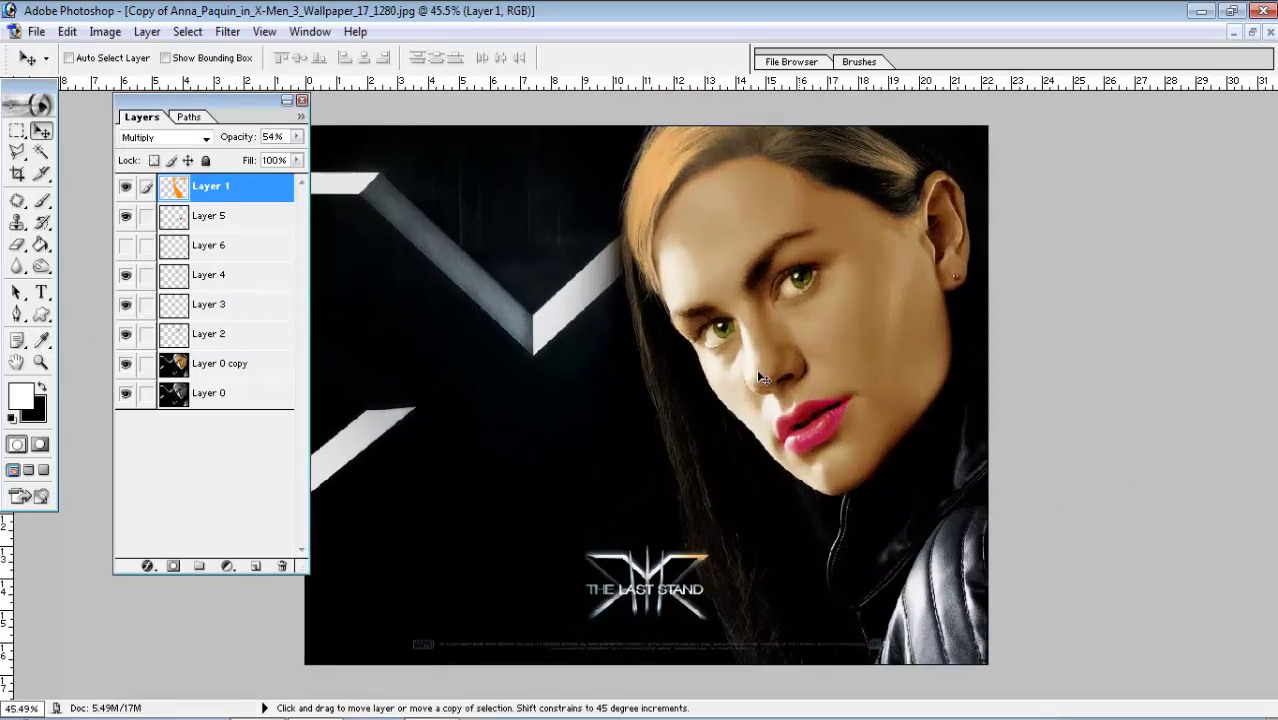
scroll(827, 376, up, 3)
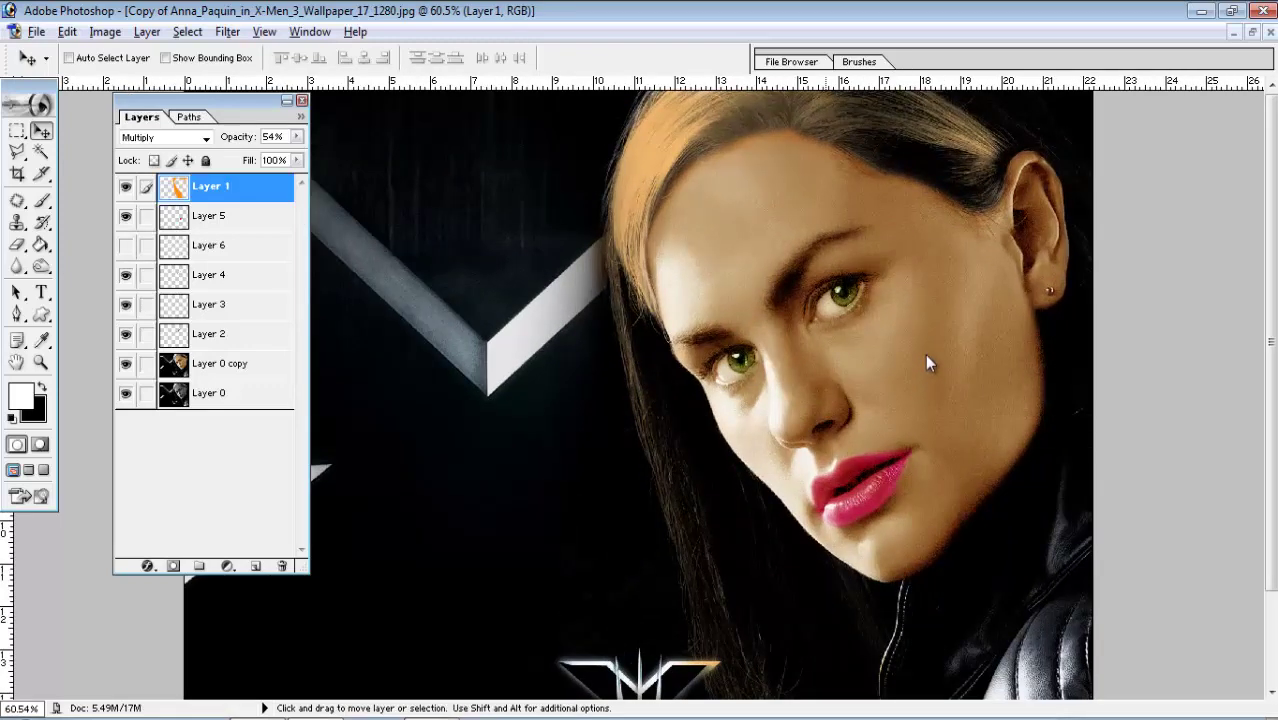
scroll(842, 311, down, 2)
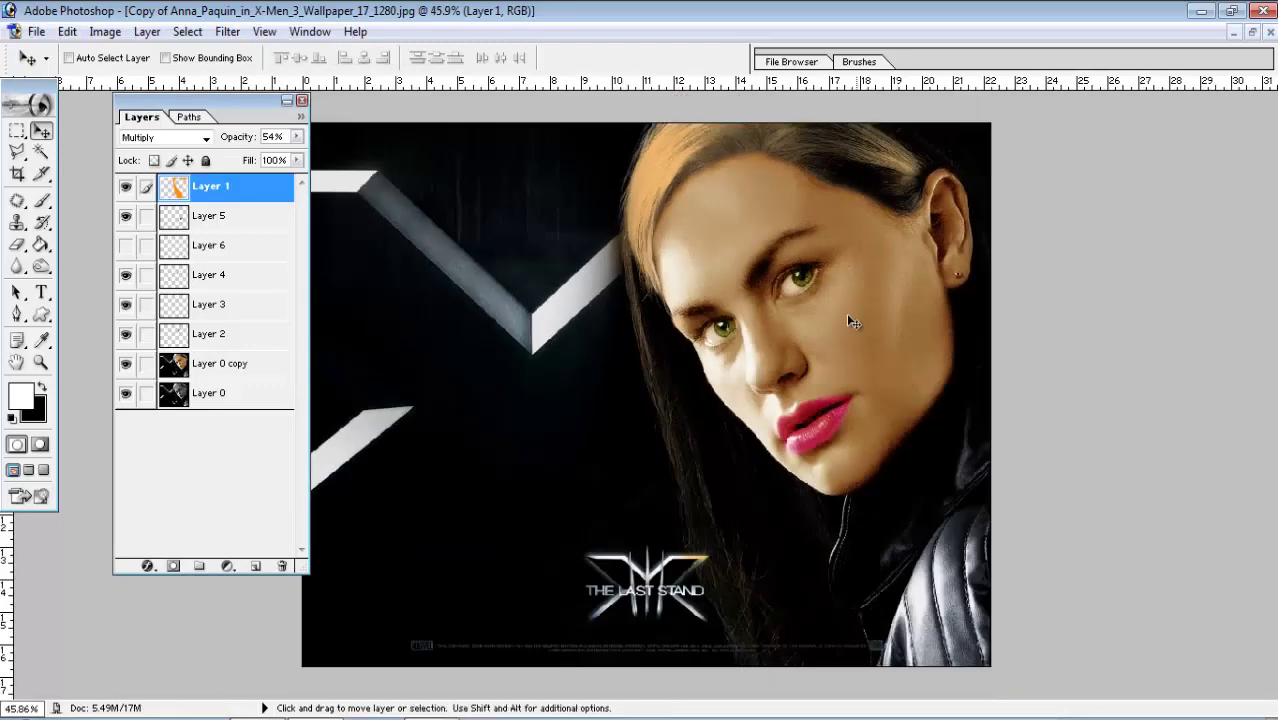
right_click(842, 311)
click(858, 321)
scroll(860, 326, up, 2)
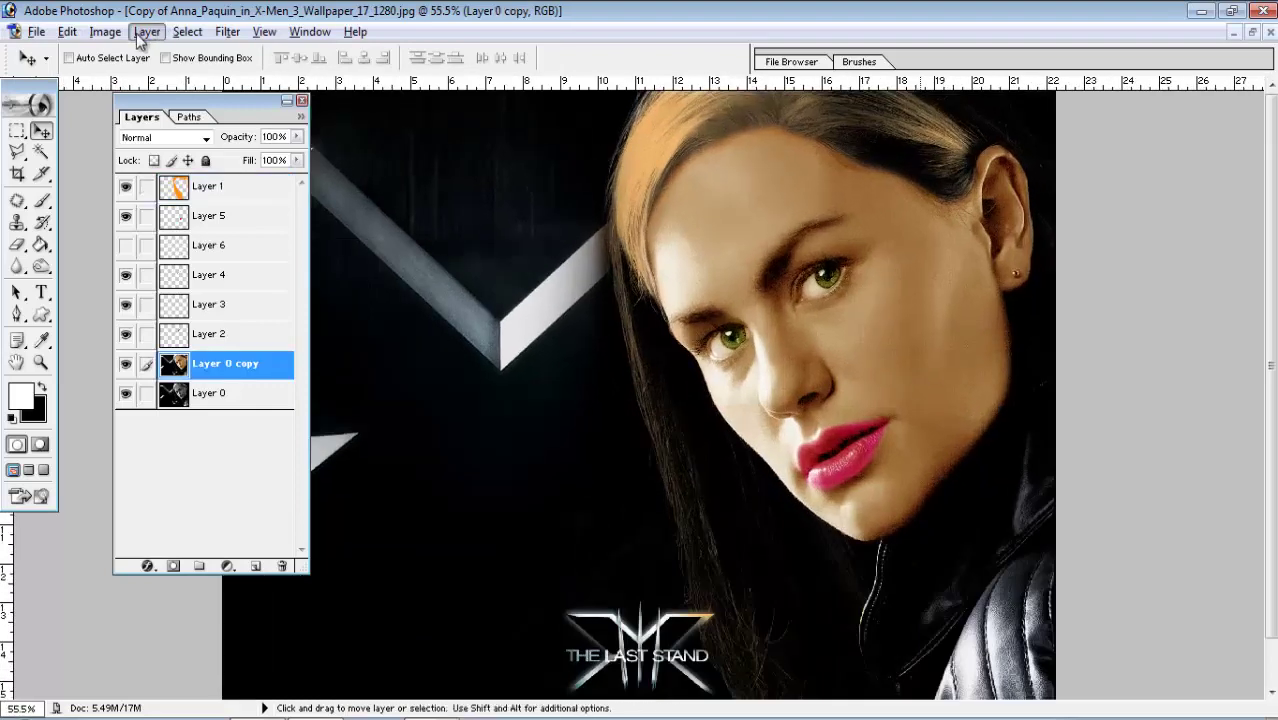
Run Filter > Magic > Magic Pro at Graininess 30 on Layer 0 copy and inspect the face.
click(227, 32)
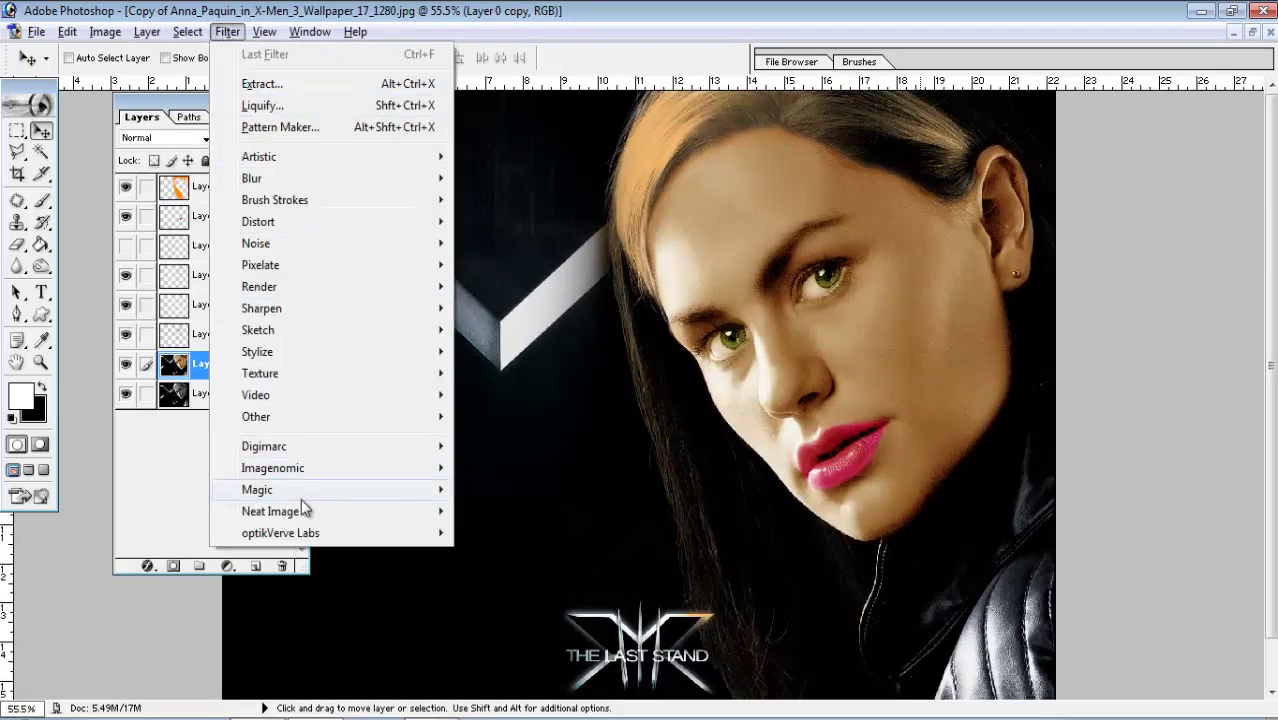
mouse_move(330, 490)
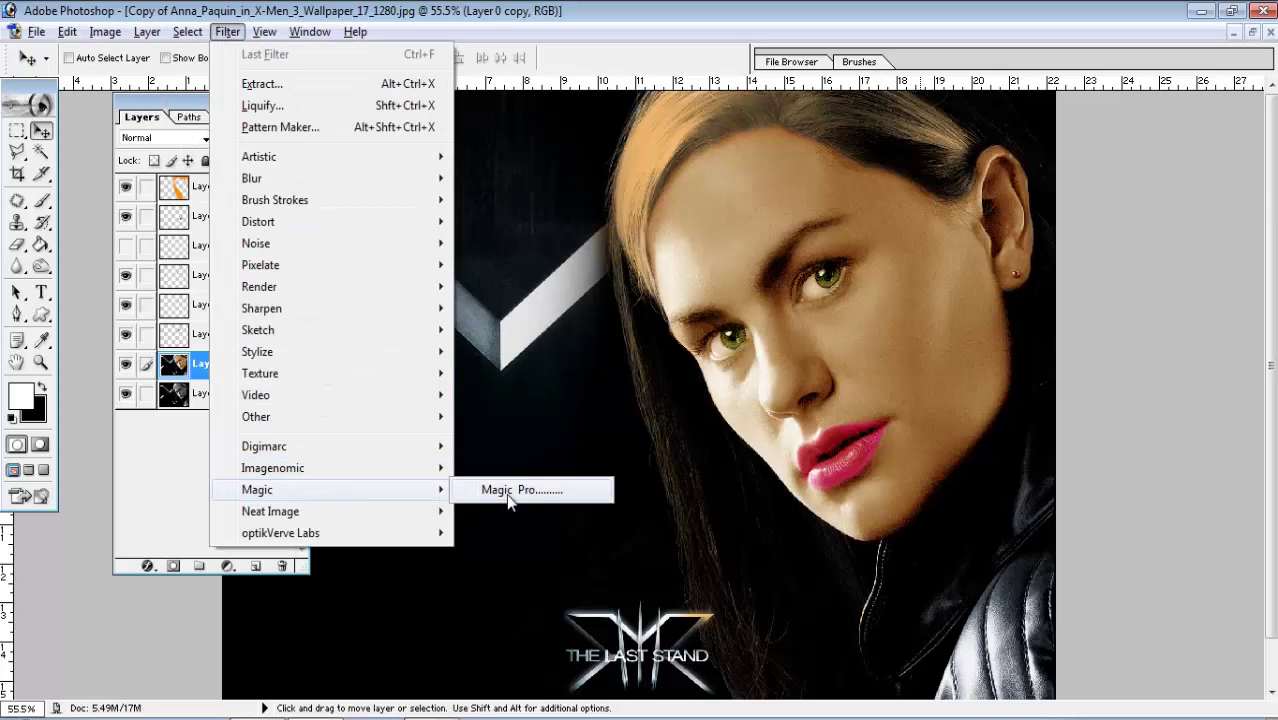
click(508, 490)
click(790, 306)
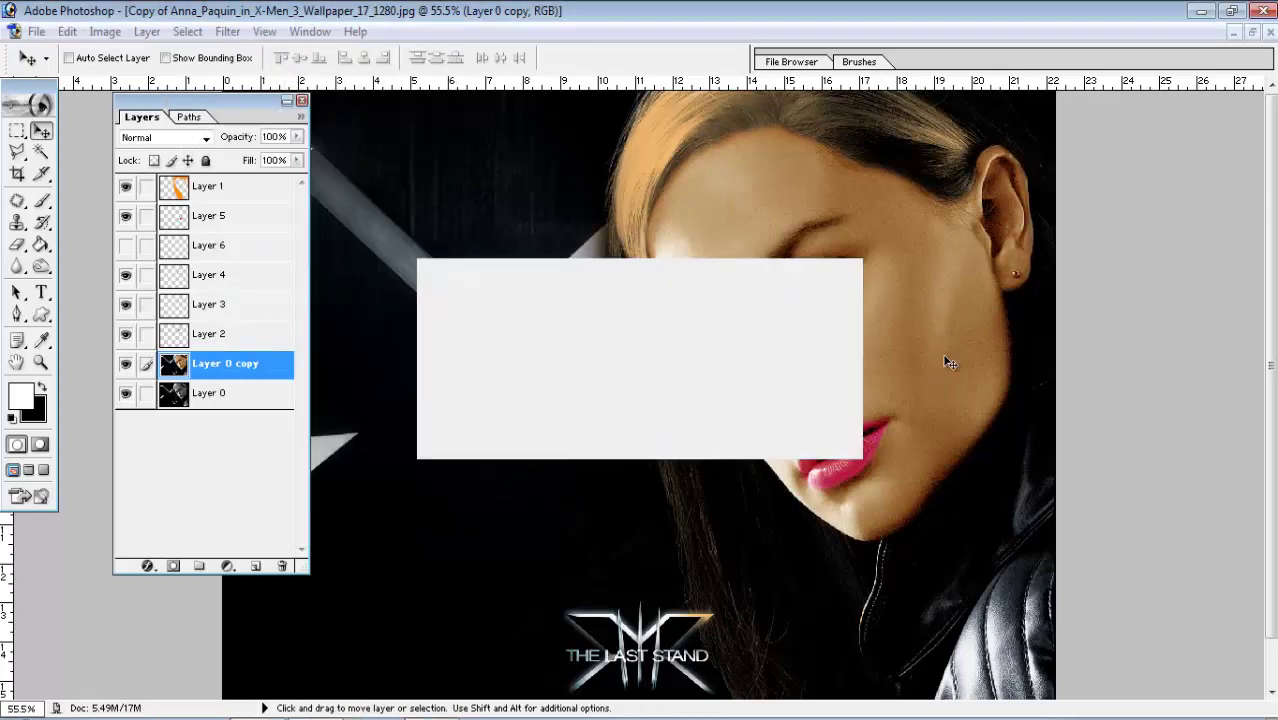
scroll(944, 356, up, 1)
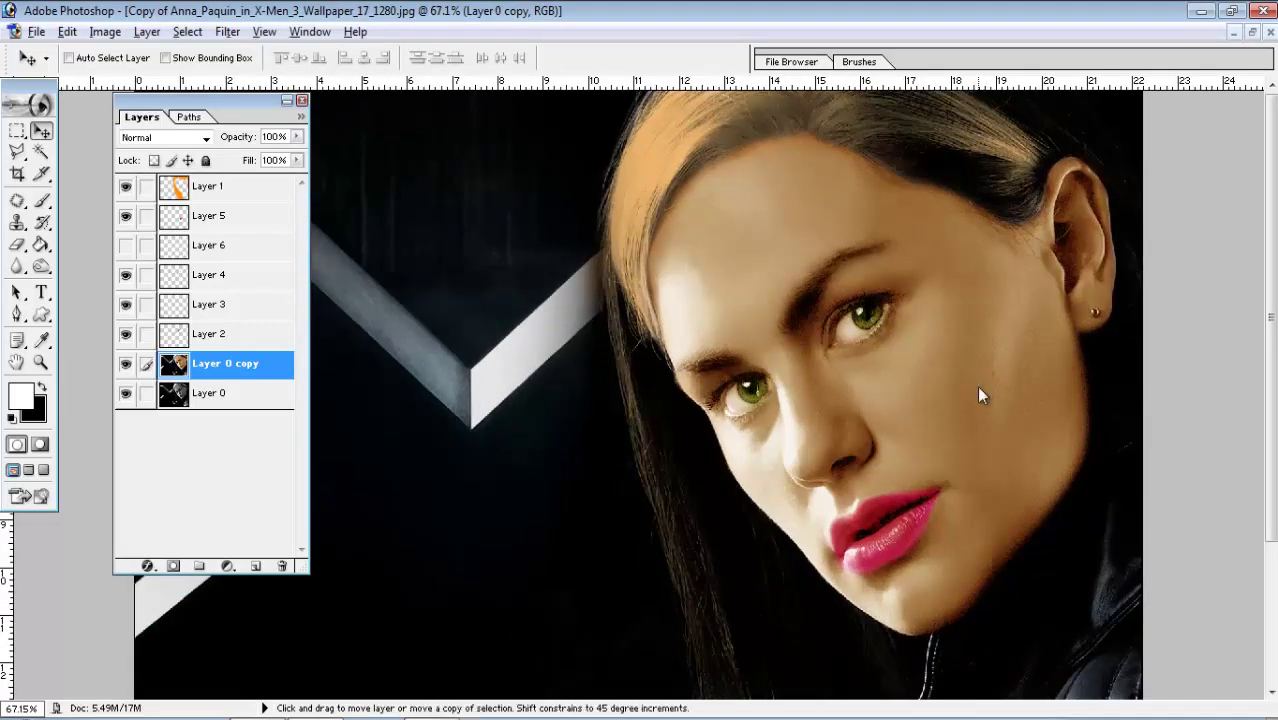
scroll(976, 386, down, 1)
scroll(1020, 400, up, 1)
key(alt)
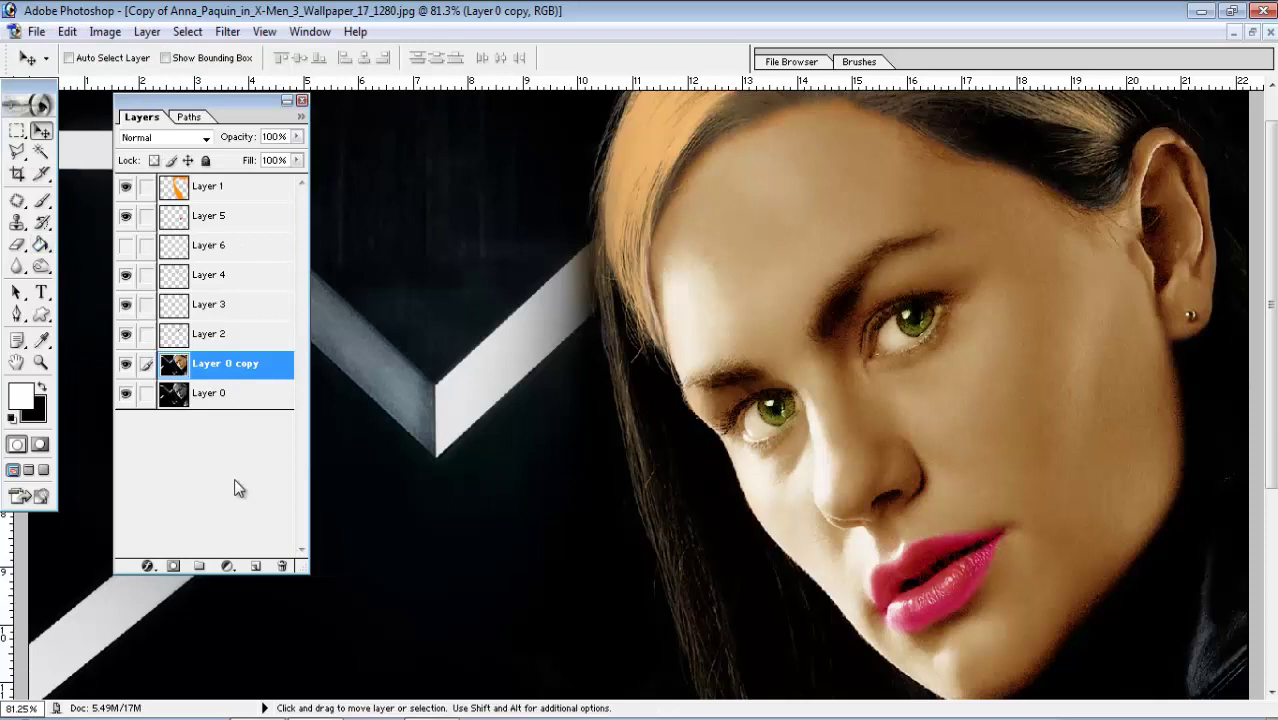
Add a new layer above Layer 0 copy and set the foreground colour to magenta FF00CC.
click(256, 566)
click(41, 200)
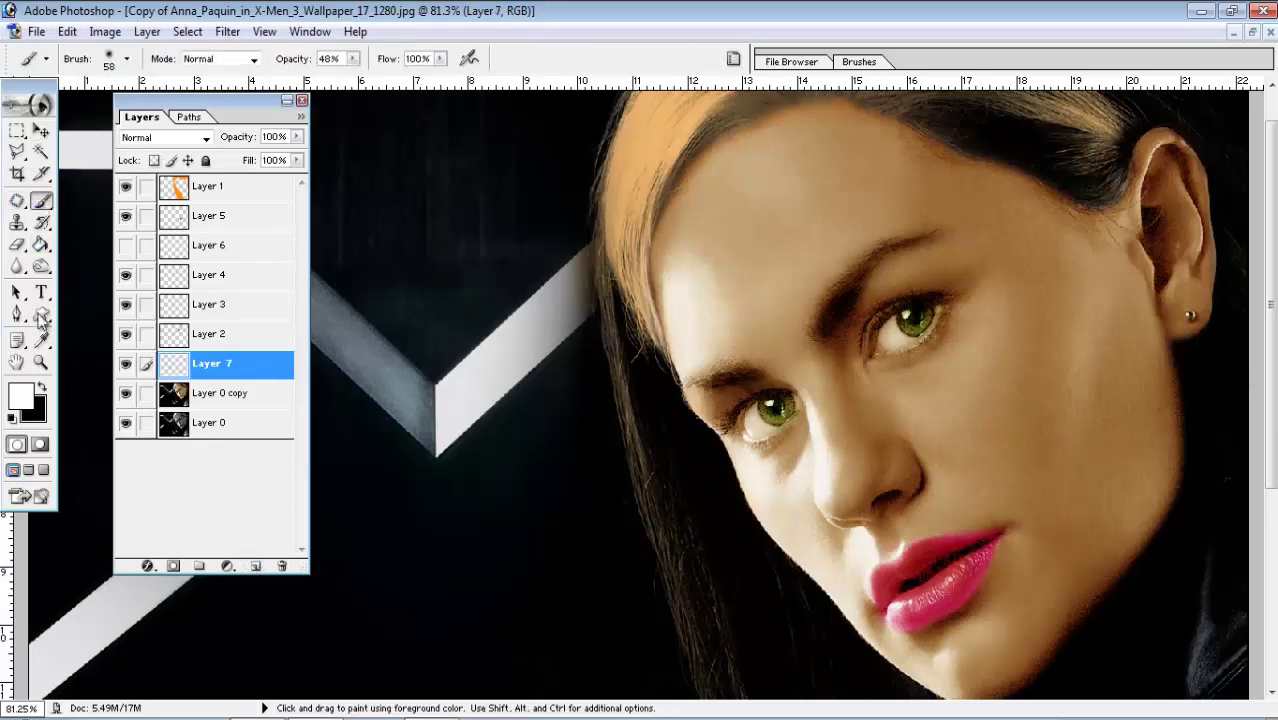
click(20, 398)
click(248, 214)
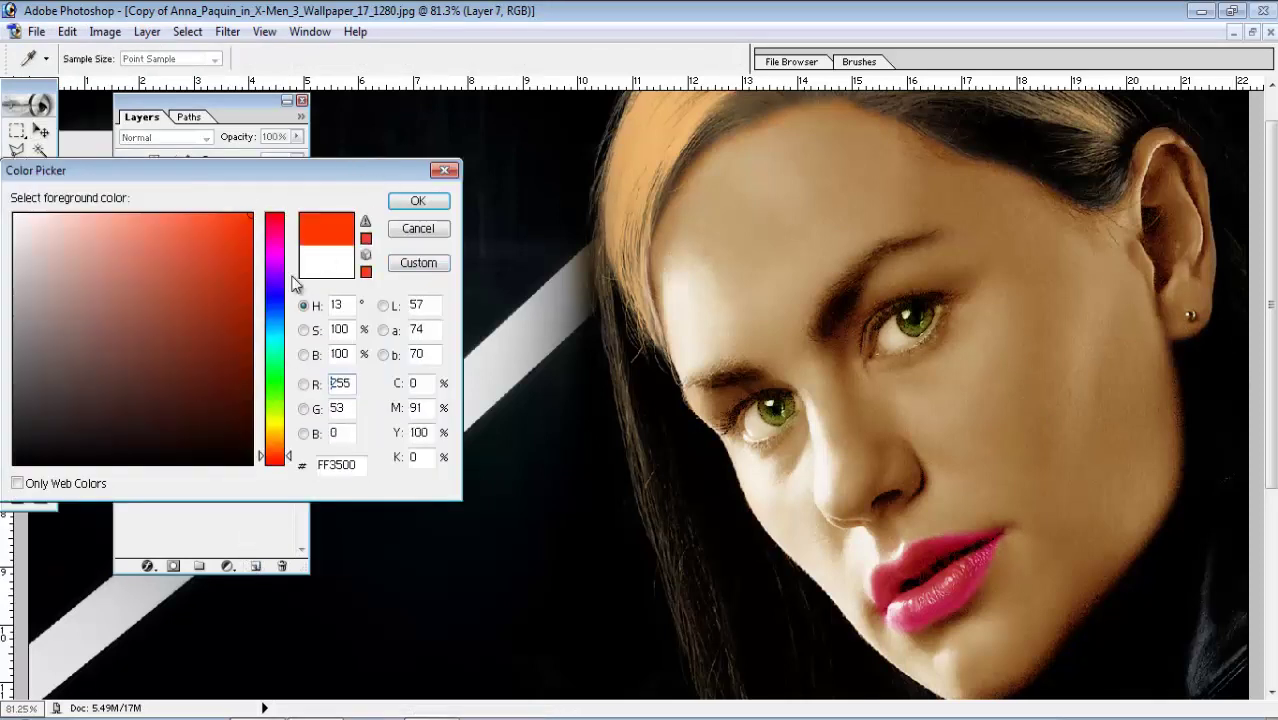
click(273, 245)
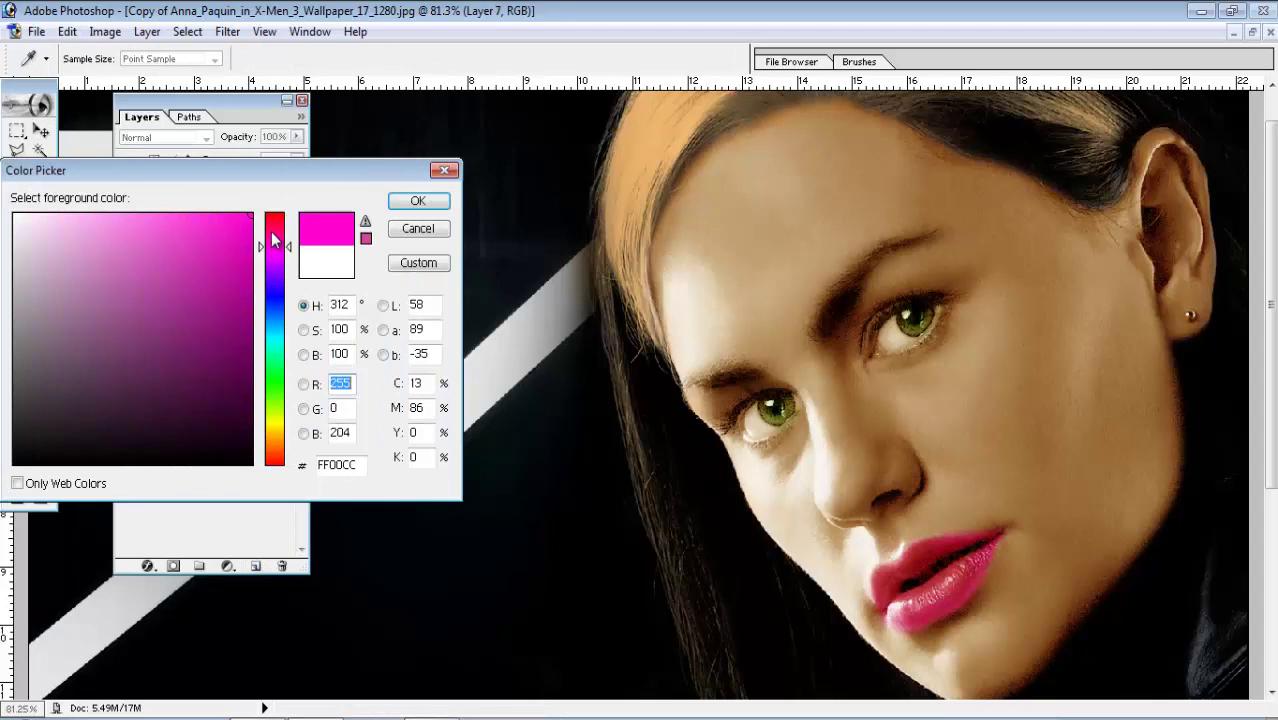
click(418, 201)
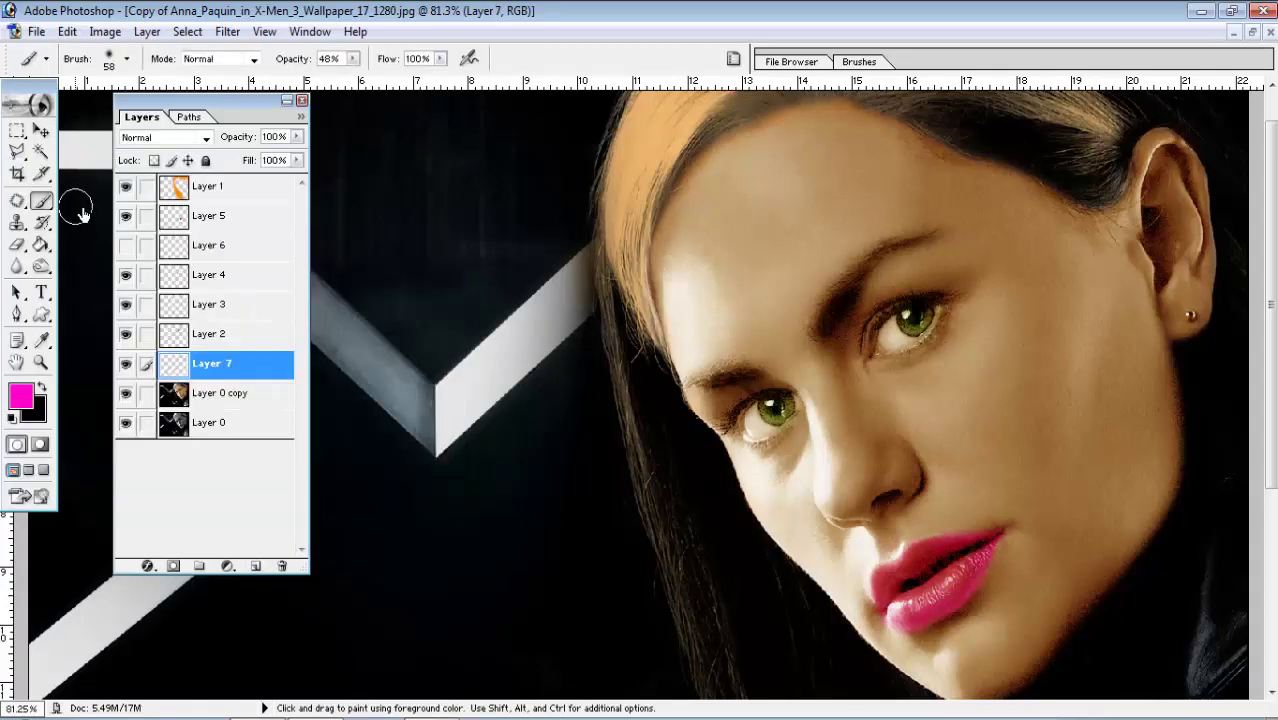
Paint a magenta earring dot on the earlobe with a 17 px brush at 100% opacity.
click(1189, 316)
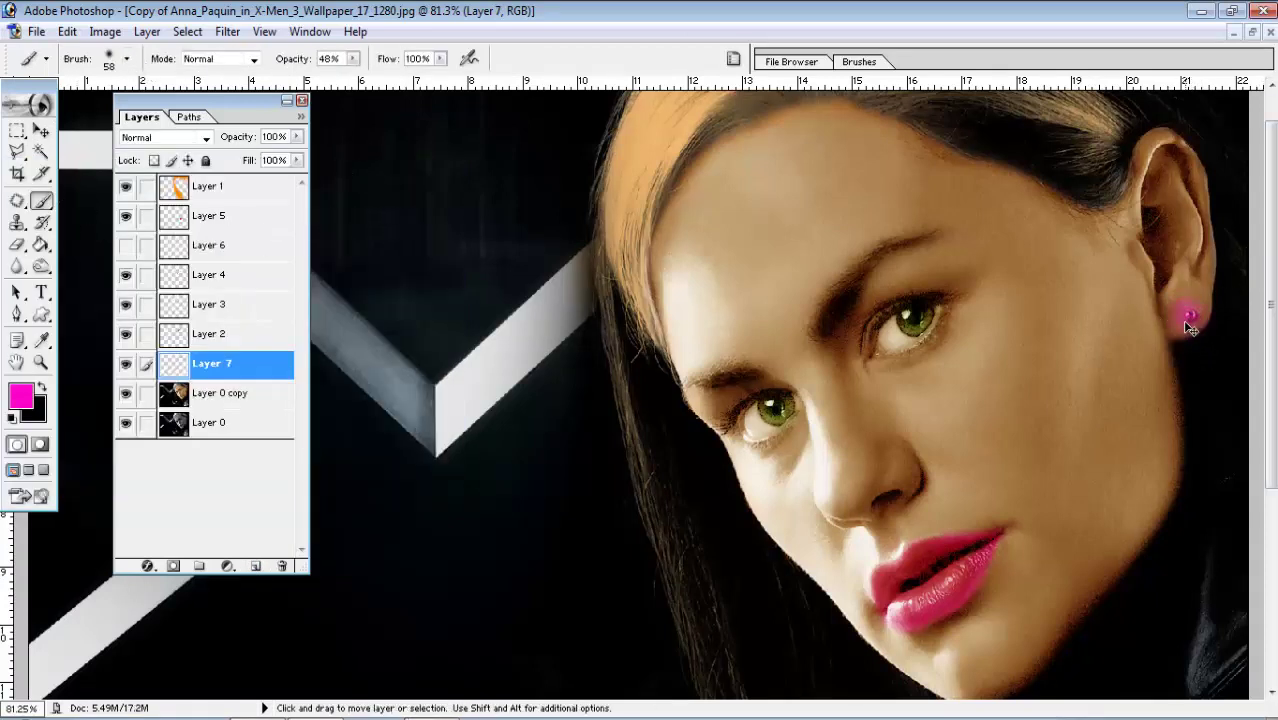
key(ctrl+z)
drag(352, 62, 835, 148)
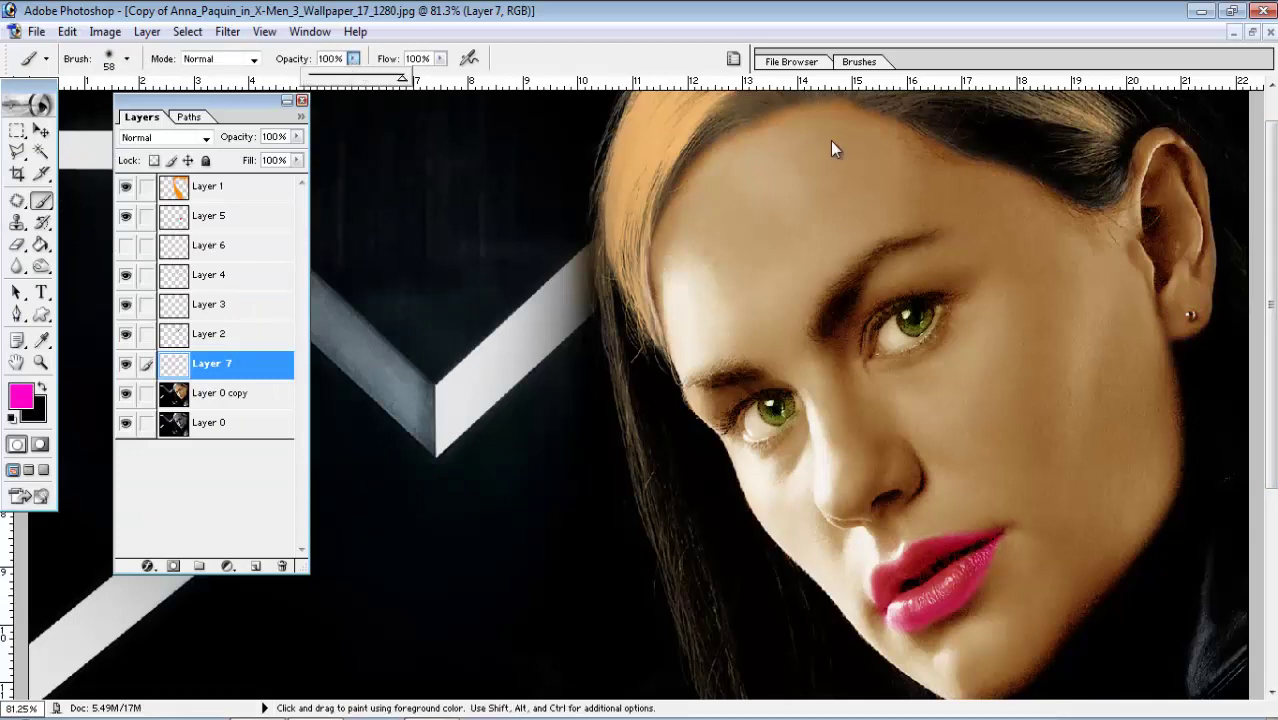
click(126, 59)
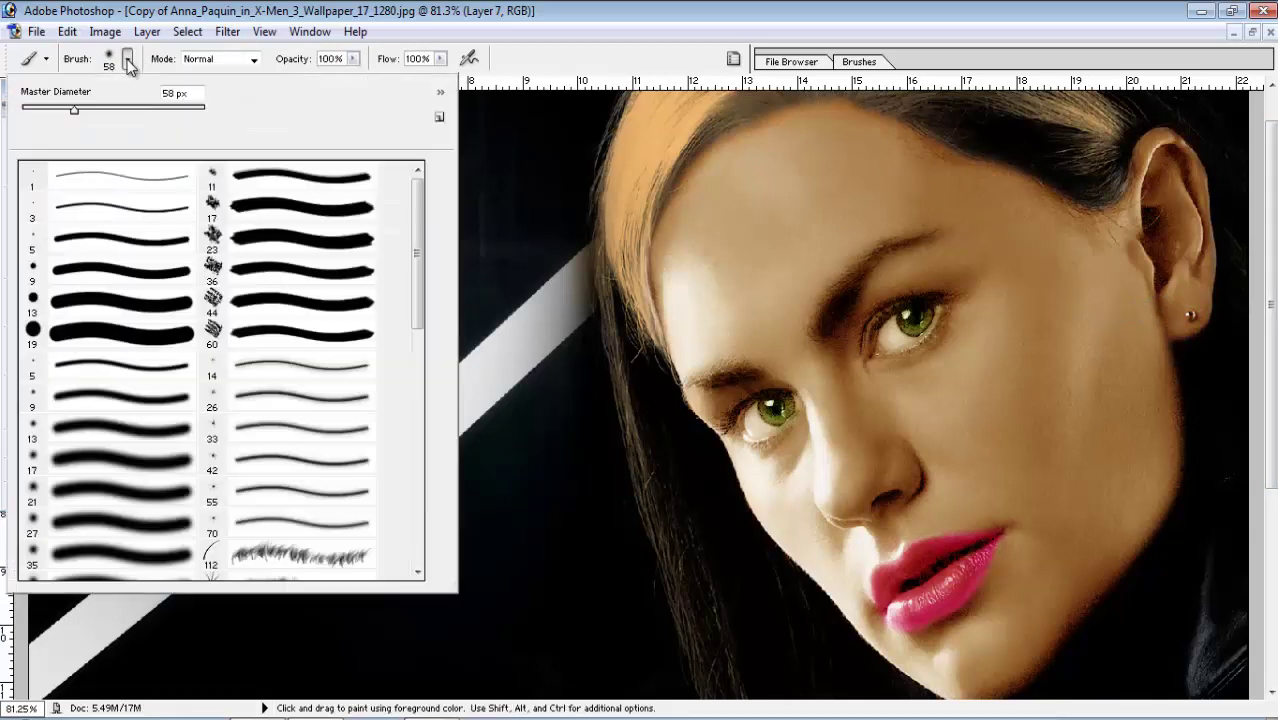
drag(48, 110, 36, 110)
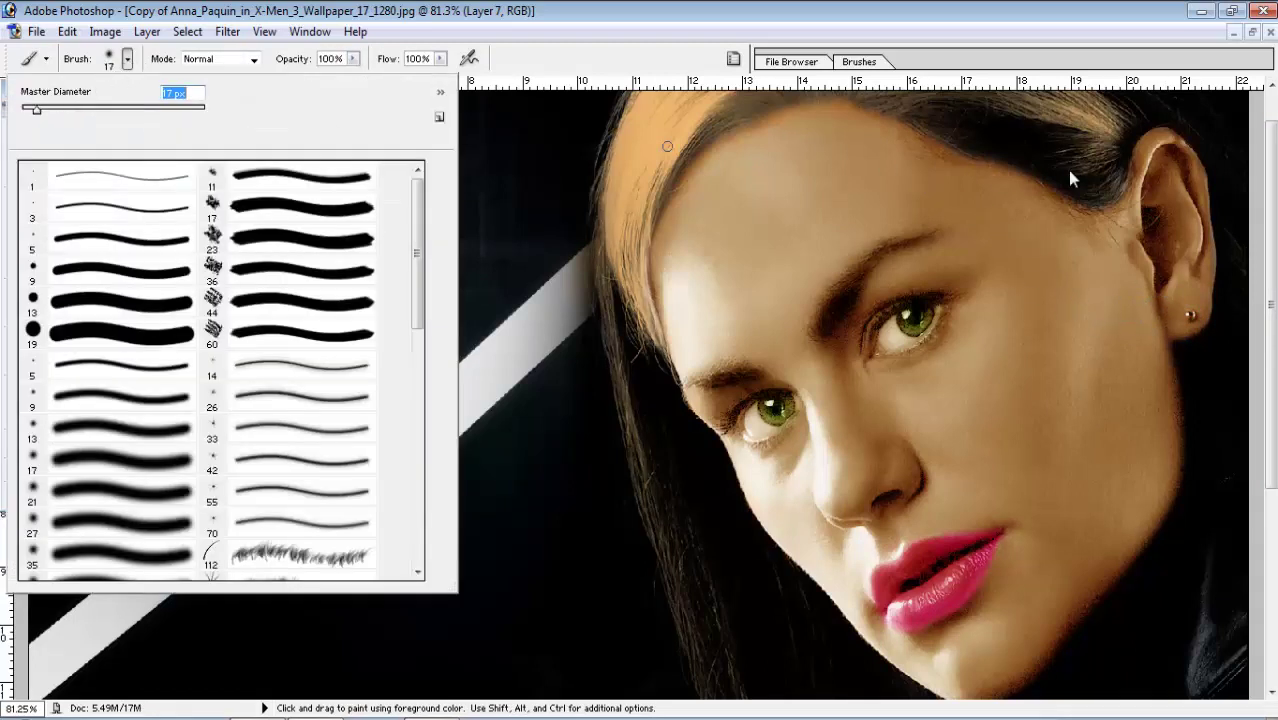
click(1190, 315)
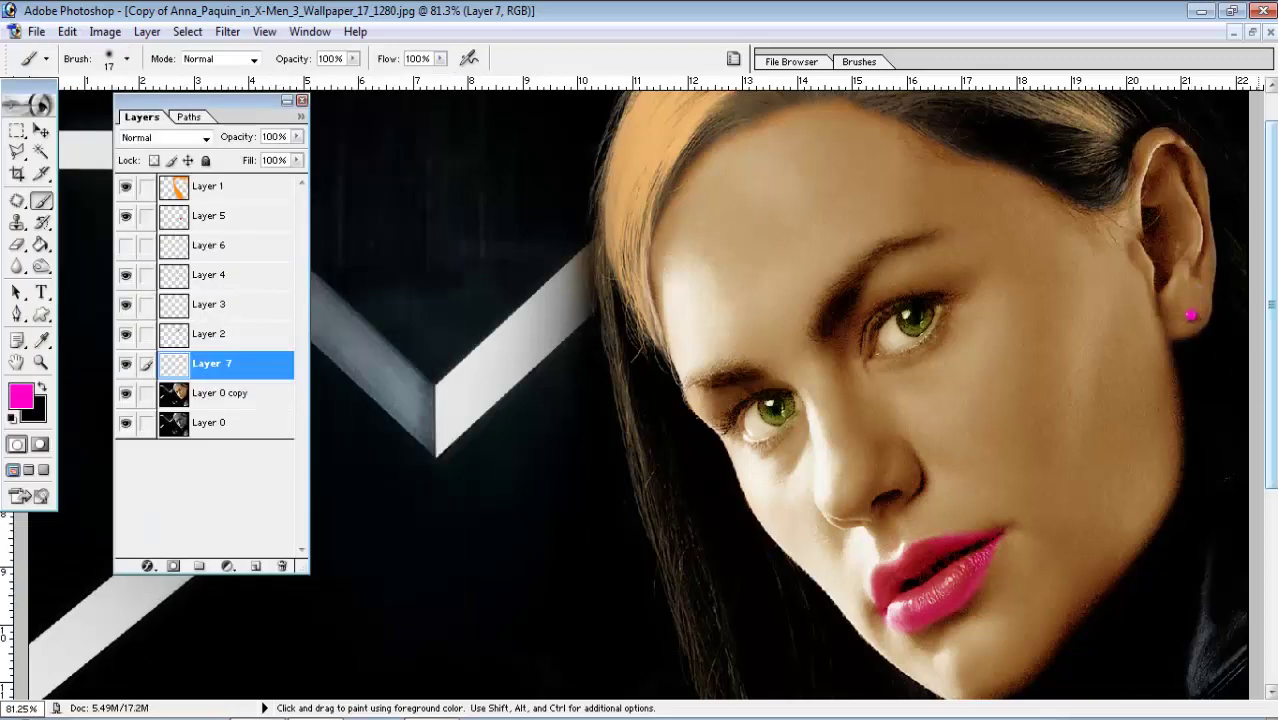
Set the earring layer, Layer 7, to Soft Light blend mode.
click(178, 140)
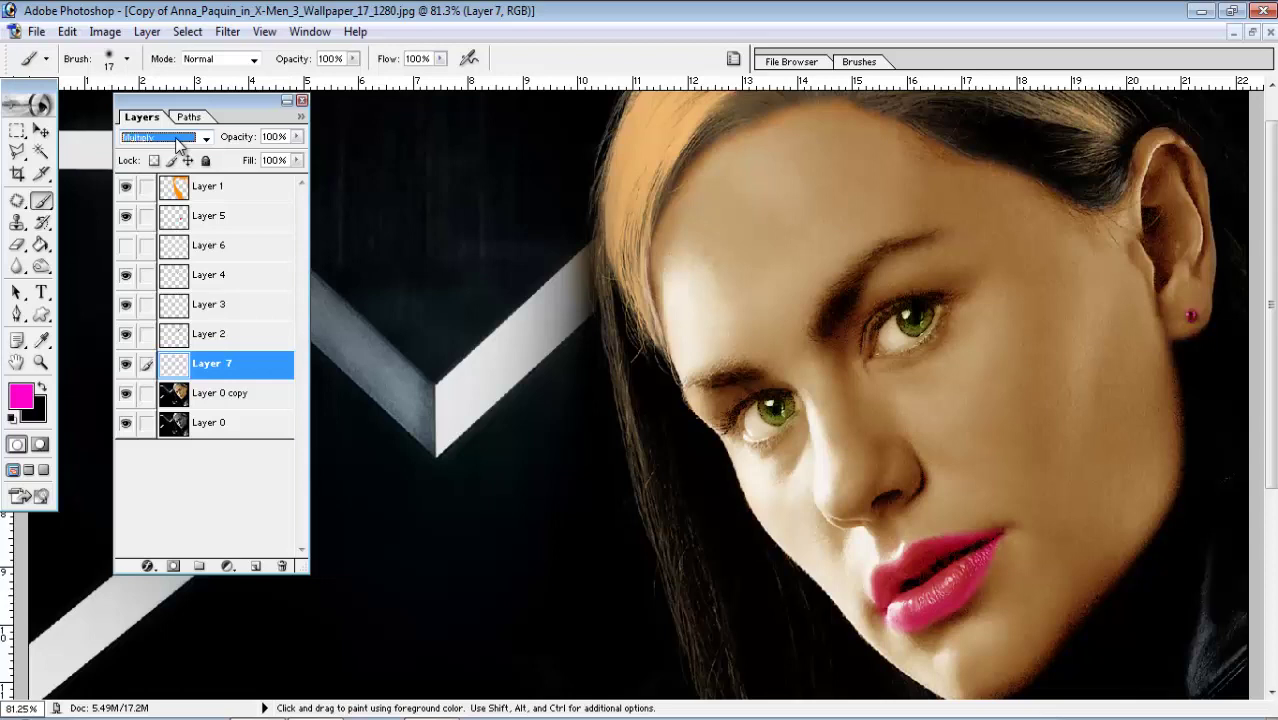
key(Down)
key(Down)
key(Down)
key(Down)
key(Down)
click(41, 130)
scroll(859, 403, down, 2)
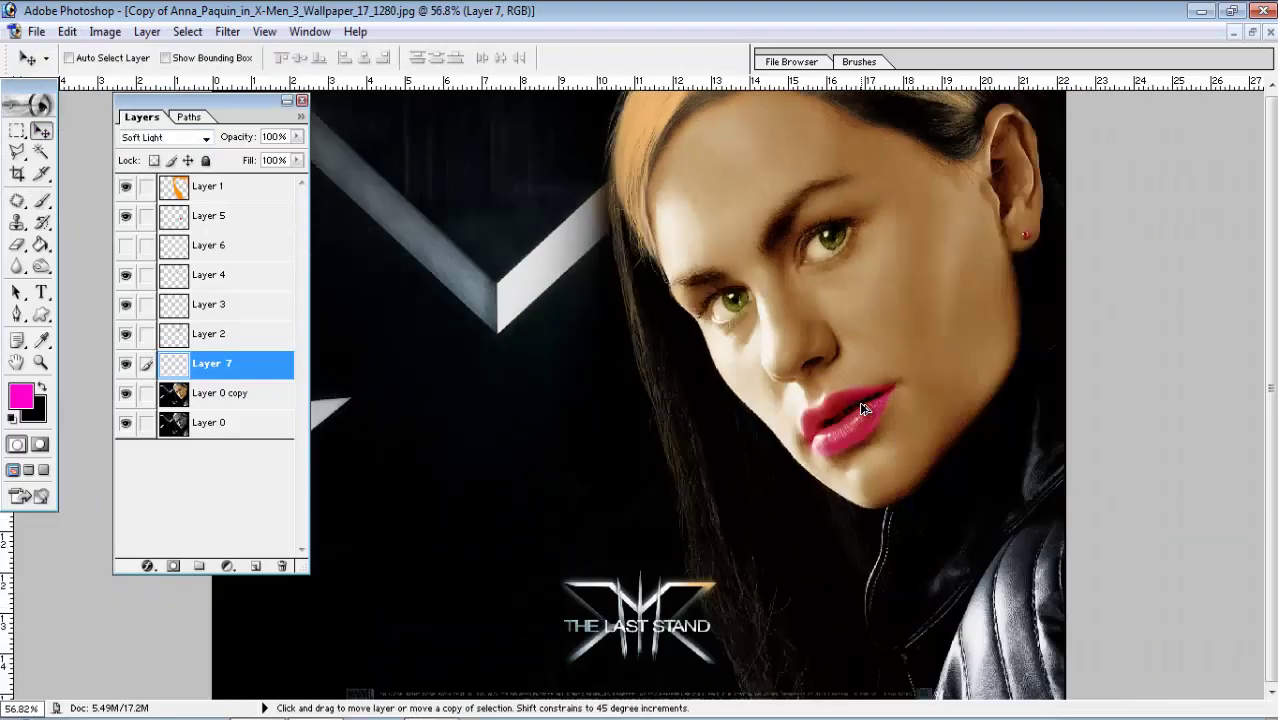
scroll(859, 403, down, 1)
scroll(860, 403, up, 2)
scroll(860, 403, up, 1)
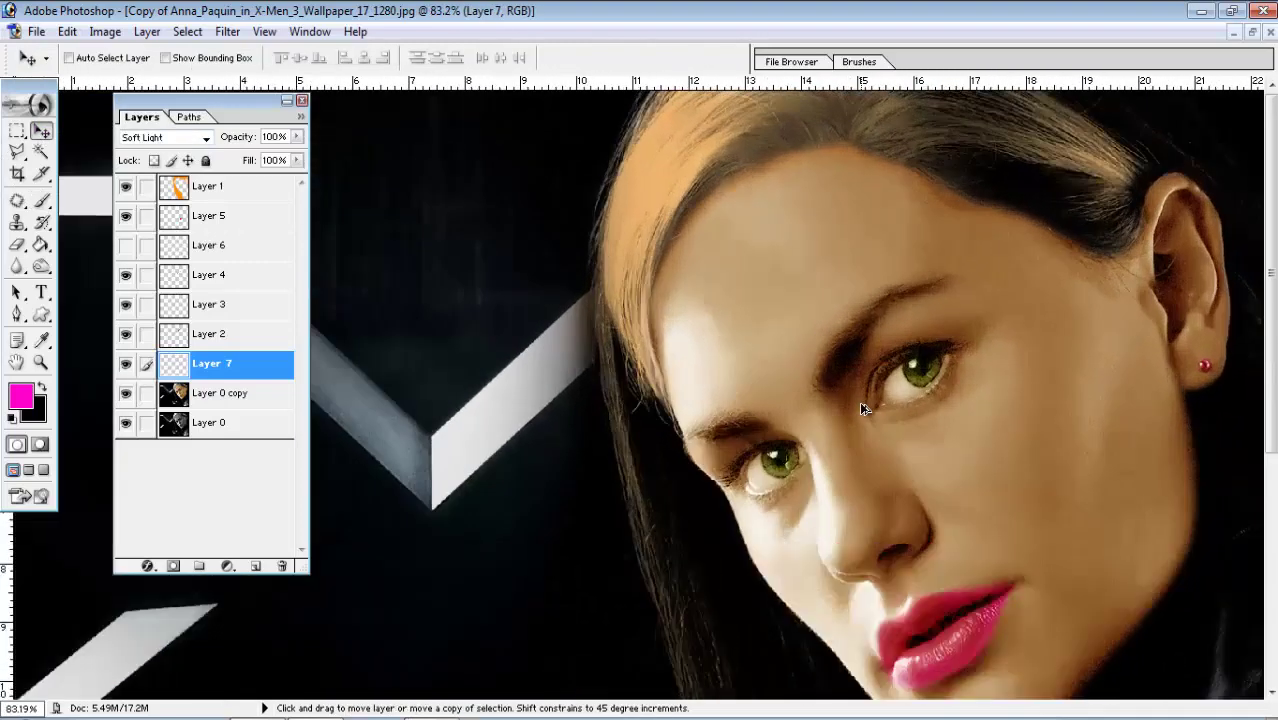
scroll(860, 403, up, 1)
scroll(862, 408, down, 1)
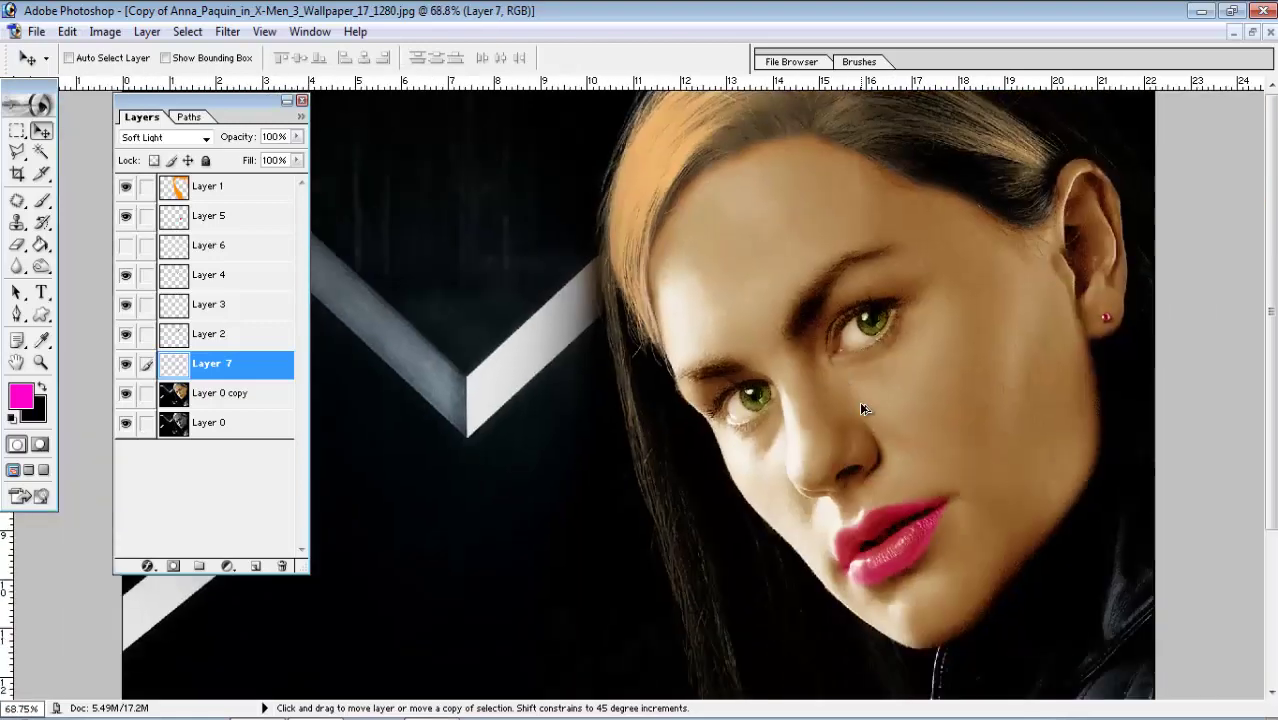
scroll(862, 408, down, 1)
scroll(862, 408, down, 1)
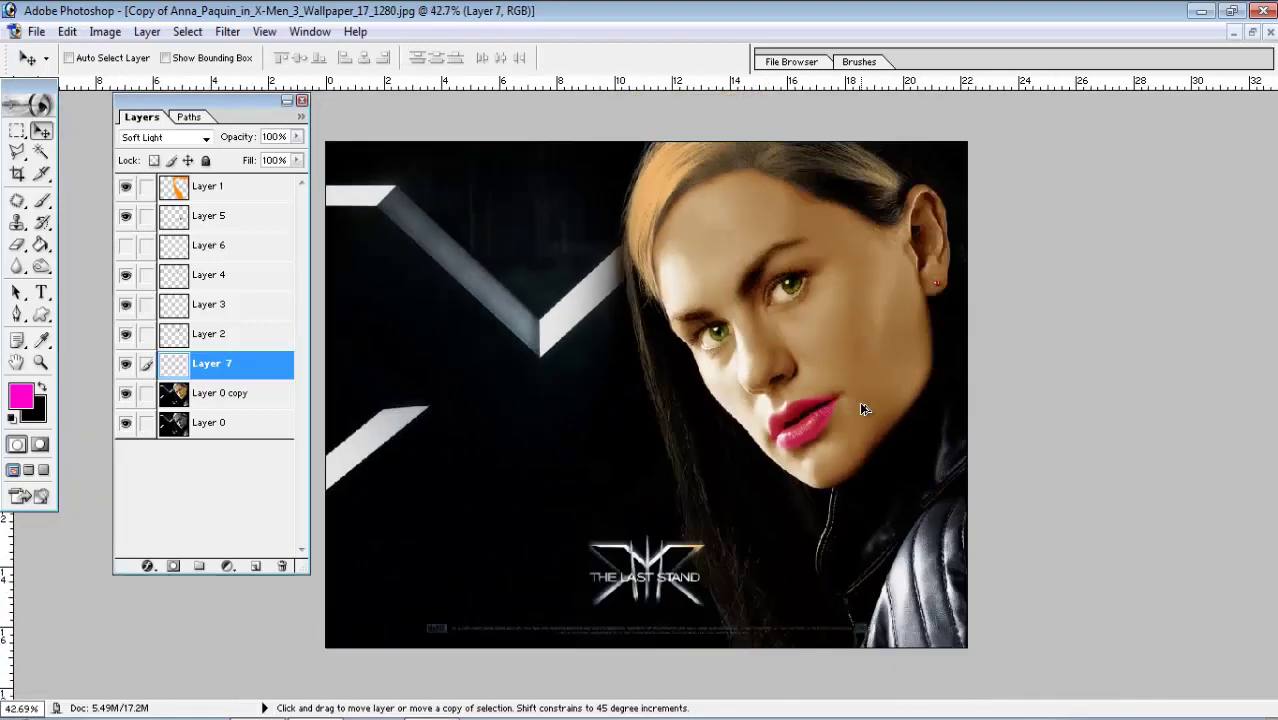
scroll(862, 408, up, 1)
scroll(860, 405, up, 1)
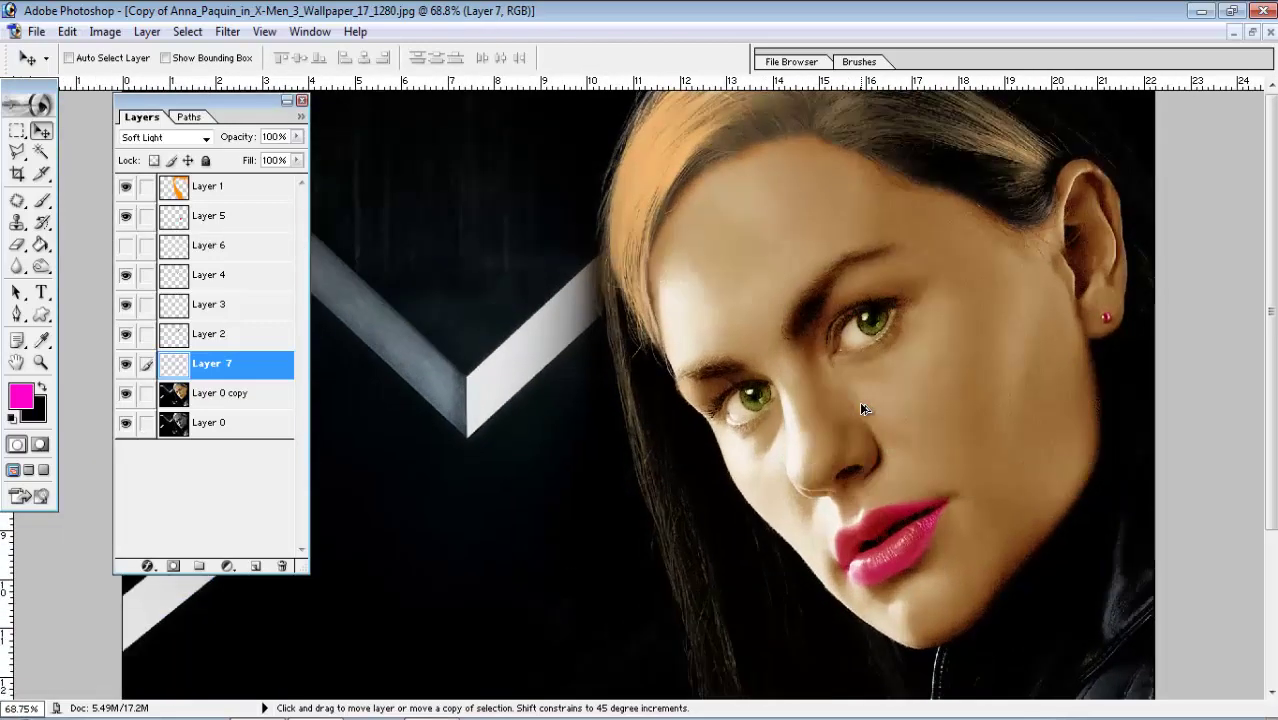
scroll(861, 404, up, 1)
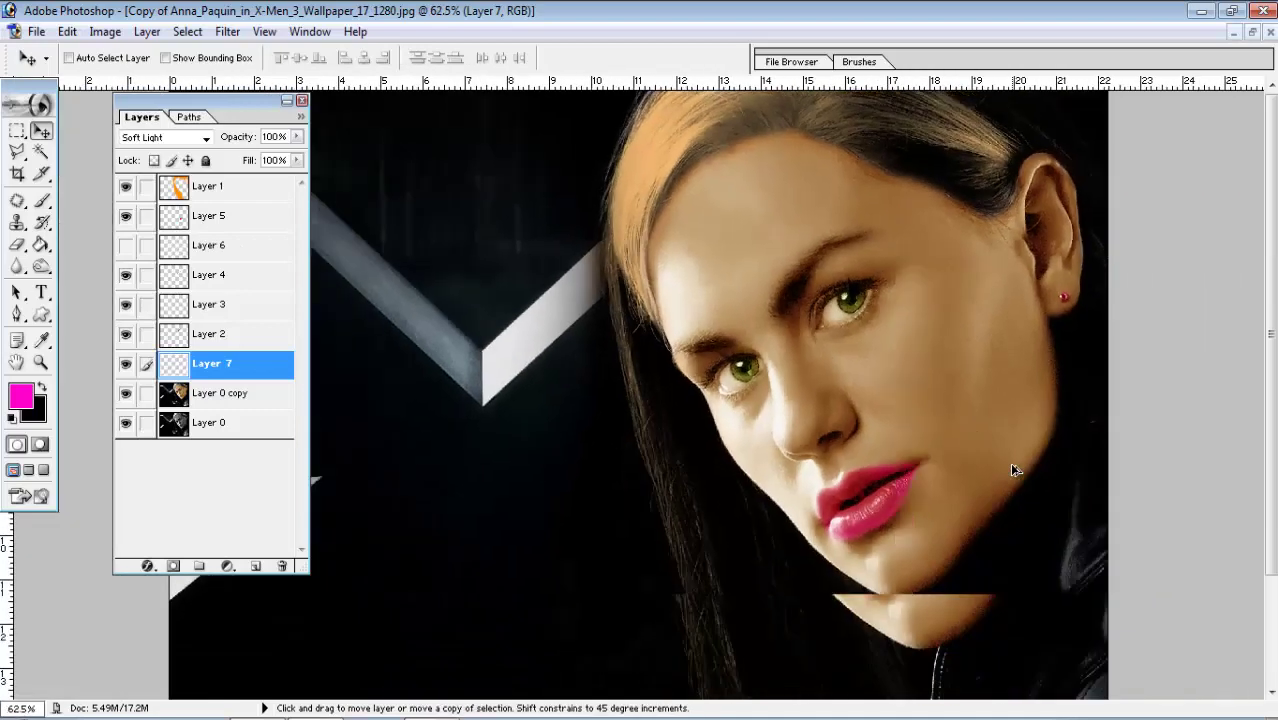
On a new layer, paint a soft magenta spot on the cheek with a 147 px brush.
scroll(1009, 462, down, 1)
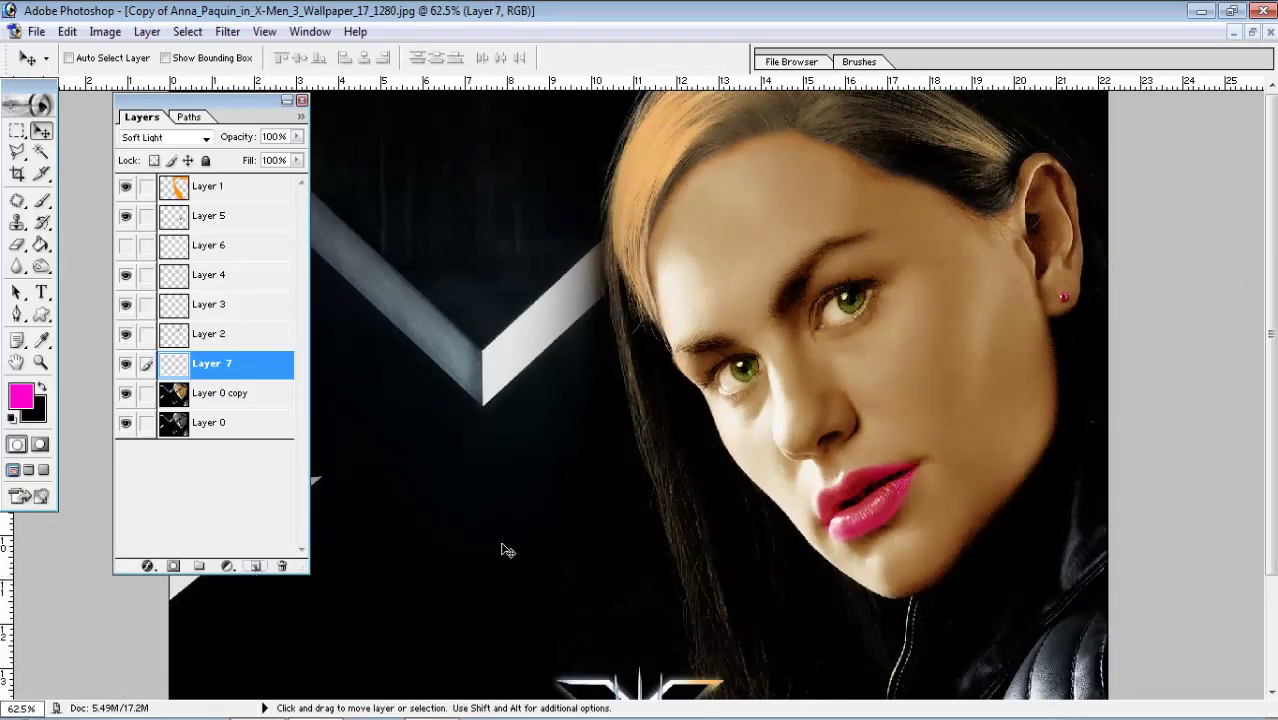
click(256, 566)
click(41, 201)
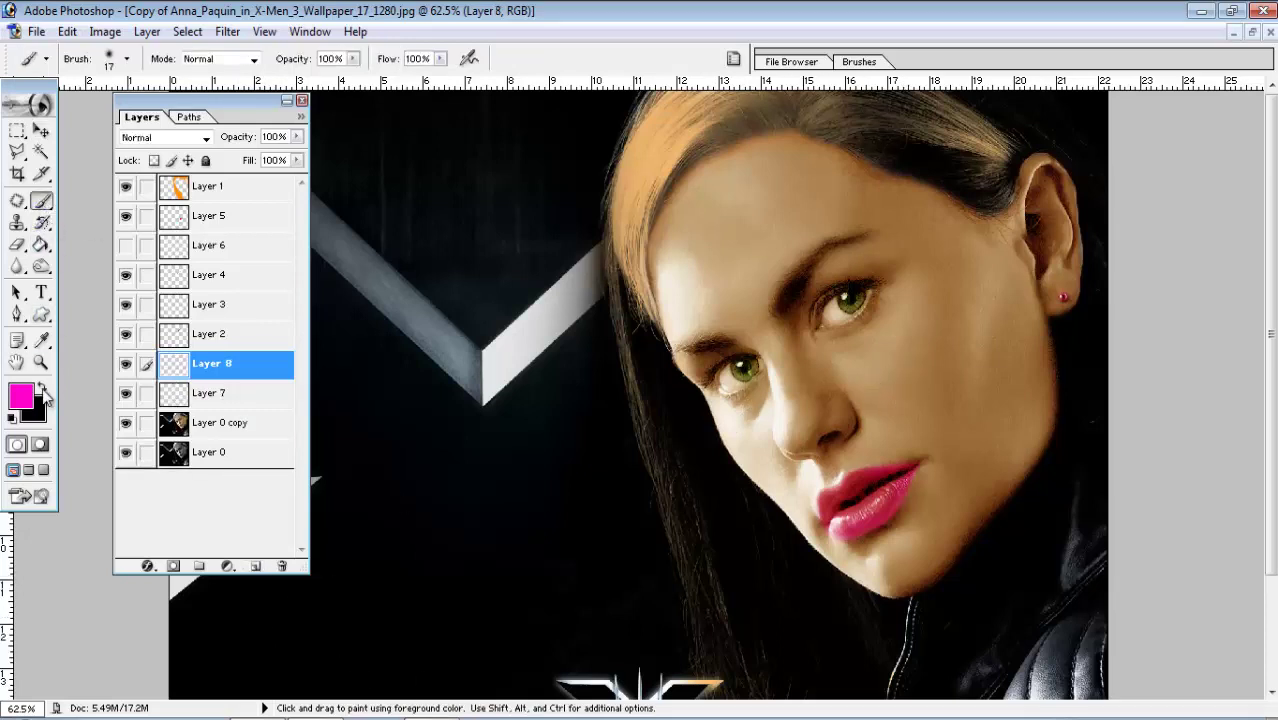
click(127, 59)
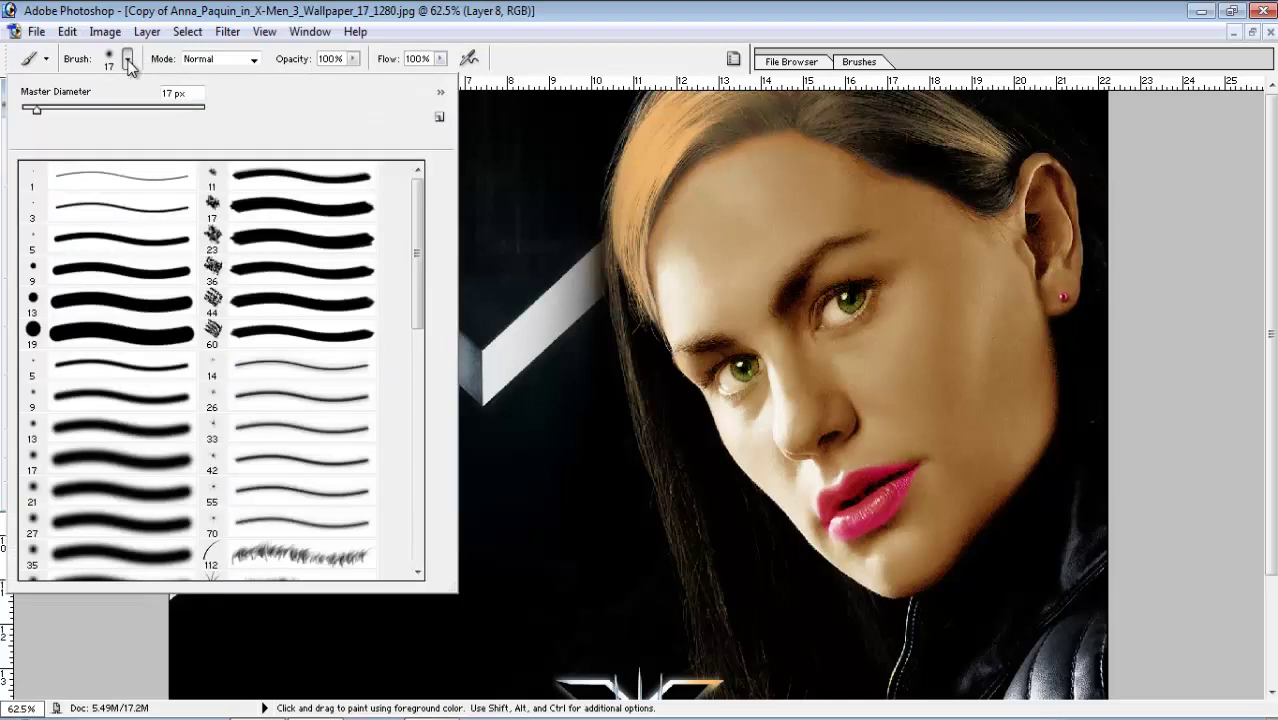
drag(124, 117, 138, 115)
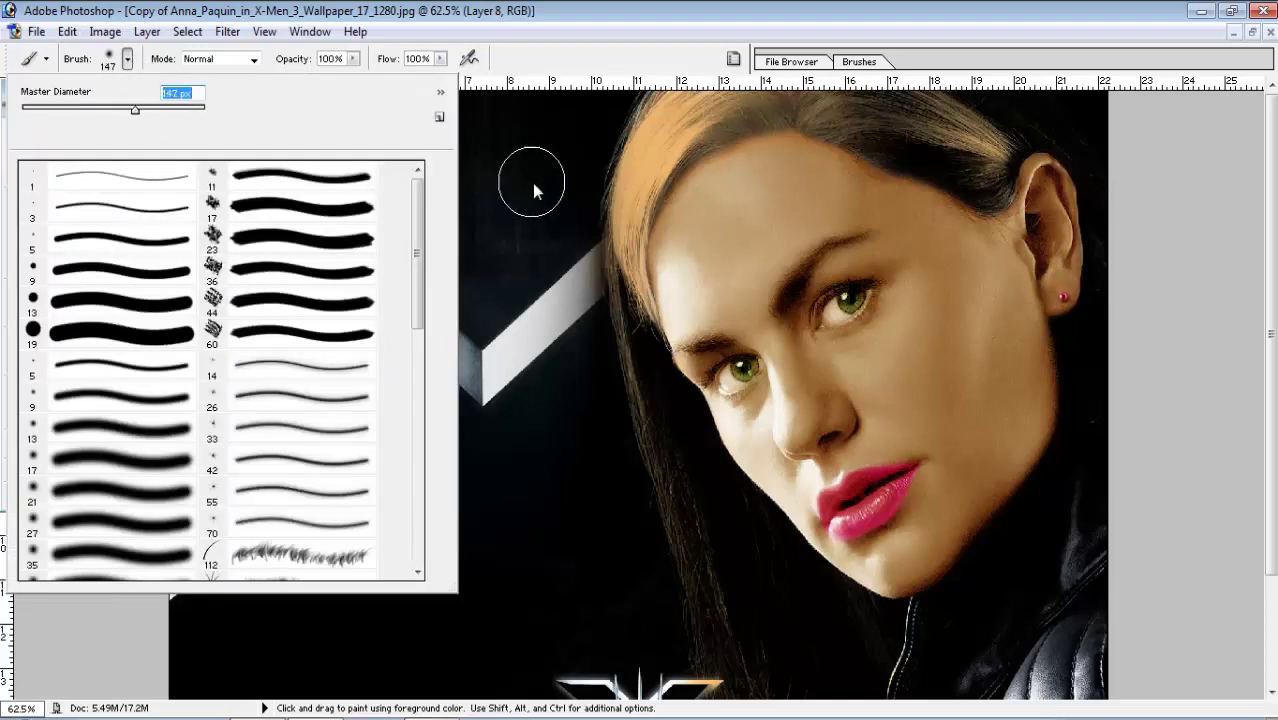
key(Return)
click(921, 345)
key(ctrl+z)
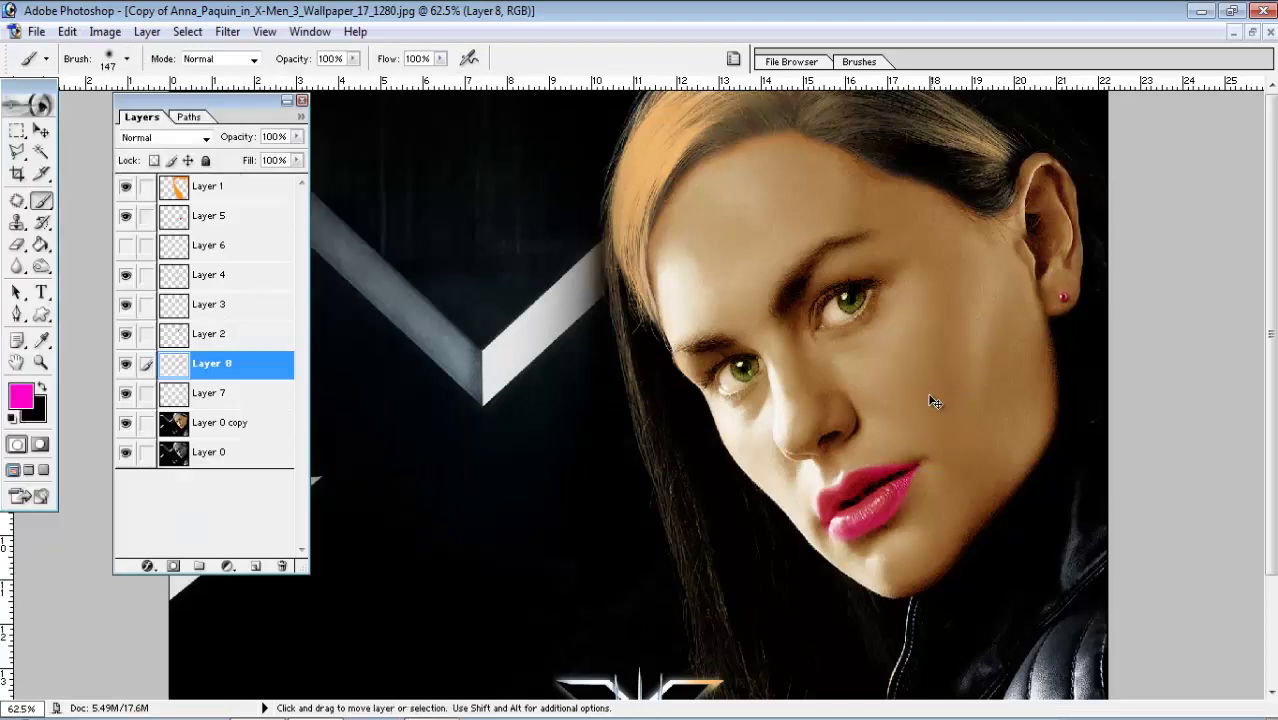
click(910, 370)
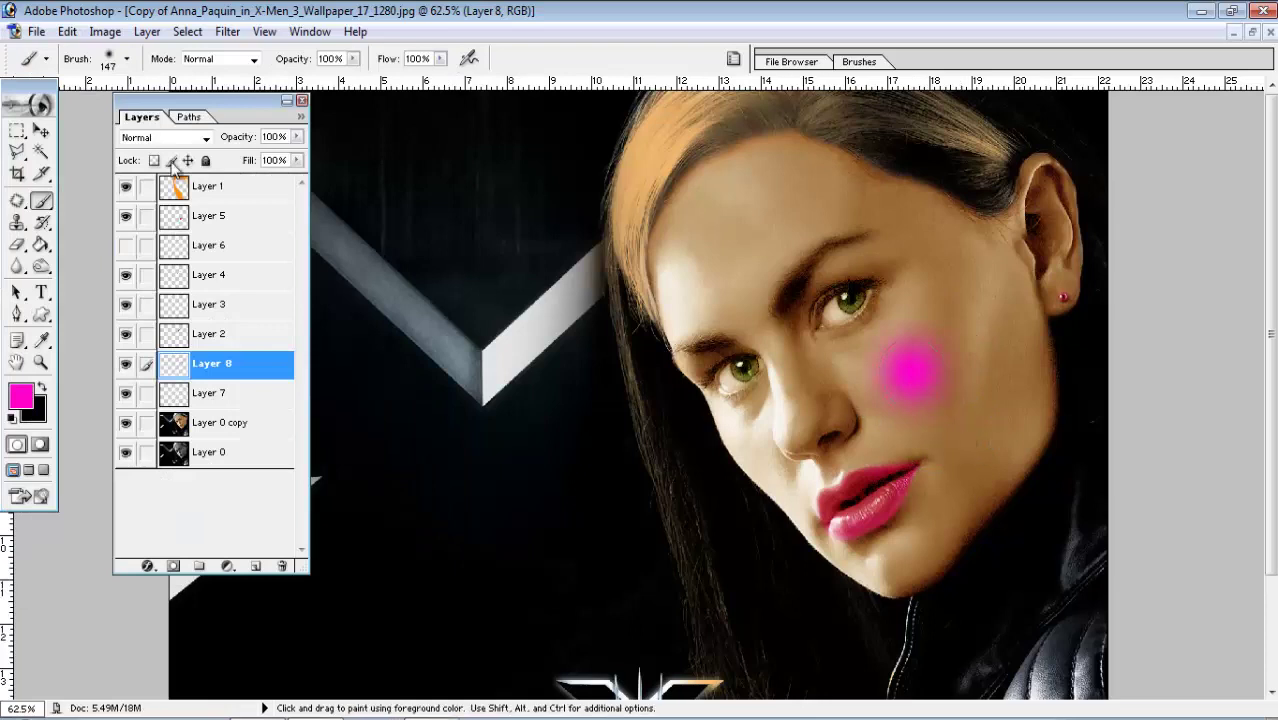
Scale the magenta spot up to about 184% so it covers the cheek.
click(41, 131)
key(ctrl+t)
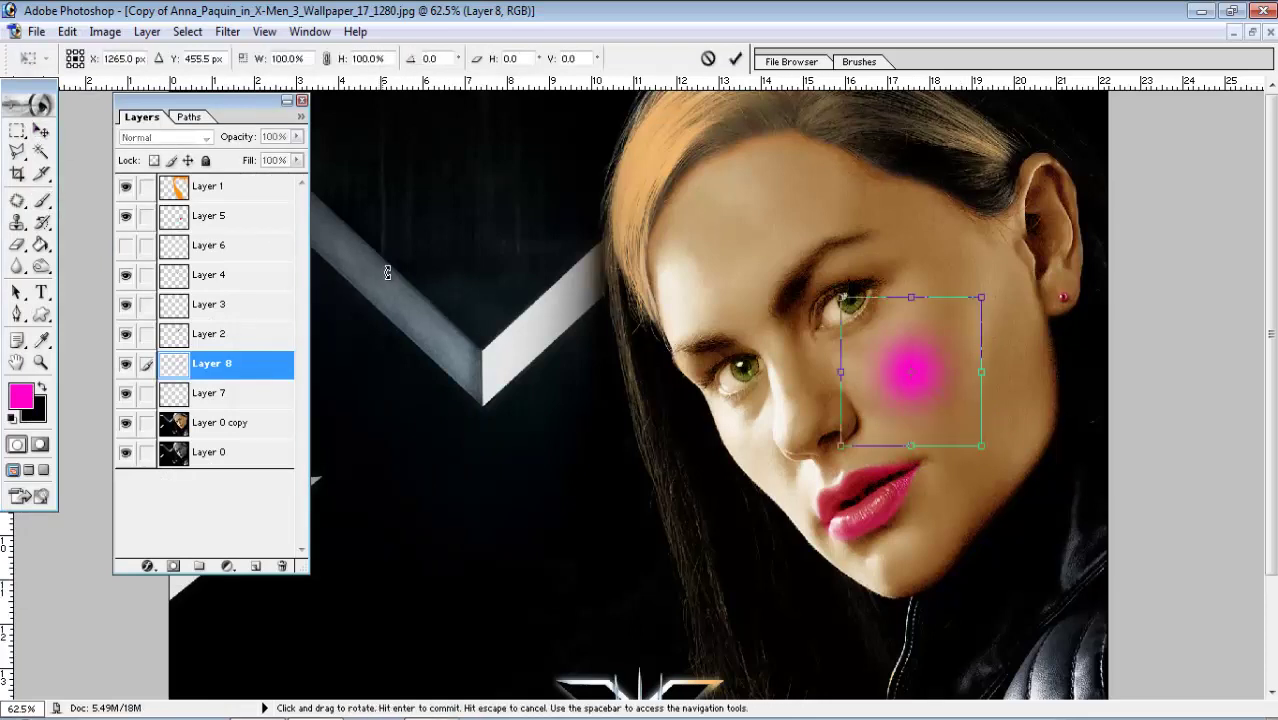
drag(982, 293, 1058, 232)
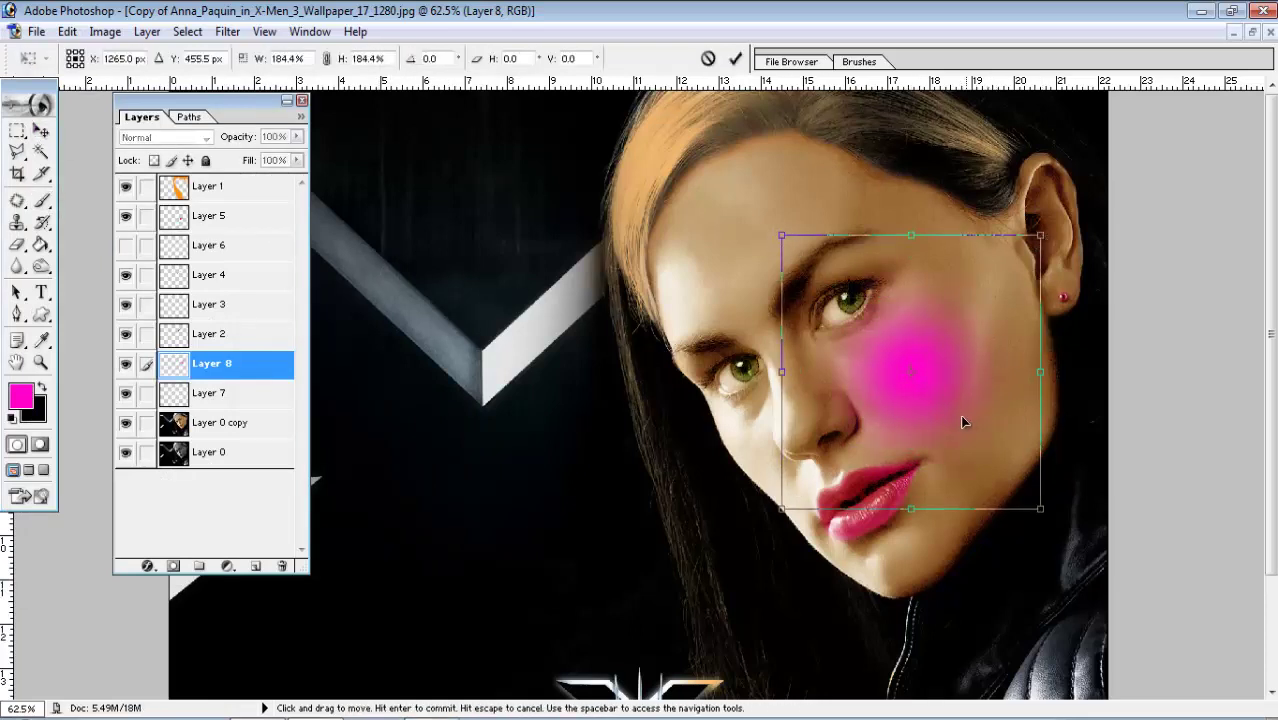
drag(959, 414, 981, 414)
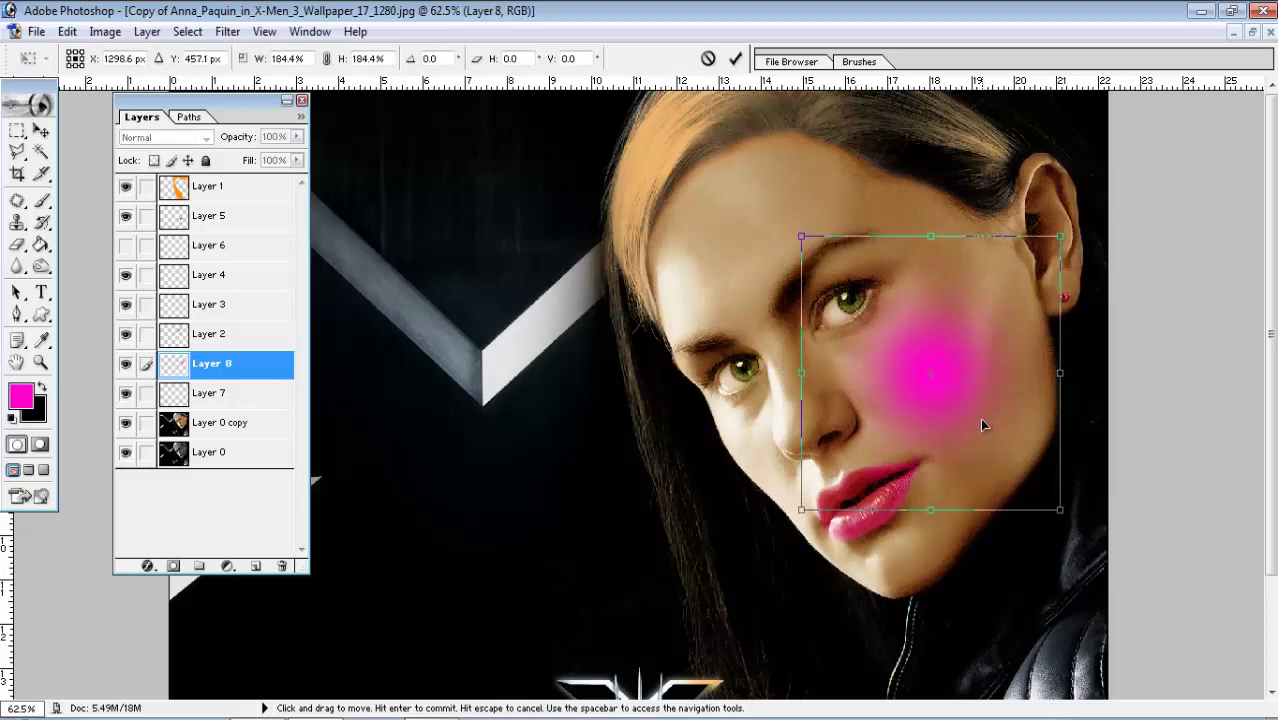
key(Return)
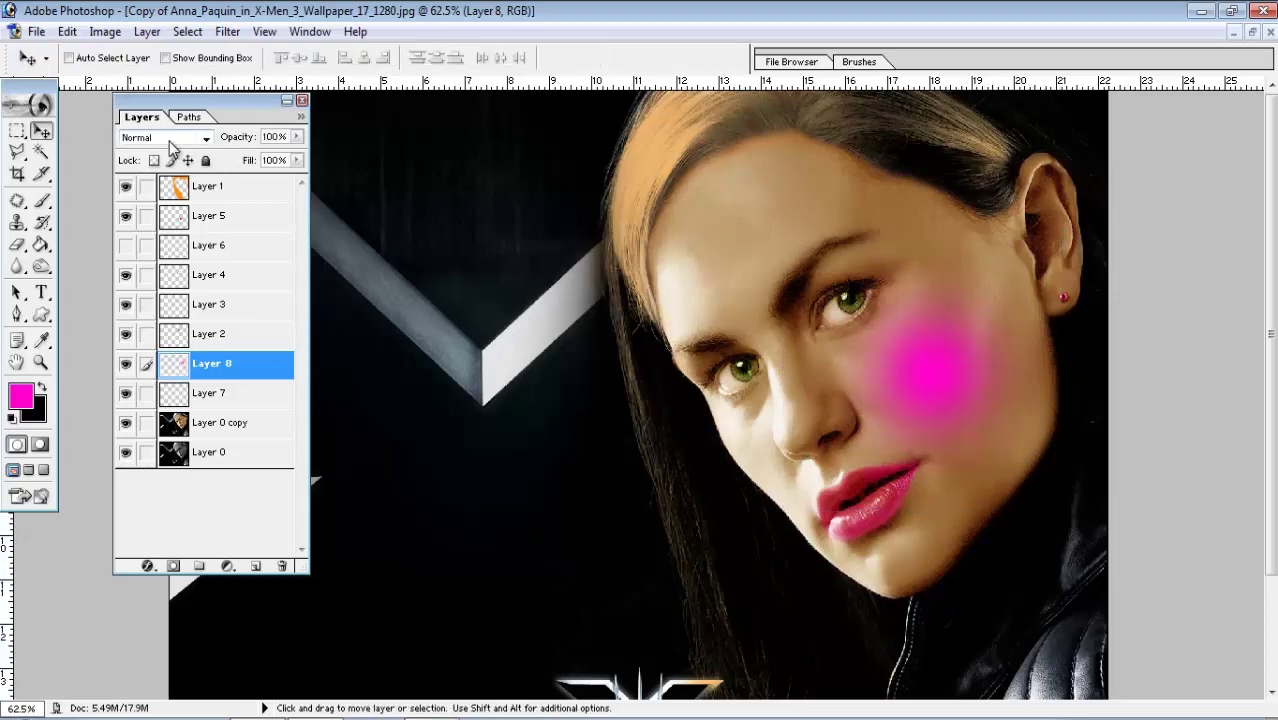
Set Layer 8's blend mode to Hue and its opacity to 45%.
click(169, 140)
key(Down)
key(Down)
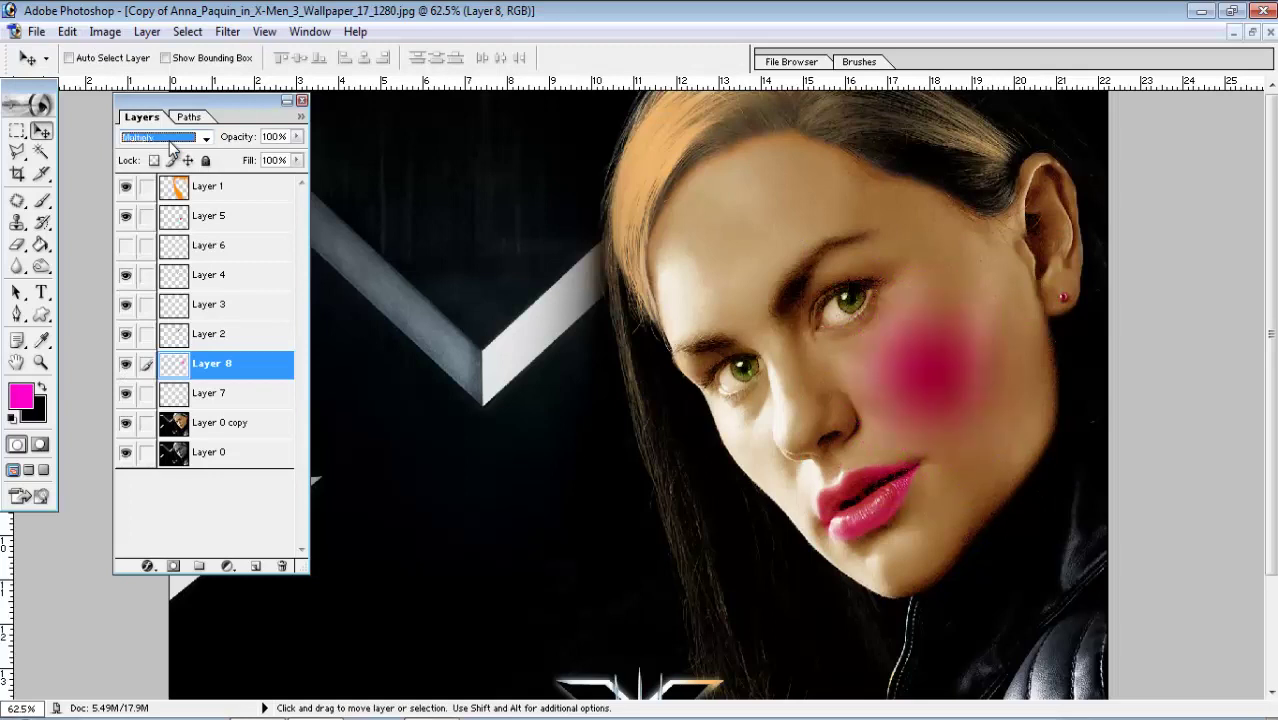
key(Down)
key(Down)
key(Down)
key(Down)
key(Down)
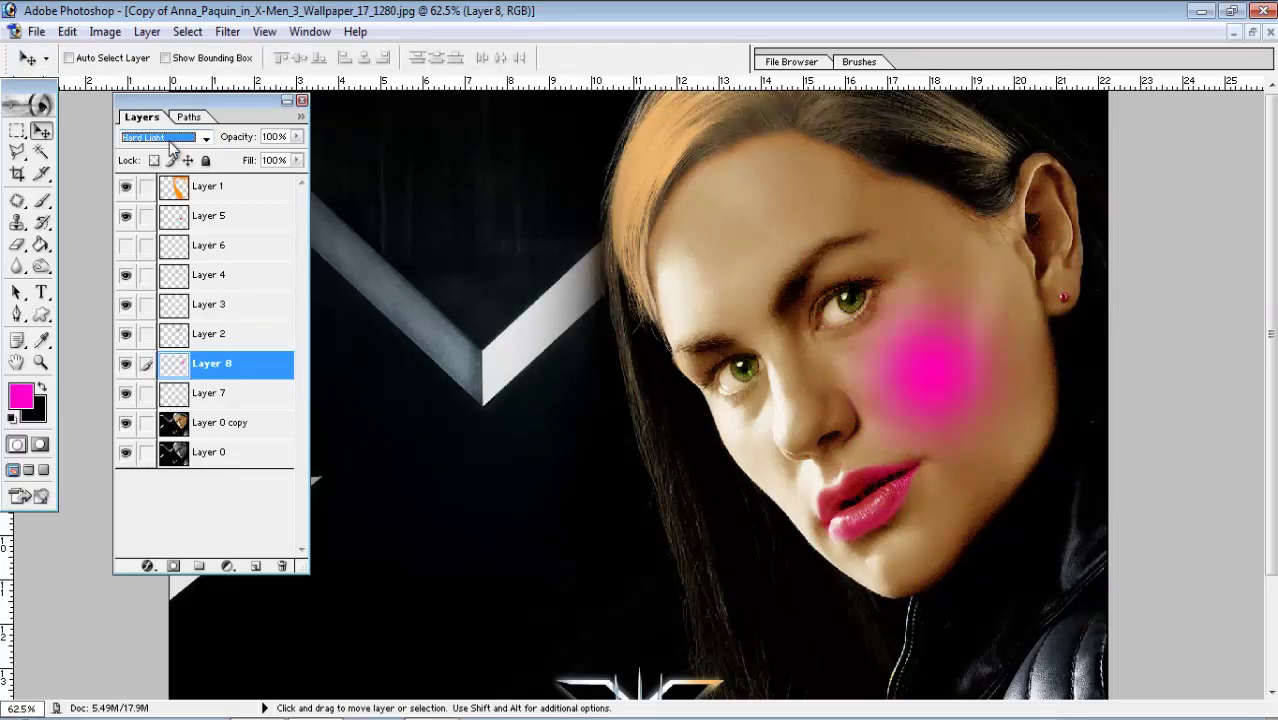
key(Down)
key(Down)
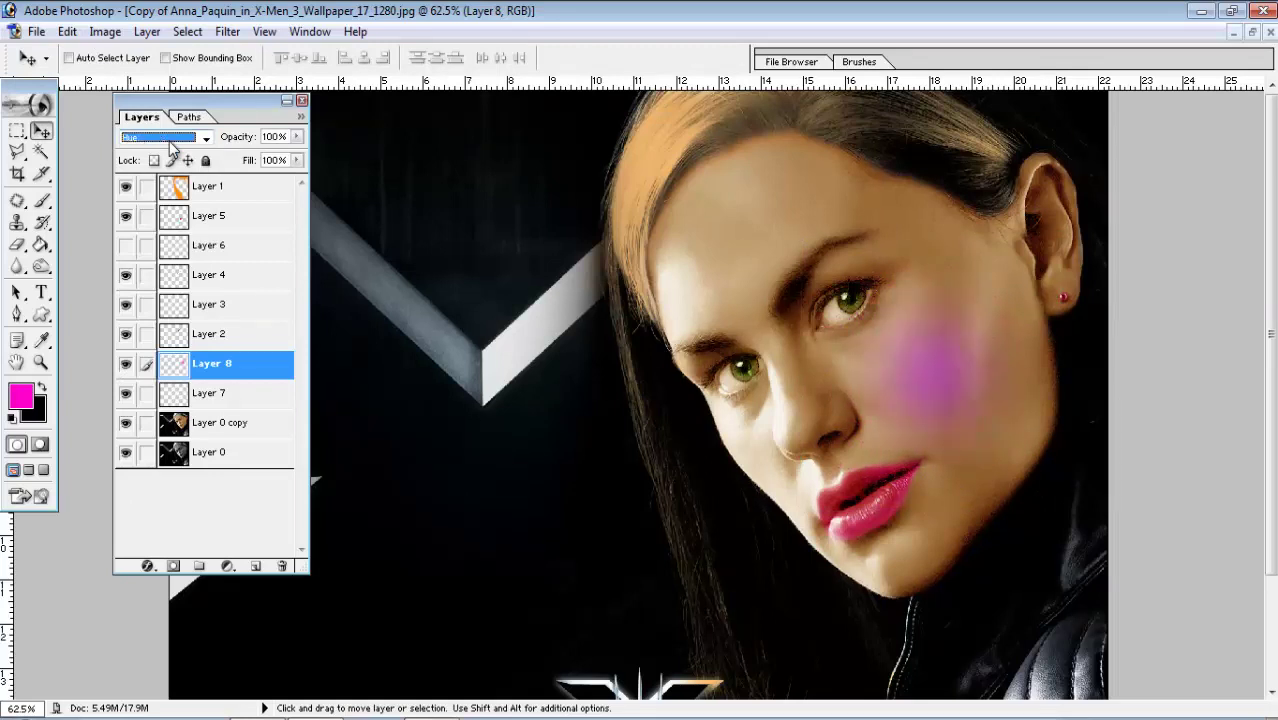
key(Down)
click(297, 137)
drag(298, 155, 249, 165)
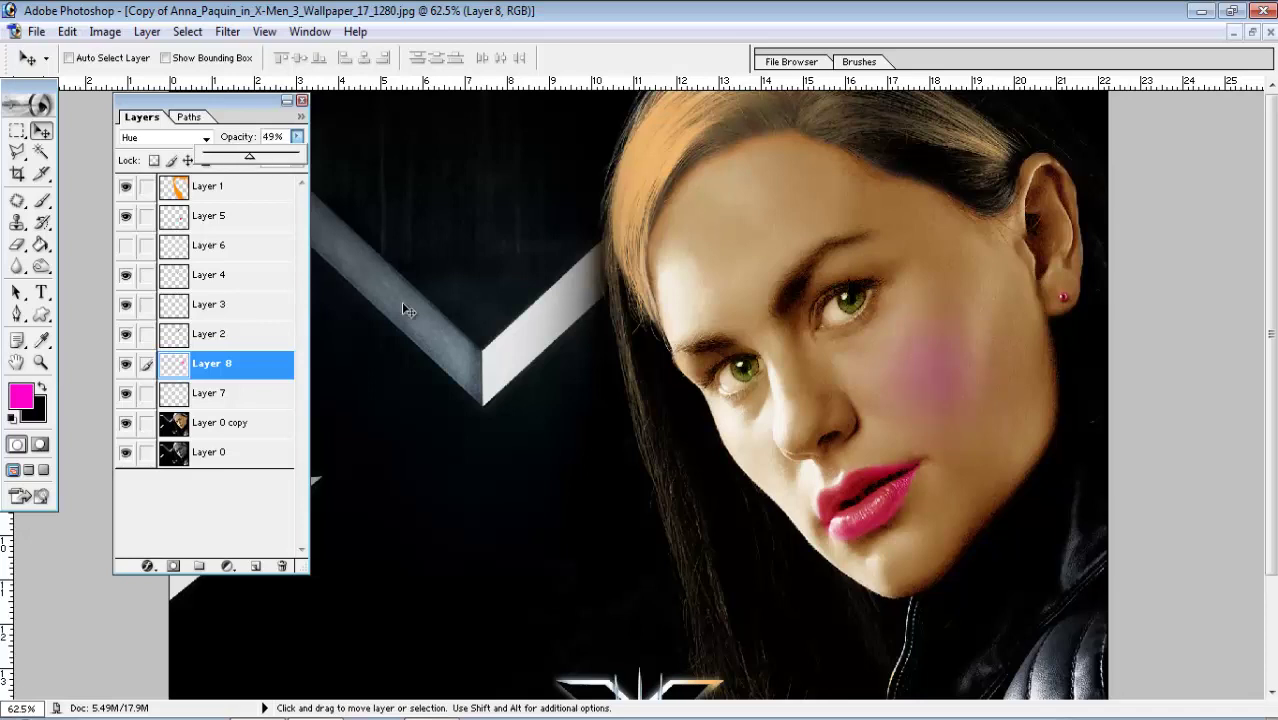
click(434, 423)
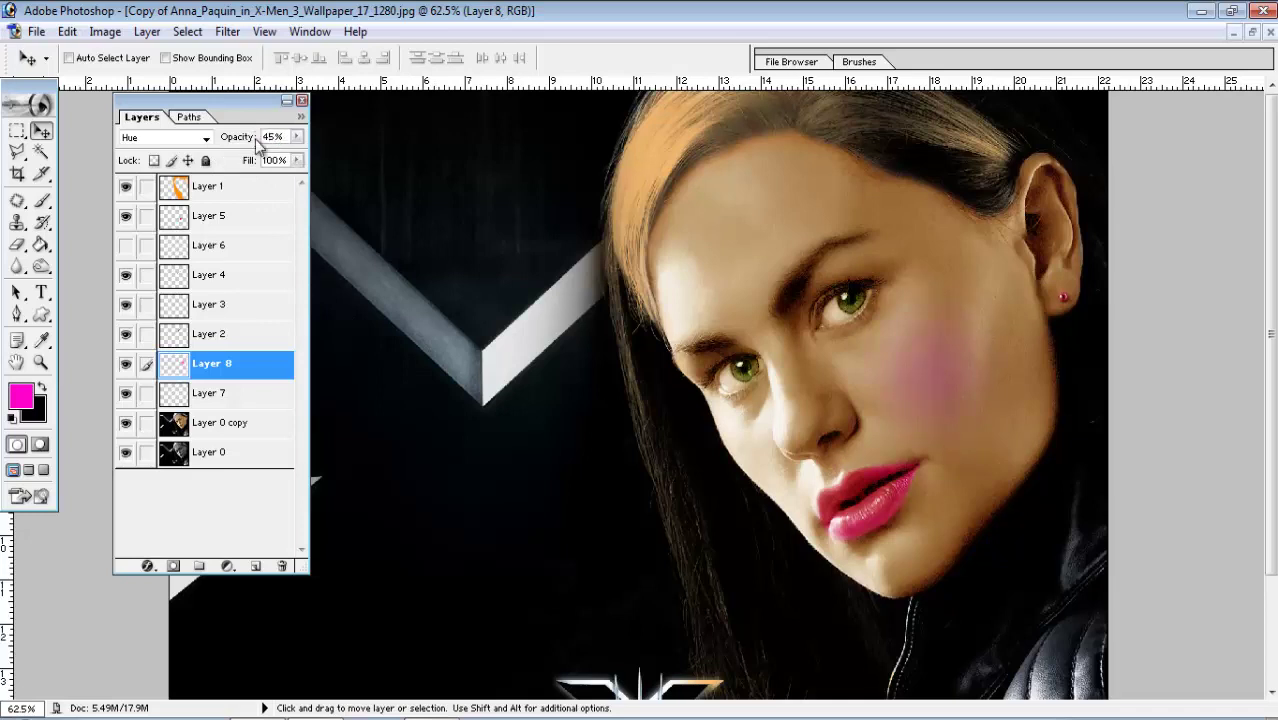
Scale the blush to 138% and shift it up and left on the cheek.
right_click(921, 377)
click(938, 397)
key(ctrl+t)
mouse_move(1056, 508)
mouse_down()
mouse_move(1113, 591)
mouse_move(1155, 608)
mouse_up()
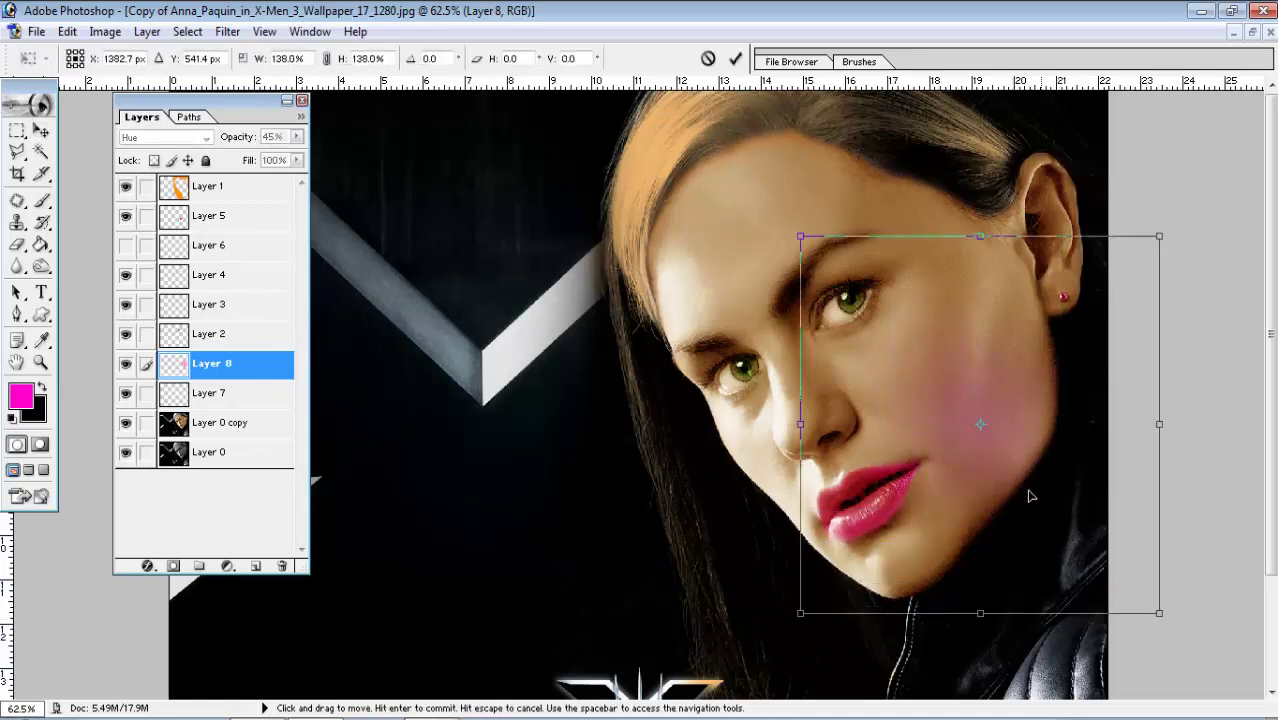
mouse_move(1028, 491)
mouse_down()
mouse_move(955, 400)
mouse_move(967, 419)
mouse_up()
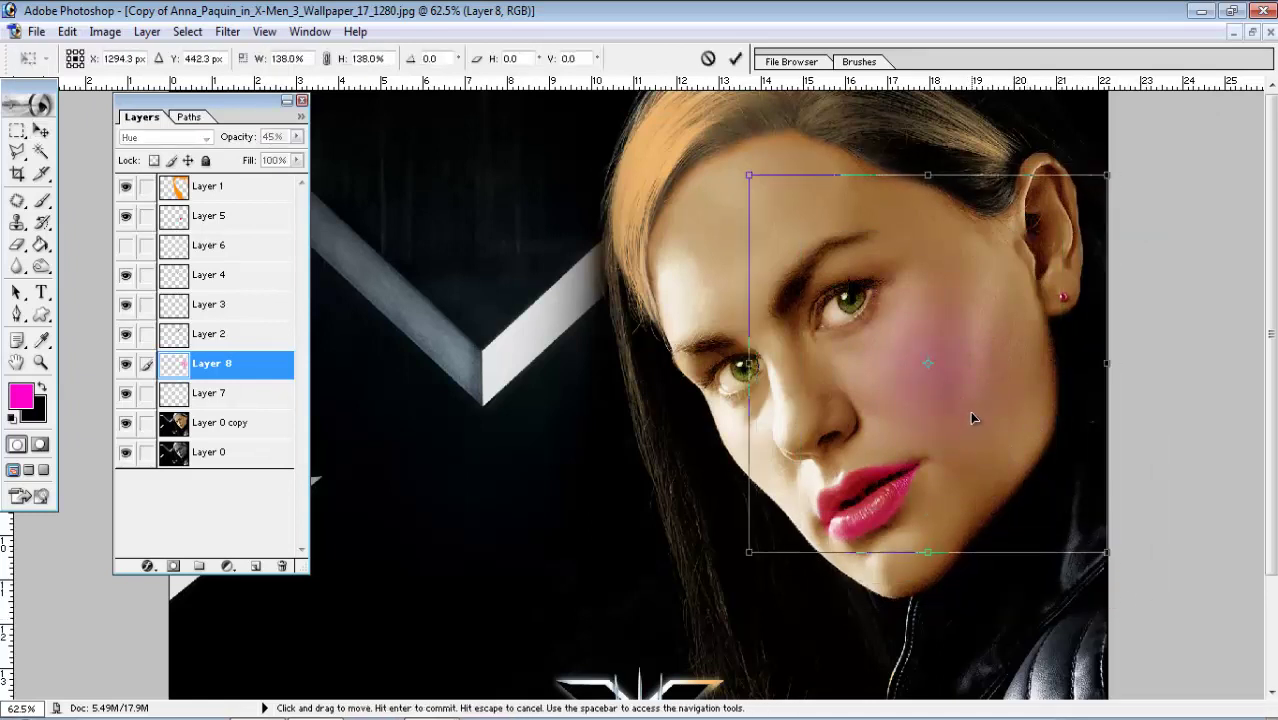
key(Return)
Lower Layer 8's opacity from 45% to 40% and fit the whole poster in view.
key(ctrl+minus)
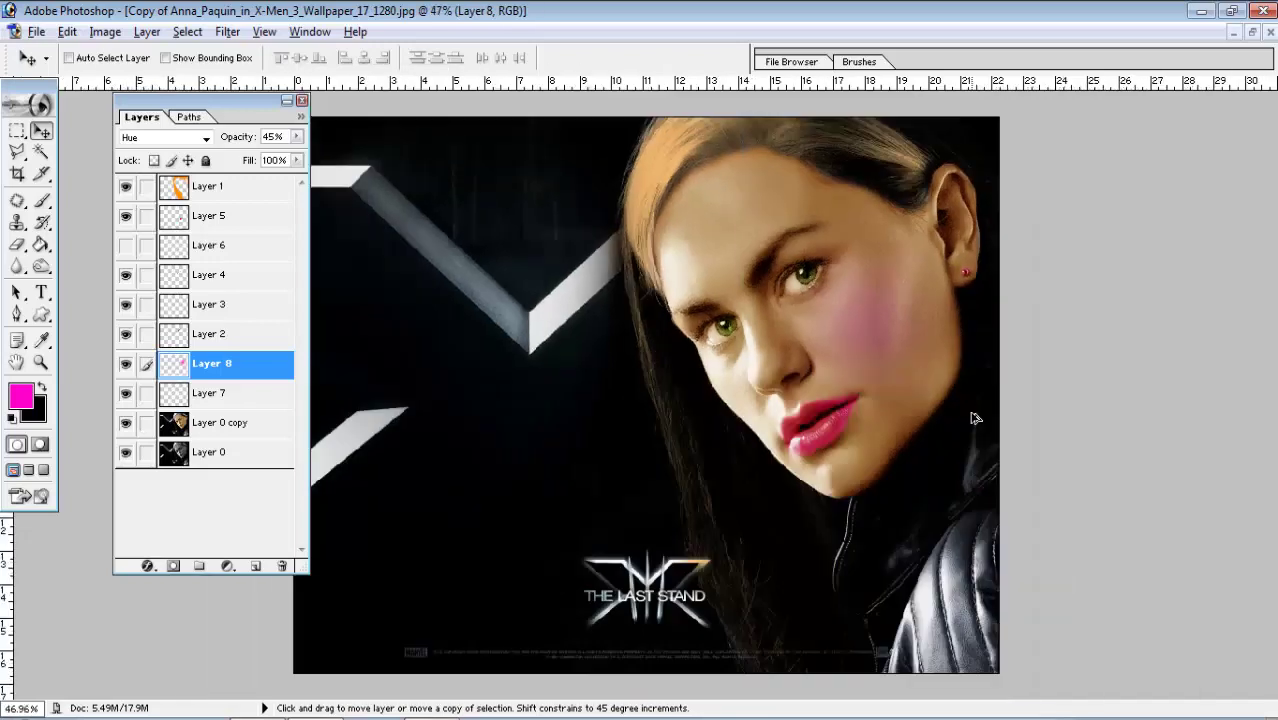
key(ctrl+minus)
key(ctrl+minus)
scroll(975, 418, up, 1)
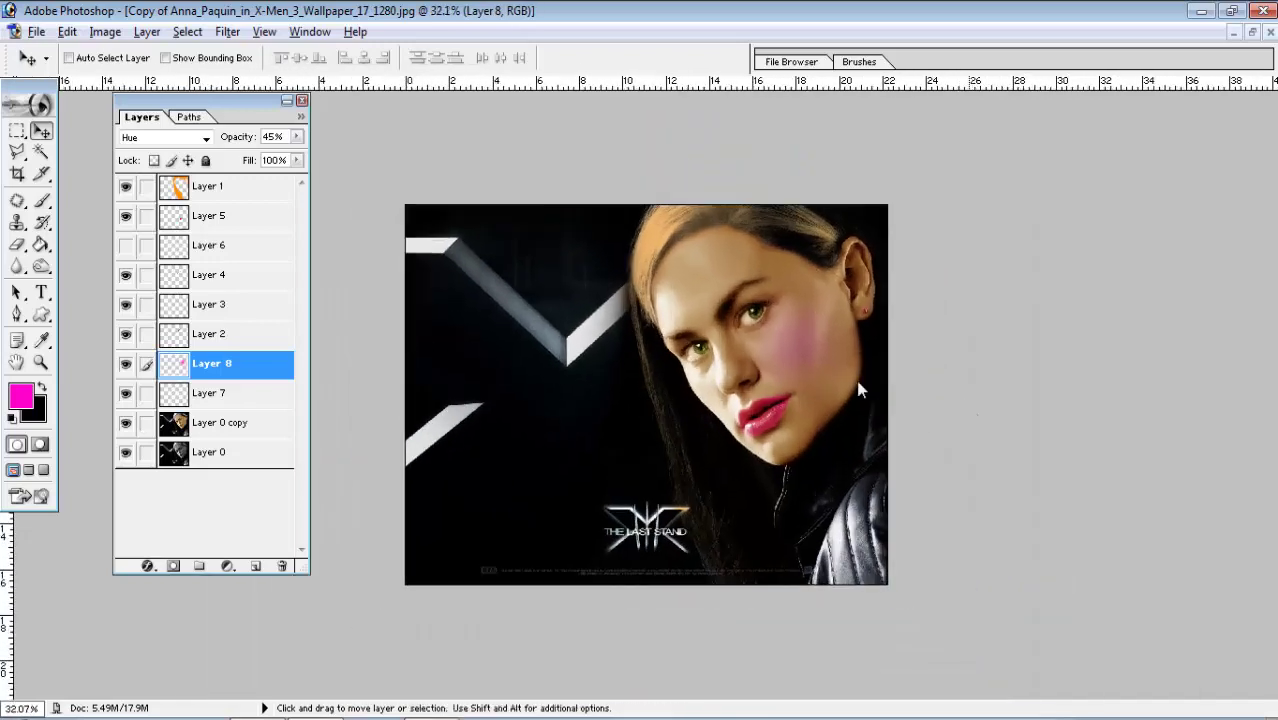
click(297, 137)
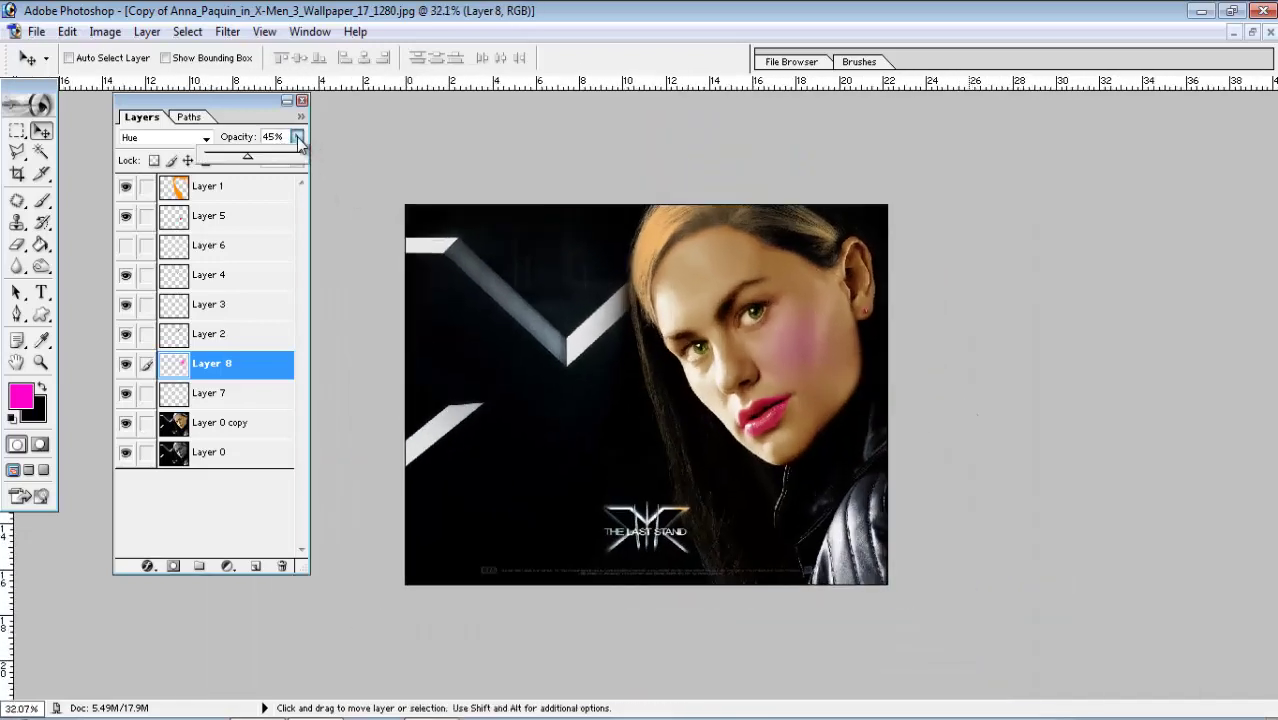
mouse_move(250, 166)
mouse_down()
mouse_move(236, 165)
mouse_move(247, 166)
mouse_up()
click(266, 137)
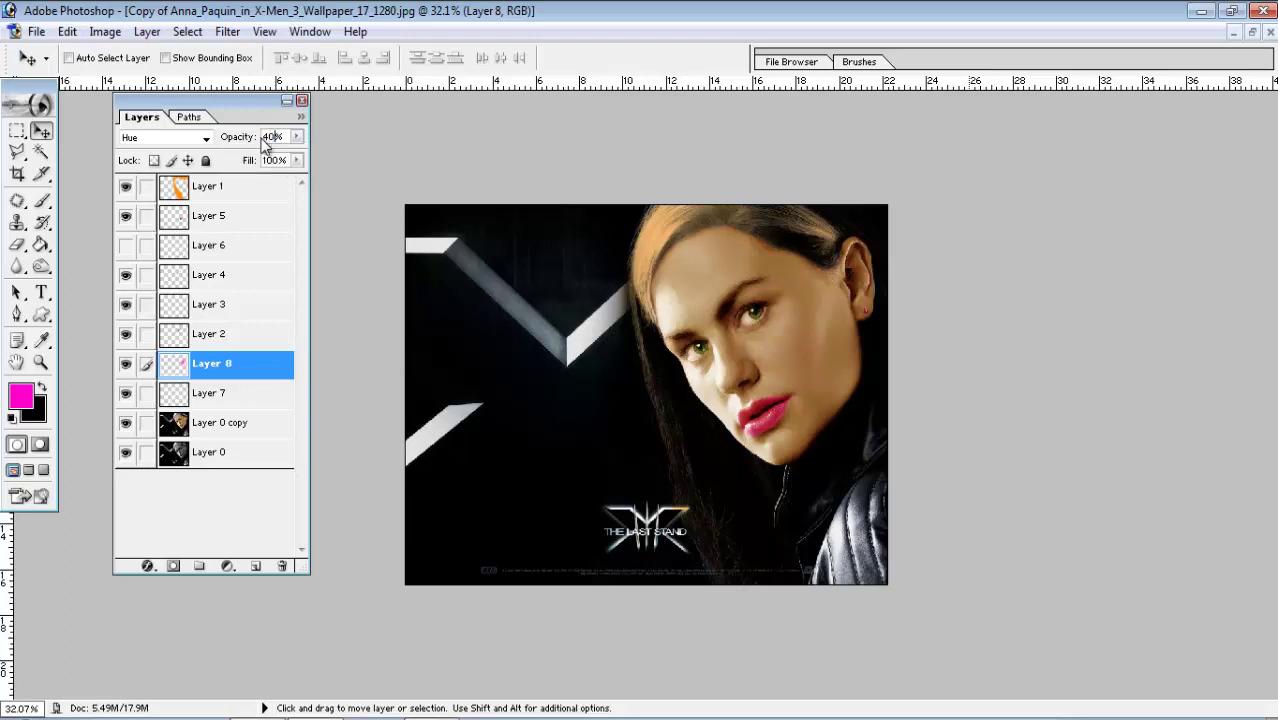
key(ctrl+0)
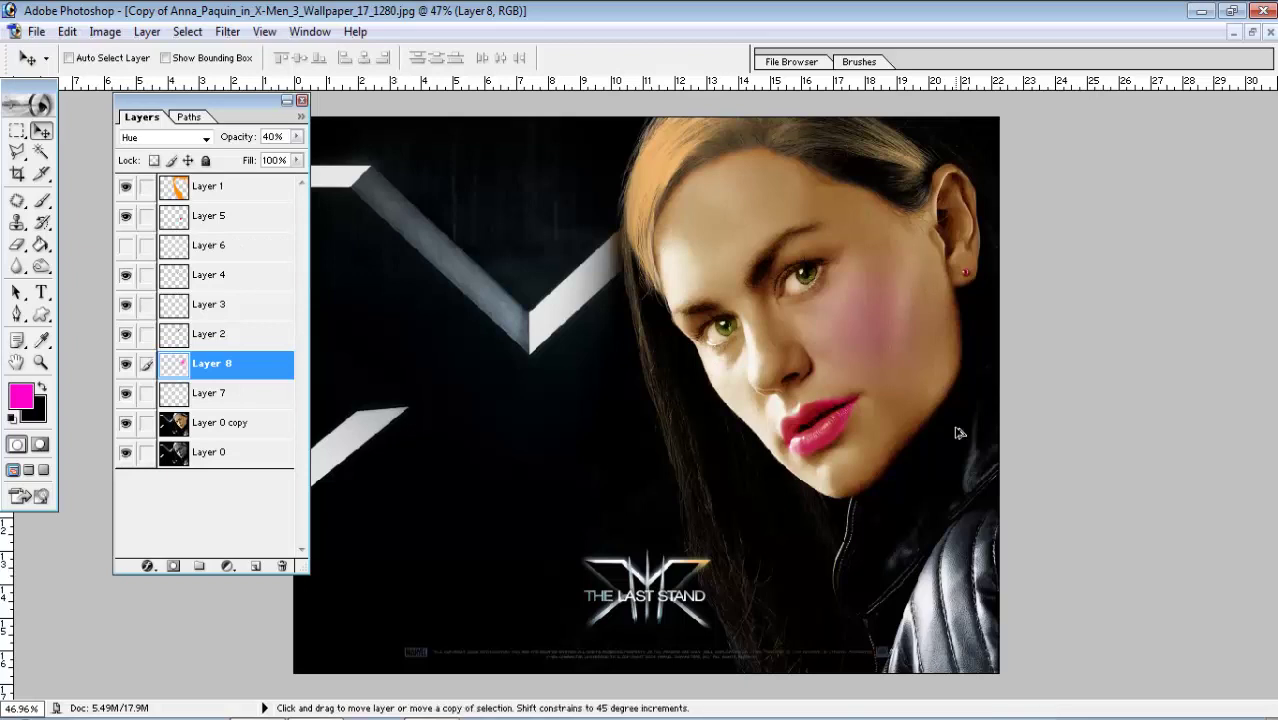
scroll(958, 433, up, 1)
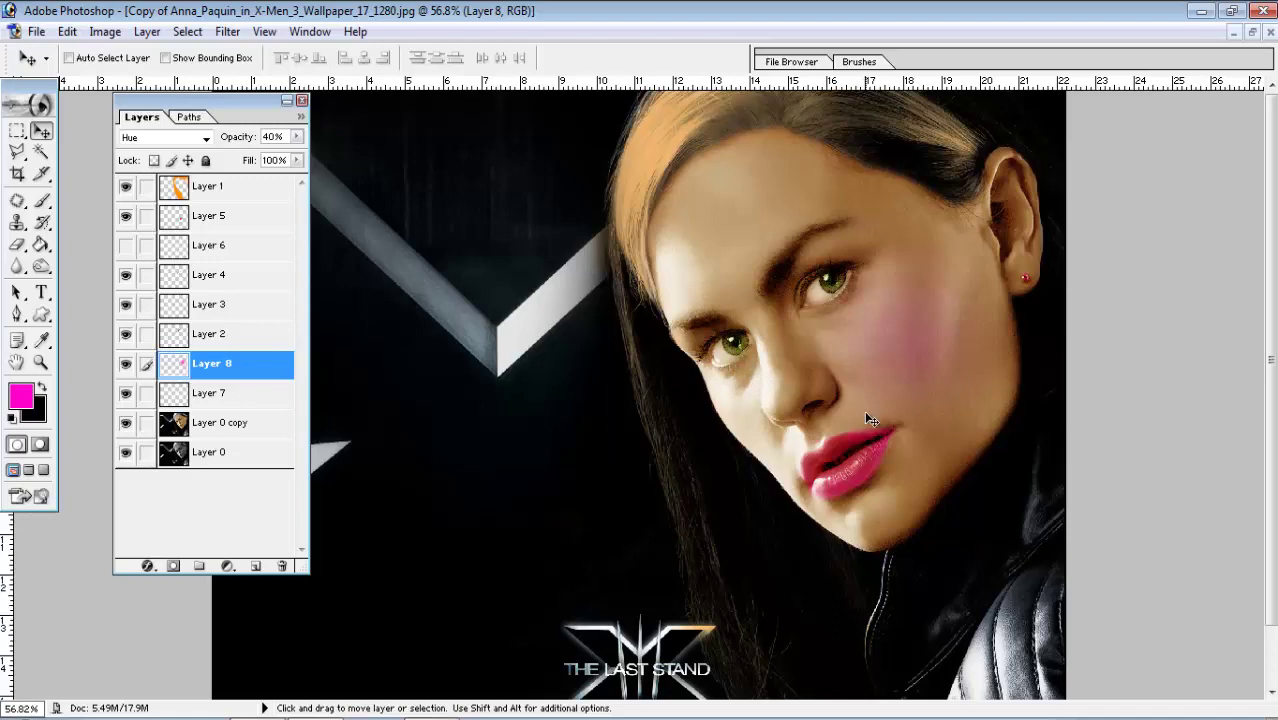
scroll(869, 419, down, 2)
scroll(869, 419, down, 1)
scroll(869, 419, down, 1)
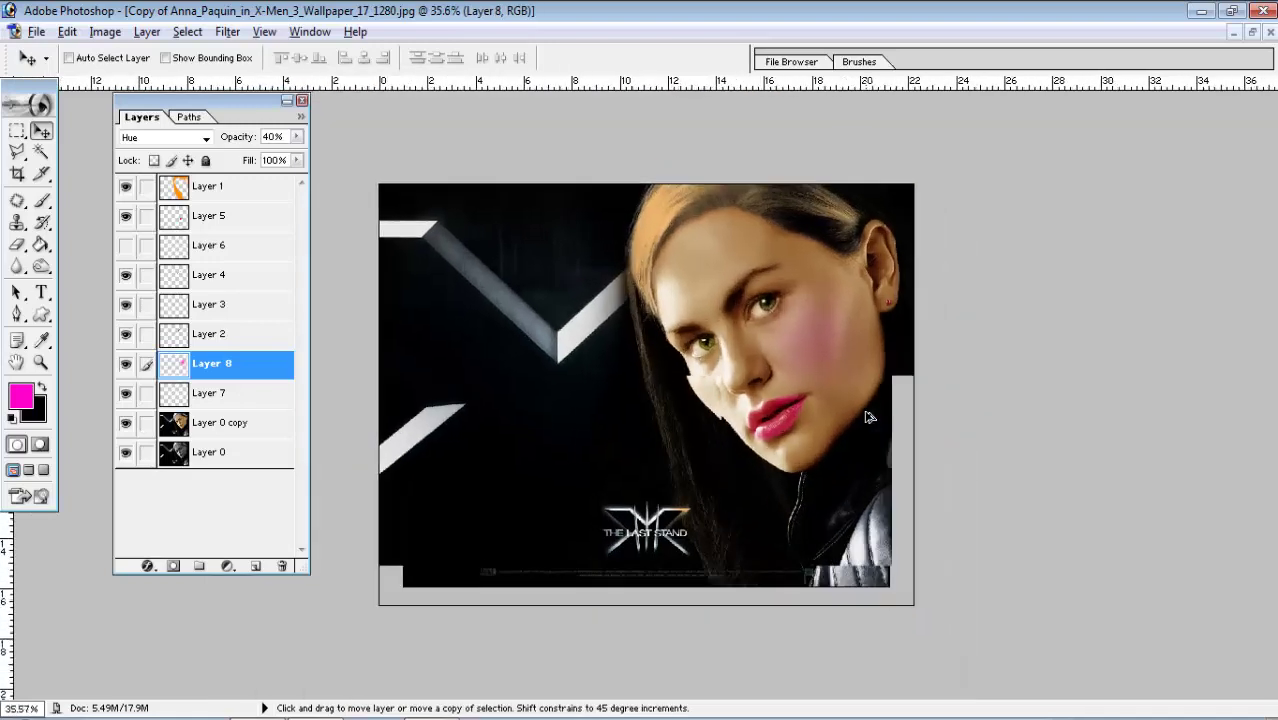
scroll(862, 420, up, 2)
drag(247, 99, 197, 99)
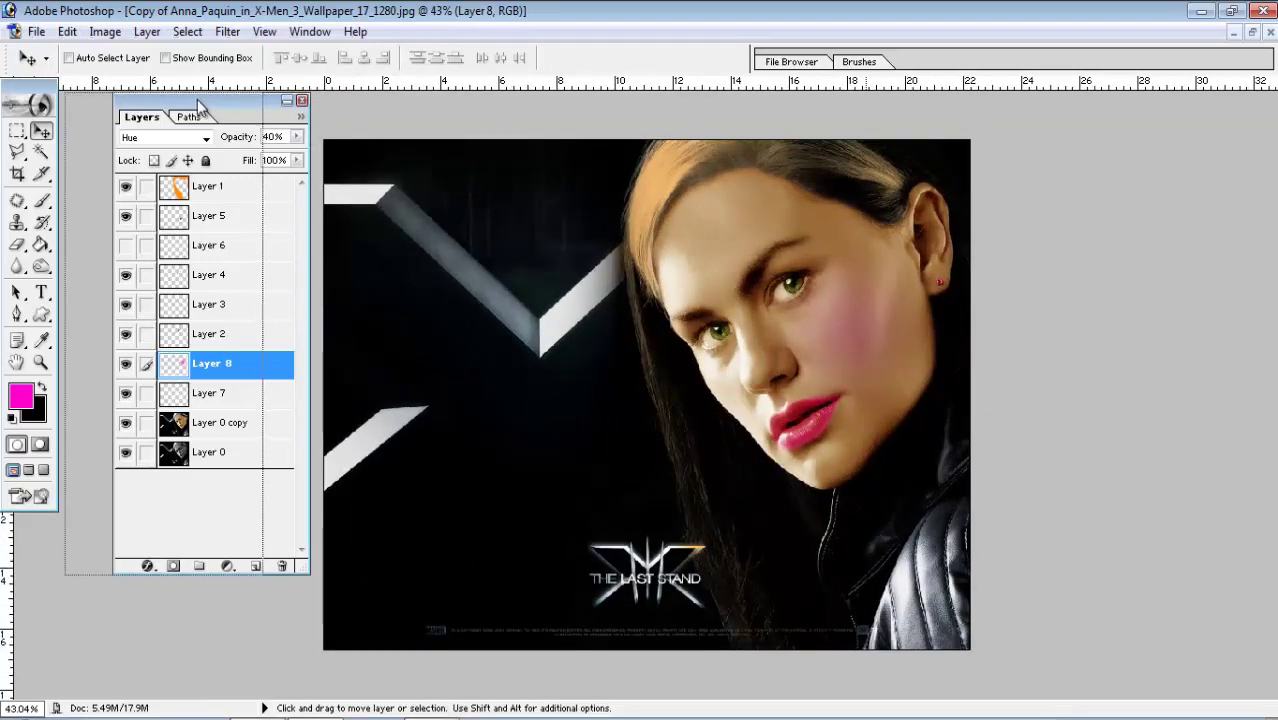
scroll(471, 305, down, 1)
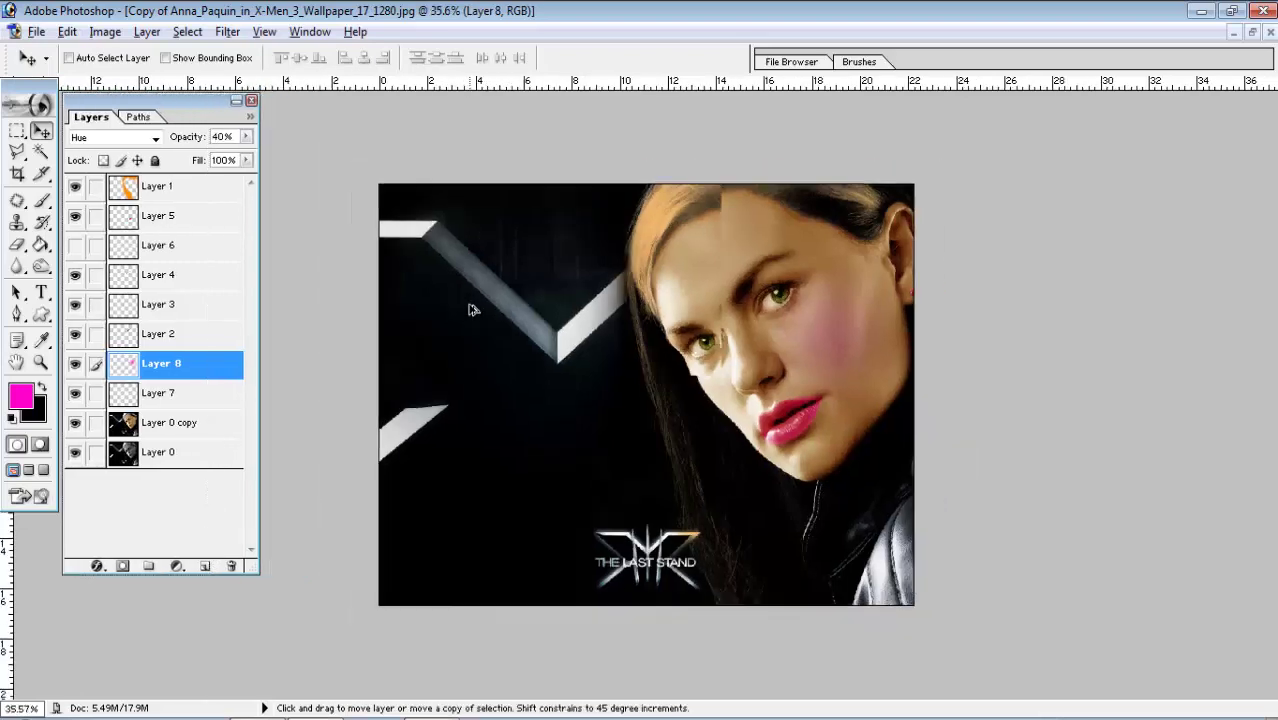
scroll(471, 305, up, 2)
scroll(637, 363, down, 1)
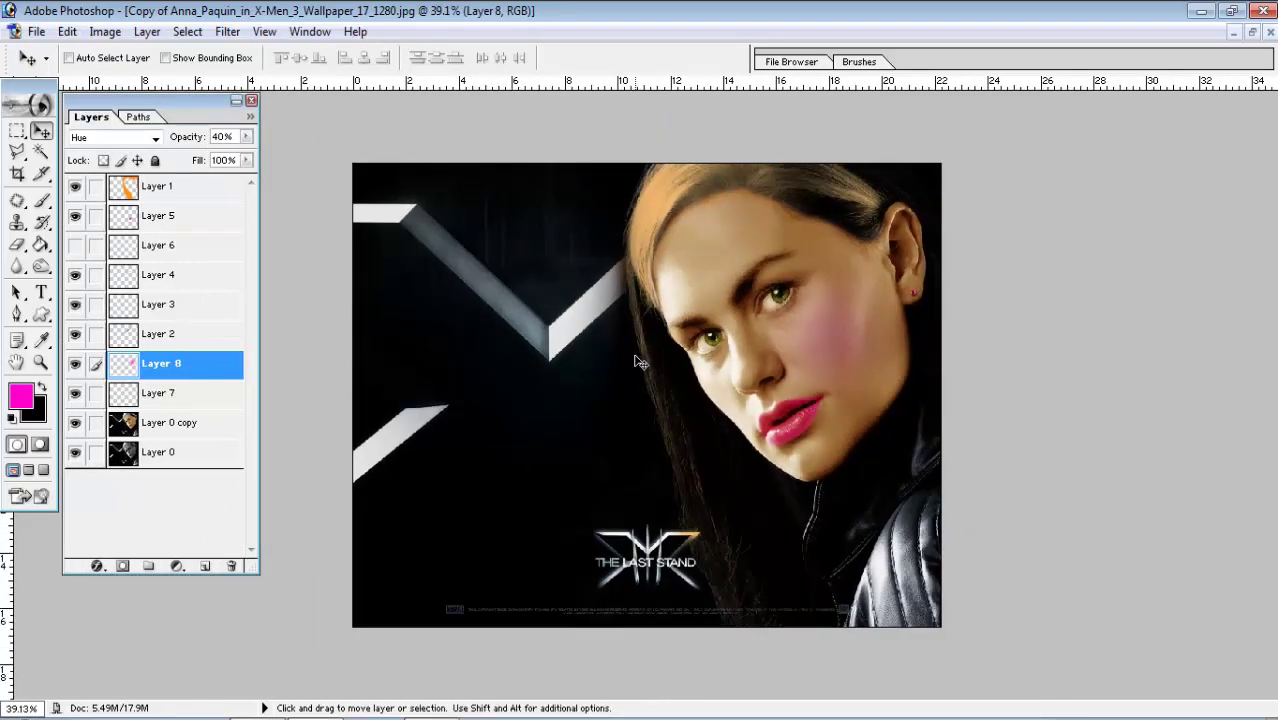
Save the poster to the Desktop as JPEG '456' at Maximum quality, then minimize Photoshop.
click(38, 32)
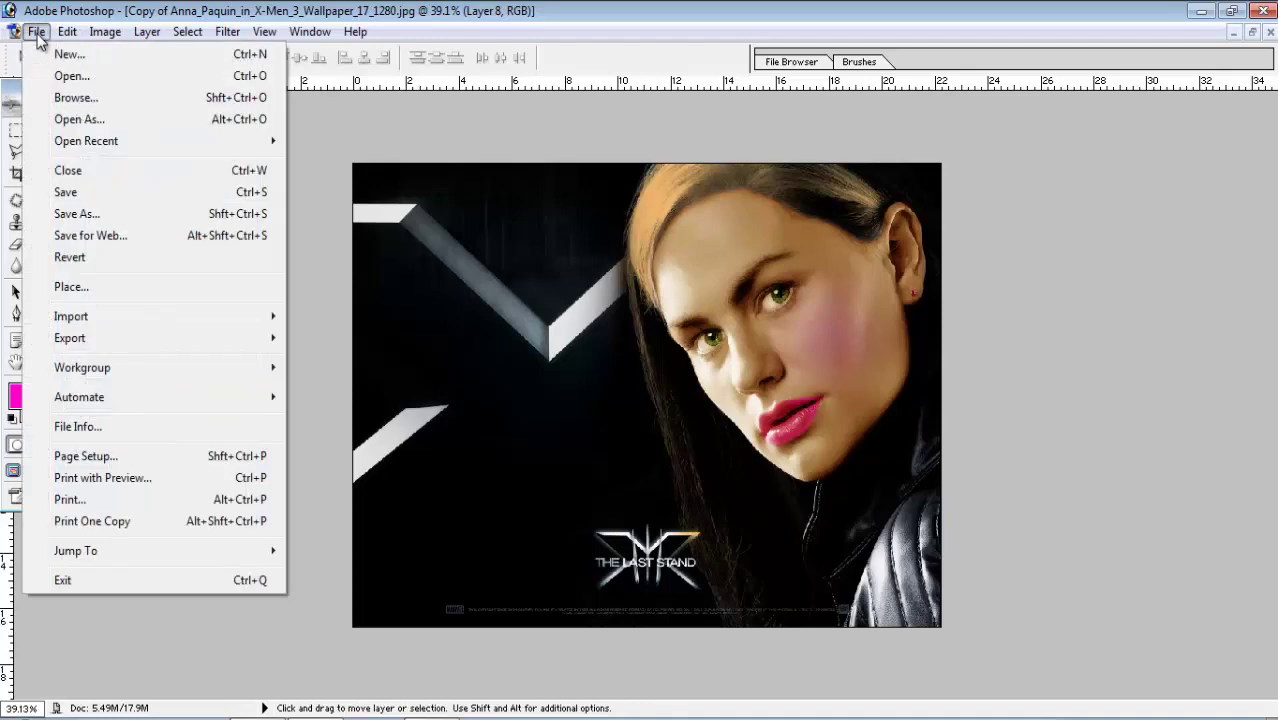
click(108, 218)
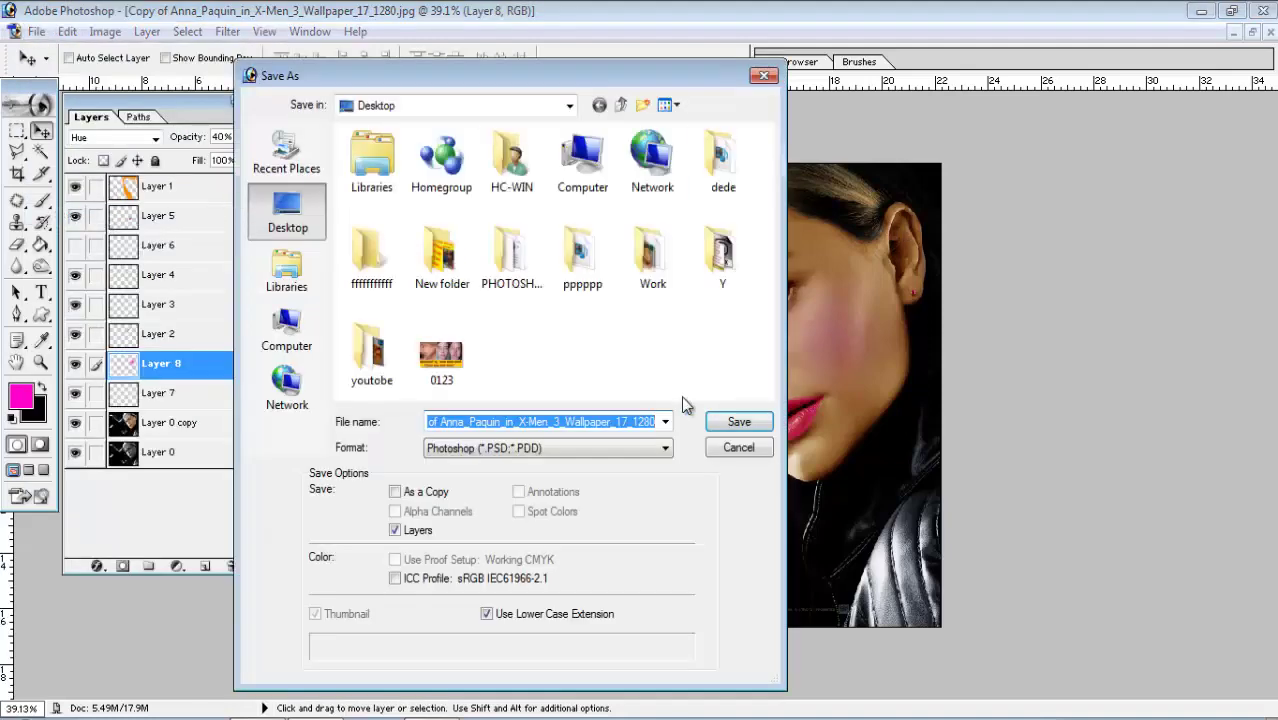
click(580, 454)
click(562, 542)
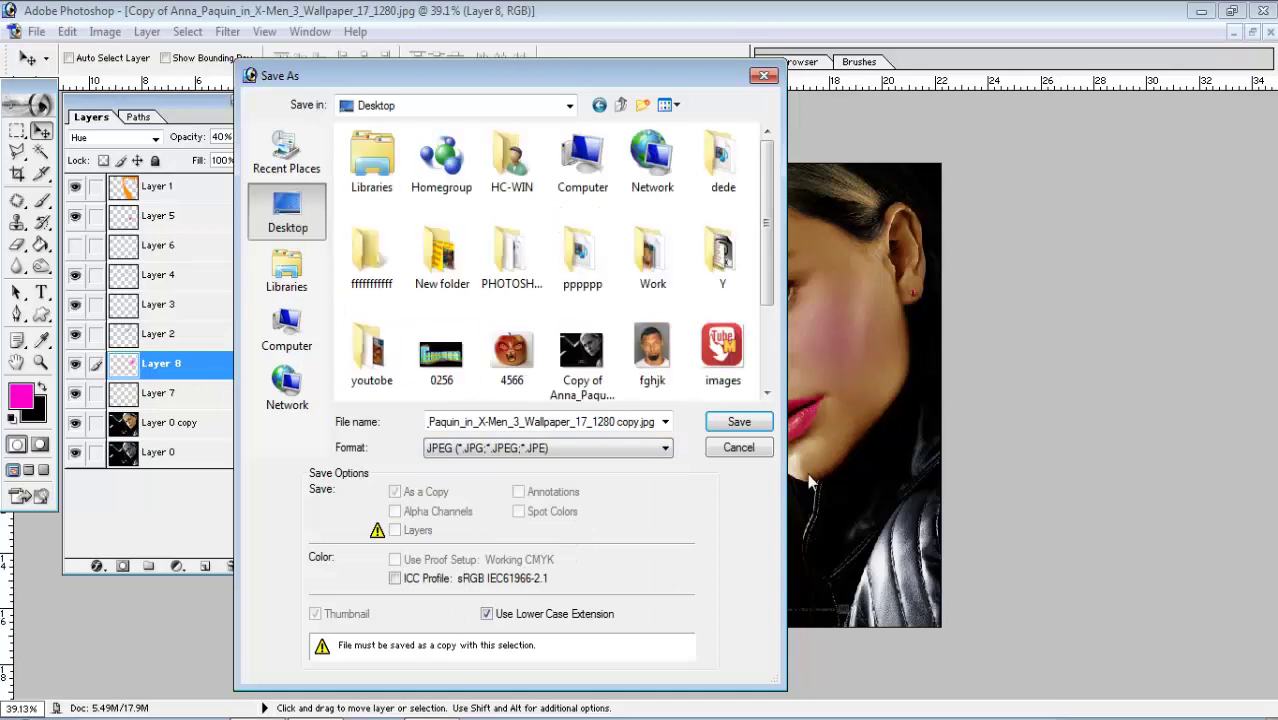
click(522, 424)
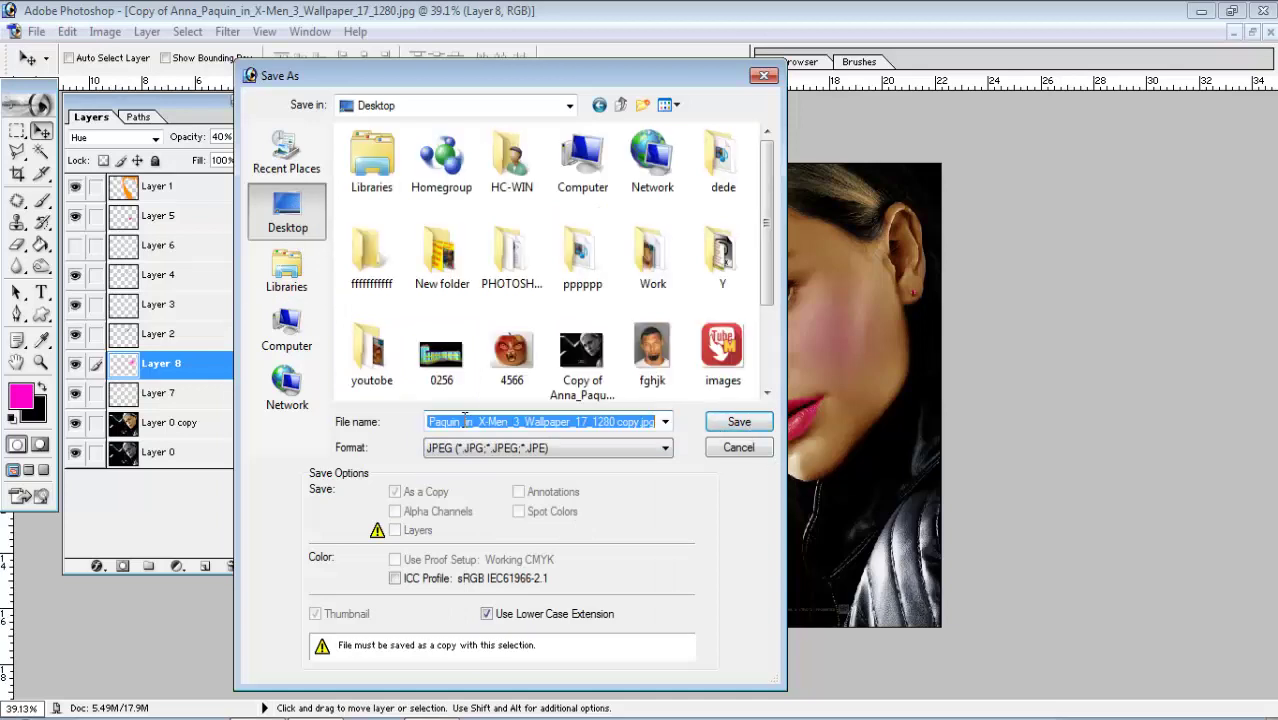
text(456)
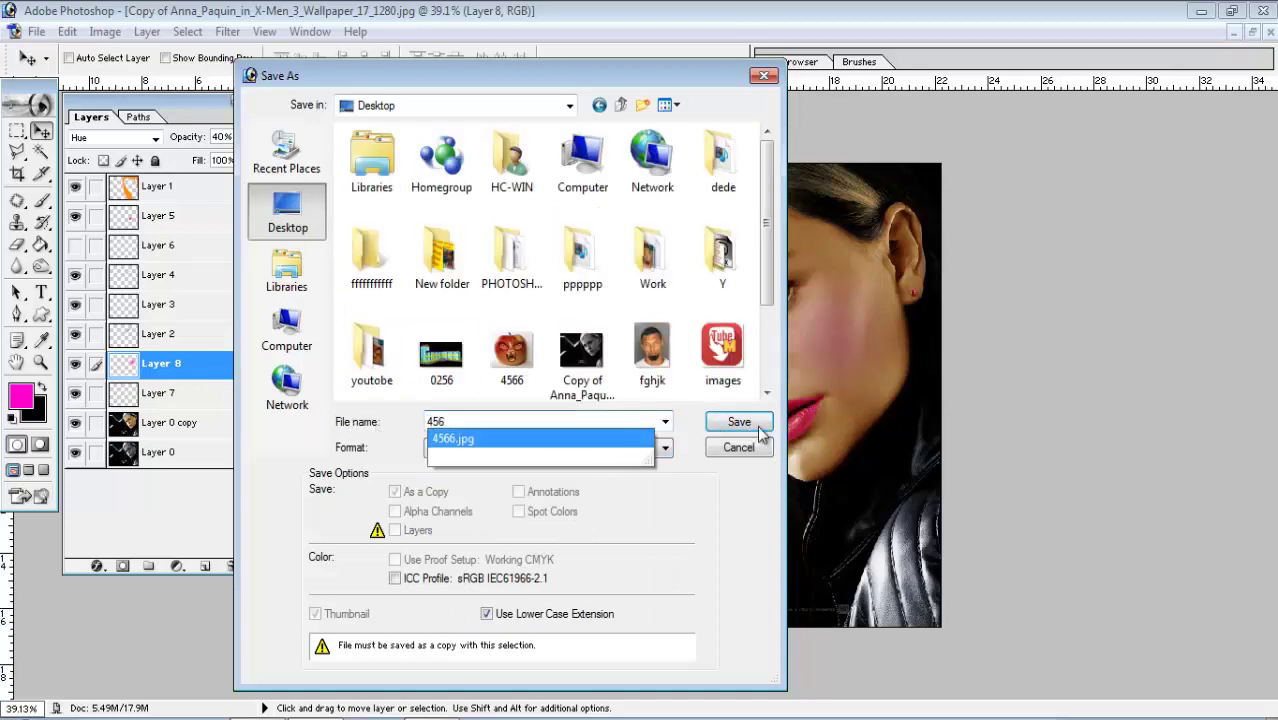
click(733, 424)
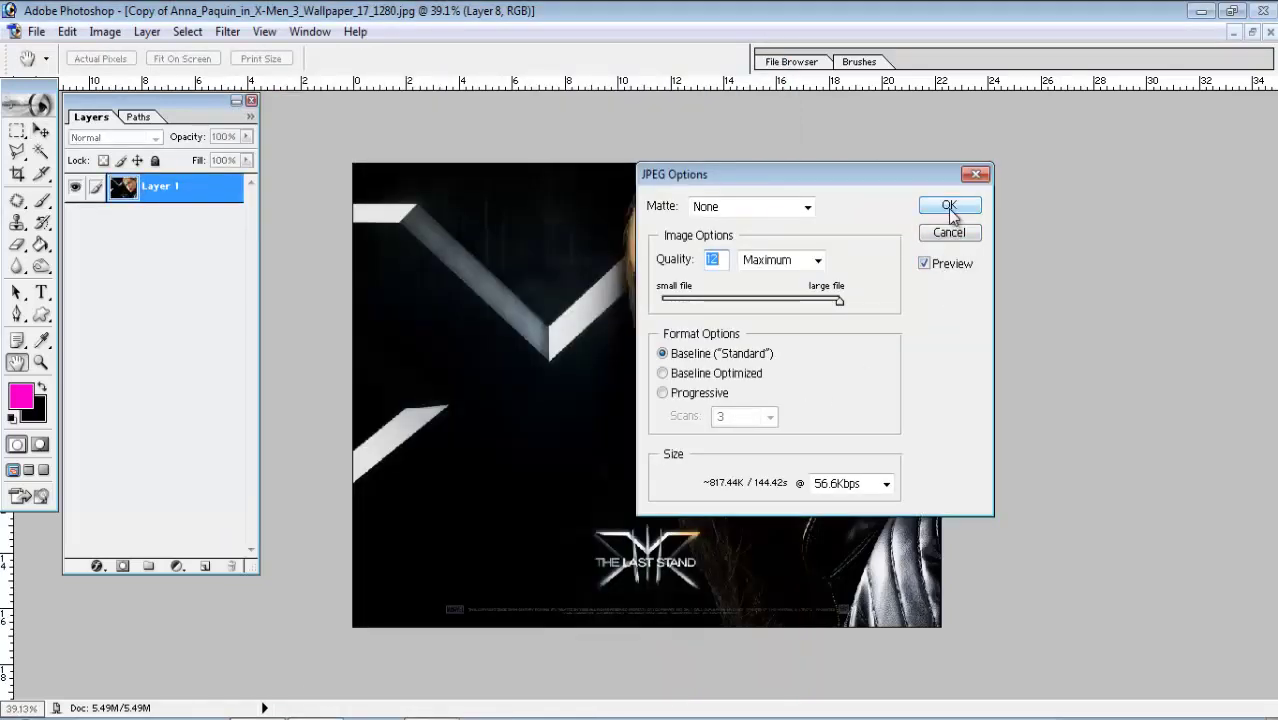
click(949, 205)
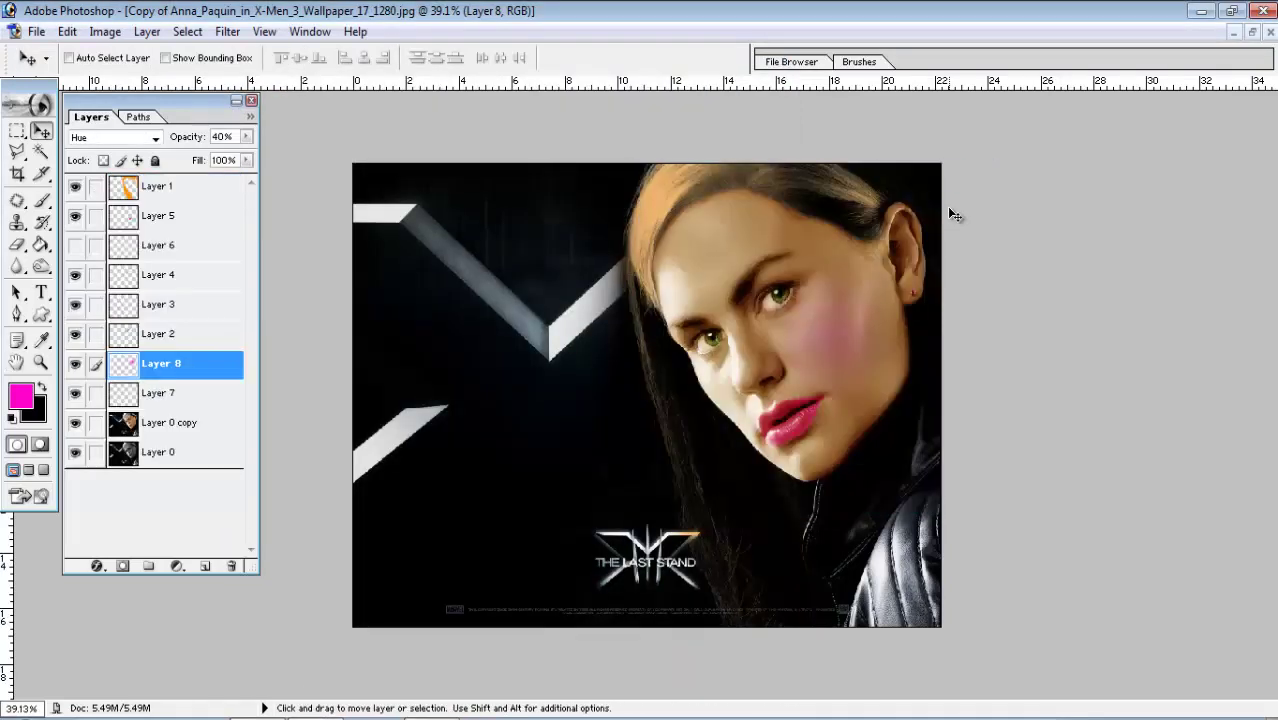
click(1200, 12)
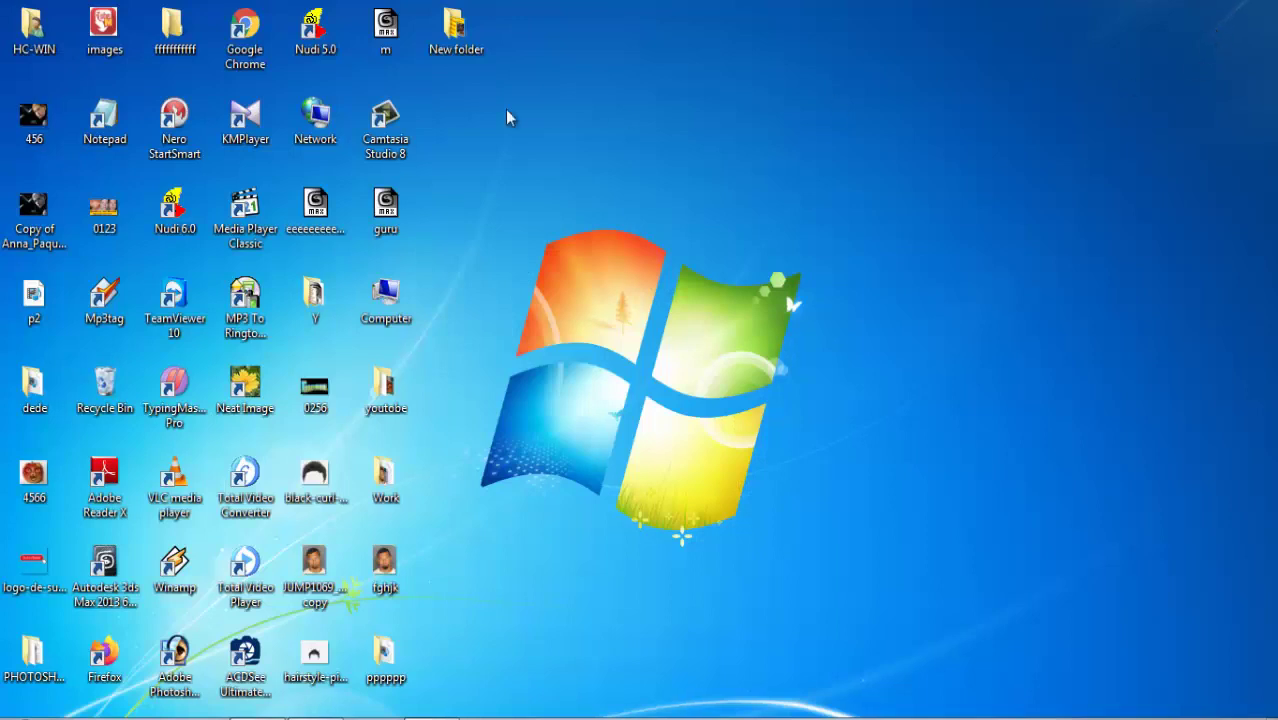
double_click(36, 115)
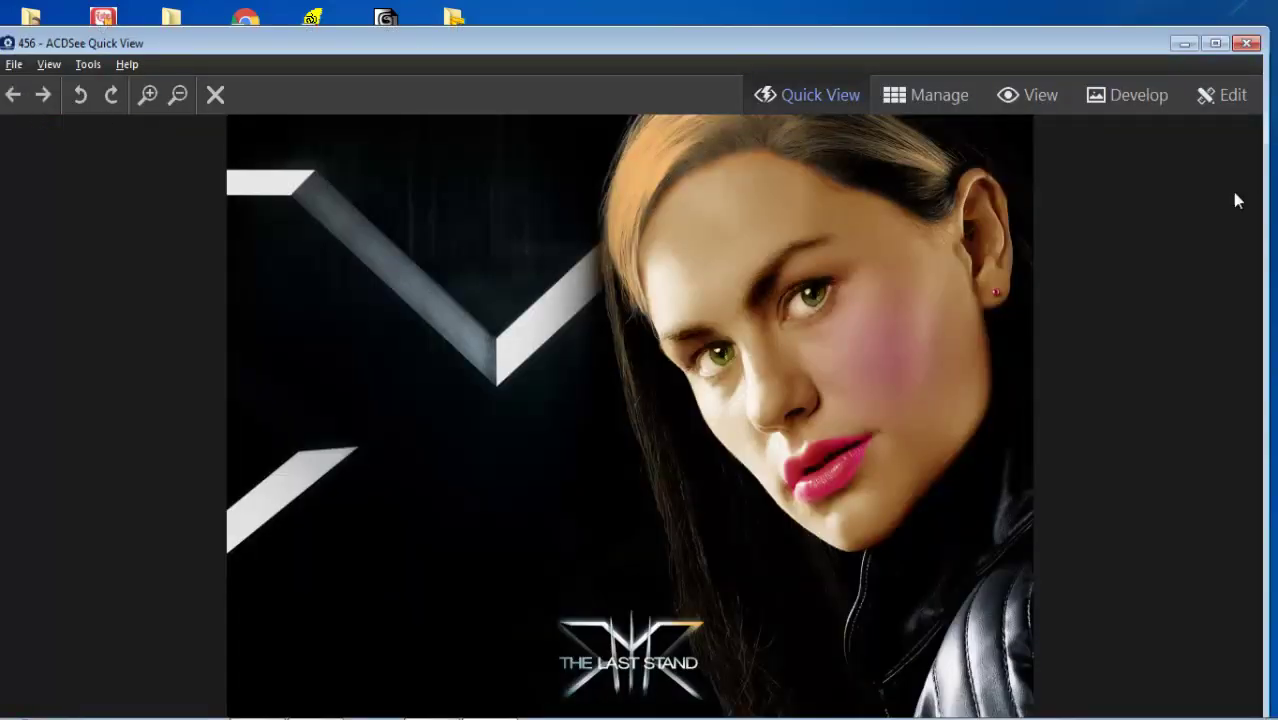
click(1246, 43)
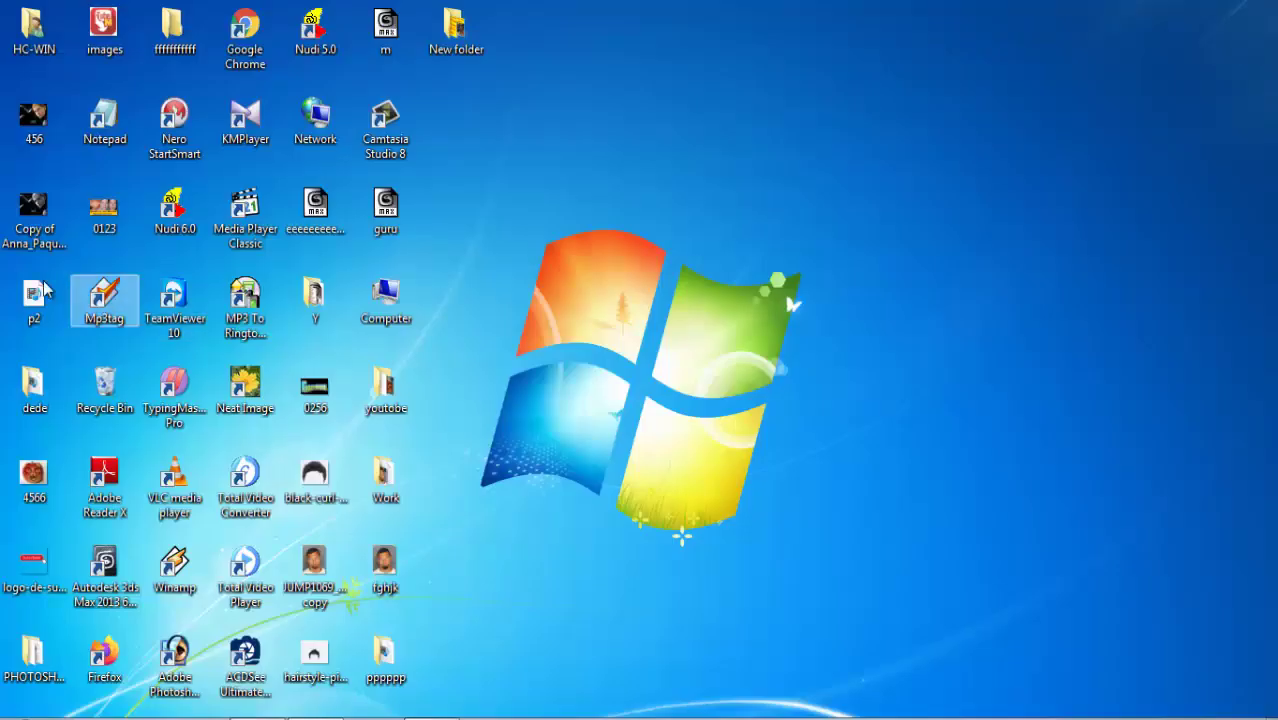
double_click(33, 225)
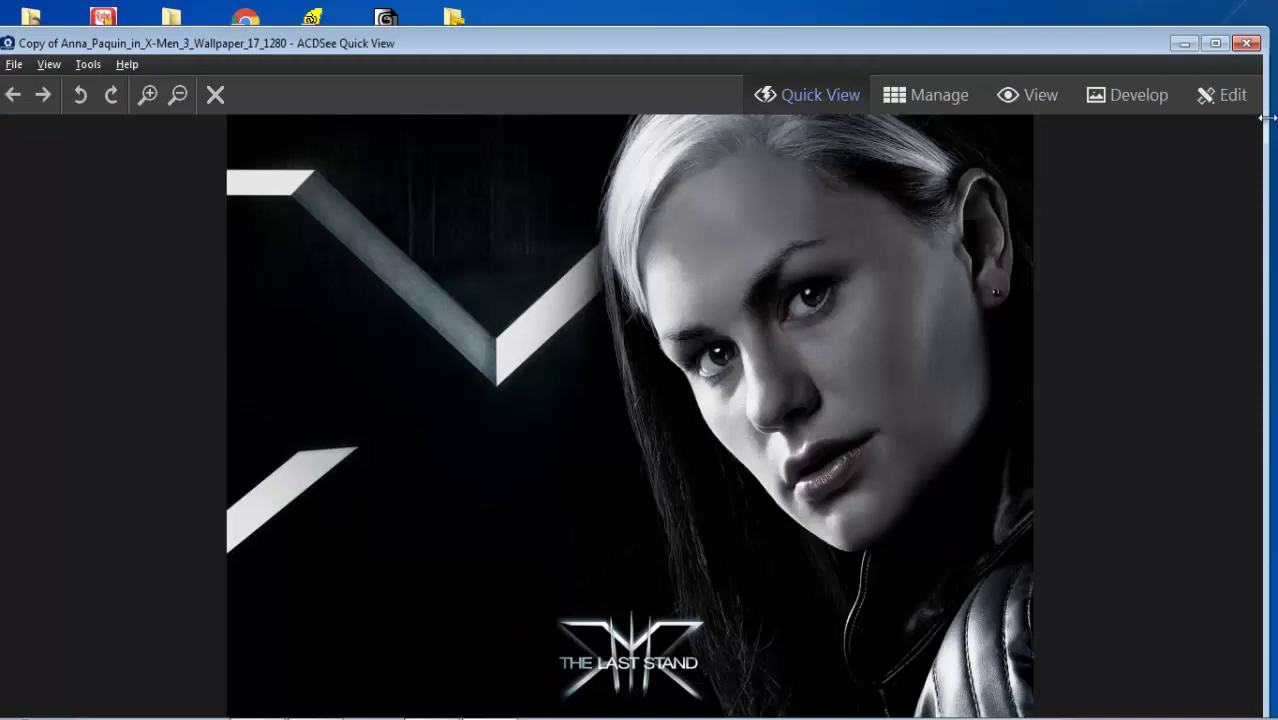
click(1246, 43)
double_click(33, 125)
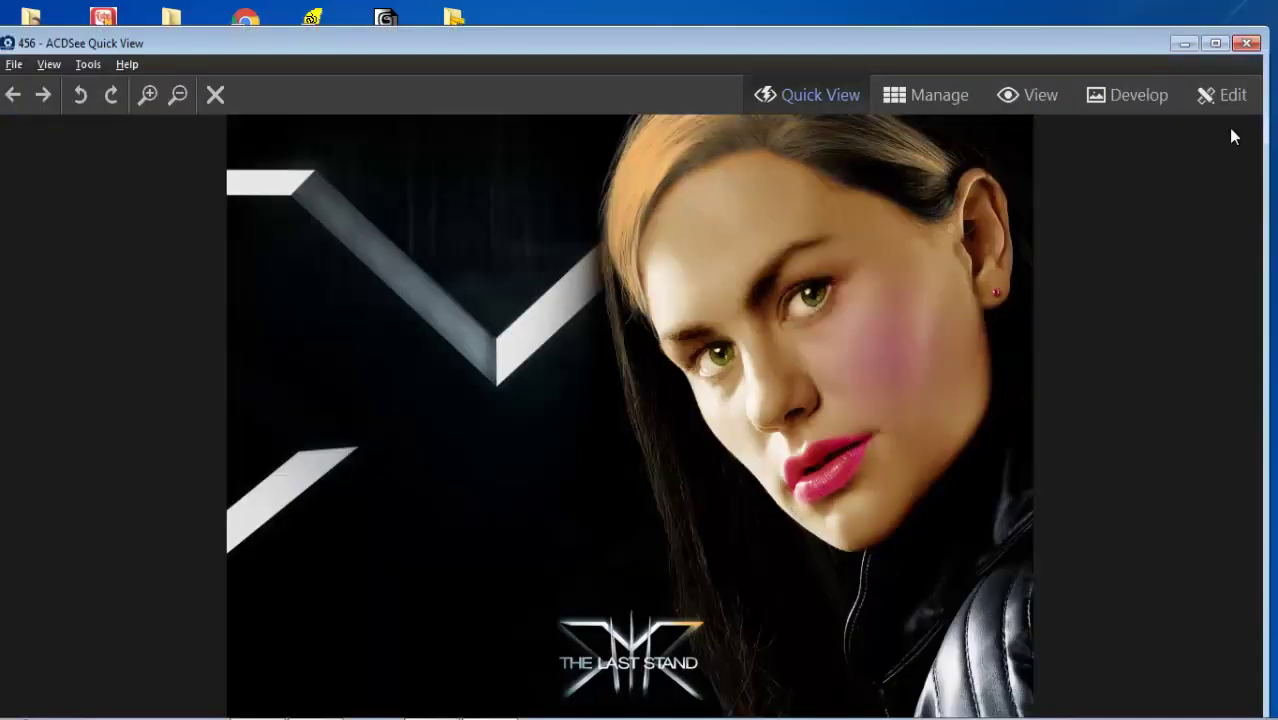
click(1248, 45)
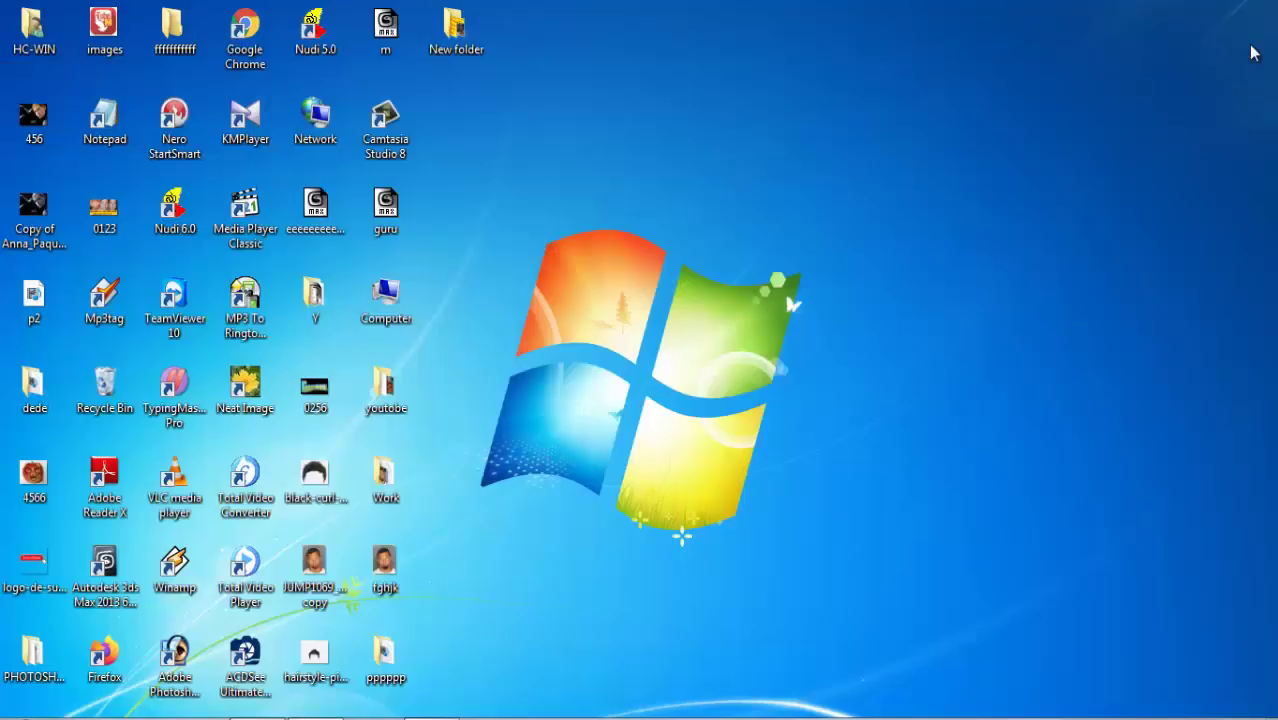
right_click(557, 118)
click(593, 171)
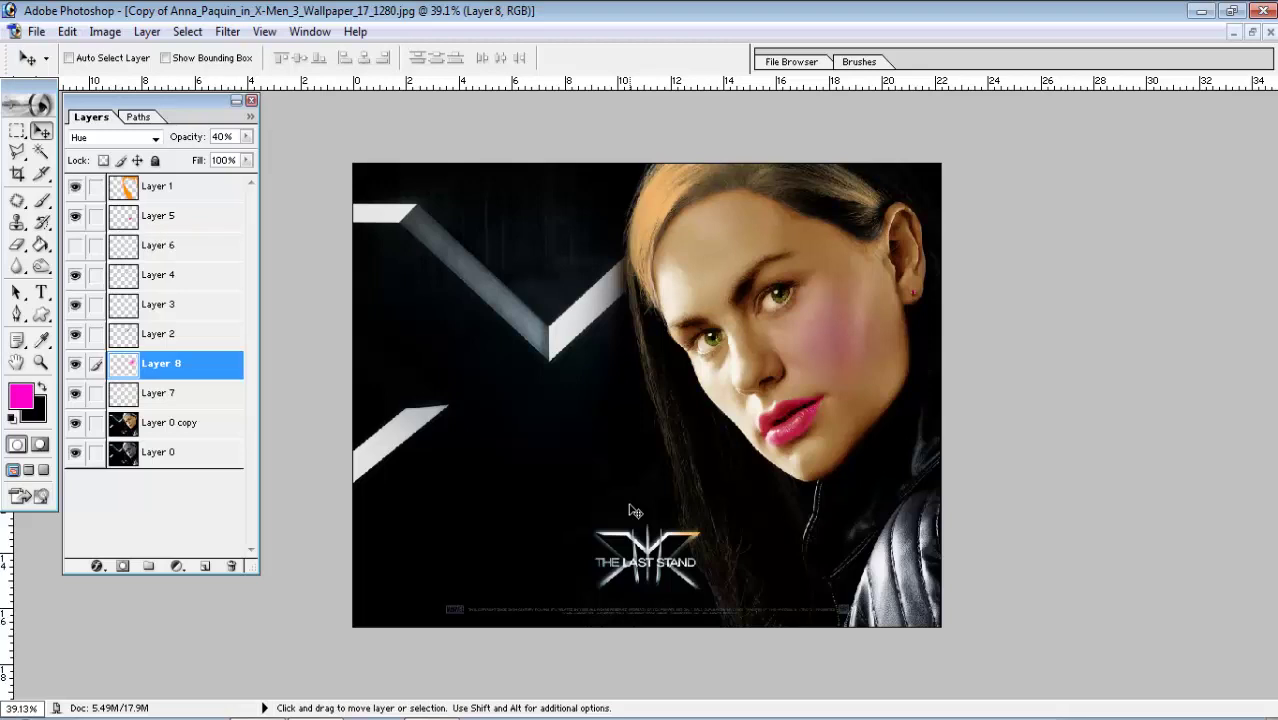
Restore Photoshop from the taskbar to show the colorized Rogue poster again.
click(446, 719)
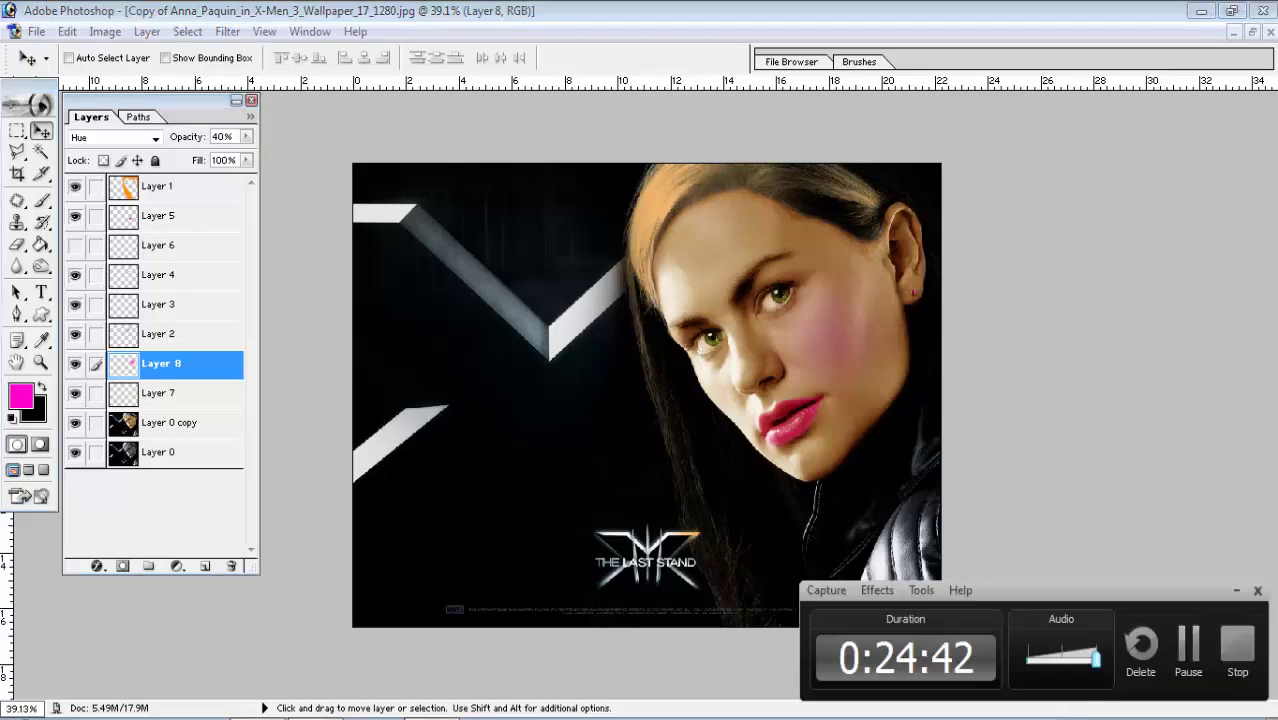